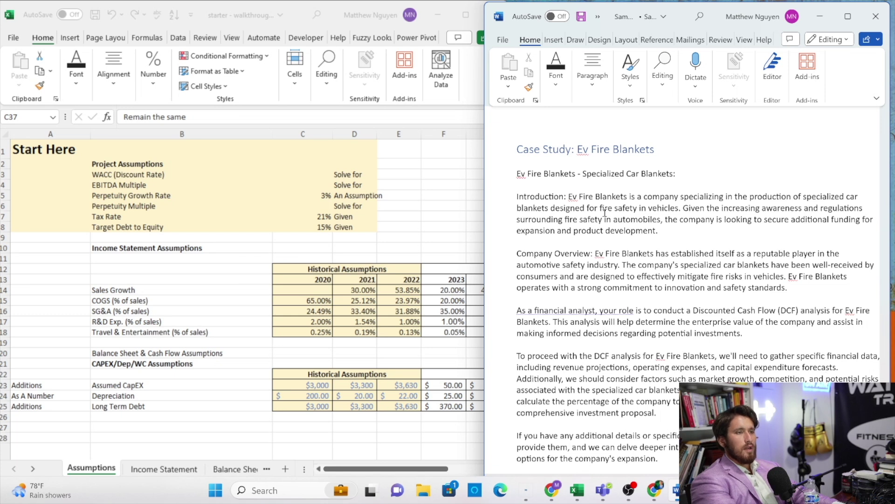
# Read the Ev Fire Blankets case study's introduction, company overview and description of the analyst's DCF task.
pyautogui.scroll(-2, 605, 213)
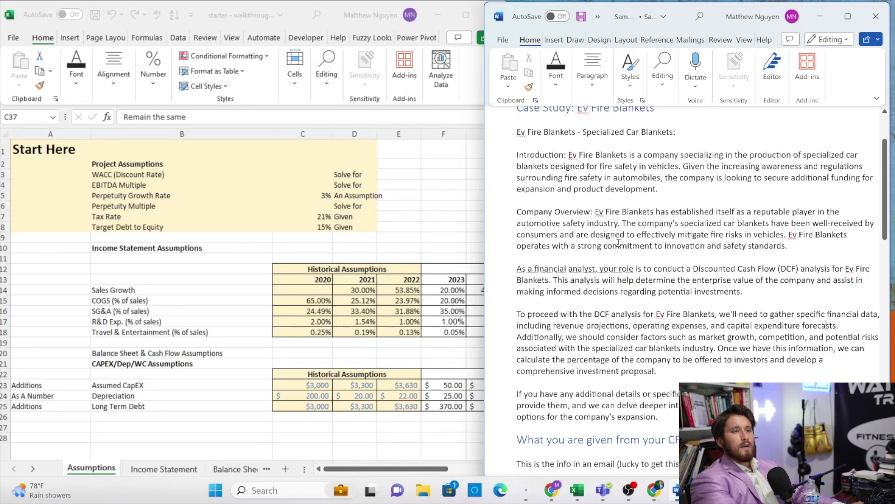
pyautogui.scroll(-1, 619, 242)
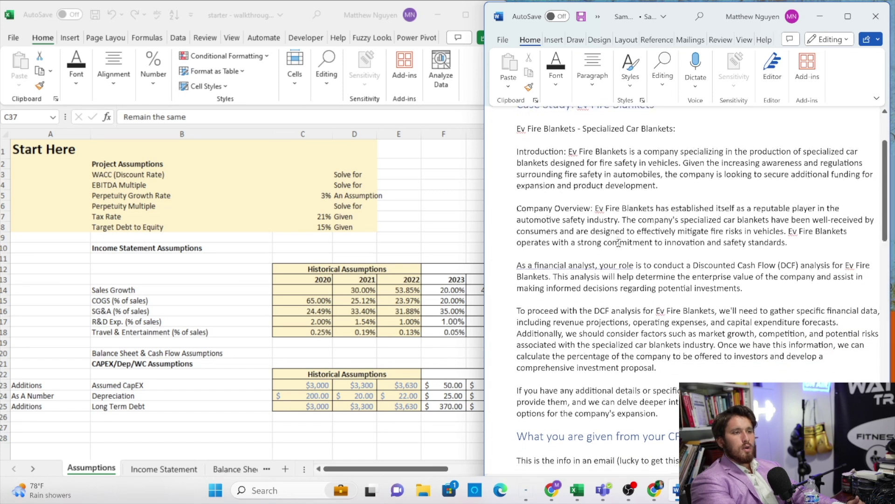
pyautogui.scroll(-1, 619, 242)
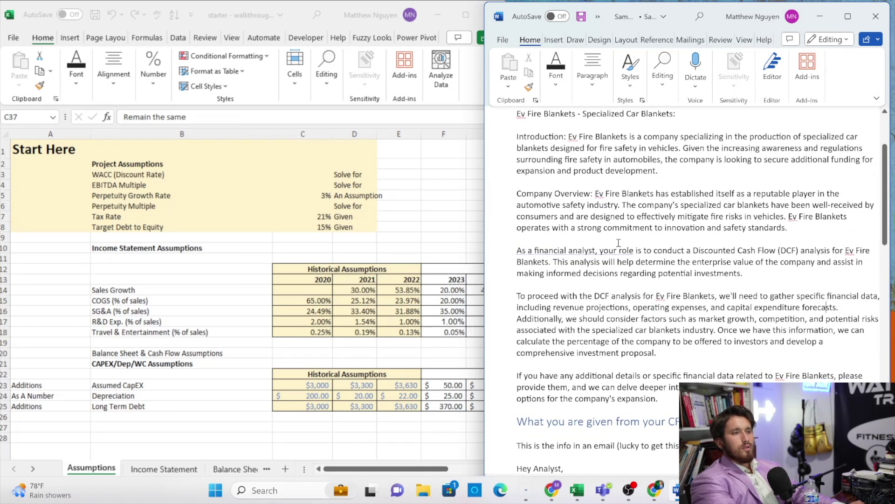
pyautogui.scroll(-2, 619, 243)
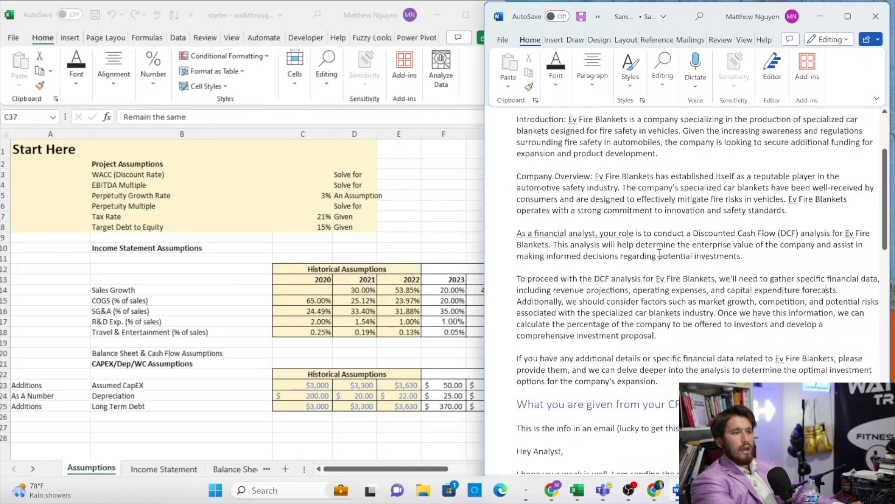
pyautogui.scroll(-2, 659, 254)
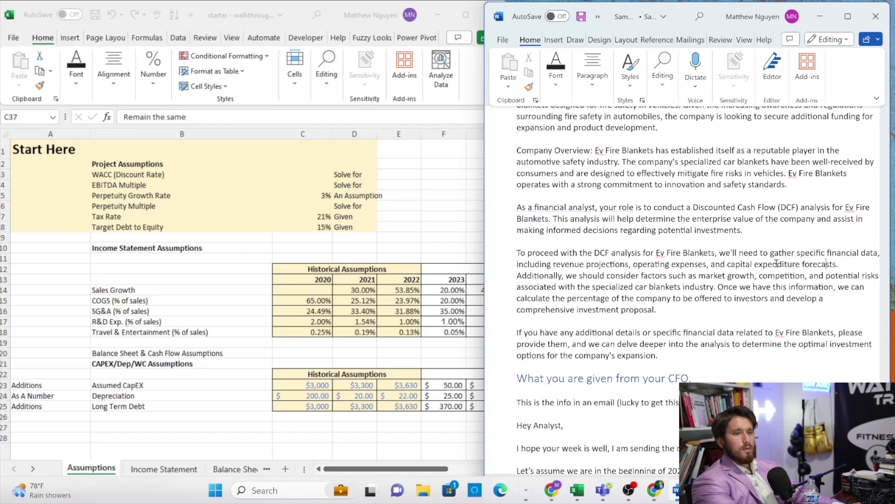
pyautogui.scroll(-1, 777, 263)
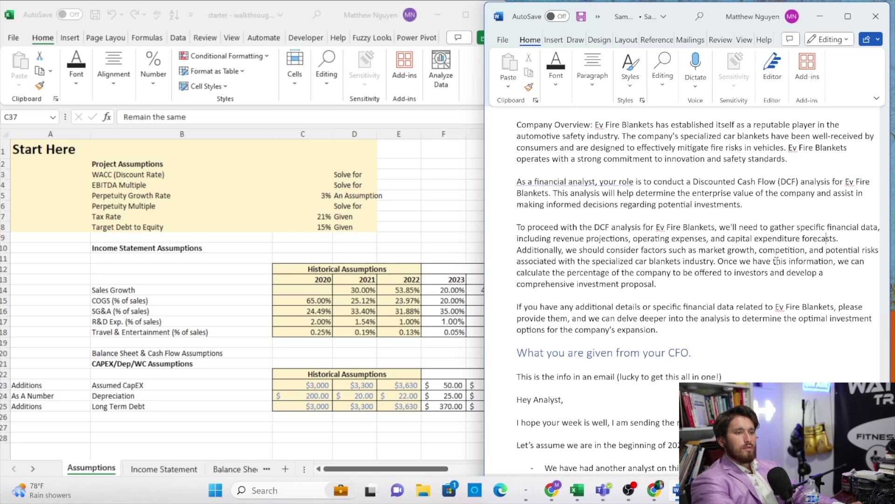
pyautogui.scroll(-1, 777, 262)
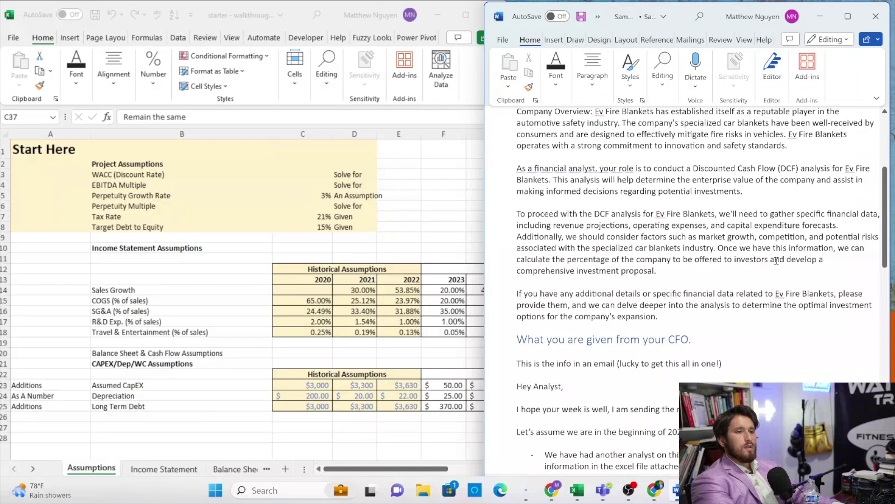
pyautogui.scroll(-1, 776, 261)
pyautogui.scroll(-1, 777, 261)
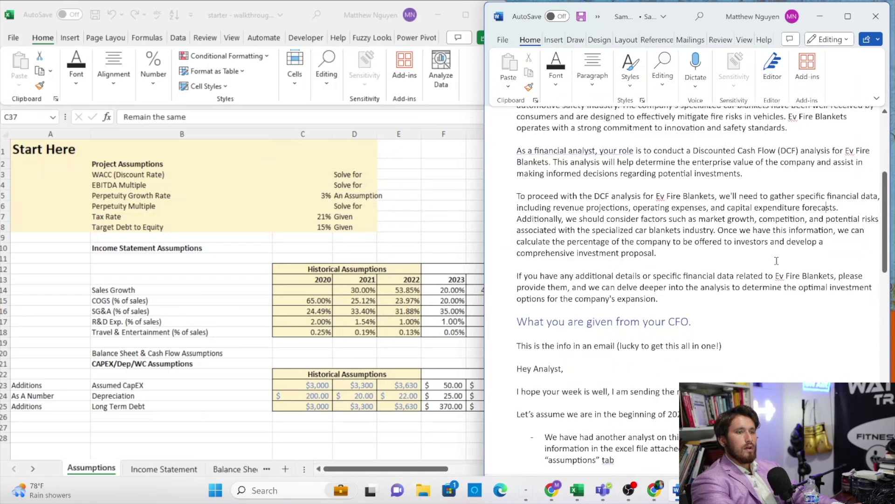
pyautogui.scroll(-1, 777, 260)
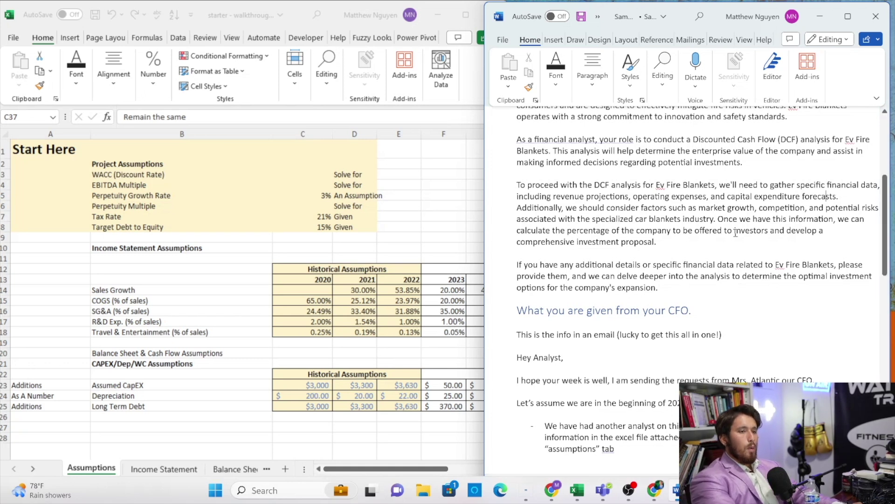
# Read the CFO's email section, including the forecast starting period and the list of steps the analyst should complete.
pyautogui.scroll(-2, 630, 309)
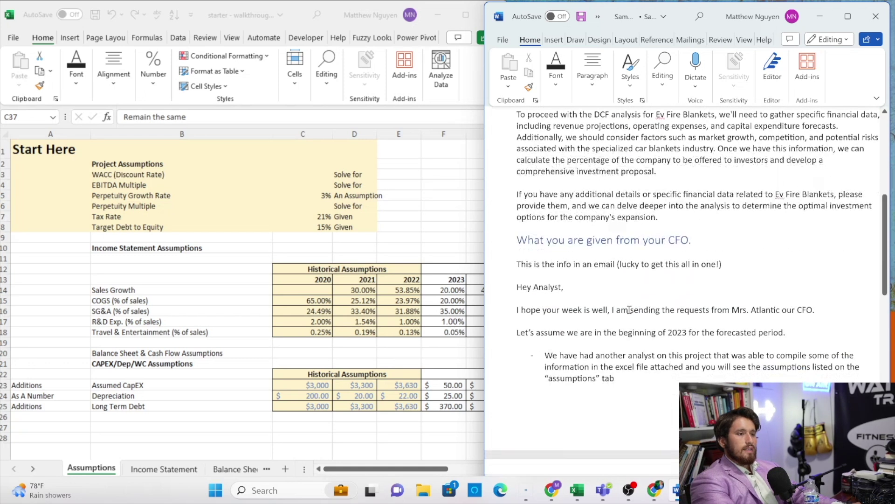
pyautogui.scroll(-1, 630, 310)
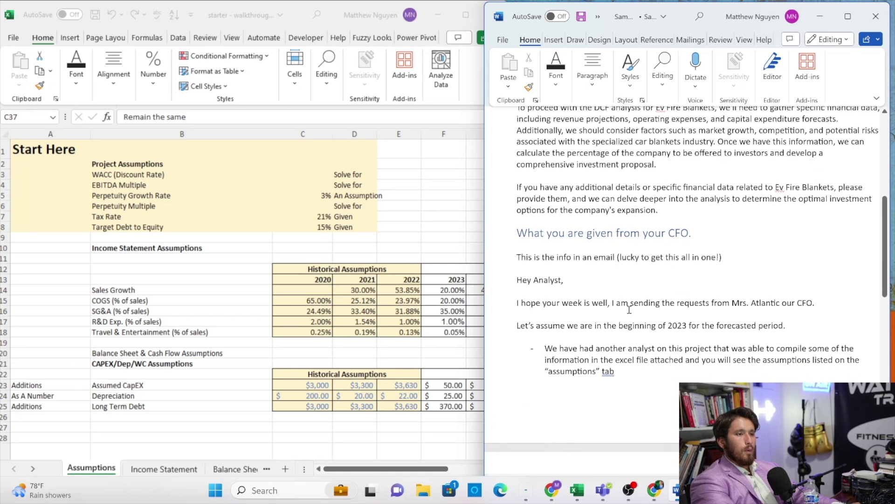
pyautogui.scroll(-2, 630, 309)
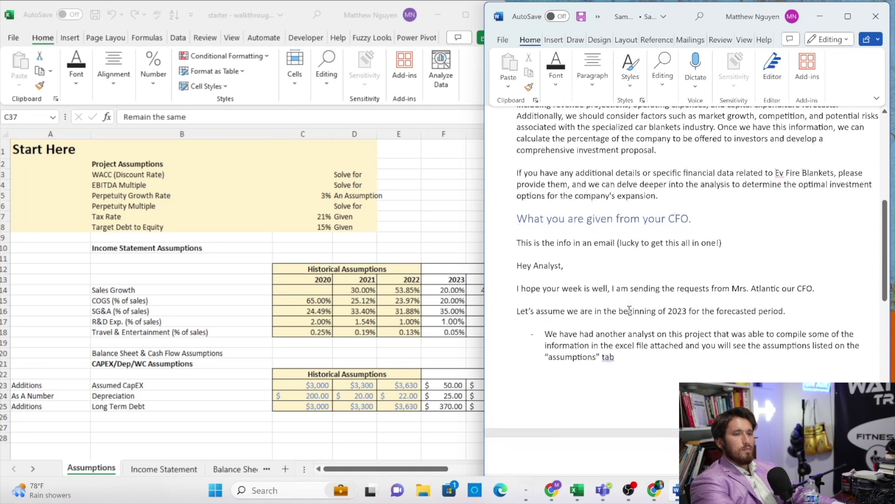
pyautogui.scroll(-2, 629, 309)
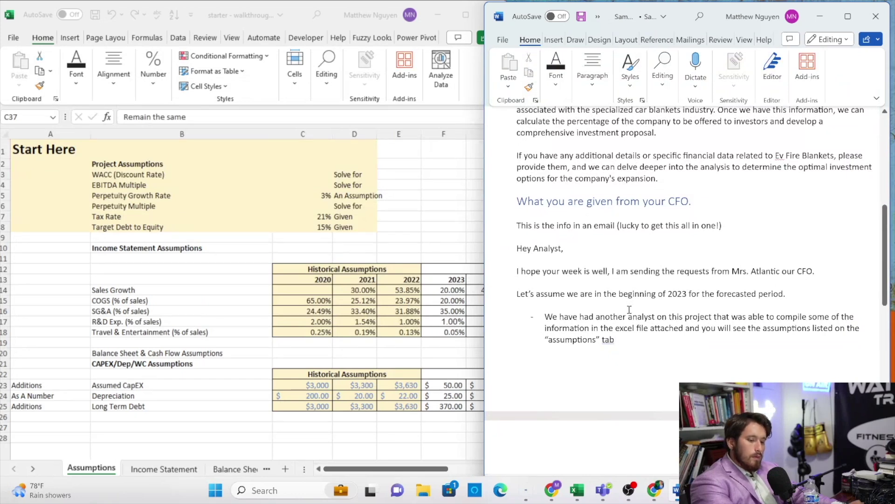
pyautogui.scroll(-2, 629, 310)
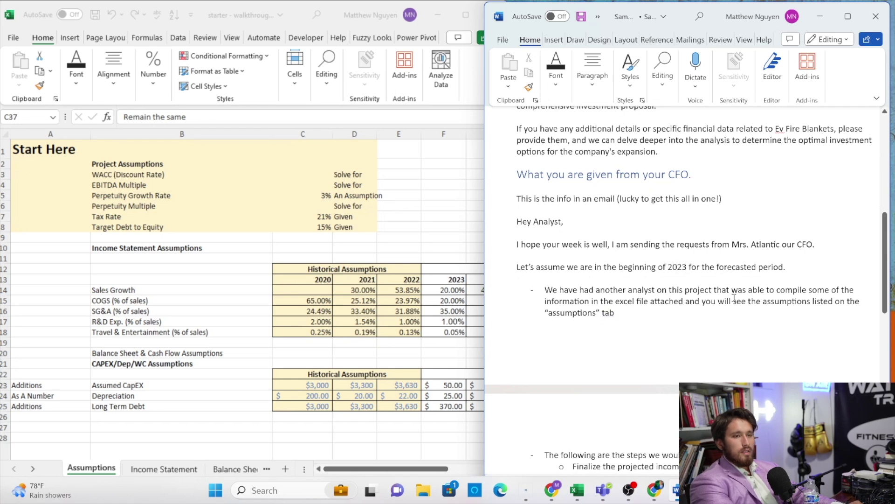
pyautogui.scroll(-2, 720, 312)
pyautogui.scroll(-4, 718, 313)
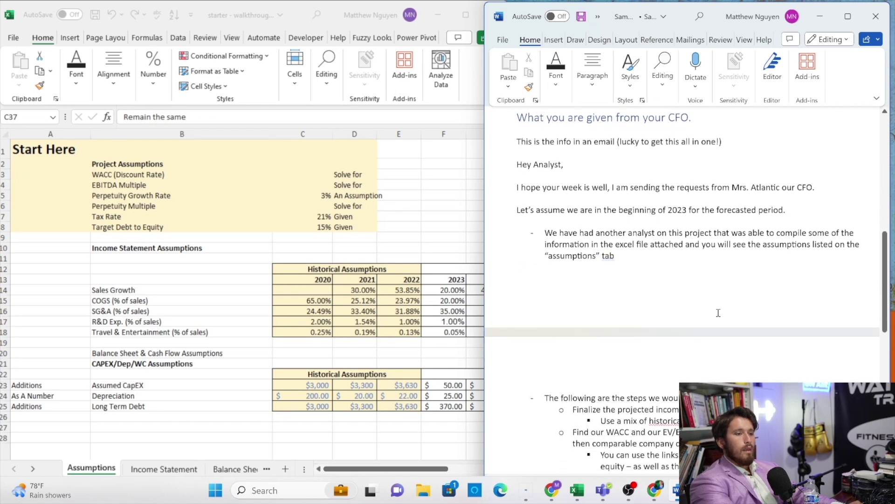
pyautogui.scroll(-2, 719, 313)
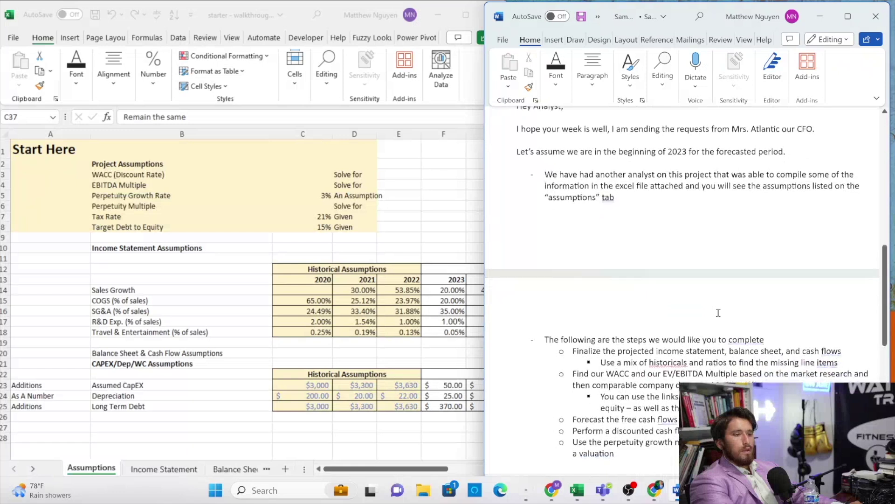
pyautogui.scroll(-1, 718, 313)
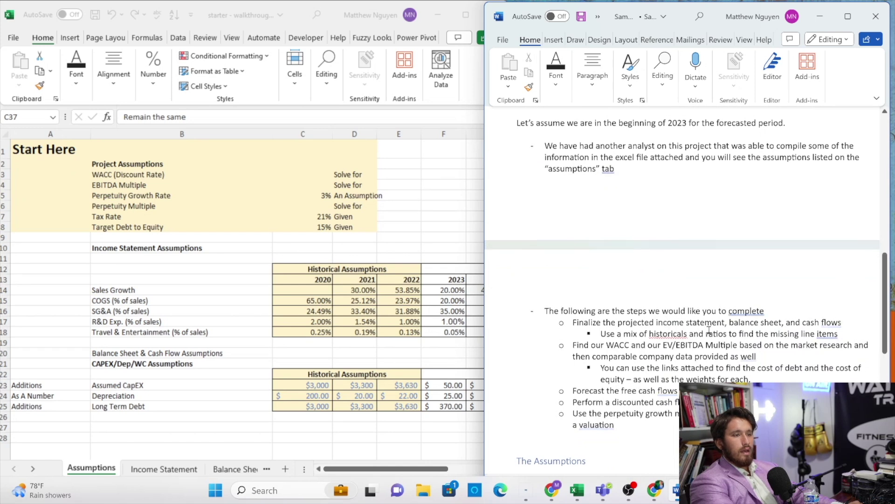
pyautogui.scroll(-1, 709, 330)
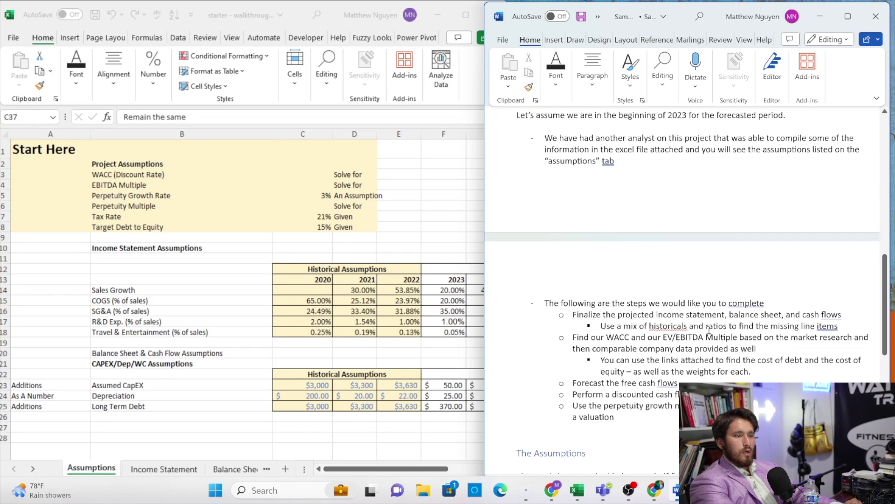
pyautogui.scroll(-1, 709, 331)
pyautogui.scroll(-1, 709, 330)
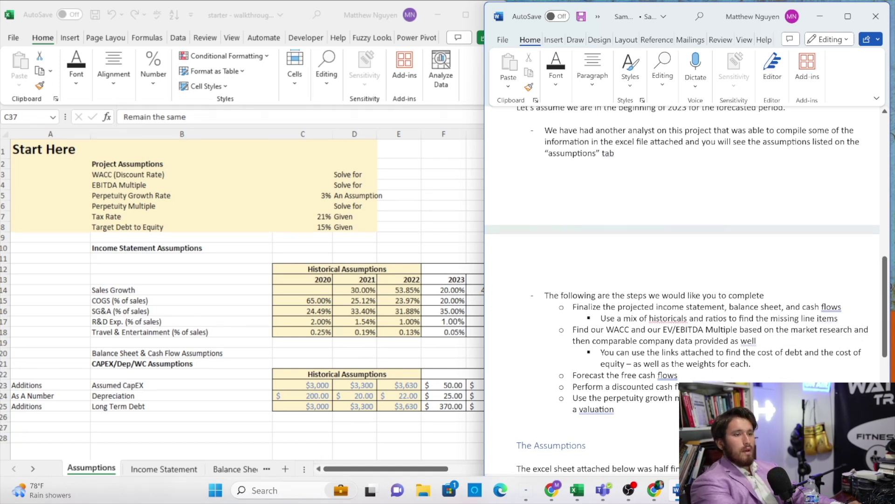
pyautogui.scroll(-1, 681, 289)
# Read the case study's assumptions on PPE, debt, common stock and other current items, plus the end goal with its investment amounts.
pyautogui.scroll(-5, 682, 289)
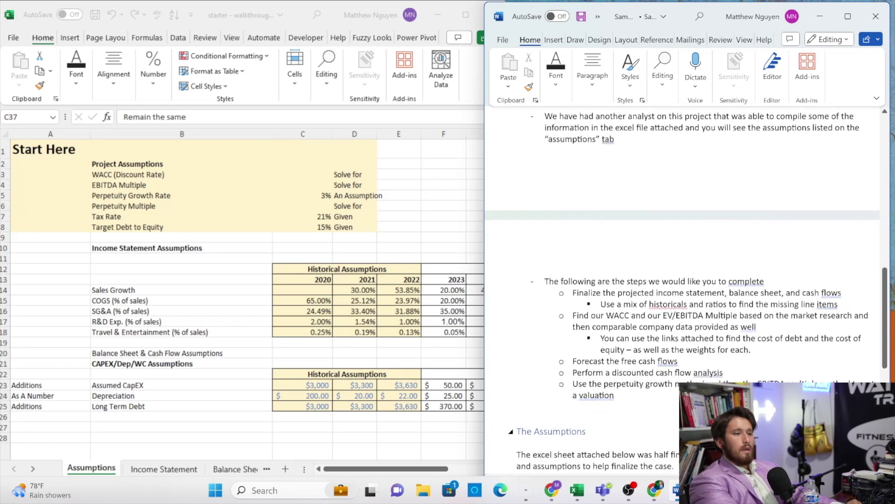
pyautogui.scroll(-3, 682, 344)
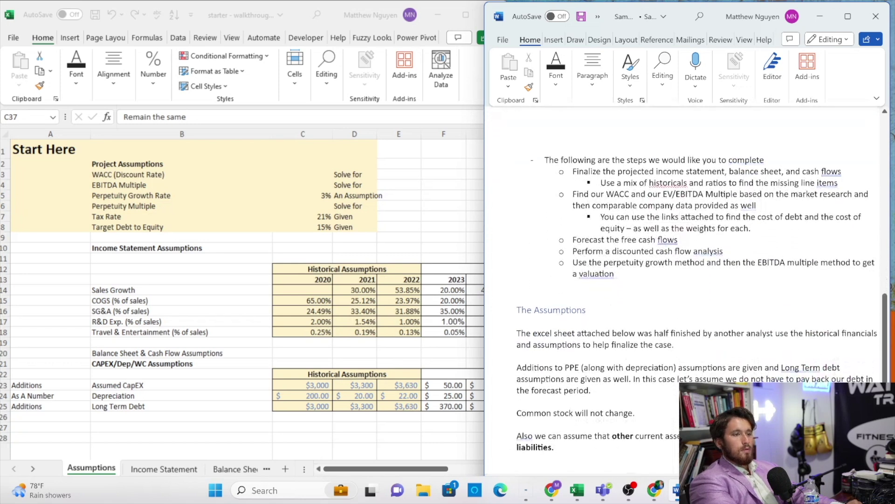
pyautogui.scroll(-1, 682, 344)
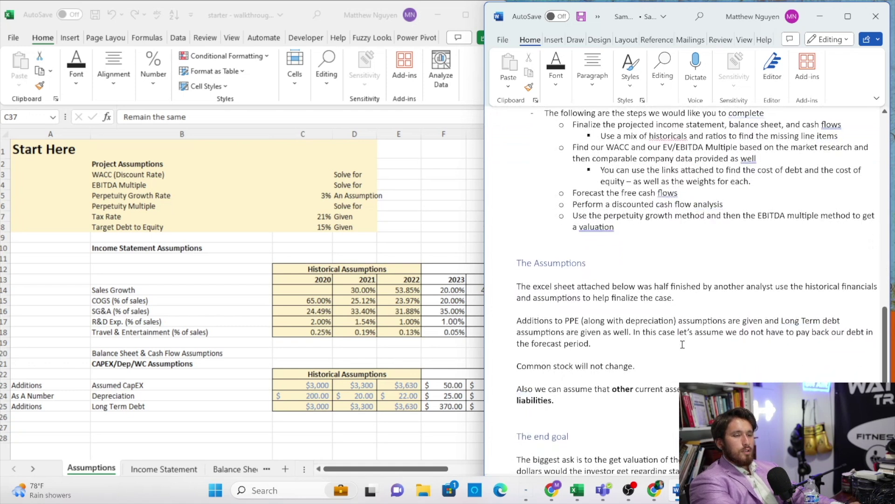
pyautogui.scroll(-1, 682, 344)
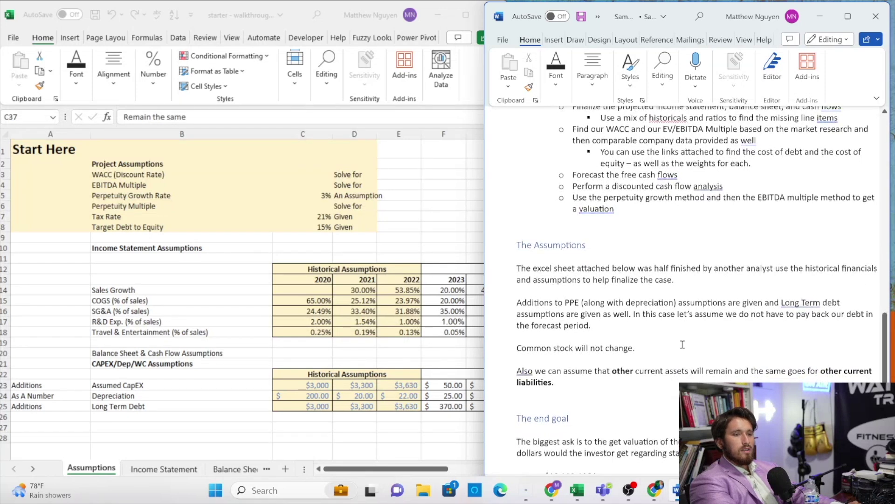
pyautogui.scroll(-1, 682, 344)
pyautogui.scroll(-2, 683, 344)
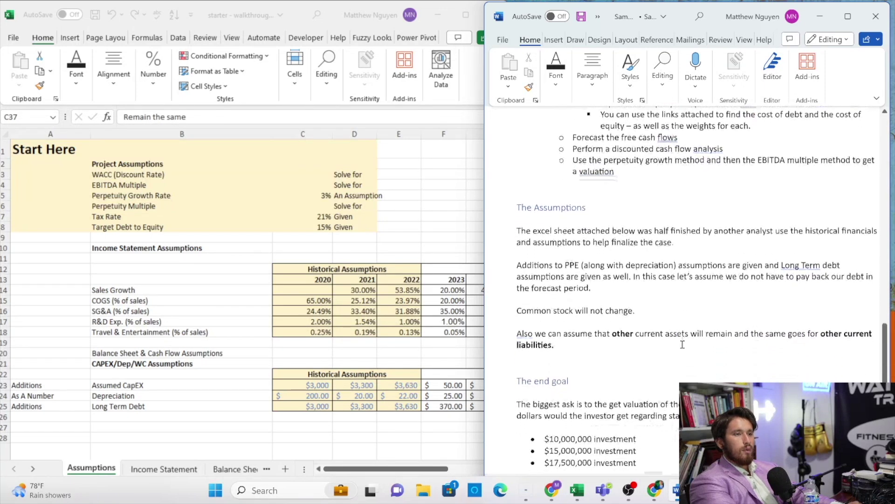
pyautogui.scroll(-2, 678, 334)
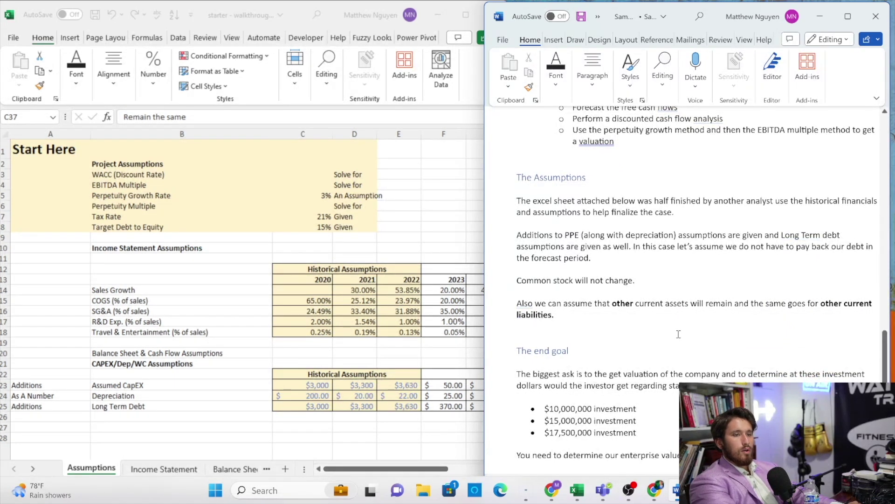
pyautogui.scroll(-3, 678, 334)
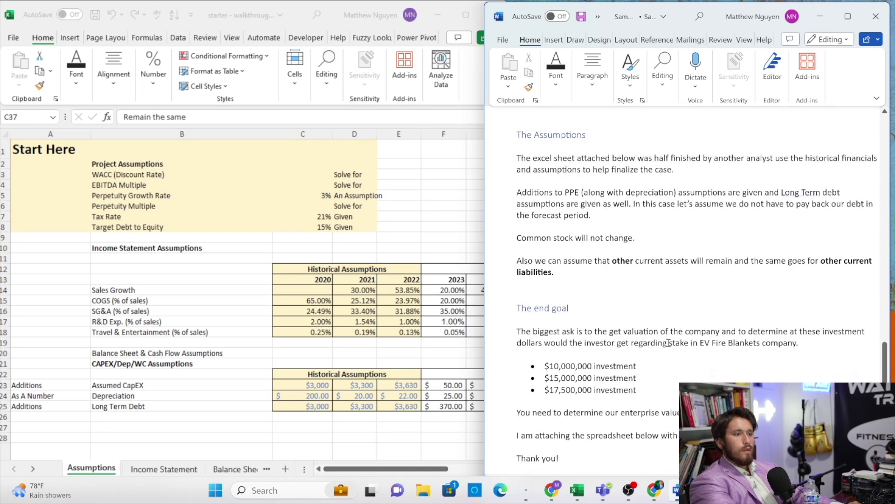
pyautogui.scroll(-2, 669, 343)
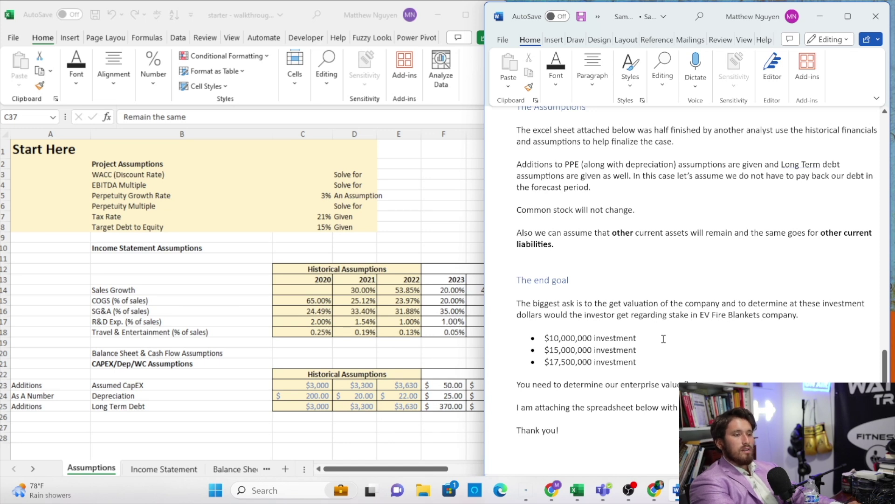
pyautogui.scroll(-2, 664, 339)
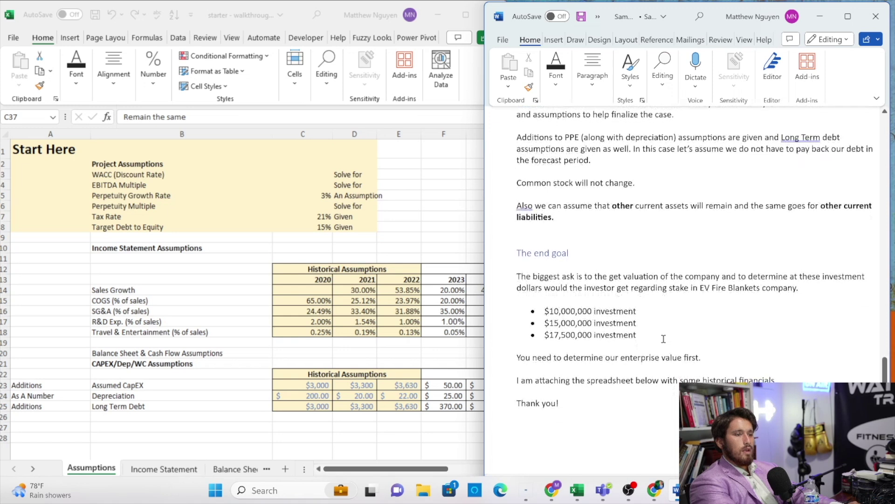
# Minimize the case study document and widen the Excel workbook window to fill the screen.
pyautogui.click(821, 17)
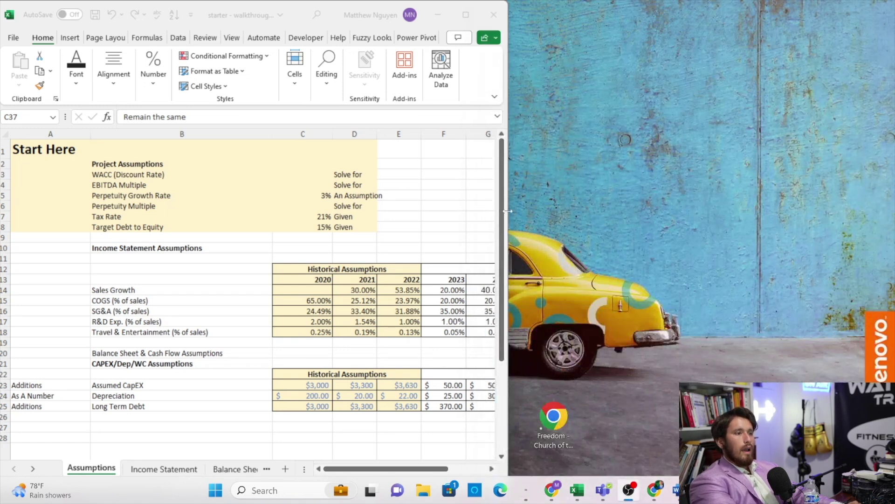
pyautogui.moveTo(508, 211); pyautogui.dragTo(892, 176)
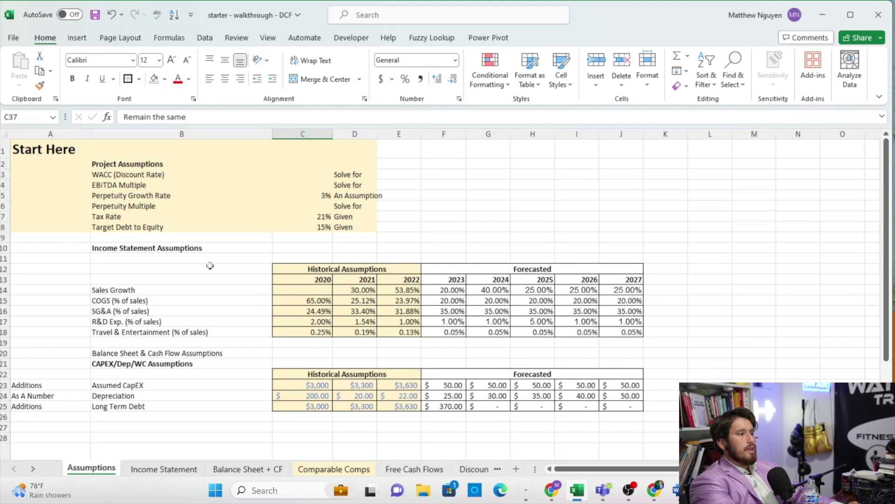
# Review the Project Assumptions rows for WACC, EBITDA multiple, perpetuity growth rate and perpetuity multiple on the Assumptions sheet.
pyautogui.click(182, 162)
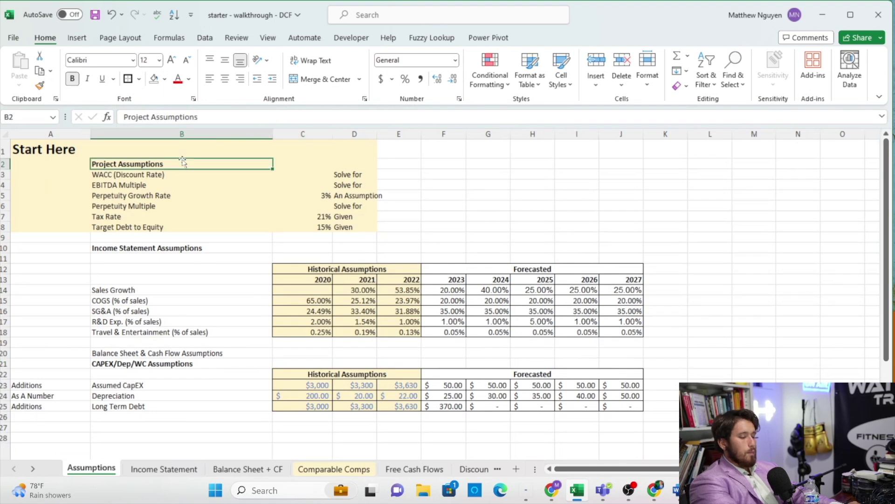
pyautogui.press('Right')
pyautogui.press('Down')
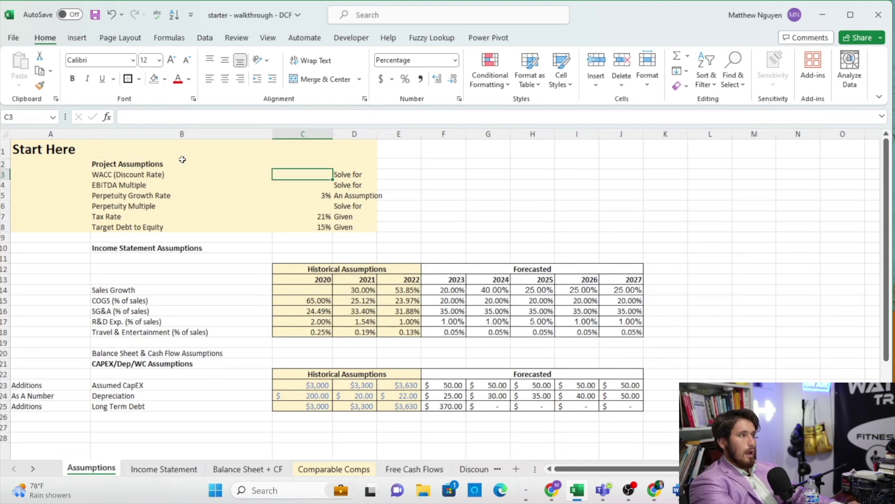
pyautogui.press('Down')
pyautogui.press('Left')
pyautogui.press('Right')
pyautogui.press('Left')
pyautogui.press('Down')
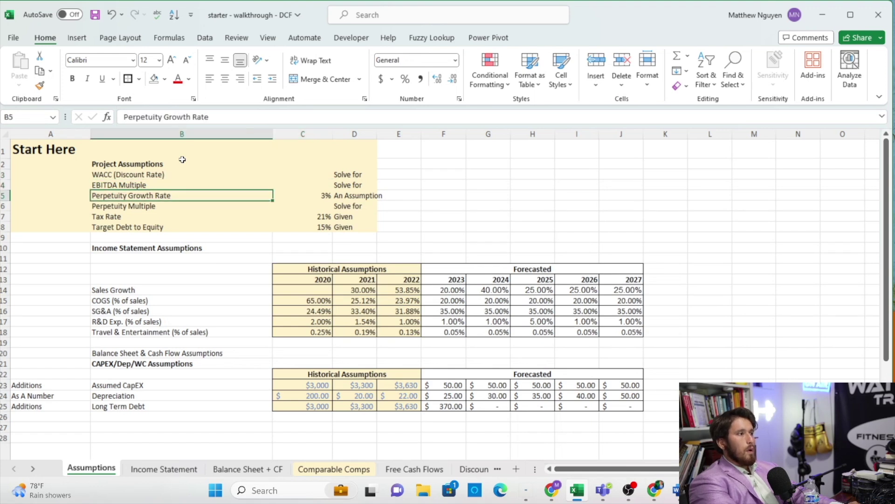
pyautogui.press('Right')
pyautogui.press('Right')
pyautogui.press('Left')
pyautogui.press('Right')
pyautogui.press('Left')
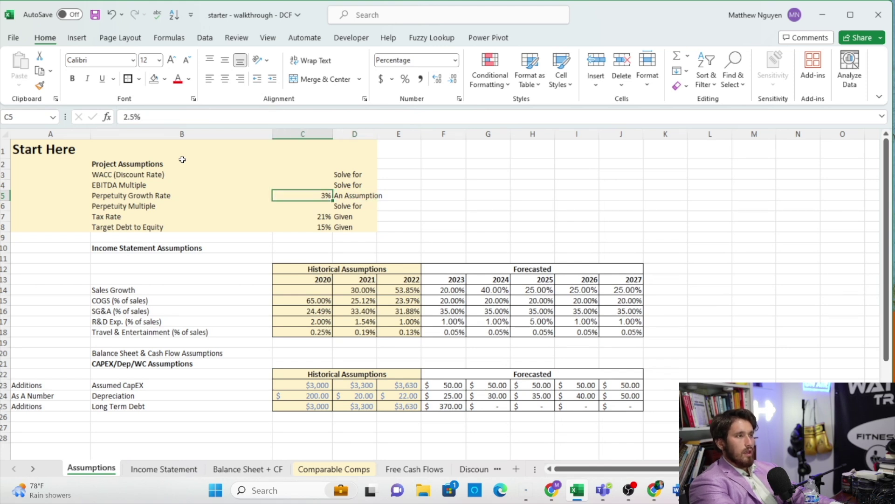
pyautogui.press('Down')
pyautogui.hotkey('shift', 'Left')
pyautogui.hotkey('shift', 'Right')
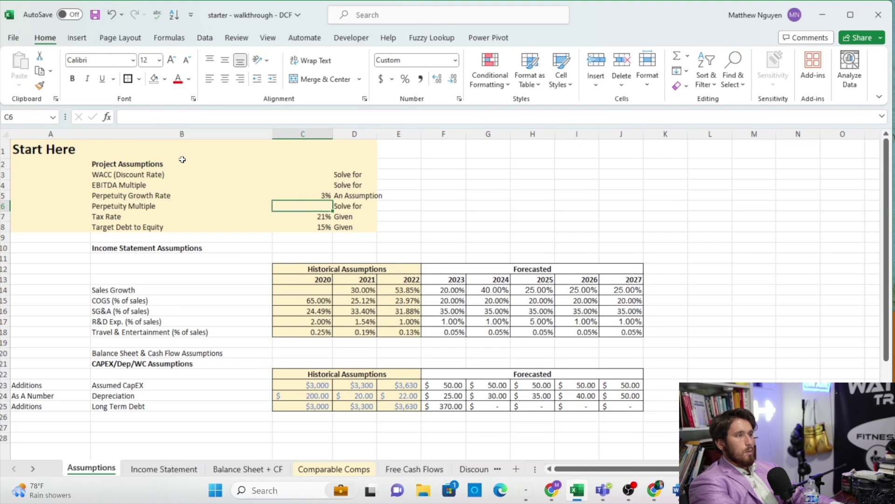
# Review the given Tax Rate and Target Debt to Equity rows in the Project Assumptions on the Assumptions sheet.
pyautogui.press('Left')
pyautogui.press('Down')
pyautogui.press('Right')
pyautogui.press('Right')
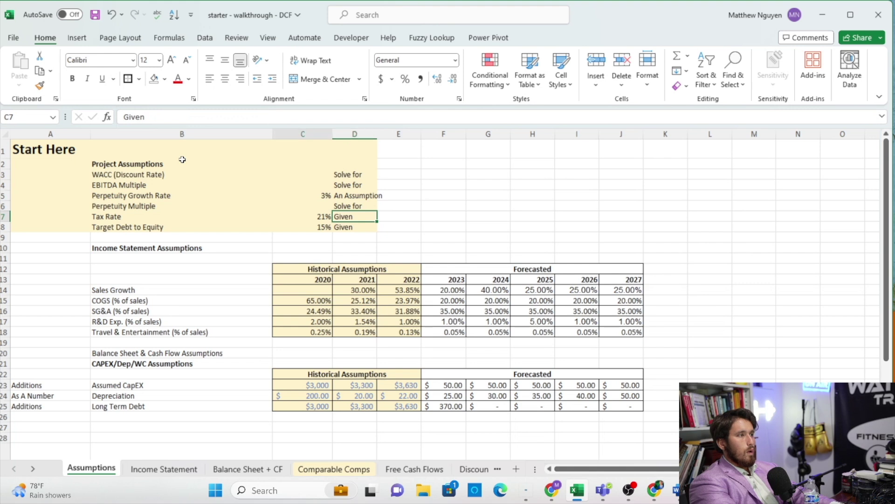
pyautogui.press('Left')
pyautogui.press('Left')
pyautogui.press('Down')
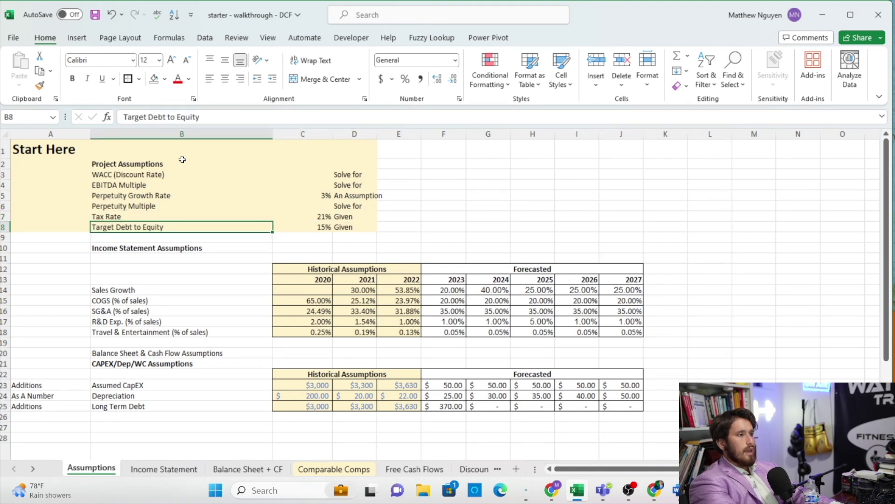
pyautogui.press('Right')
pyautogui.press('Right')
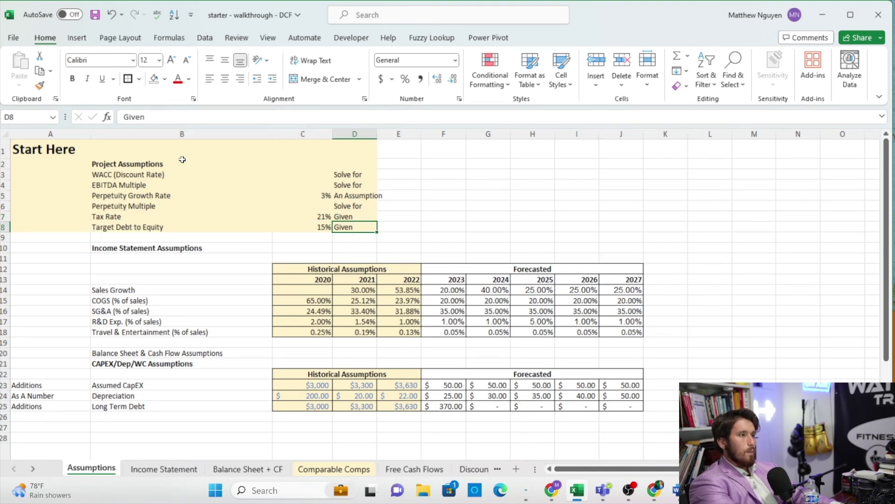
pyautogui.click(155, 373)
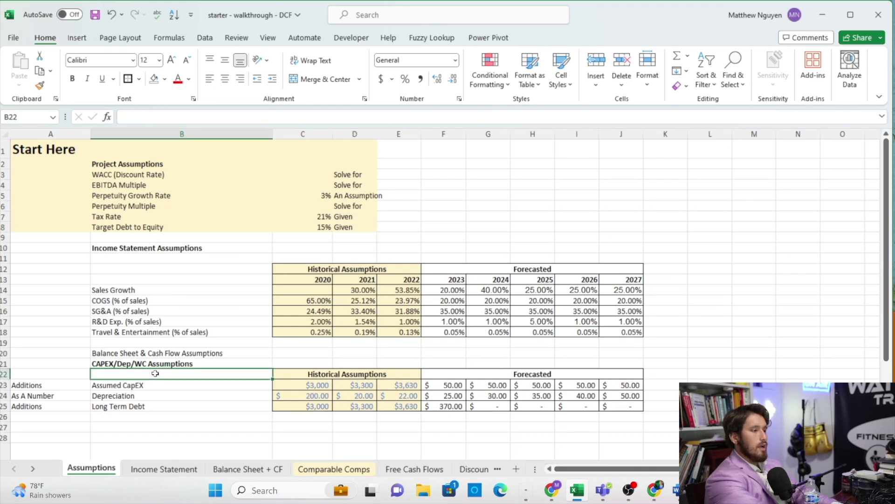
# Look over the Income Statement sheet and the balance sheet and cash flow tables on the Balance Sheet + CF sheet.
pyautogui.click(164, 468)
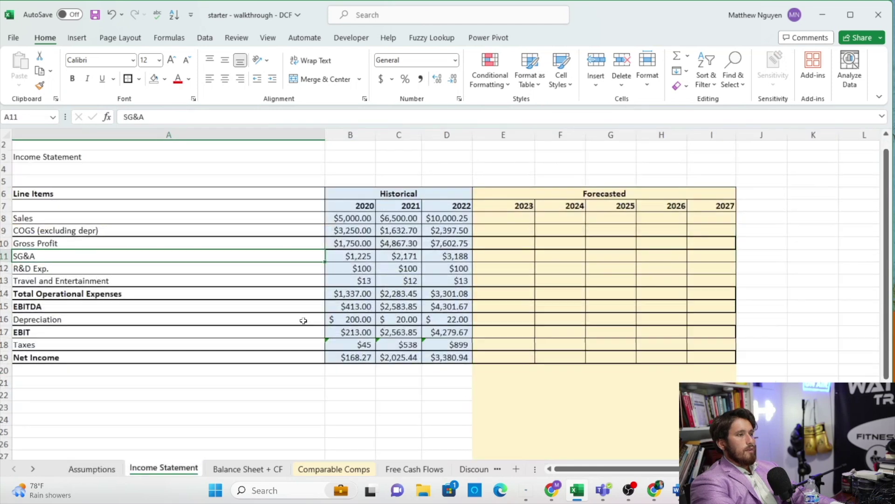
pyautogui.click(266, 472)
pyautogui.scroll(-7, 264, 299)
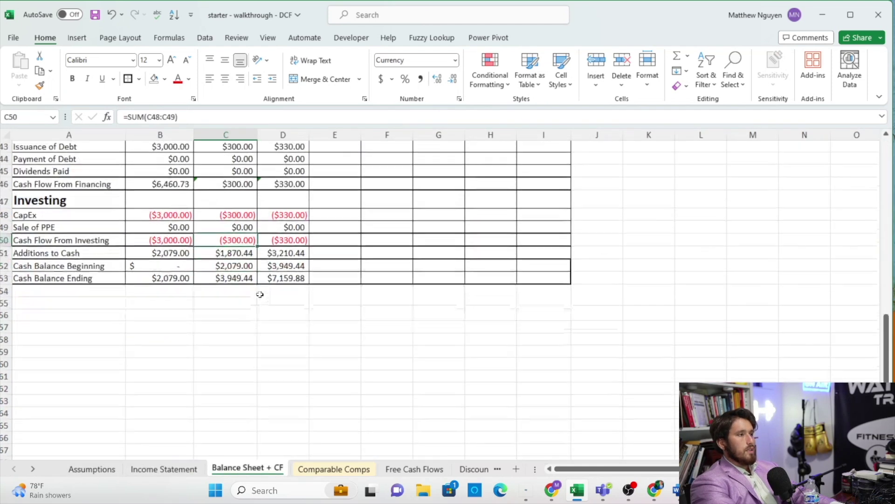
pyautogui.scroll(6, 259, 294)
pyautogui.scroll(11, 259, 294)
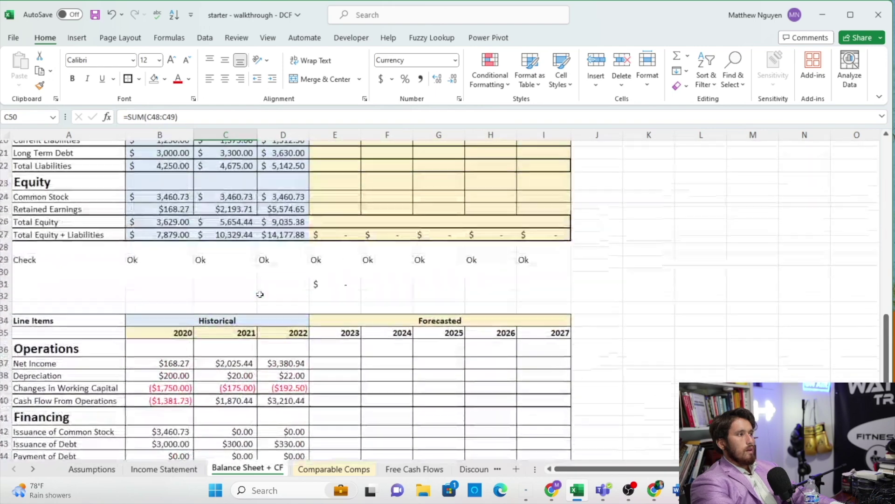
pyautogui.scroll(-1, 260, 294)
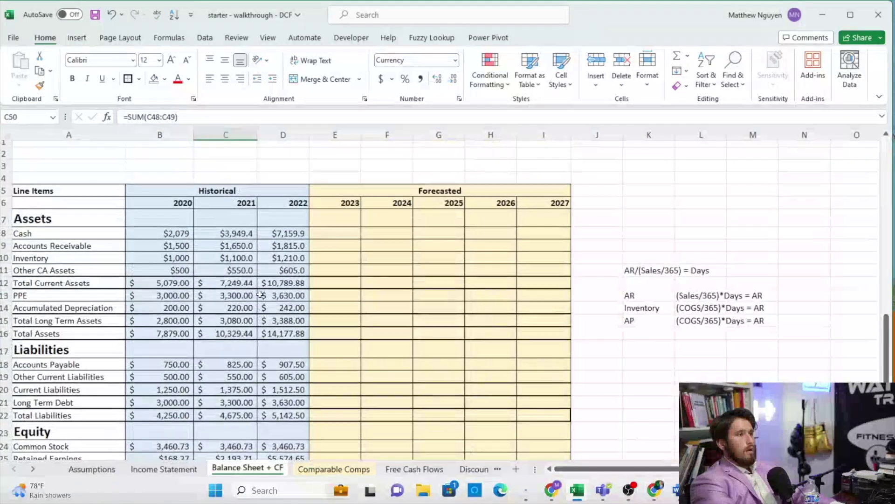
# Change the fill colour of the Historical header cells B34:D34 above the cash flow table on the Balance Sheet + CF sheet.
pyautogui.scroll(-3, 260, 295)
pyautogui.scroll(-1, 253, 328)
pyautogui.click(215, 394)
pyautogui.moveTo(183, 397); pyautogui.dragTo(260, 402)
pyautogui.hotkey('ctrl', 'v')
pyautogui.click(264, 402)
pyautogui.press('Escape')
pyautogui.moveTo(267, 397); pyautogui.dragTo(180, 396)
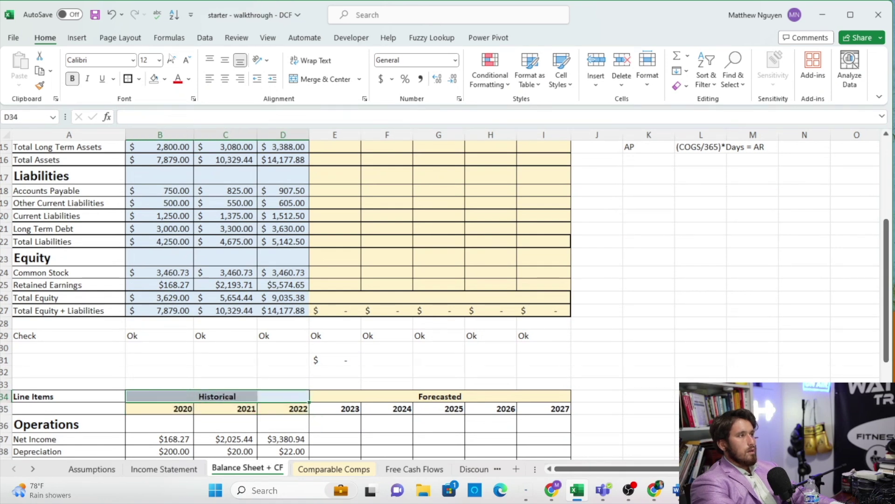
pyautogui.click(165, 79)
pyautogui.click(227, 127)
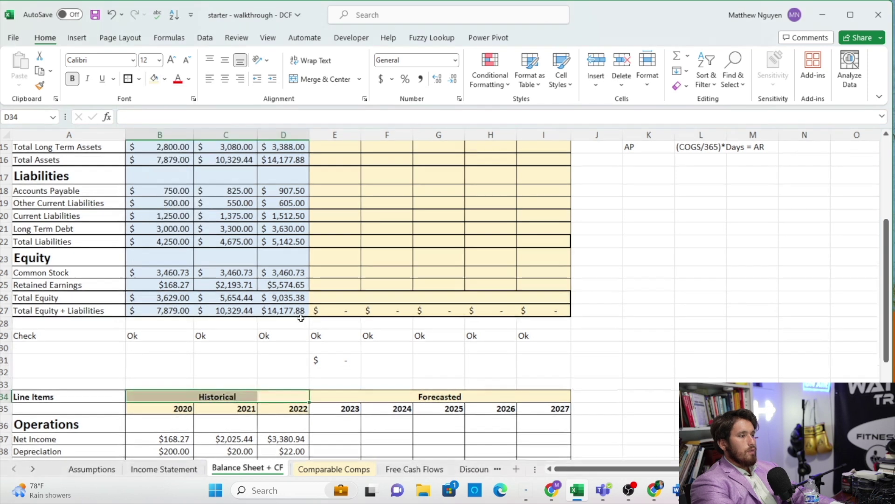
# Review the WACC assumptions and EV/EBITDA Multiples sections on the Comparable Comps sheet.
pyautogui.click(334, 469)
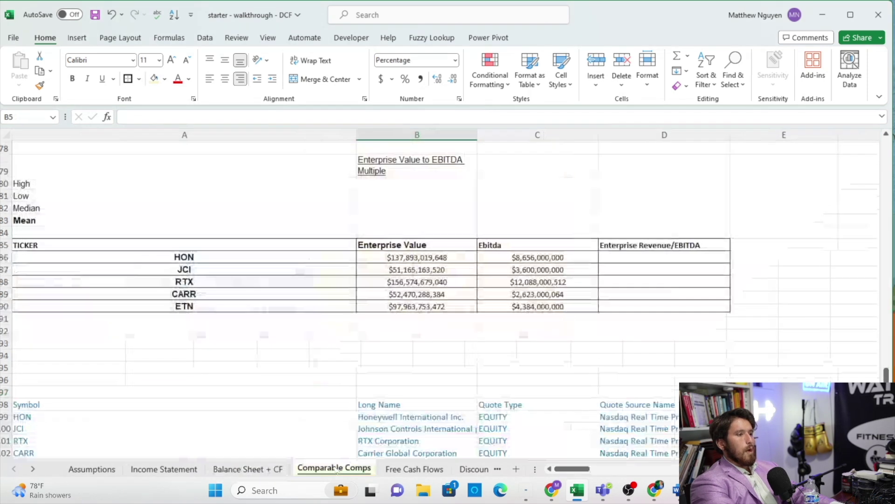
pyautogui.scroll(6, 341, 258)
pyautogui.scroll(17, 341, 258)
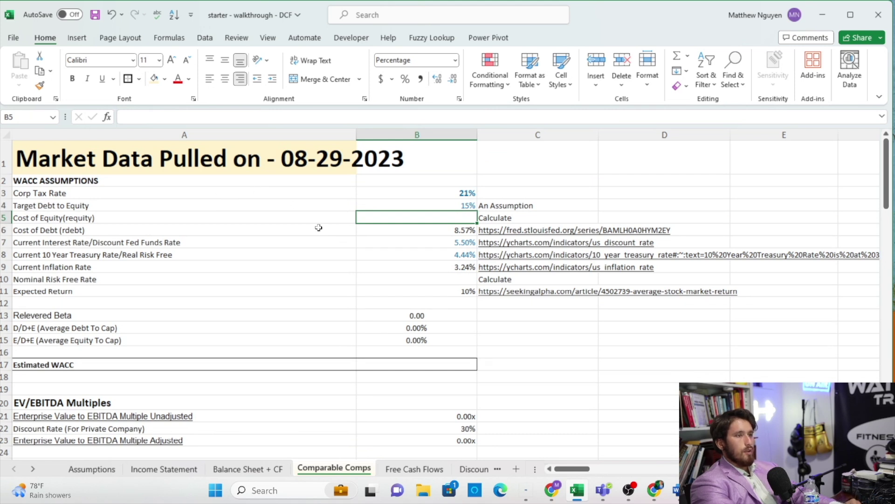
pyautogui.scroll(-2, 318, 227)
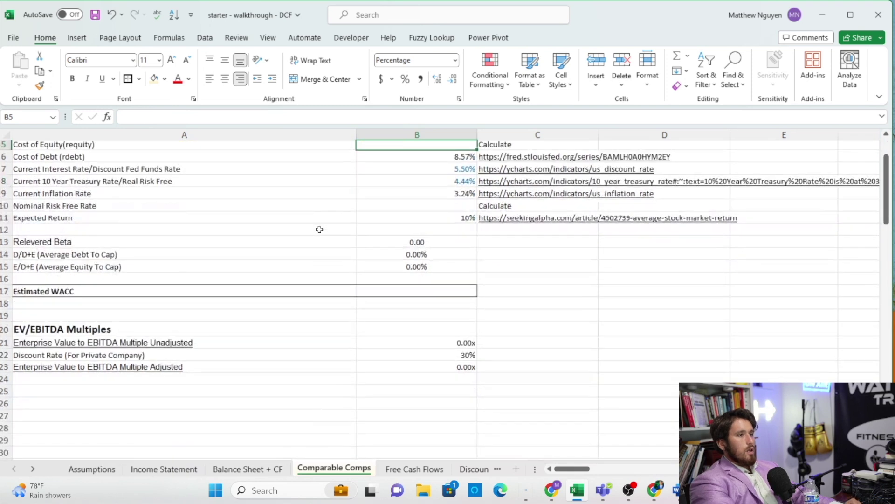
pyautogui.scroll(-1, 320, 230)
pyautogui.scroll(-2, 319, 229)
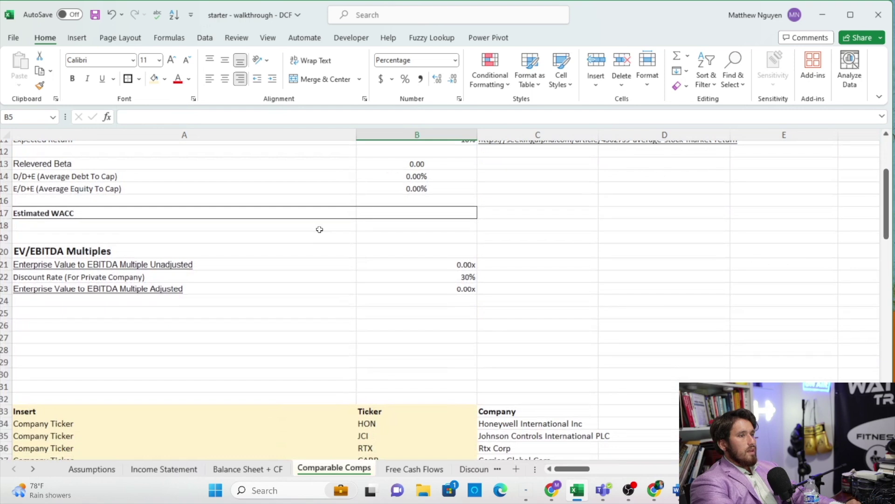
# Examine the company tickers, the comparable valuation, beta and EBITDA/EV tables, and the market data below them.
pyautogui.scroll(-5, 319, 229)
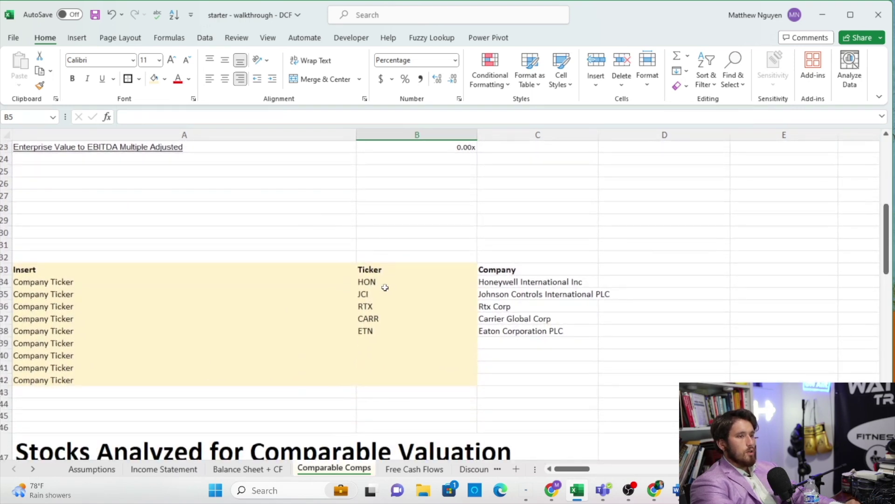
pyautogui.scroll(-11, 392, 303)
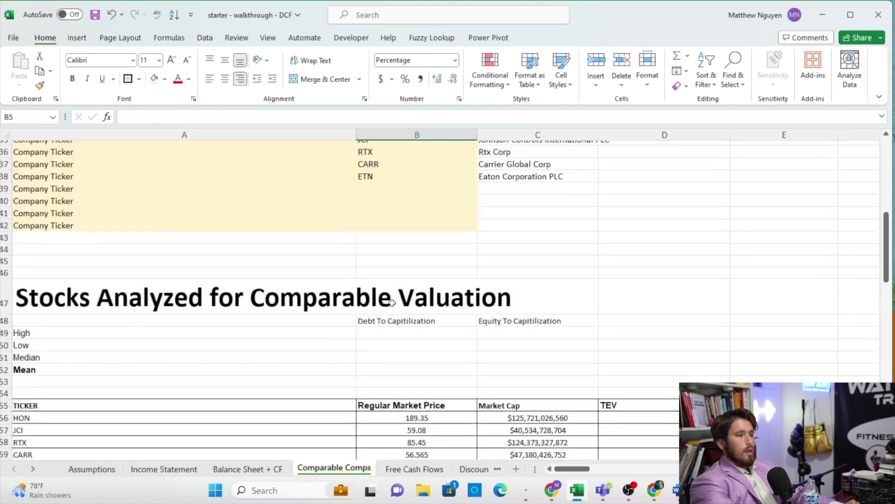
pyautogui.scroll(-4, 392, 302)
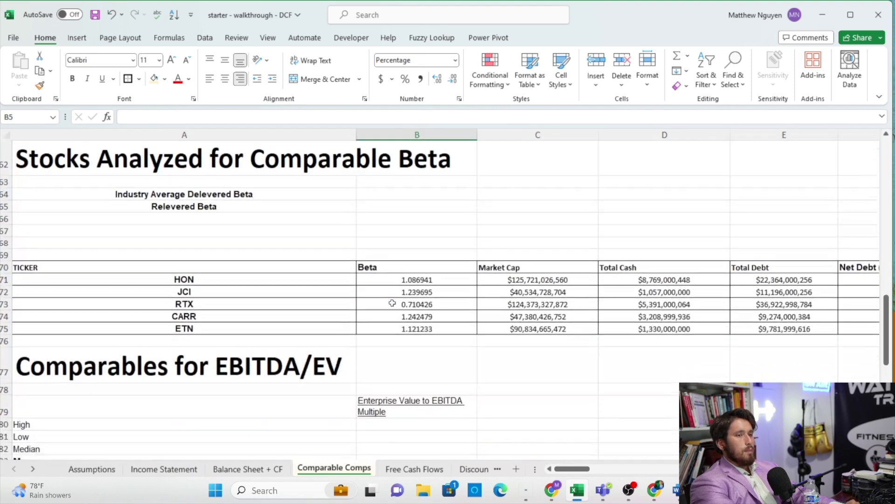
pyautogui.scroll(-5, 392, 303)
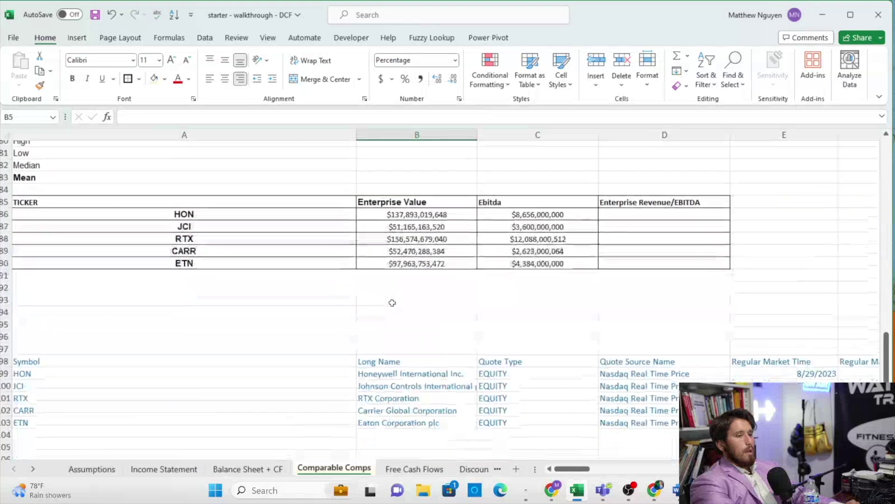
pyautogui.hscroll(5, 337, 354)
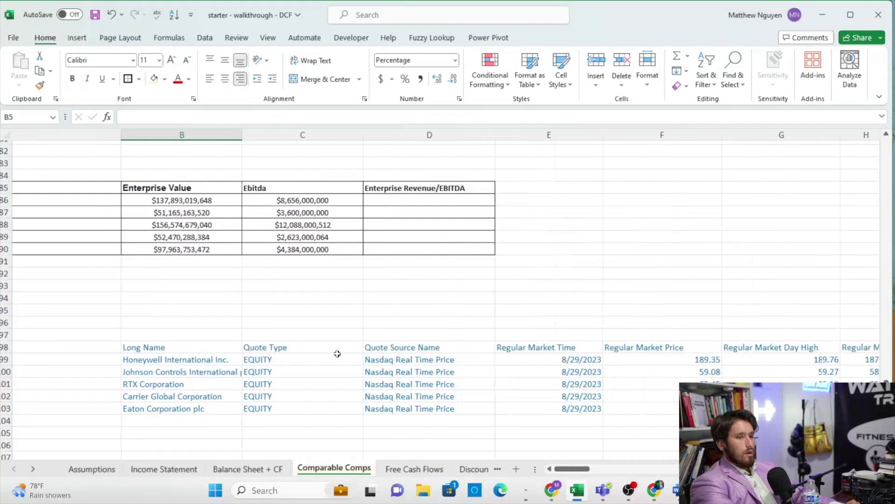
pyautogui.hscroll(-5, 337, 353)
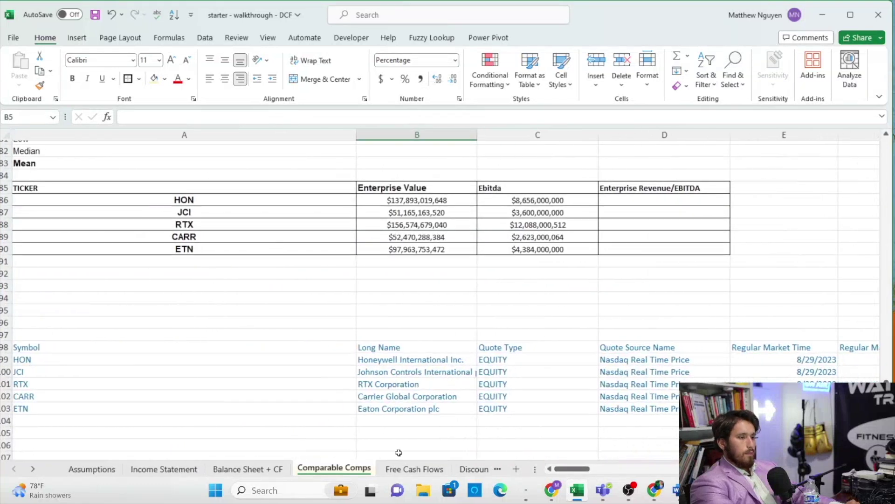
# Look over the Free Cash Flows sheet and the perpetuity growth and EBITDA multiple valuations on the Discounted Cash Flows sheet.
pyautogui.rightClick(401, 467)
pyautogui.click(363, 322)
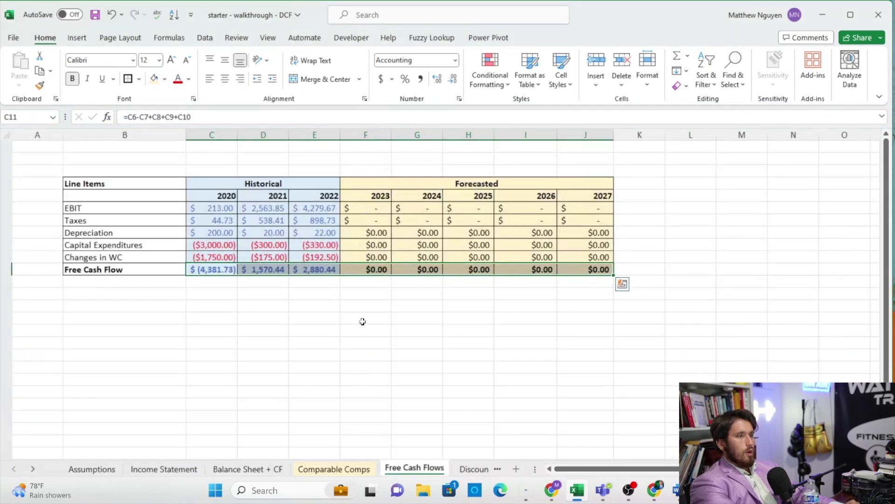
pyautogui.click(474, 468)
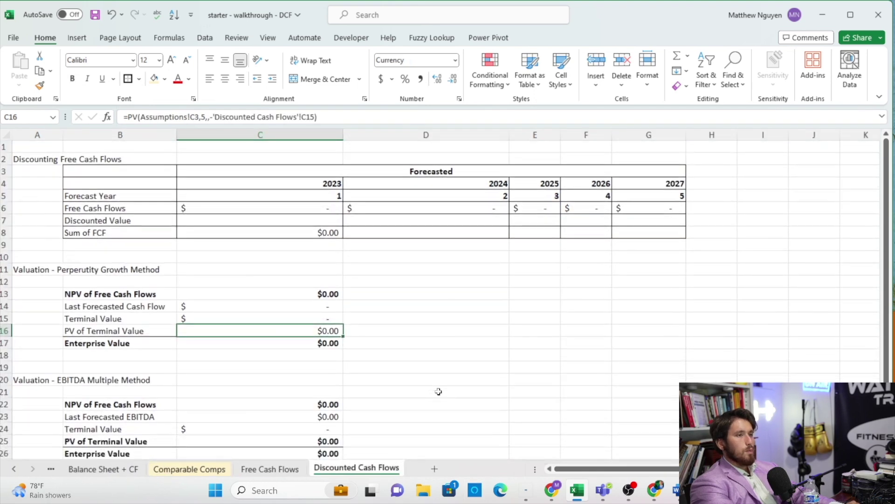
pyautogui.click(317, 366)
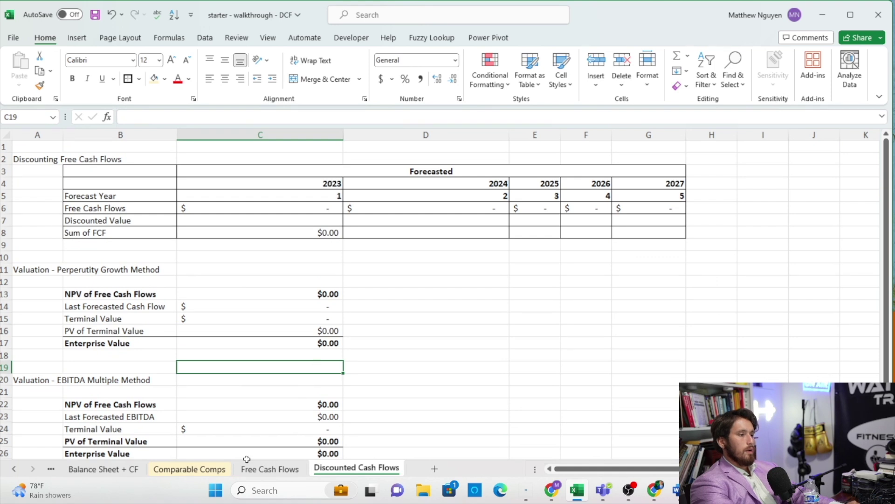
pyautogui.scroll(2, 186, 469)
# Check the Income Statement sheet, and highlight the 2023 to 2027 forecasted income statement assumptions in F13:J18 on the Assumptions sheet.
pyautogui.click(183, 468)
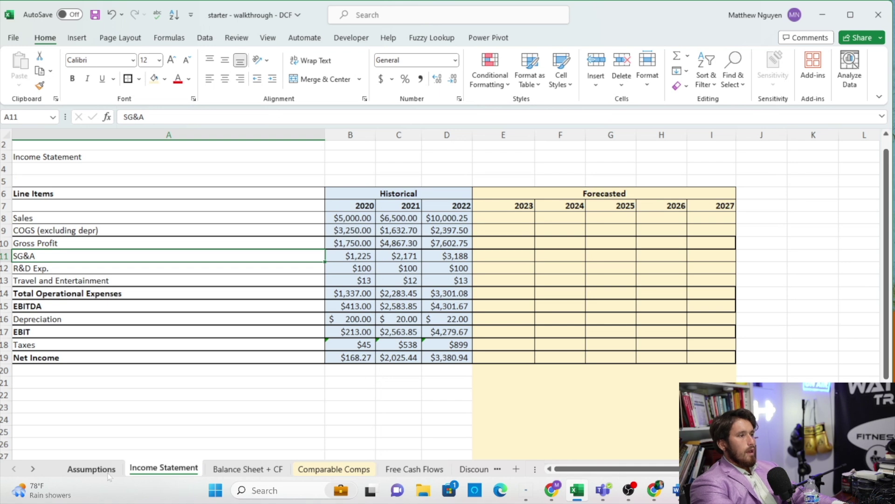
pyautogui.click(91, 468)
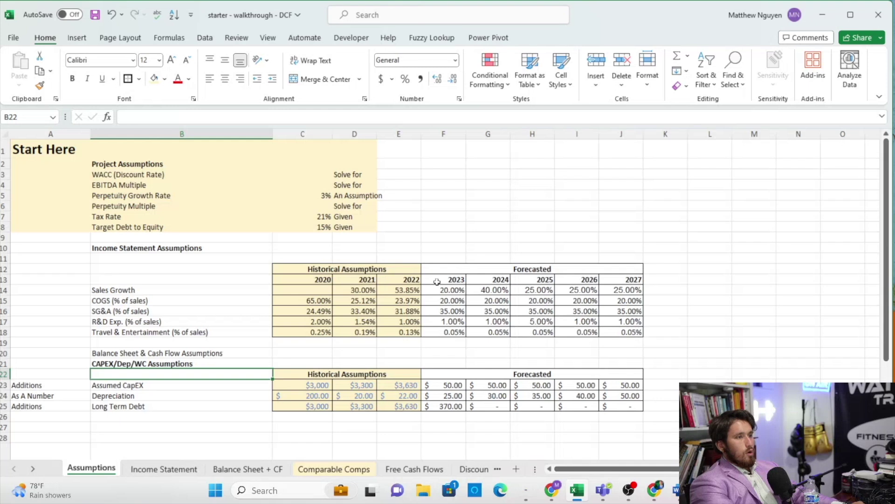
pyautogui.moveTo(437, 282); pyautogui.dragTo(620, 332)
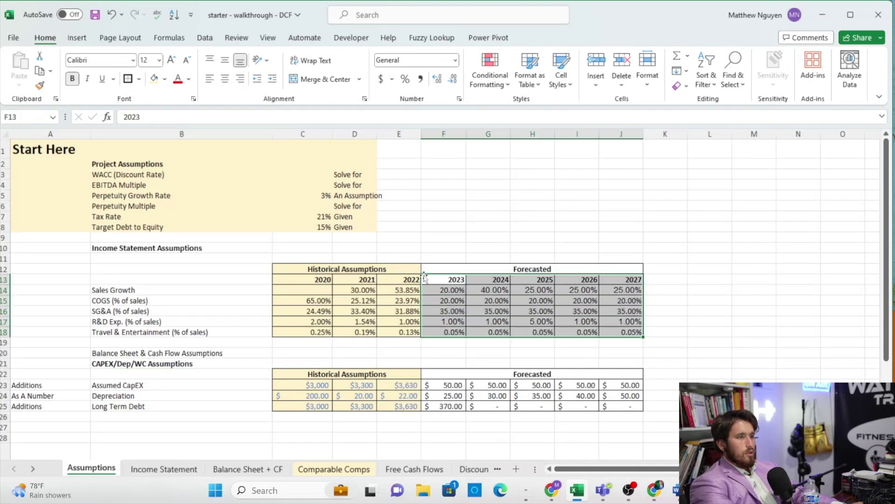
# Forecast 2023 sales in E8 of the Income Statement with =D8*(1+Assumptions!F14), and fill the formula across through 2027.
pyautogui.click(191, 467)
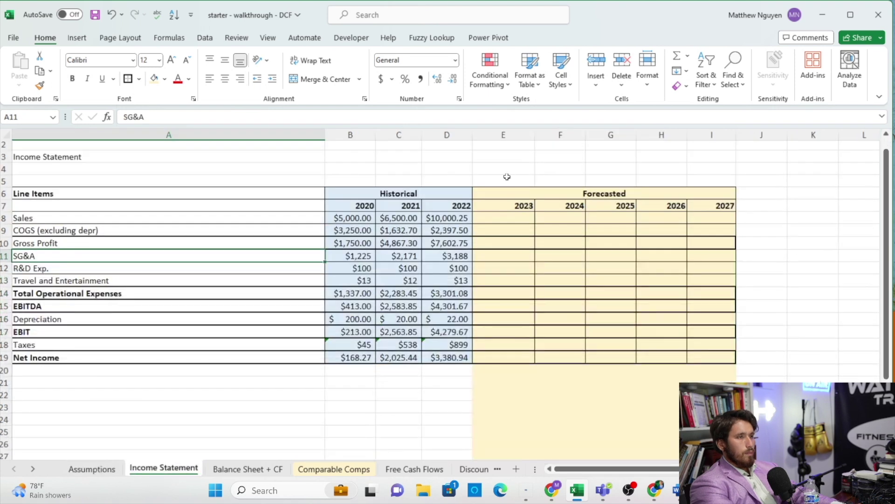
pyautogui.click(495, 216)
pyautogui.write('=')
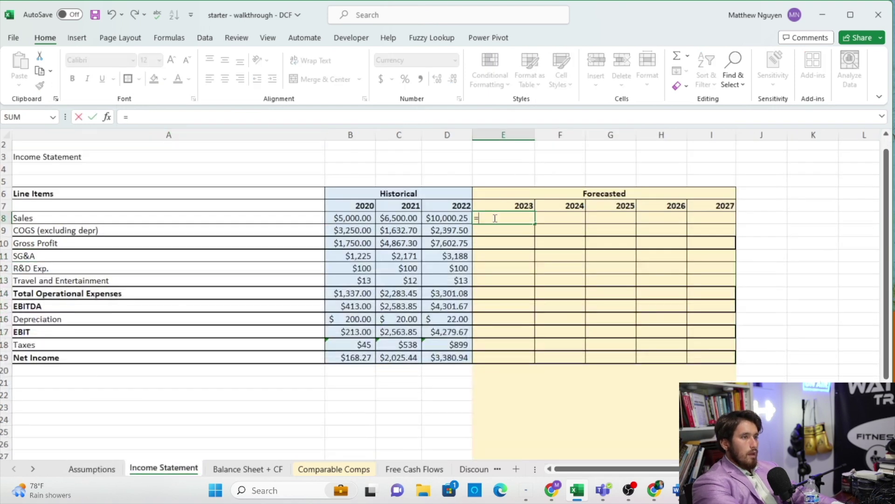
pyautogui.click(465, 217)
pyautogui.write('*')
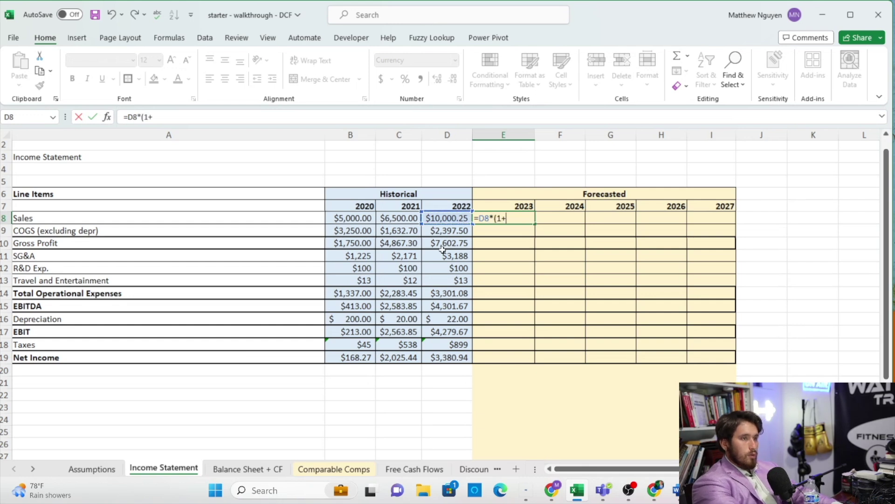
pyautogui.click(104, 469)
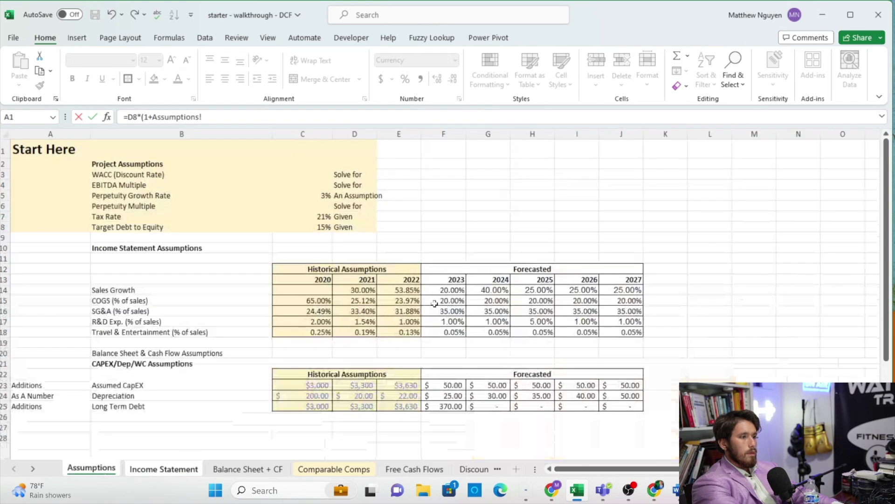
pyautogui.click(451, 287)
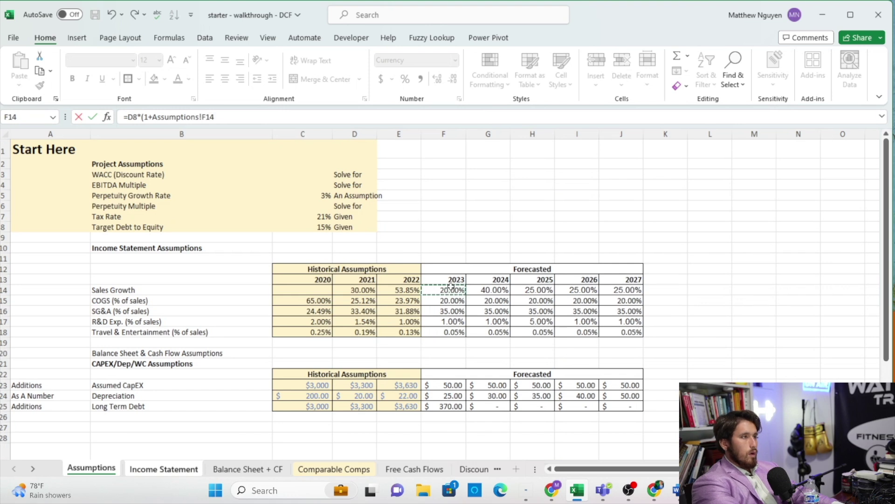
pyautogui.click(215, 112)
pyautogui.write(')')
pyautogui.press('Return')
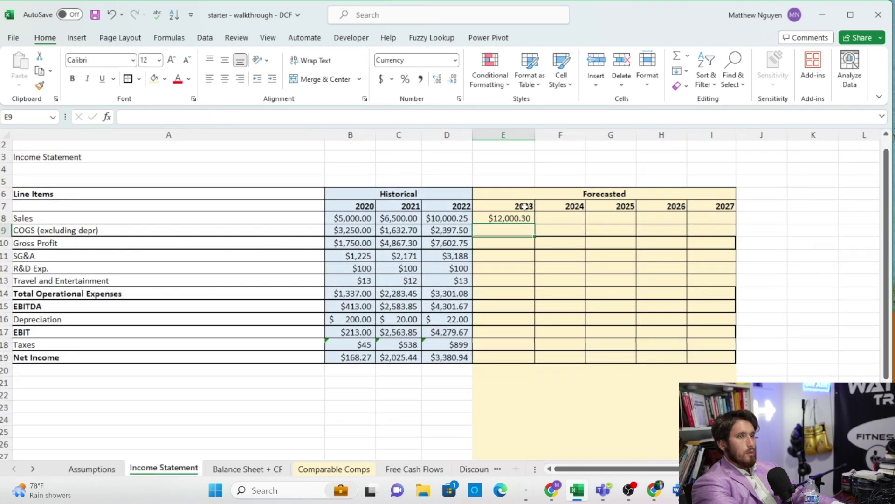
pyautogui.click(511, 216)
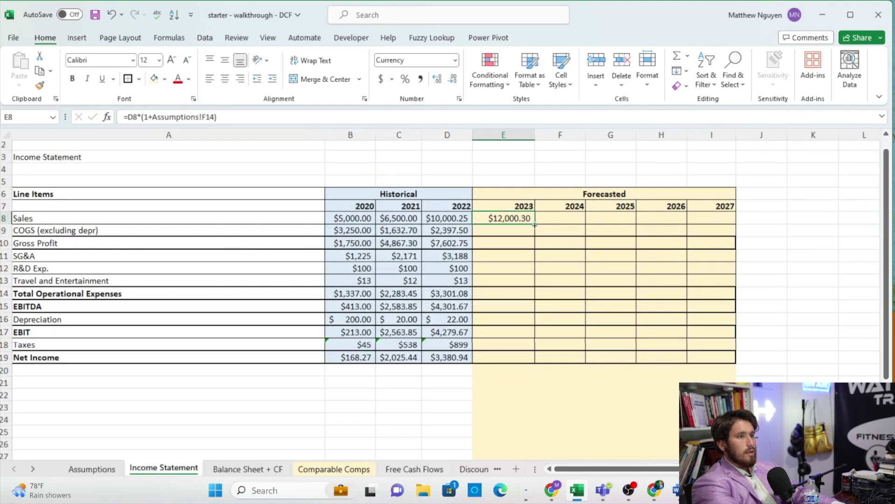
pyautogui.moveTo(535, 224); pyautogui.dragTo(712, 222)
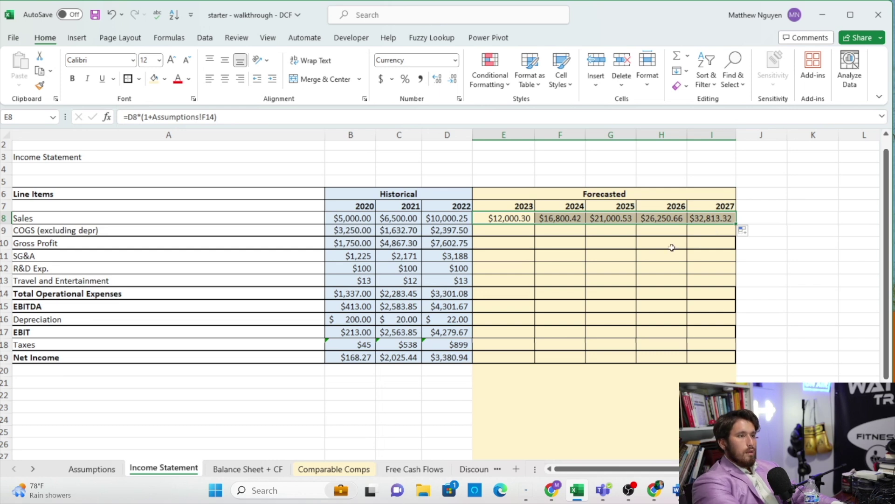
# Forecast 2023 COGS in E9 of the Income Statement with =E$8*Assumptions!F15.
pyautogui.click(493, 230)
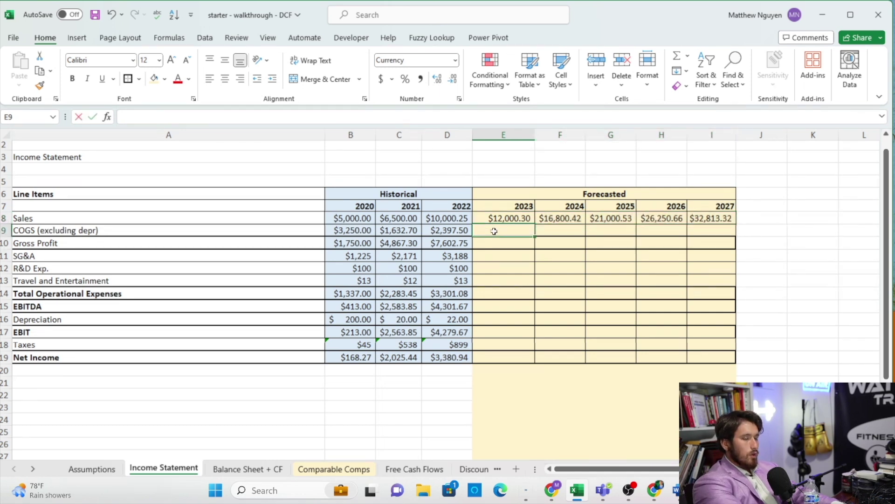
pyautogui.write('=')
pyautogui.click(502, 218)
pyautogui.write('*')
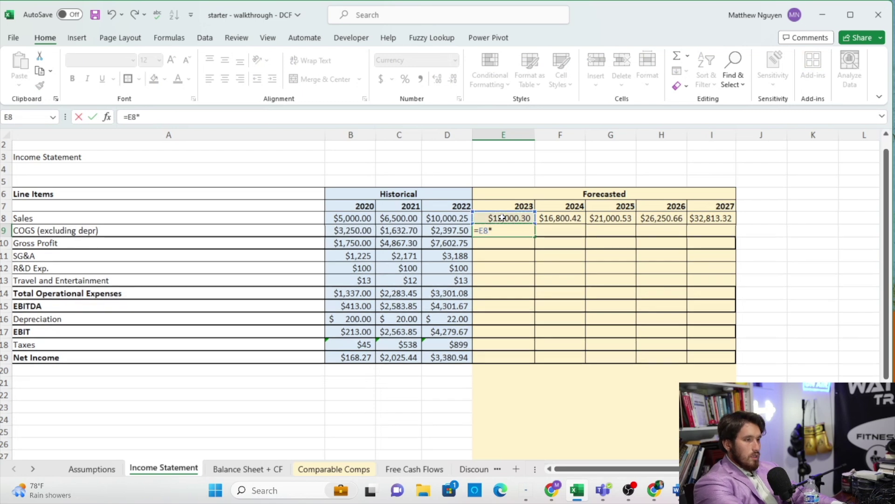
pyautogui.click(91, 468)
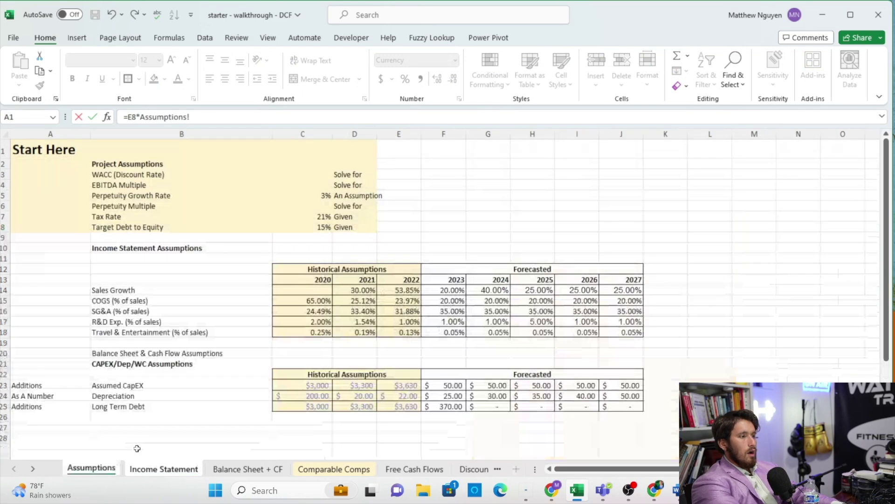
pyautogui.click(443, 302)
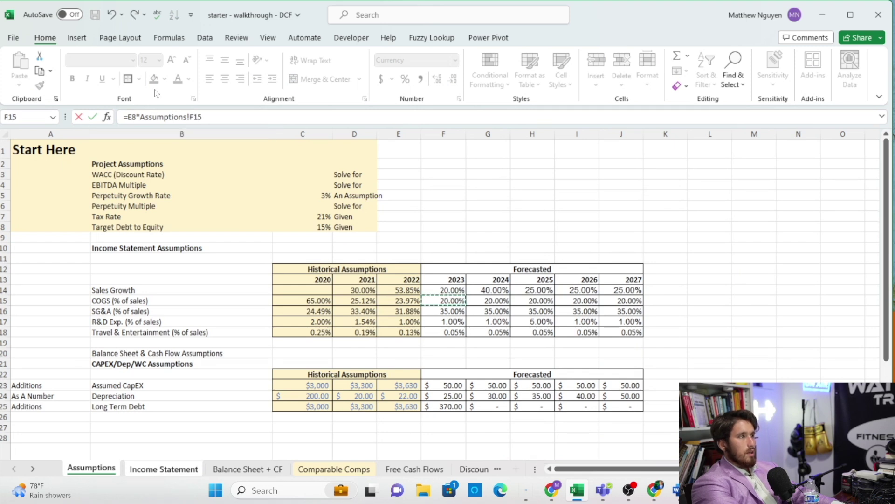
pyautogui.press('Return')
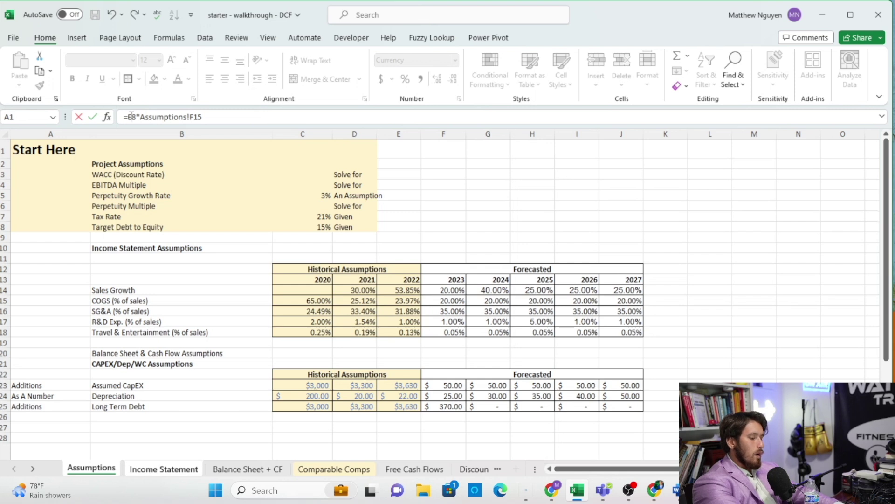
pyautogui.press('Return')
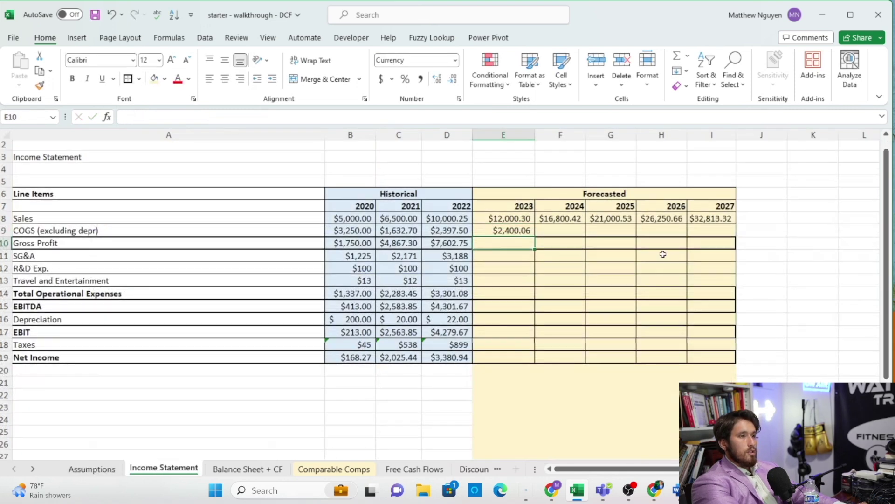
# Check the references in the 2023 COGS formula, and fill it across row 9 through 2027.
pyautogui.click(520, 232)
pyautogui.moveTo(266, 117); pyautogui.dragTo(150, 119)
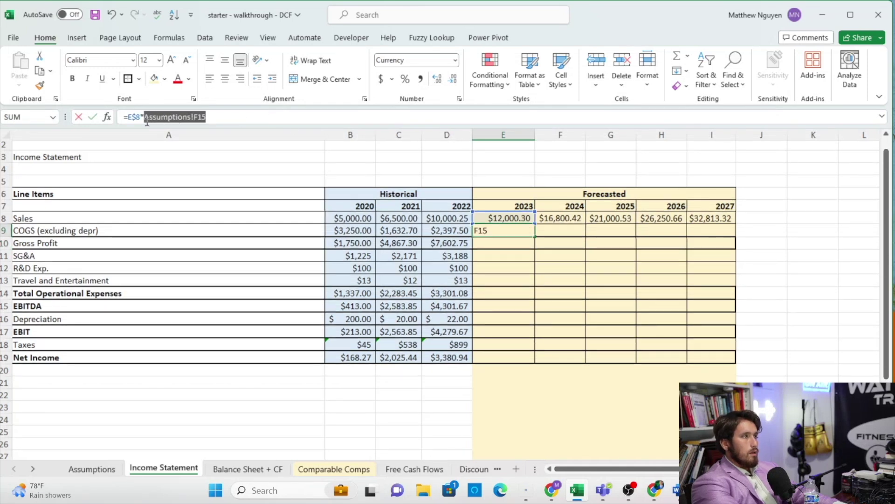
pyautogui.press('Escape')
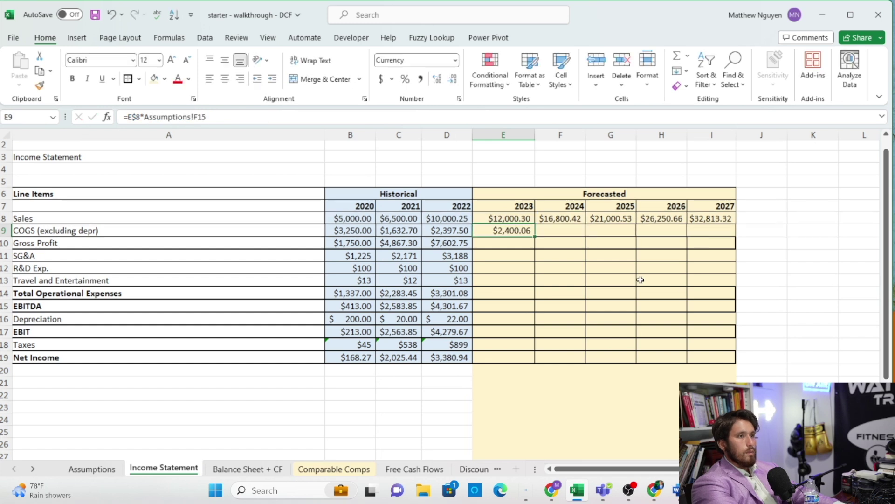
pyautogui.moveTo(535, 235); pyautogui.dragTo(714, 230)
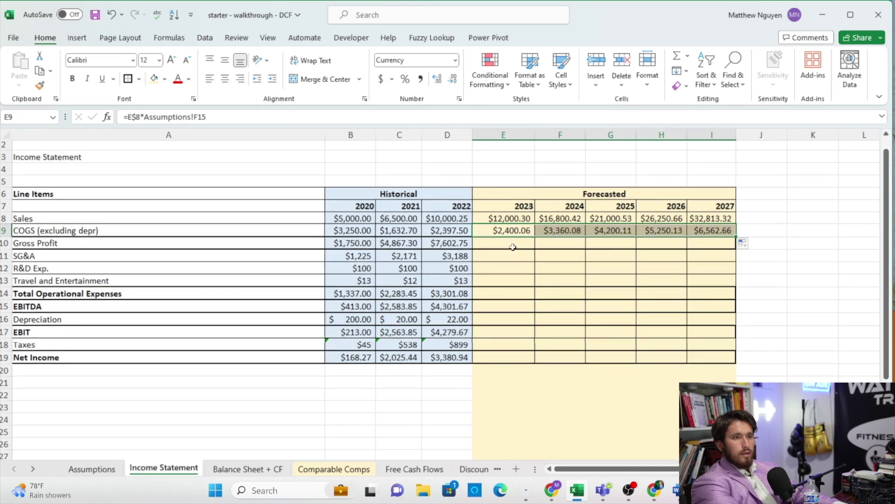
# Calculate 2023 gross profit in E10 with =E8-E9, and fill the formula across through 2027.
pyautogui.click(487, 241)
pyautogui.write('=')
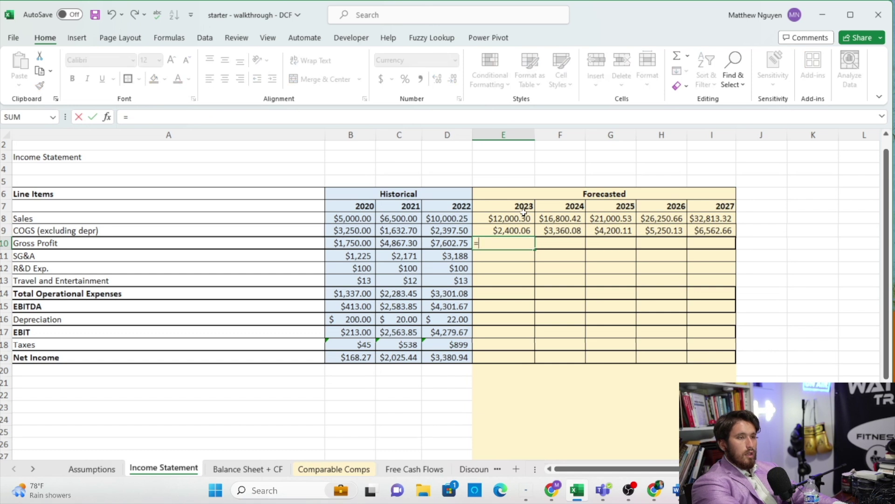
pyautogui.click(522, 214)
pyautogui.write('-')
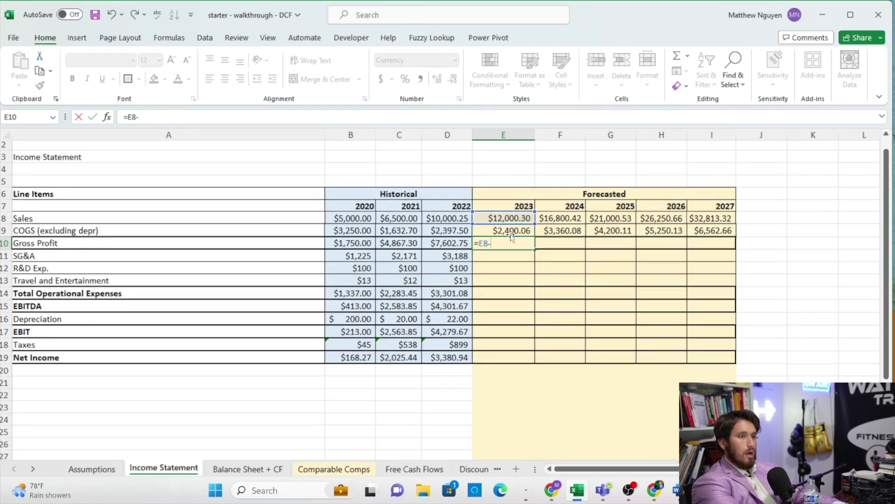
pyautogui.click(514, 230)
pyautogui.press('Return')
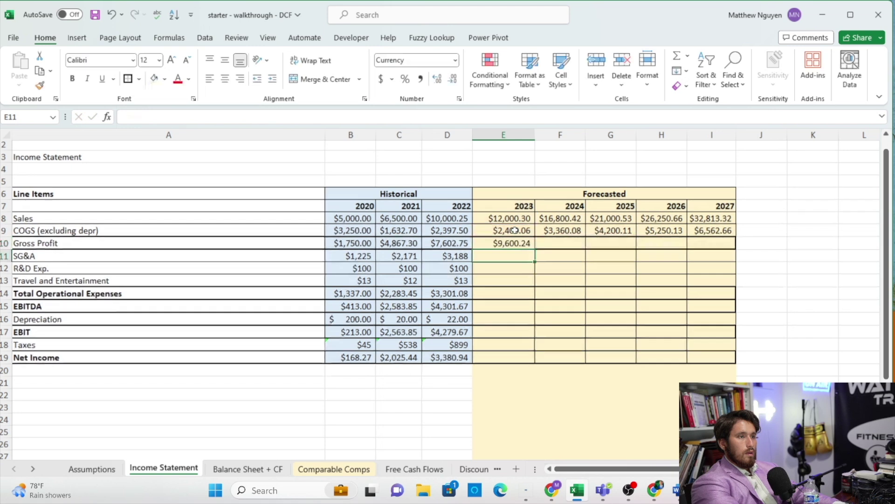
pyautogui.click(527, 244)
pyautogui.moveTo(567, 248); pyautogui.dragTo(719, 252)
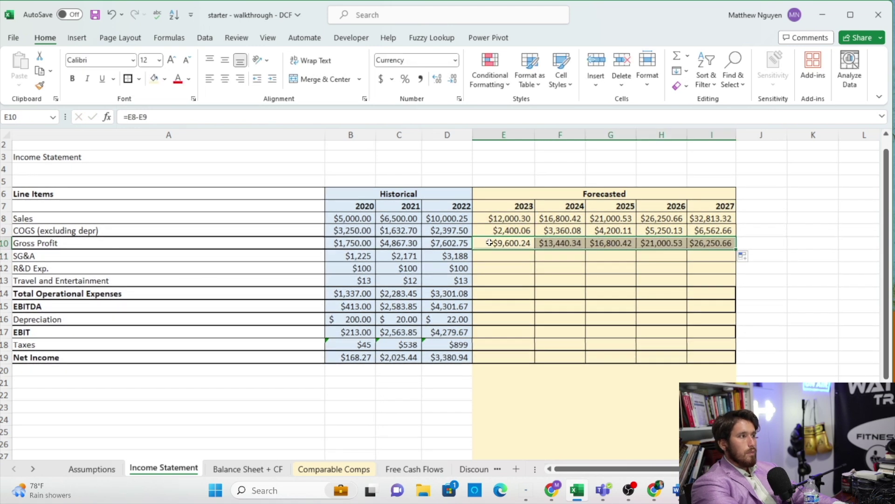
# Copy the 2023 COGS formula from E9 to SG&A in E11, and fill it down through Travel and Entertainment in E13.
pyautogui.click(496, 254)
pyautogui.click(510, 232)
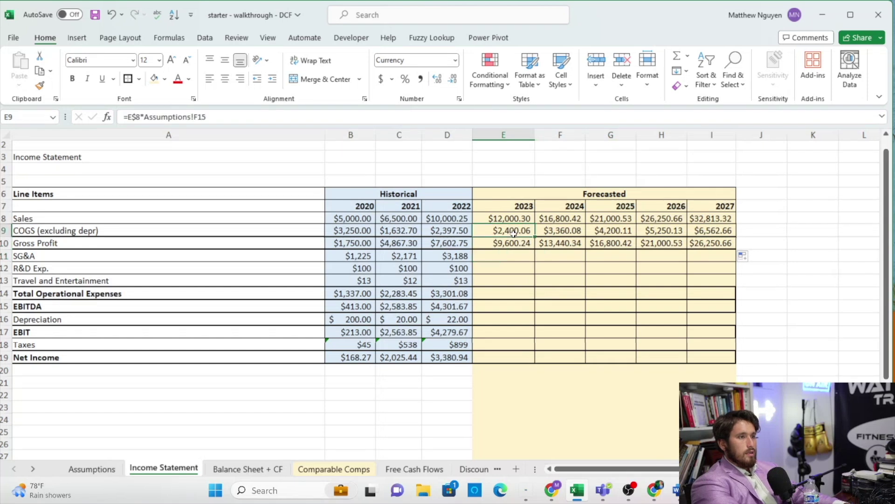
pyautogui.hotkey('ctrl', 'c')
pyautogui.click(505, 253)
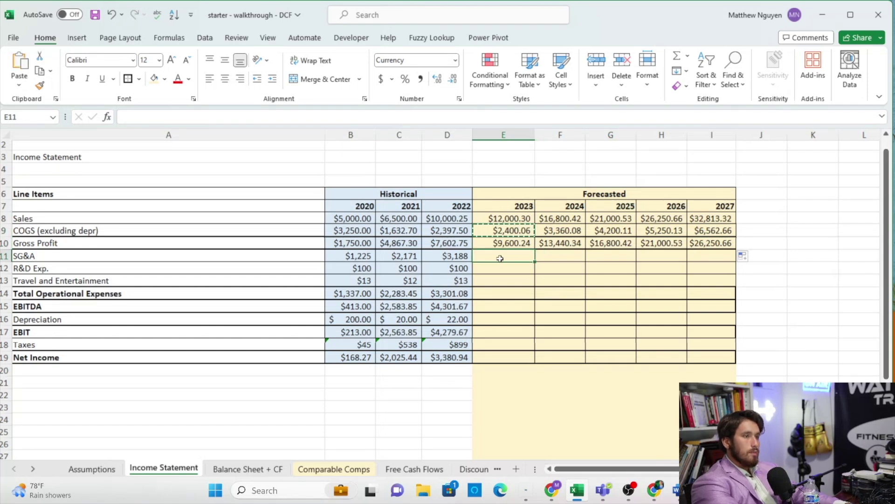
pyautogui.hotkey('ctrl', 'v')
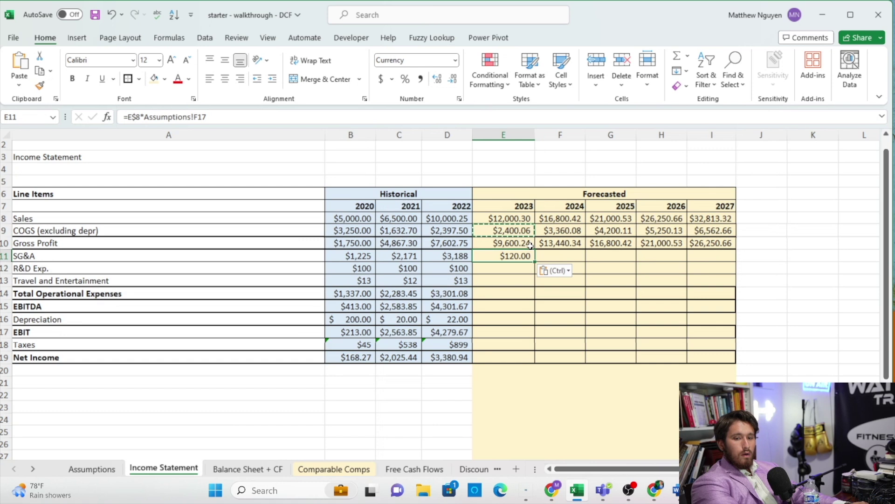
pyautogui.moveTo(536, 261); pyautogui.dragTo(531, 281)
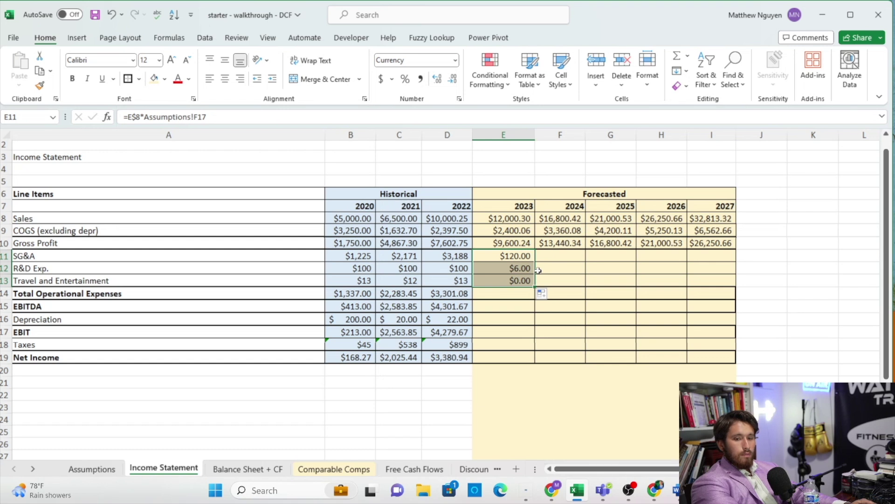
pyautogui.click(525, 268)
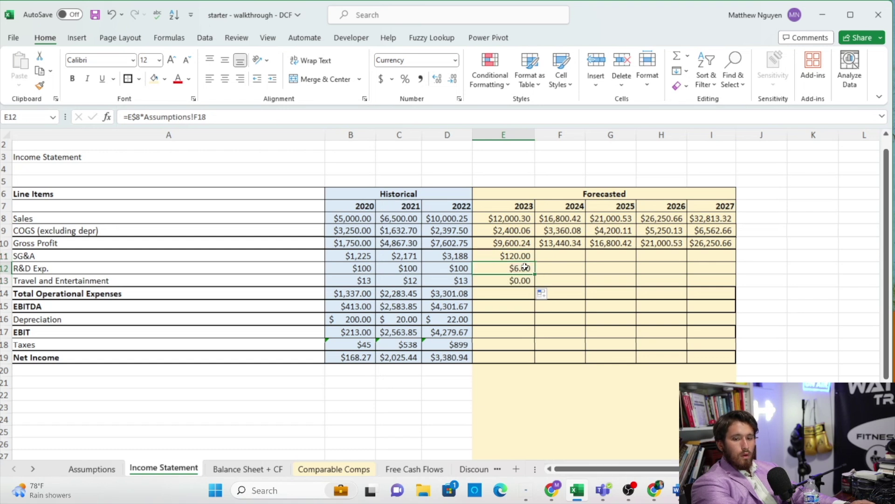
pyautogui.click(523, 257)
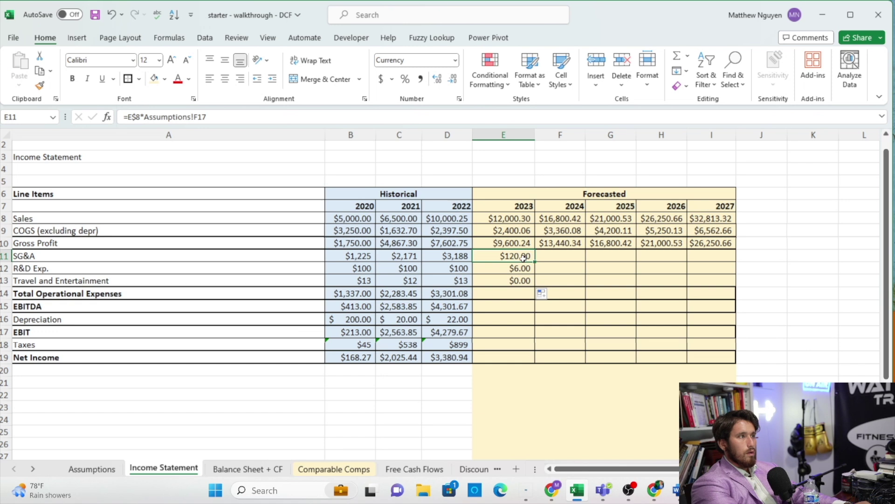
pyautogui.moveTo(221, 117); pyautogui.dragTo(143, 117)
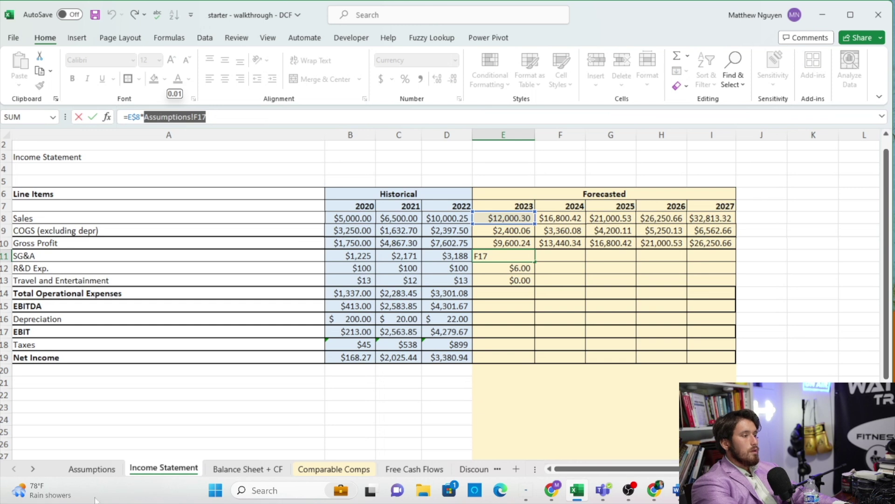
pyautogui.click(109, 473)
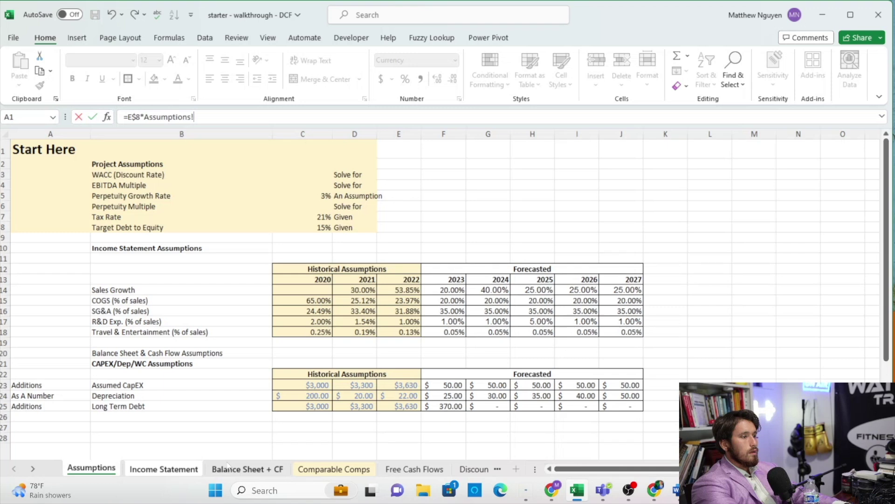
pyautogui.click(196, 470)
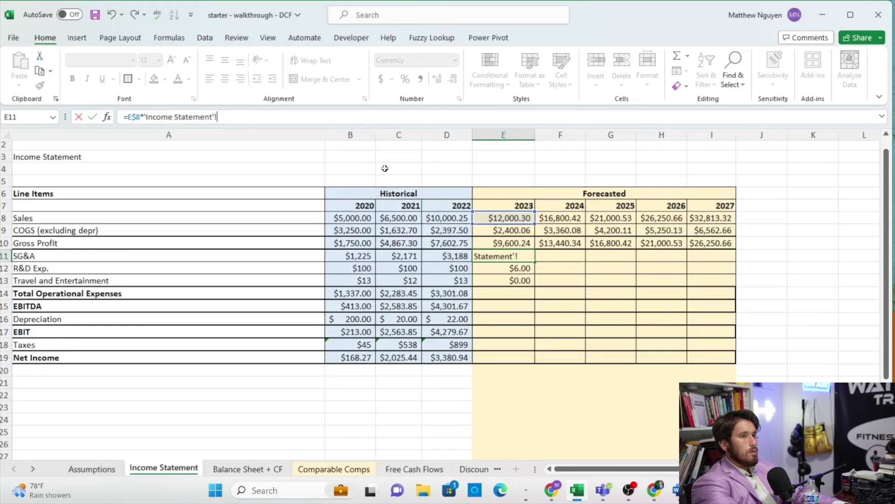
pyautogui.press('Escape')
pyautogui.moveTo(455, 207); pyautogui.dragTo(139, 147)
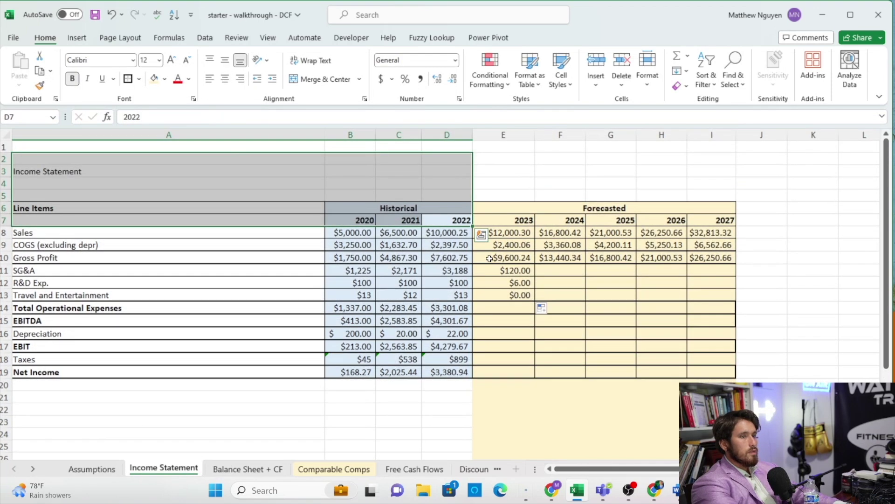
# Correct the 2023 SG&A formula in E11 to =E$8*Assumptions!F16, and fill it down to row 13 and across through 2027.
pyautogui.click(488, 269)
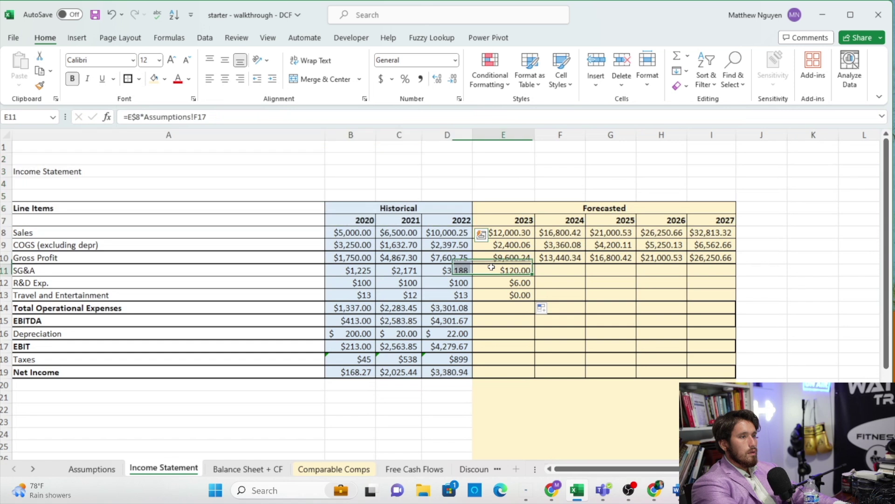
pyautogui.click(205, 116)
pyautogui.press('Return')
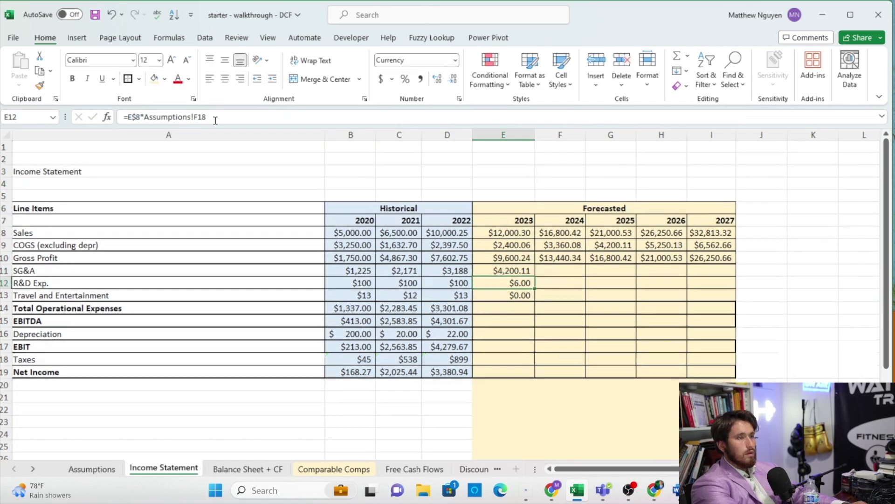
pyautogui.click(526, 269)
pyautogui.moveTo(535, 275); pyautogui.dragTo(534, 289)
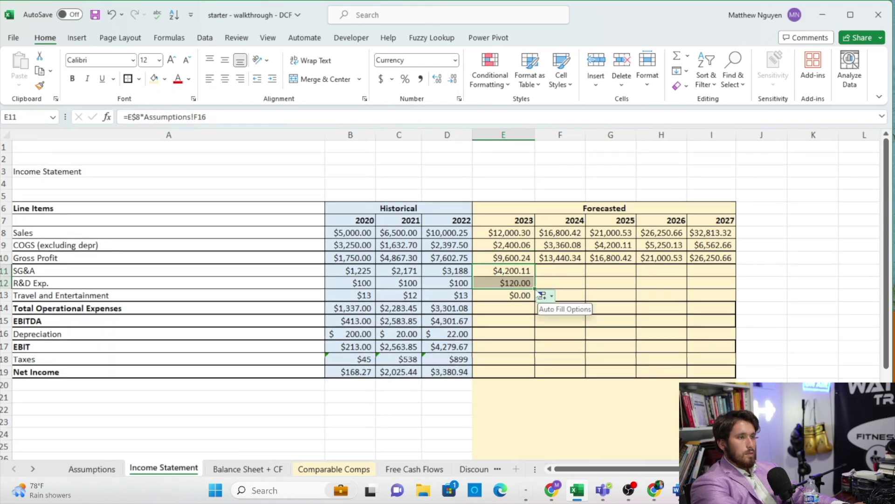
pyautogui.moveTo(534, 290); pyautogui.dragTo(728, 299)
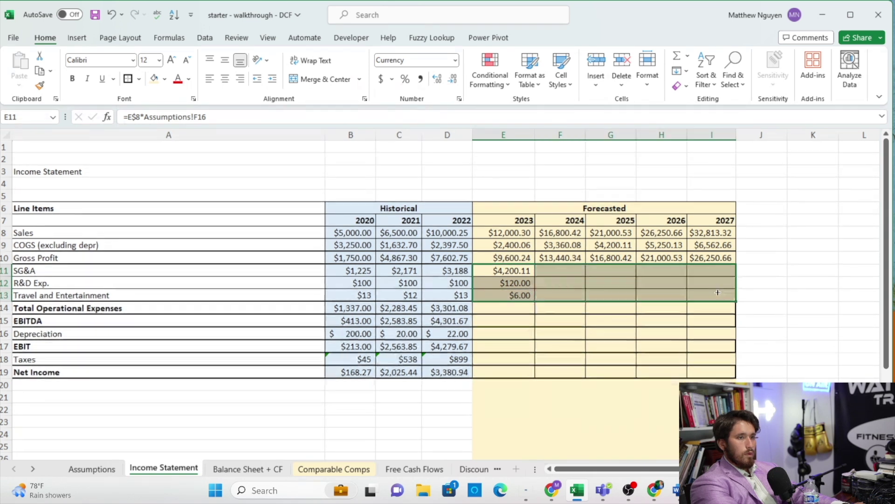
# Total the 2023 operational expenses in E14 with =SUM(E11:E13), and copy the formula across through 2027.
pyautogui.click(522, 312)
pyautogui.write('=SUM(')
pyautogui.moveTo(521, 292); pyautogui.dragTo(522, 272)
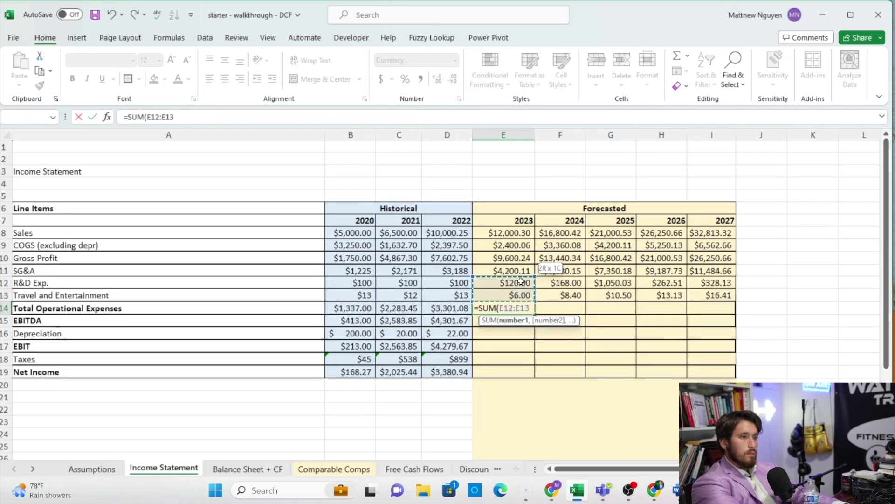
pyautogui.press('Return')
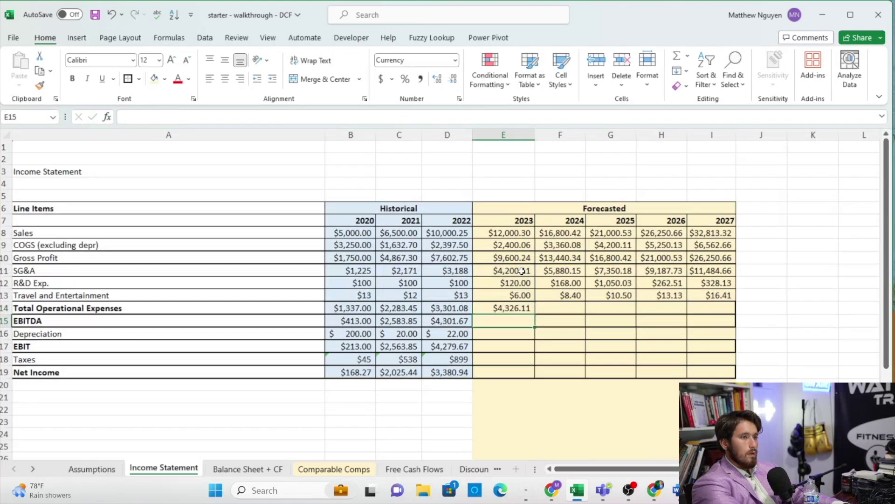
pyautogui.click(526, 311)
pyautogui.hotkey('ctrl', 'c')
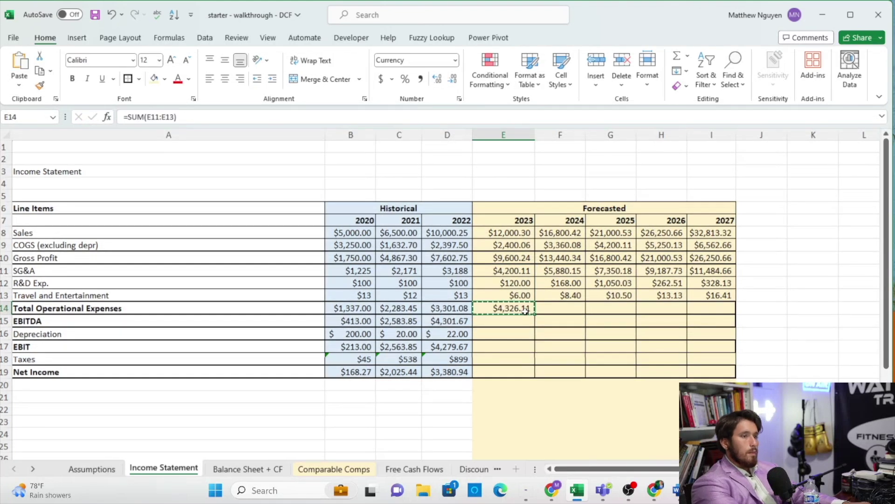
pyautogui.hotkey('shift', 'Right')
pyautogui.hotkey('shift', 'Right')
pyautogui.hotkey('shift', 'Right')
pyautogui.hotkey('shift', 'Right')
pyautogui.hotkey('ctrl', 'v')
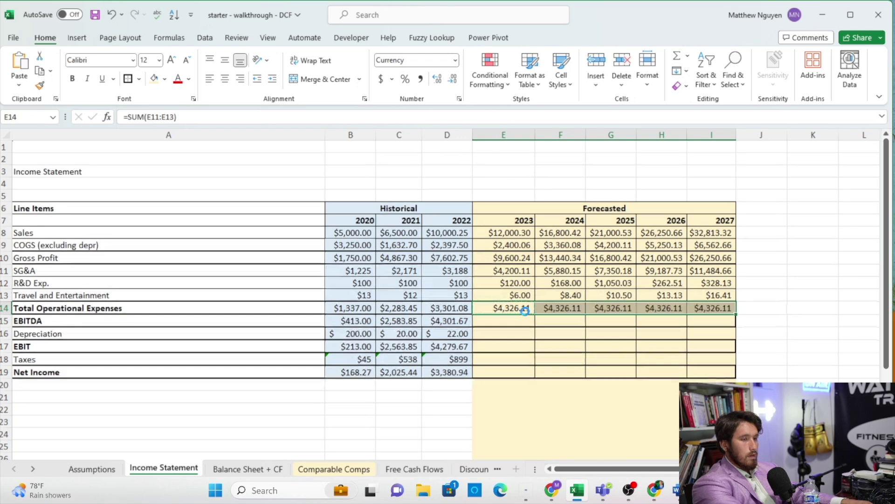
# Calculate 2023 EBITDA in E15 as gross profit minus total operational expenses with =E10-E14.
pyautogui.click(493, 324)
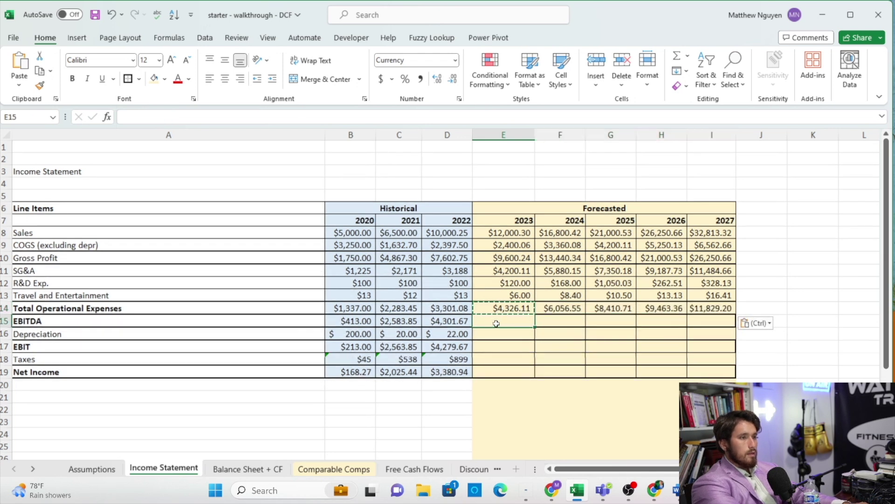
pyautogui.write('=')
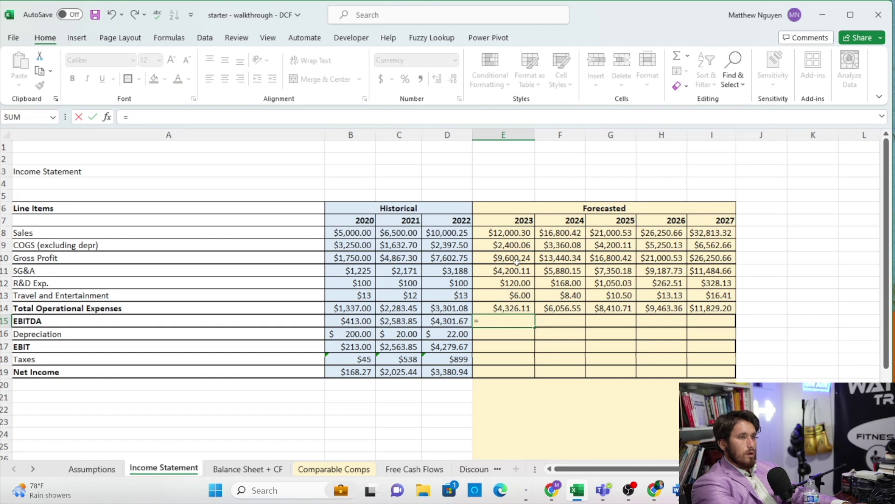
pyautogui.click(517, 263)
pyautogui.write('=')
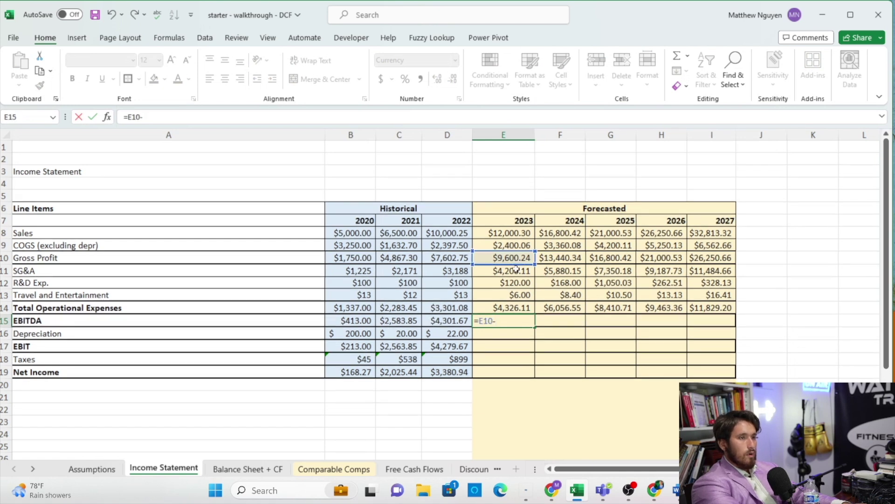
pyautogui.click(508, 304)
pyautogui.press('Return')
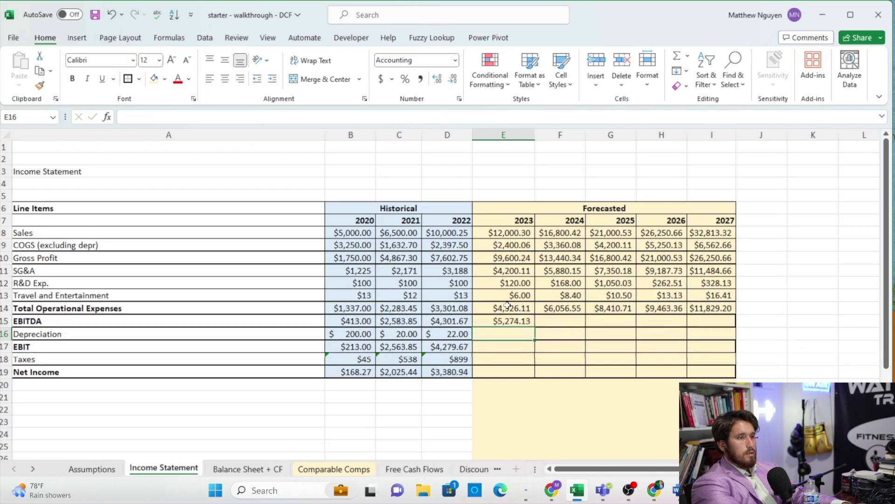
# Copy the 2023 EBITDA formula in E15 across the forecast years through 2027.
pyautogui.click(511, 320)
pyautogui.moveTo(535, 328); pyautogui.dragTo(702, 332)
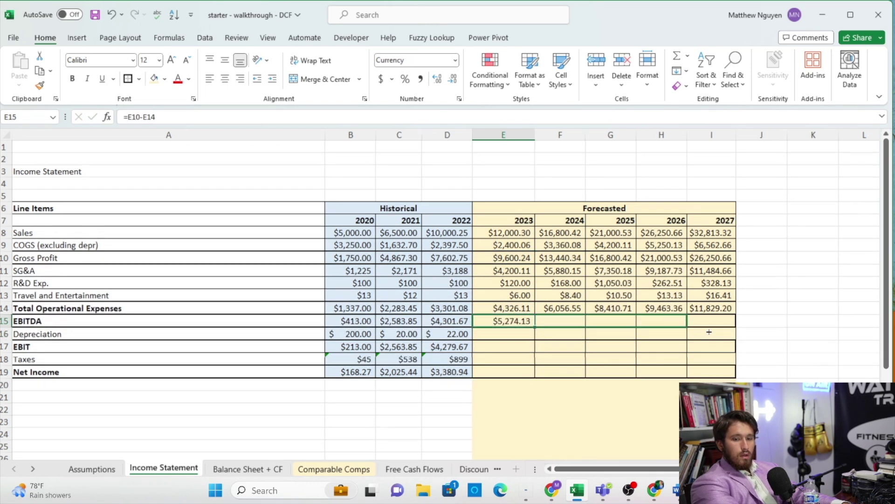
pyautogui.moveTo(710, 332); pyautogui.dragTo(713, 332)
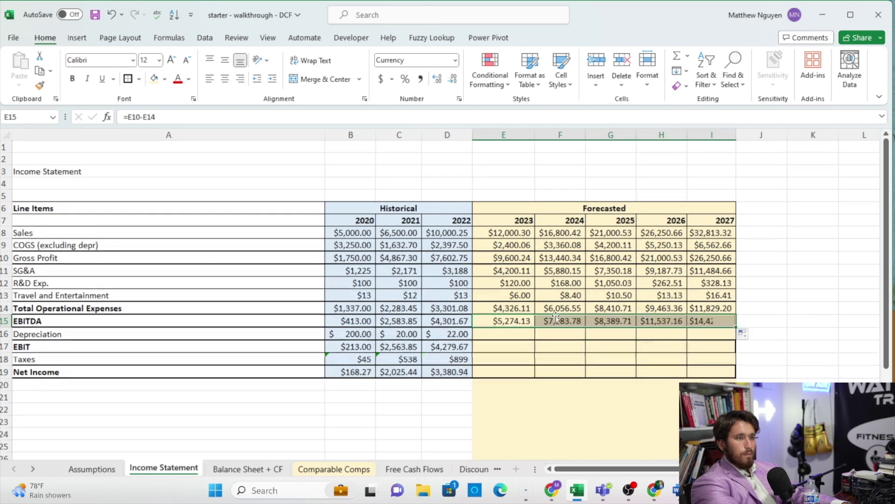
# Link 2023 depreciation in E16 to the assumptions with =Assumptions!F24, and copy the formula across through 2027.
pyautogui.click(501, 332)
pyautogui.write('=')
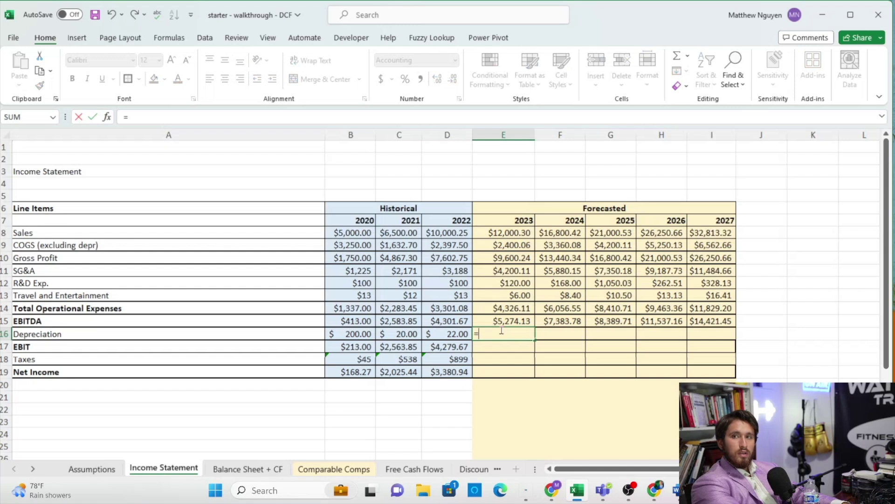
pyautogui.click(92, 468)
pyautogui.click(433, 390)
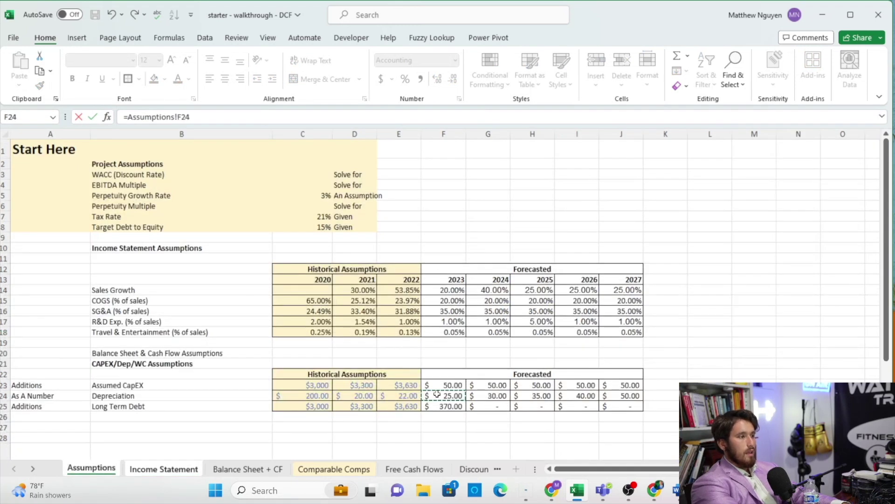
pyautogui.press('Return')
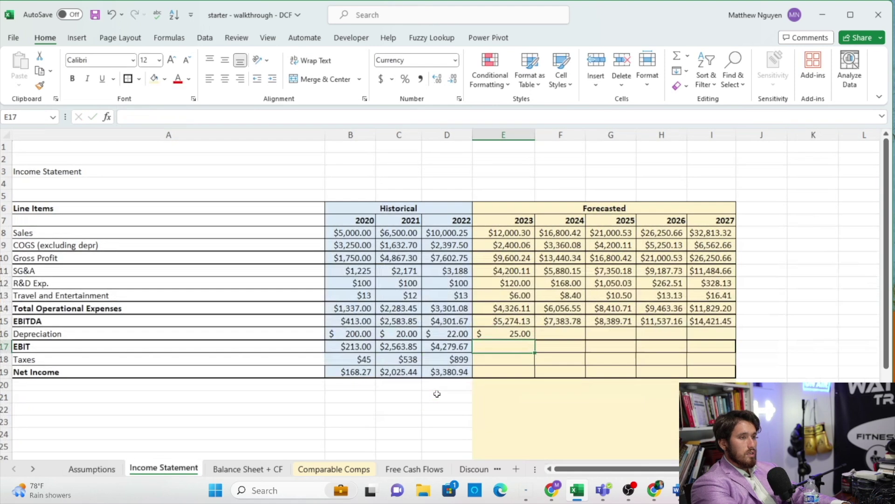
pyautogui.click(526, 335)
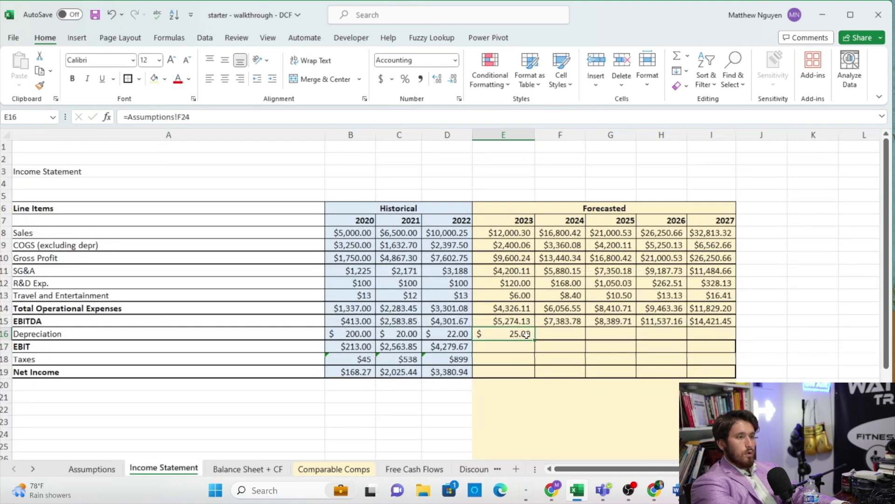
pyautogui.moveTo(534, 340); pyautogui.dragTo(718, 344)
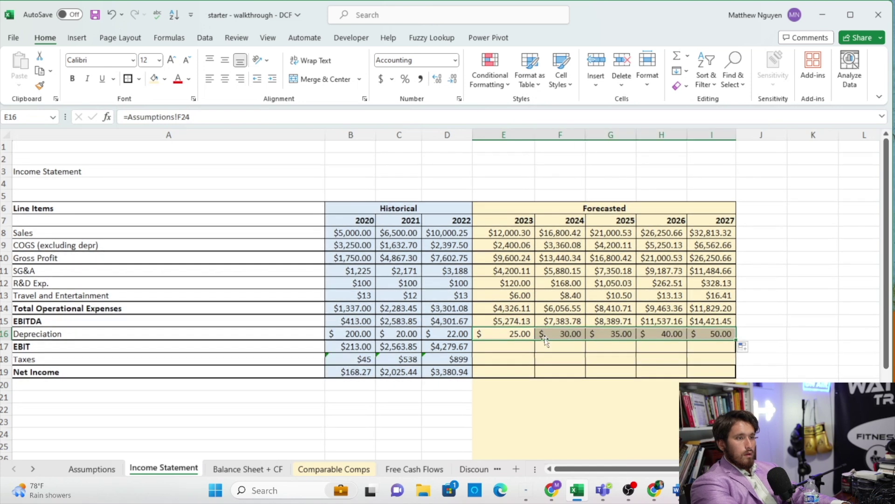
# Calculate 2023 EBIT in E17 as EBITDA minus depreciation with =E15-E16, and copy the formula across through 2027.
pyautogui.click(455, 348)
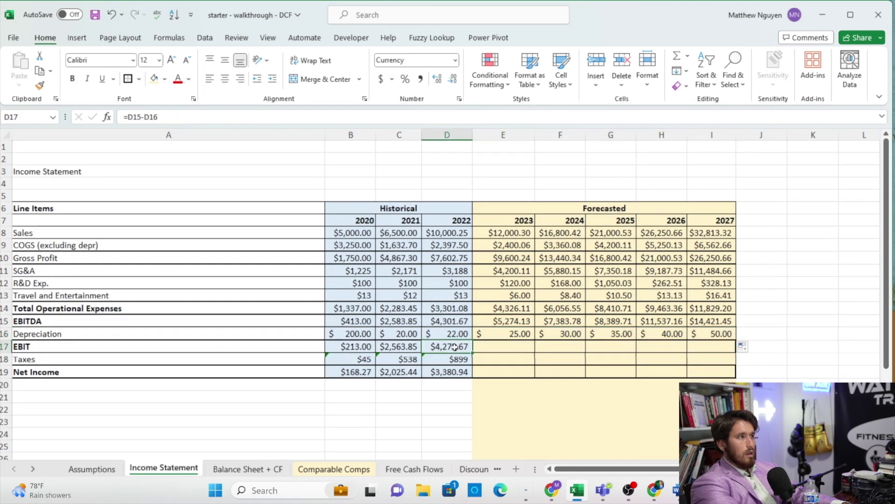
pyautogui.click(482, 348)
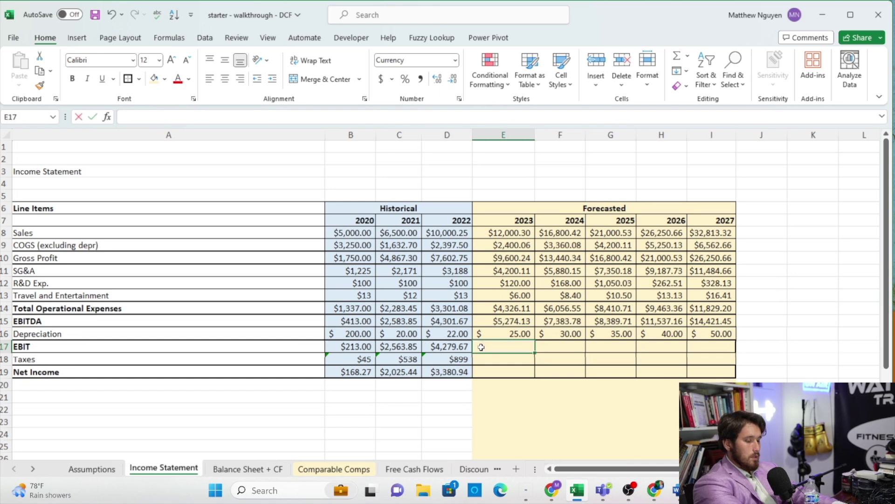
pyautogui.write('=')
pyautogui.click(498, 324)
pyautogui.write('=')
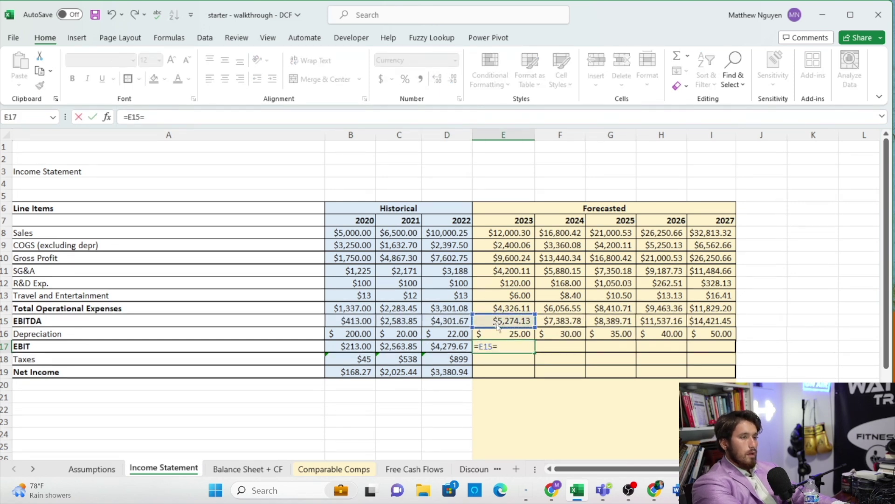
pyautogui.click(501, 333)
pyautogui.press('Return')
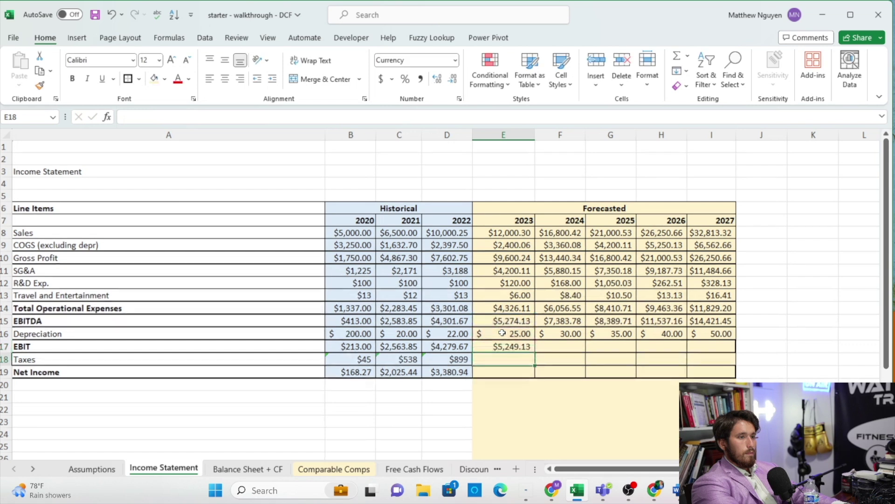
pyautogui.click(529, 347)
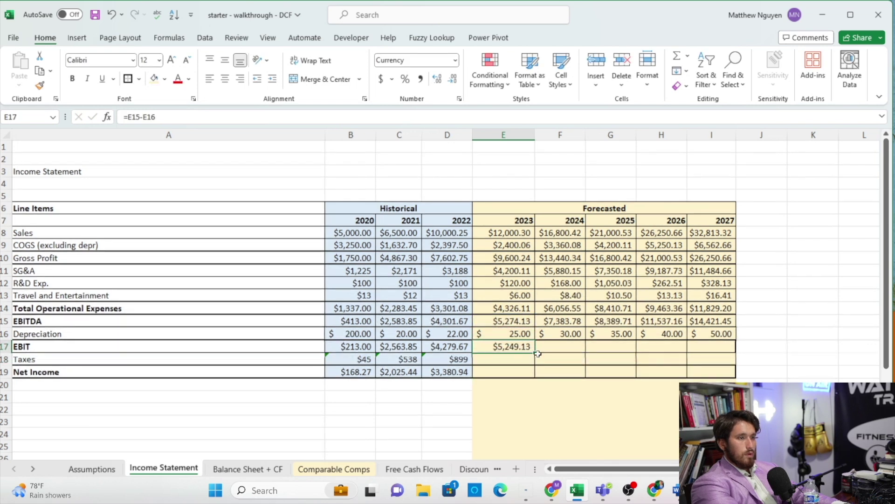
pyautogui.moveTo(537, 355); pyautogui.dragTo(716, 366)
# Calculate 2023 taxes in E18 from EBIT and the fixed tax rate with =E17*Assumptions!$C$7, and copy the formula across through 2027.
pyautogui.click(513, 360)
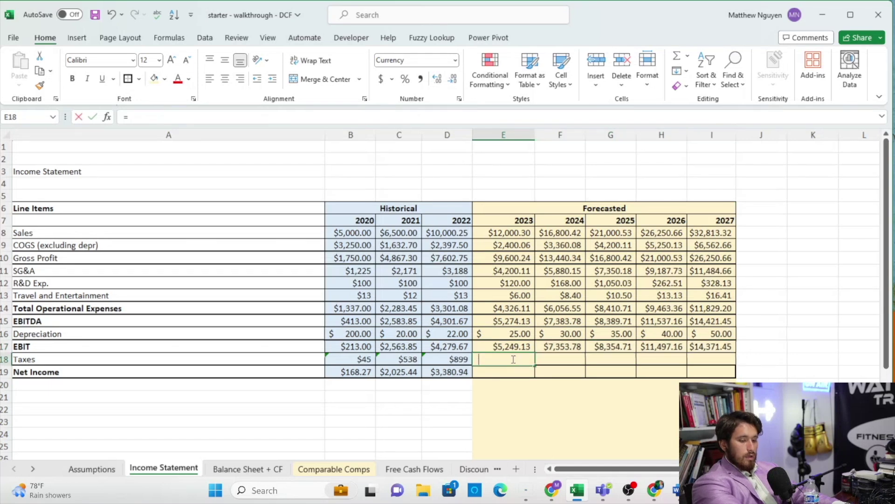
pyautogui.write('=')
pyautogui.click(505, 345)
pyautogui.write('*')
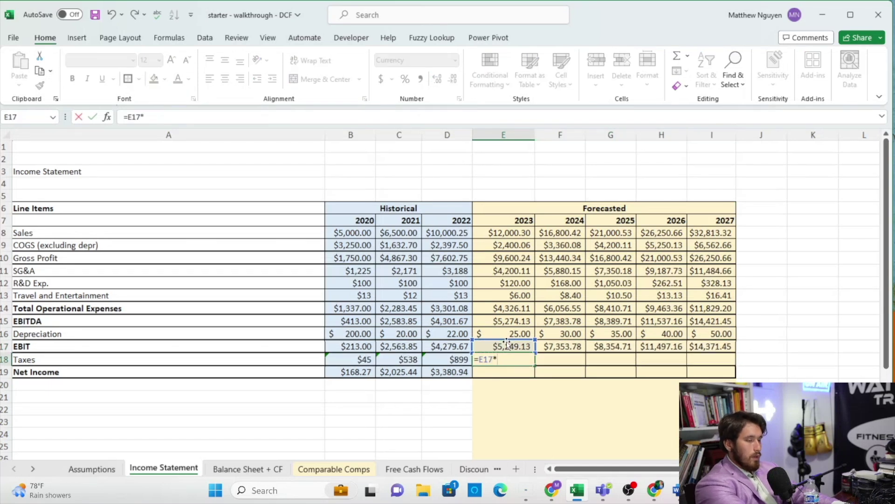
pyautogui.click(91, 468)
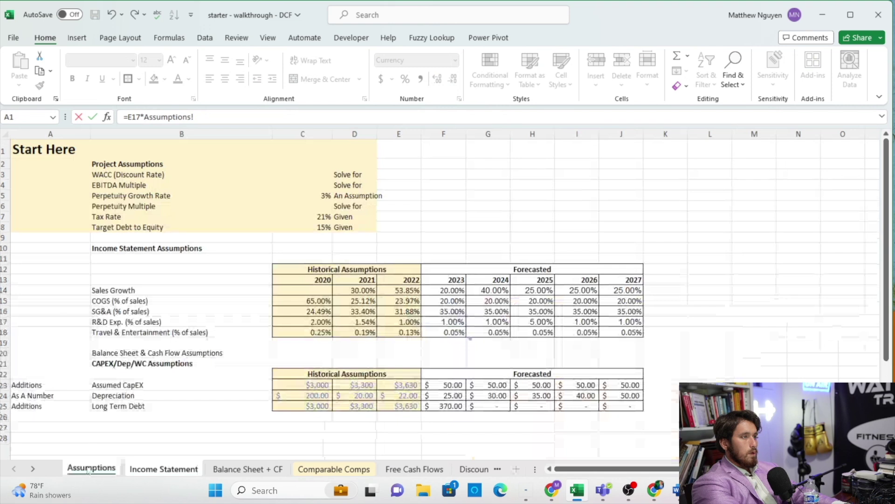
pyautogui.click(310, 224)
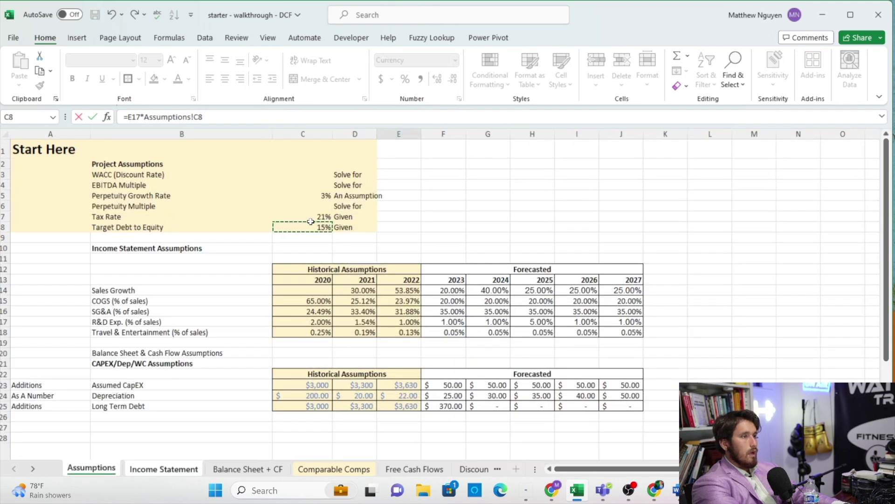
pyautogui.click(315, 217)
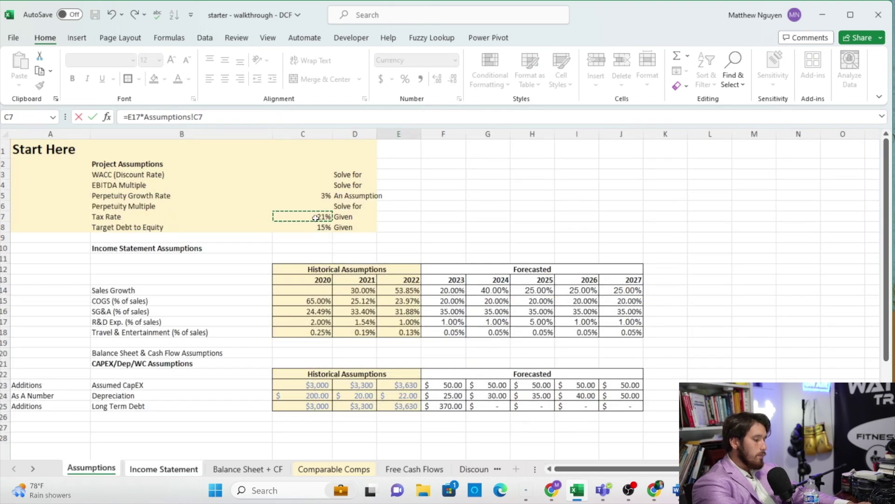
pyautogui.press('F4')
pyautogui.press('Return')
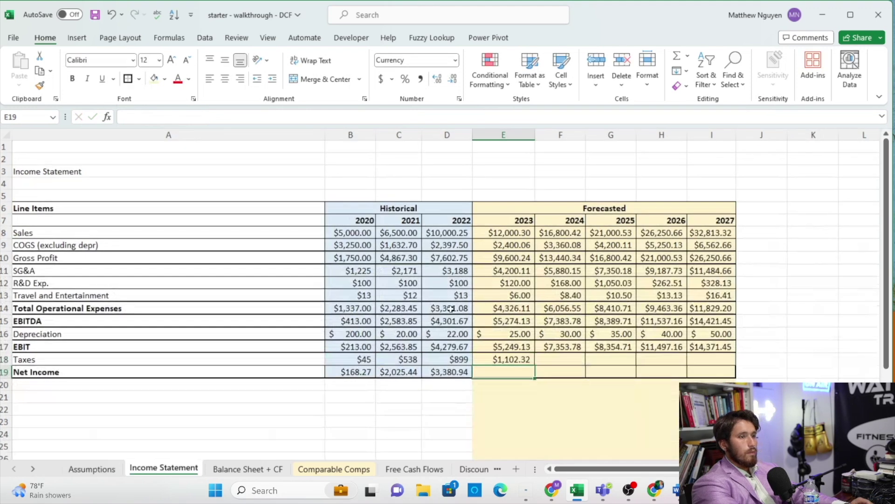
pyautogui.click(533, 359)
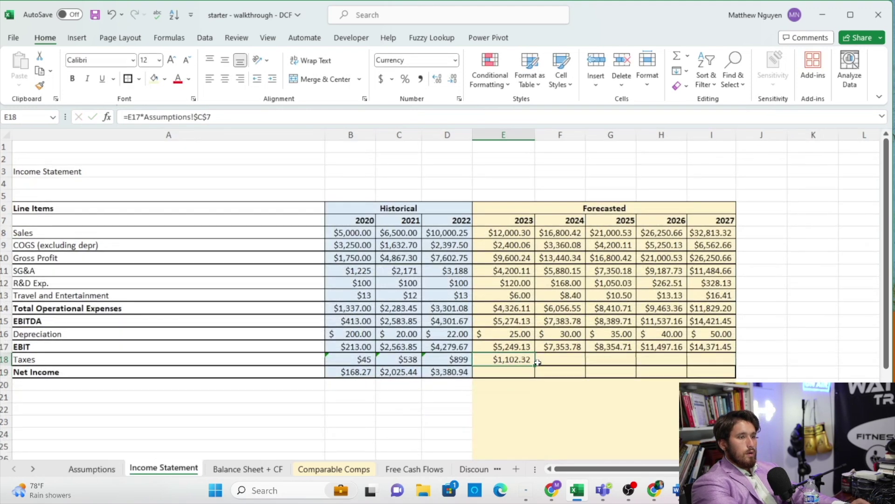
pyautogui.moveTo(535, 365); pyautogui.dragTo(714, 374)
# Calculate 2023 net income in E19 as EBIT minus taxes with =E17-E18, and copy the formula across through 2027.
pyautogui.click(526, 370)
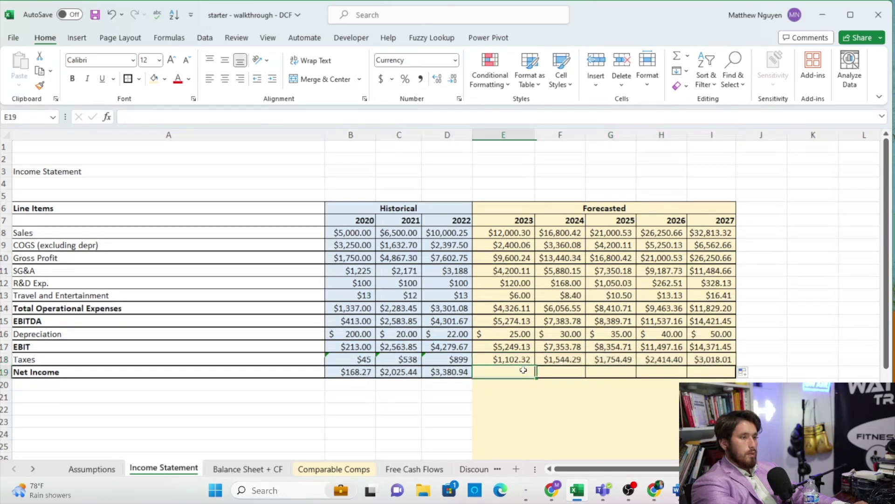
pyautogui.write('=')
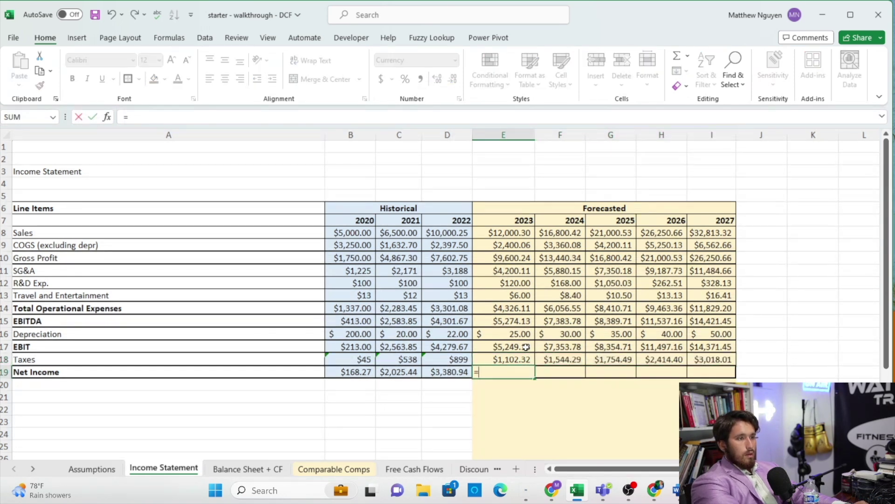
pyautogui.click(526, 347)
pyautogui.write('=')
pyautogui.click(520, 358)
pyautogui.press('Return')
pyautogui.press('Return')
pyautogui.click(531, 372)
pyautogui.moveTo(536, 379); pyautogui.dragTo(730, 375)
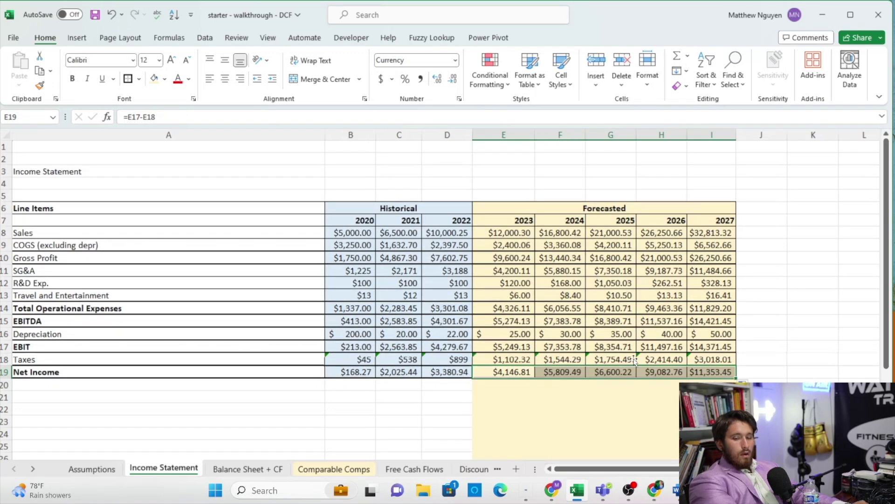
# Examine the unfilled forecast on the Balance Sheet + CF sheet and the AR, inventory and AP days formula notes beside it.
pyautogui.click(239, 468)
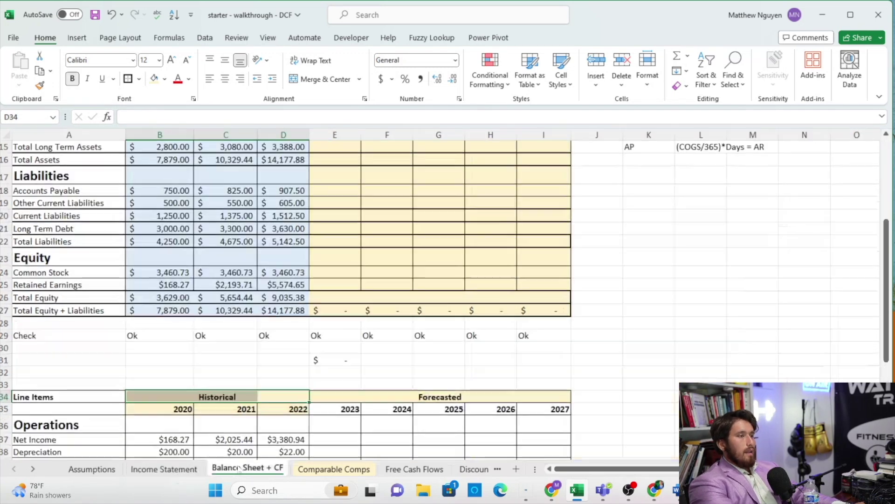
pyautogui.scroll(4, 299, 298)
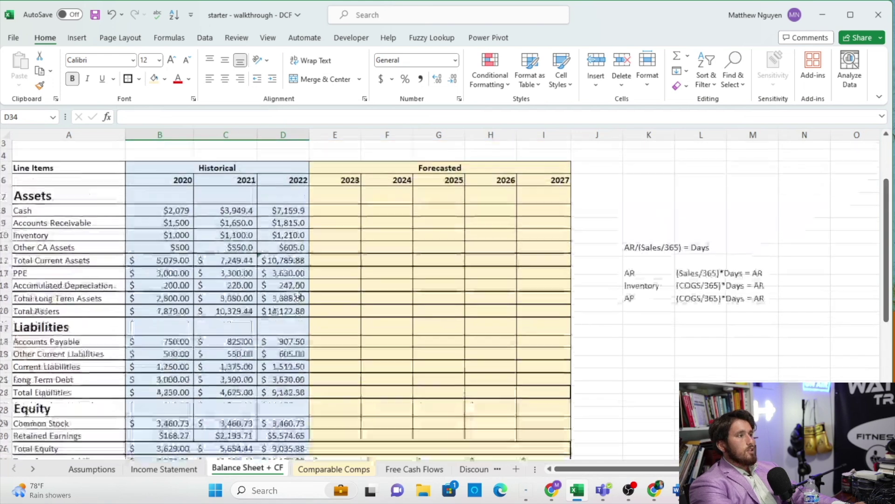
pyautogui.click(334, 222)
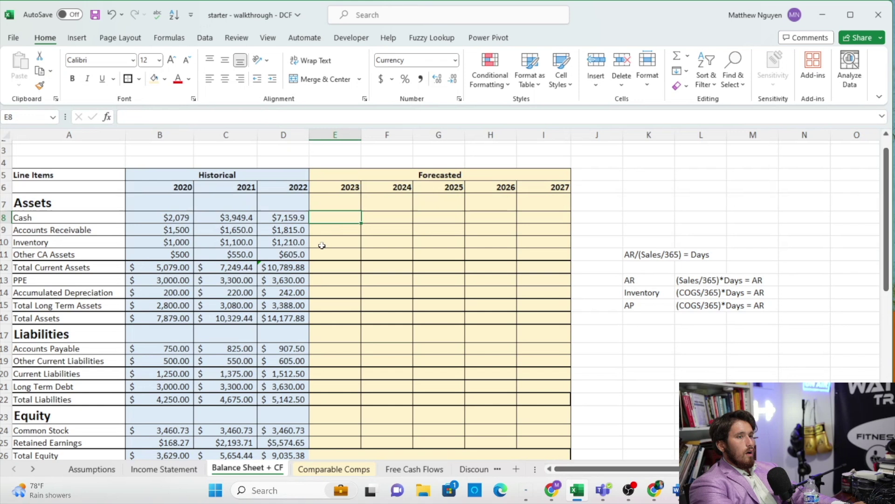
pyautogui.scroll(-1, 321, 249)
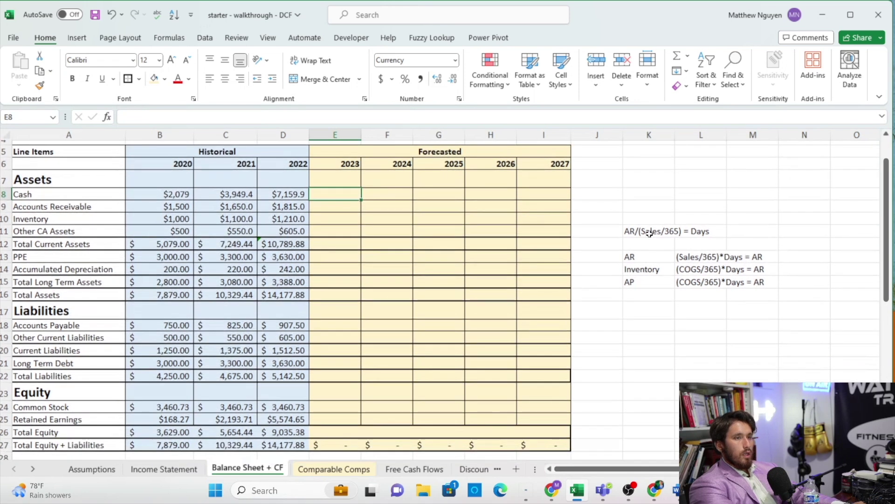
pyautogui.click(649, 232)
pyautogui.moveTo(649, 232); pyautogui.dragTo(723, 281)
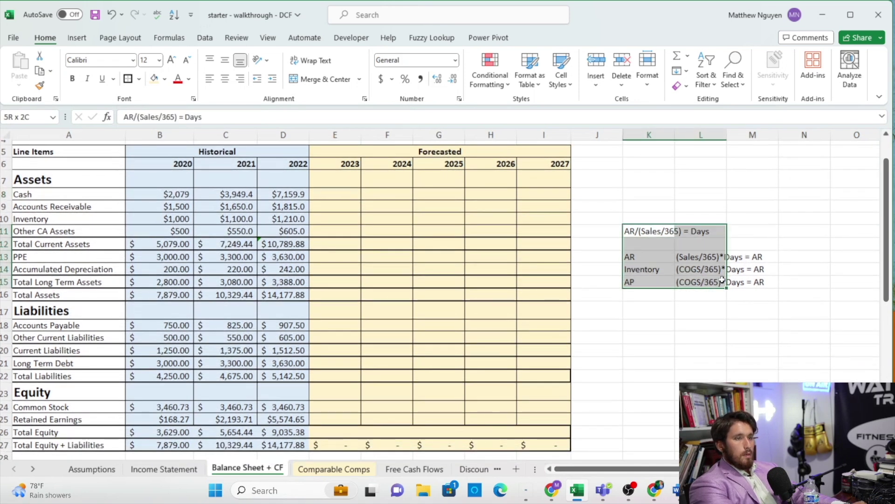
pyautogui.hotkey('shift', 'Left')
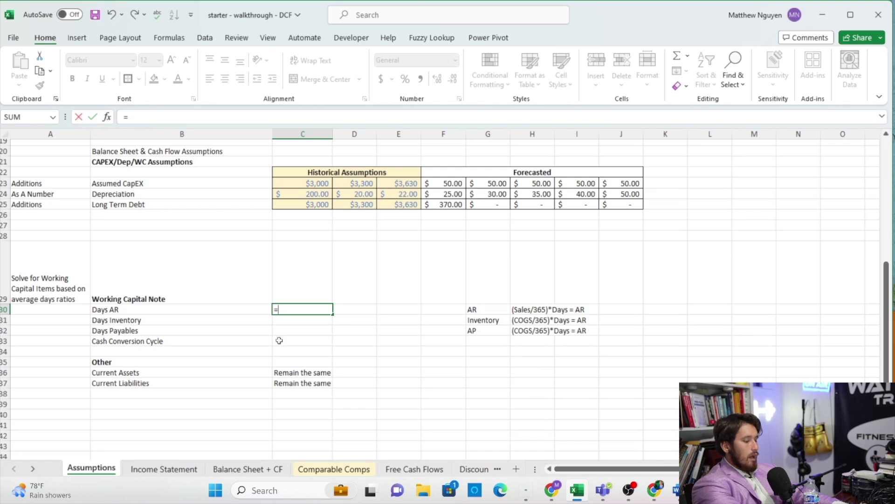
# Build the 2020 Days AR formula in C30, dividing accounts receivable from Balance Sheet + CF by Income Statement sales over 365.
pyautogui.click(223, 469)
pyautogui.click(162, 214)
pyautogui.write('/')
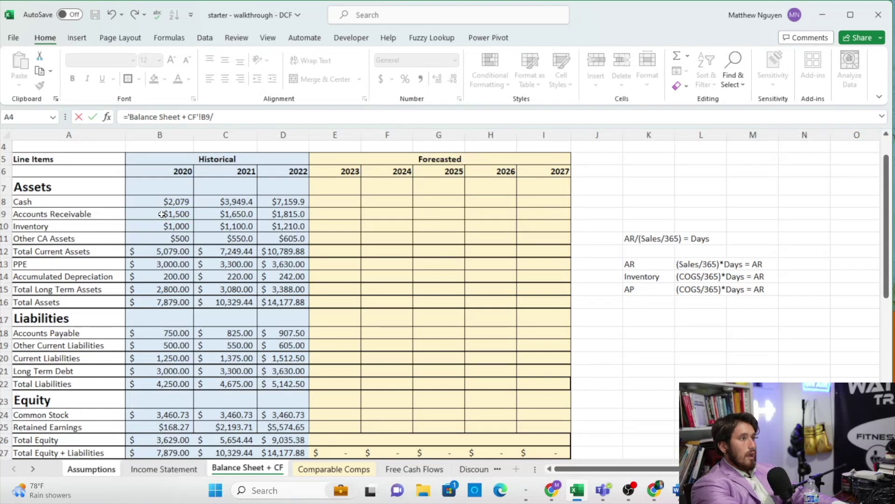
pyautogui.click(161, 468)
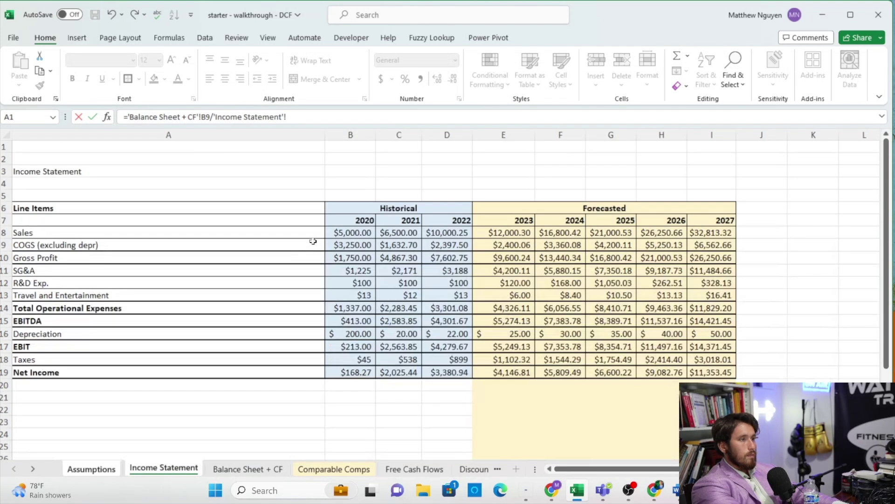
pyautogui.write('(')
pyautogui.click(365, 235)
pyautogui.write('/')
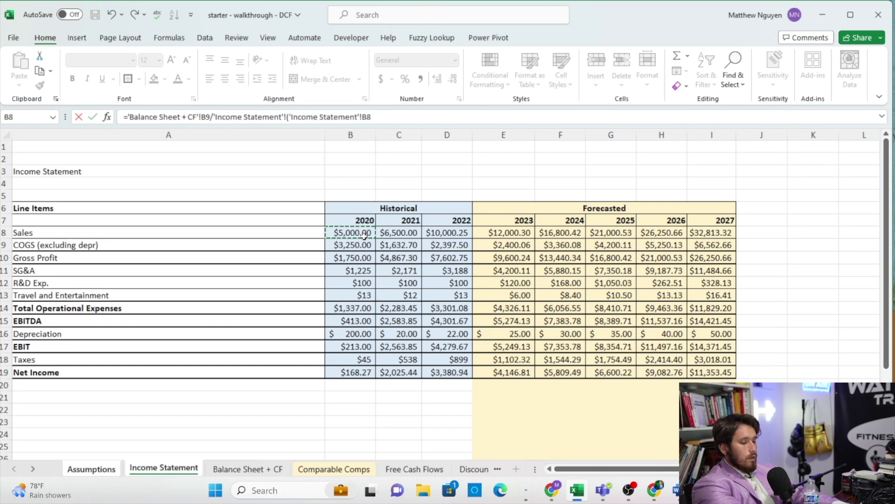
pyautogui.write('365')
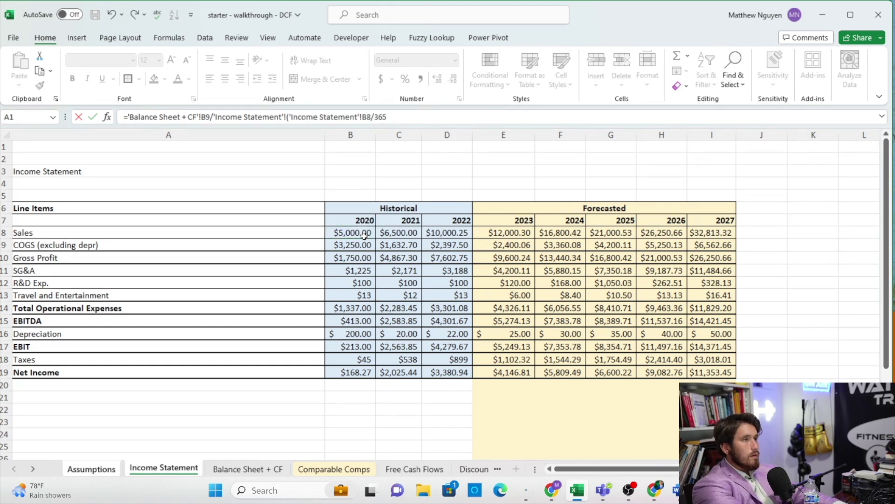
pyautogui.write(')')
pyautogui.press('Return')
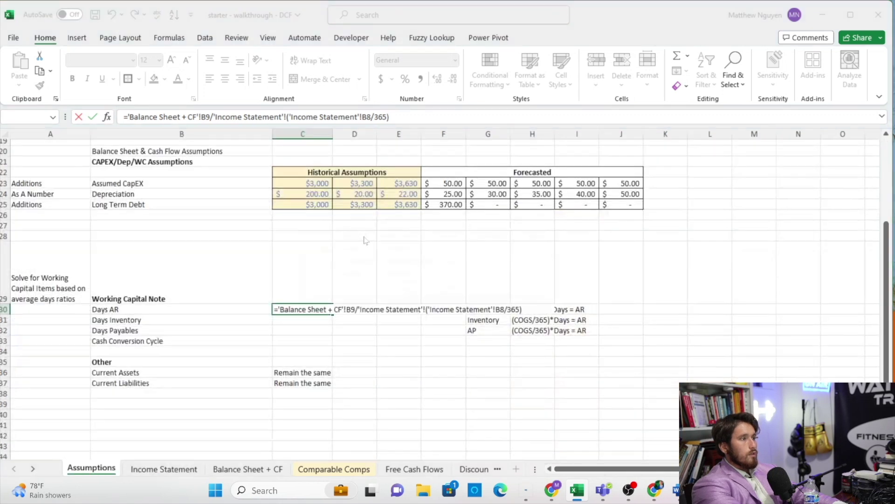
pyautogui.press('Return')
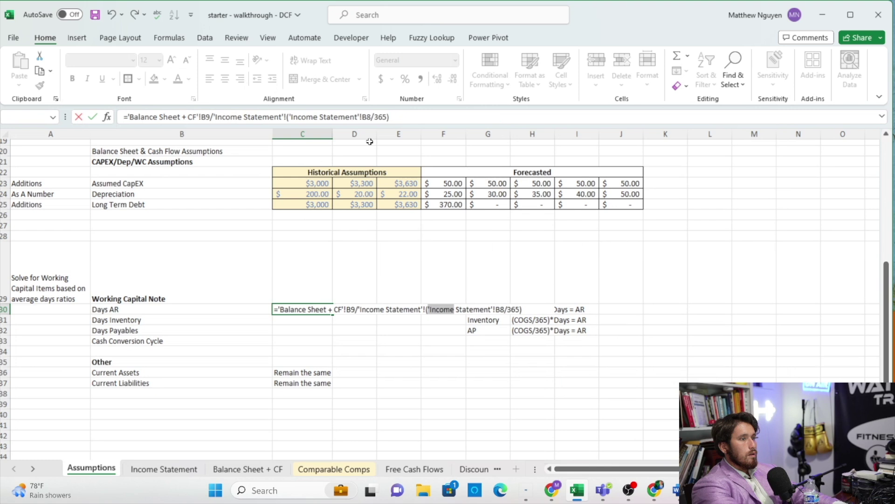
# Remove the duplicate sheet reference so C30 reads ='Balance Sheet + CF'!B9/('Income Statement'!B8/365), and copy the formula across to E30.
pyautogui.click(427, 114)
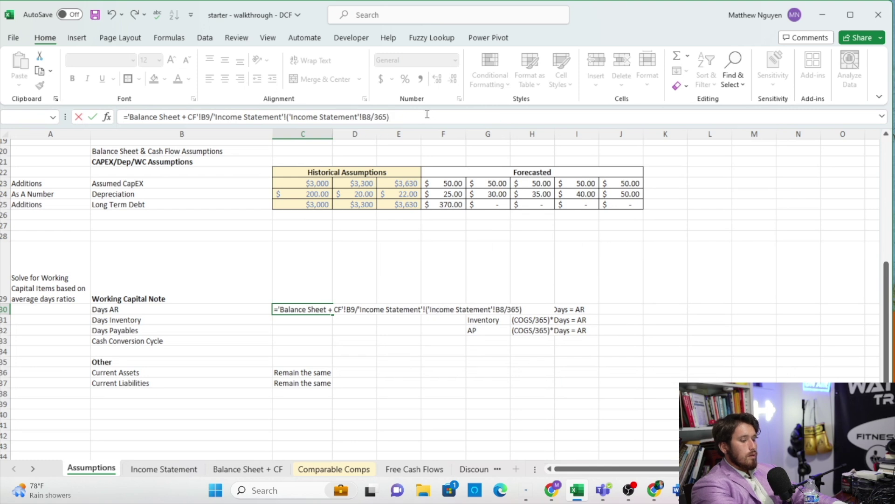
pyautogui.press('Return')
pyautogui.press('Return')
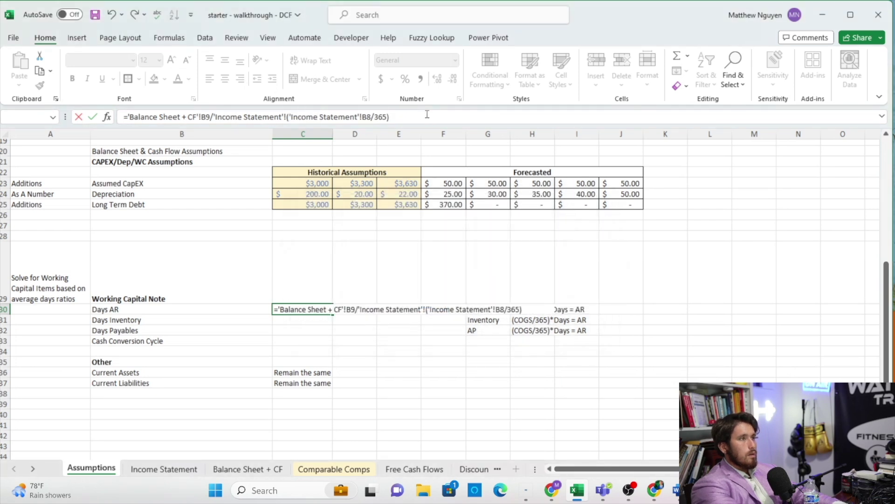
pyautogui.press('BackSpace')
pyautogui.press('BackSpace')
pyautogui.press('BackSpace')
pyautogui.press('BackSpace')
pyautogui.press('BackSpace')
pyautogui.press('BackSpace')
pyautogui.press('BackSpace')
pyautogui.press('BackSpace')
pyautogui.press('BackSpace')
pyautogui.press('BackSpace')
pyautogui.press('BackSpace')
pyautogui.press('BackSpace')
pyautogui.press('BackSpace')
pyautogui.press('BackSpace')
pyautogui.press('BackSpace')
pyautogui.press('BackSpace')
pyautogui.press('BackSpace')
pyautogui.press('BackSpace')
pyautogui.press('BackSpace')
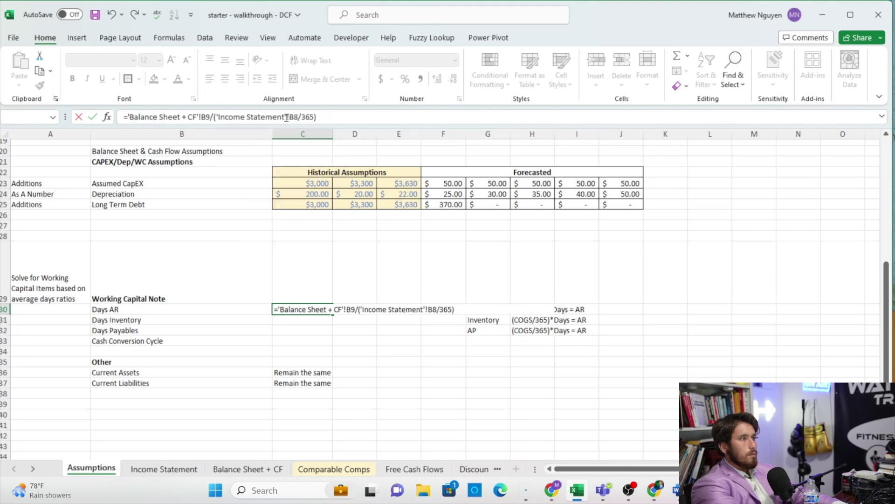
pyautogui.press('Return')
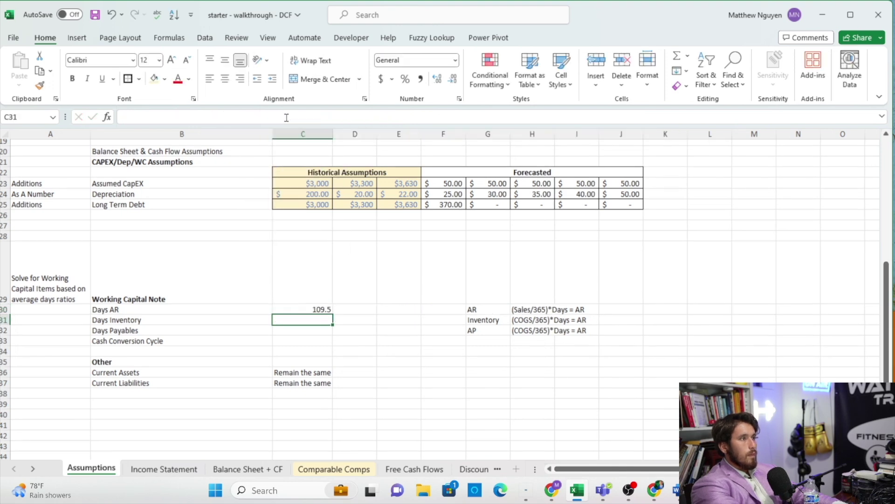
pyautogui.click(328, 309)
pyautogui.moveTo(333, 314); pyautogui.dragTo(422, 313)
# Calculate 2020 Days Inventory in C31 with ='Balance Sheet + CF'!B10/('Income Statement'!B9/365), and copy the formula across to E31.
pyautogui.click(299, 322)
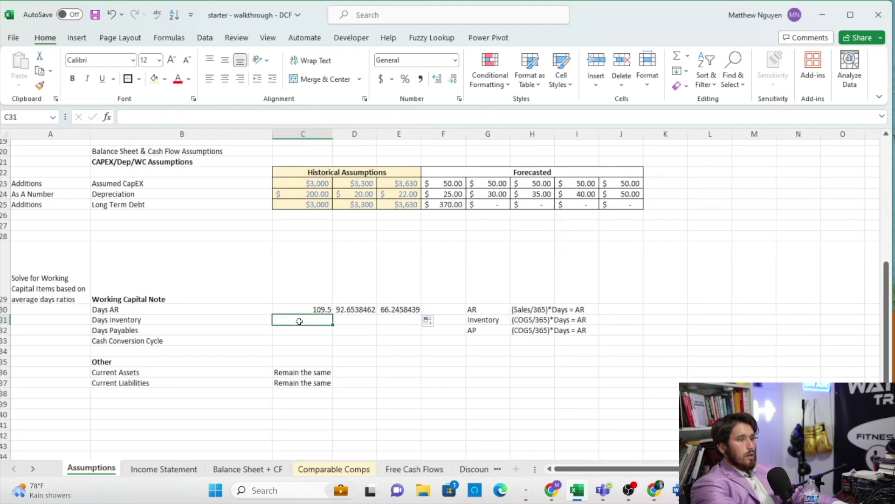
pyautogui.write('=')
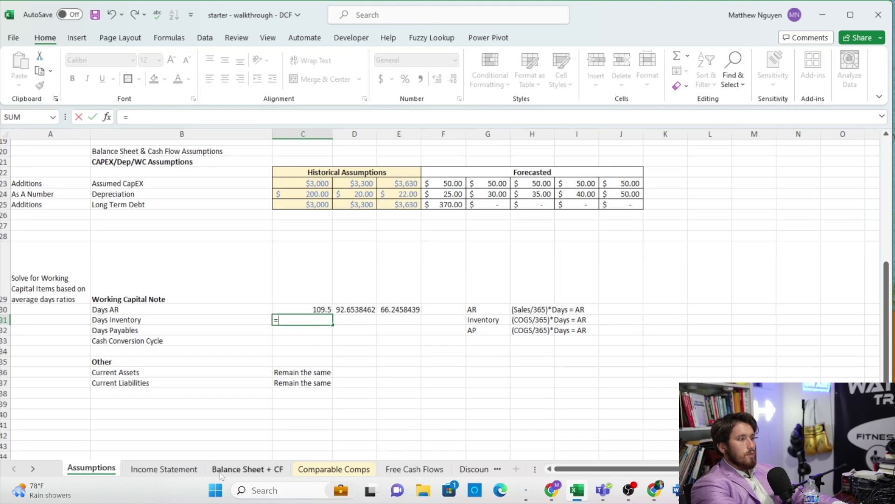
pyautogui.click(181, 471)
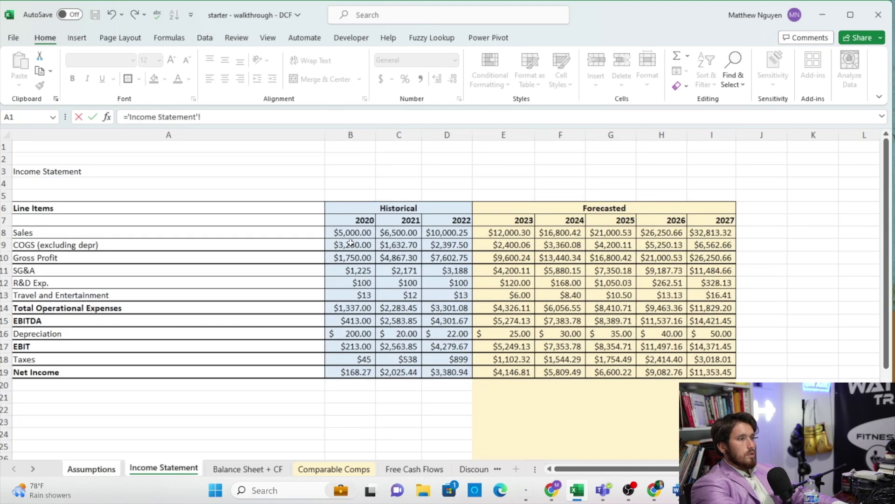
pyautogui.click(258, 470)
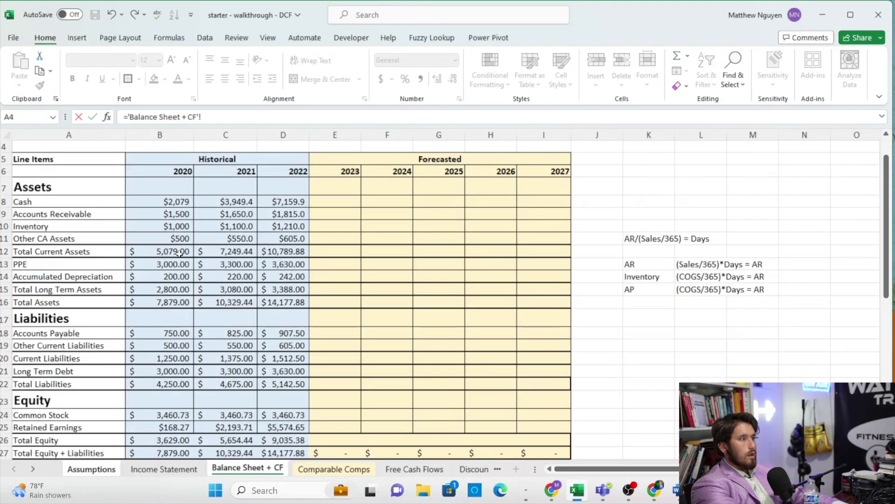
pyautogui.click(154, 225)
pyautogui.write('/')
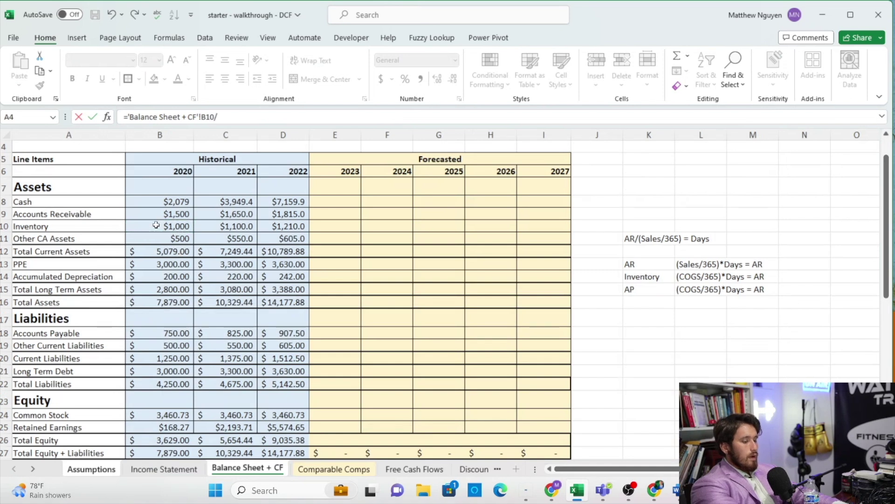
pyautogui.write('(')
pyautogui.click(161, 469)
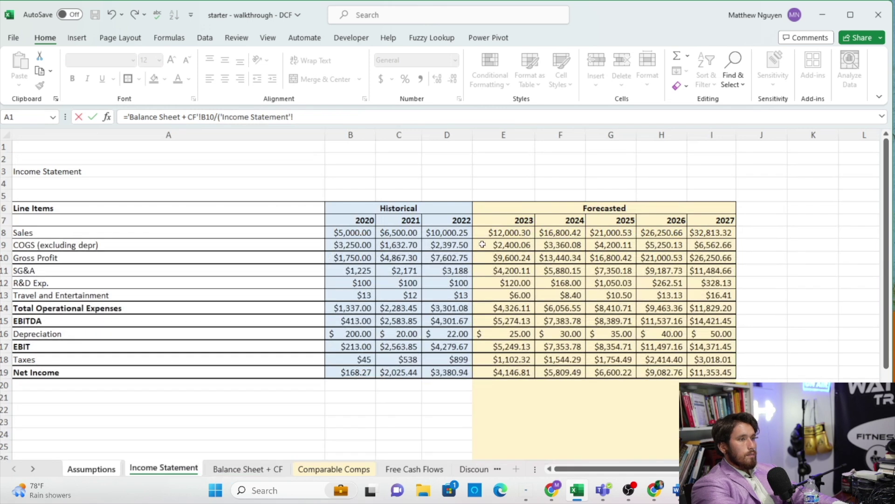
pyautogui.click(342, 248)
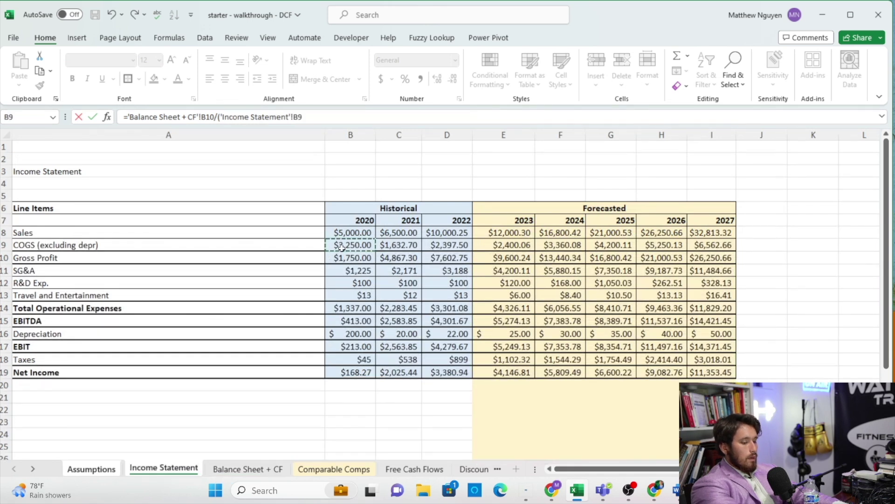
pyautogui.write('/365)')
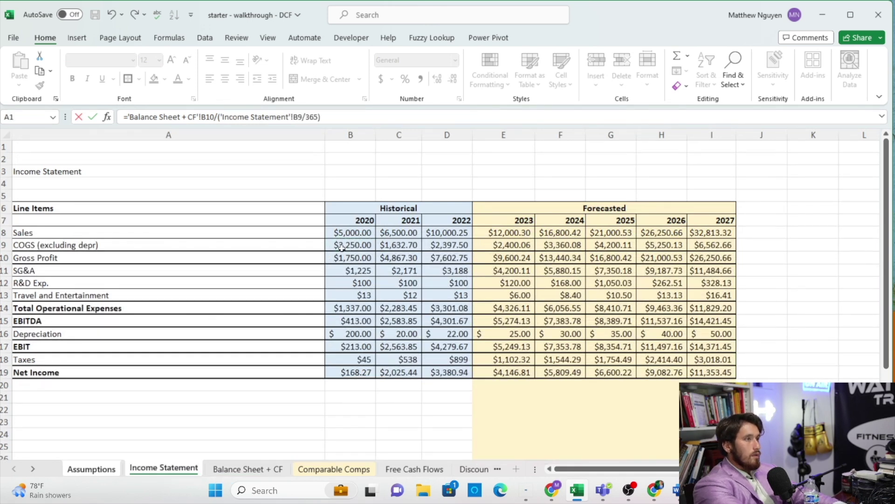
pyautogui.press('Return')
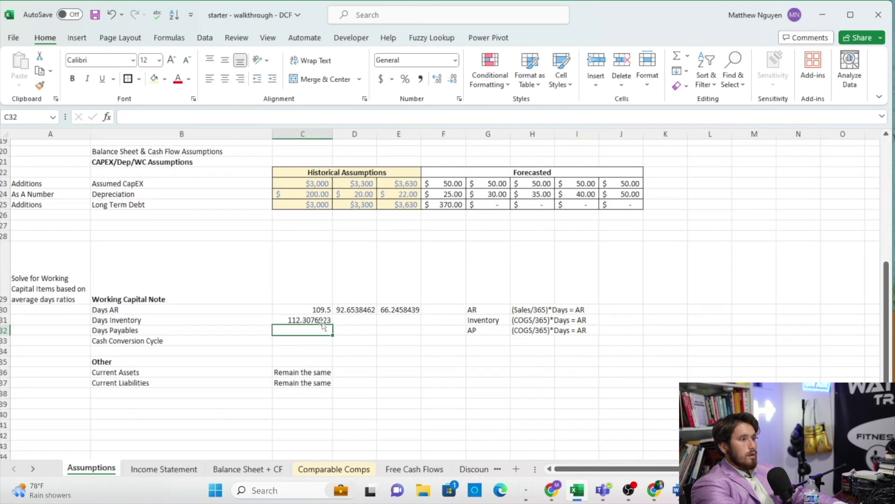
pyautogui.click(325, 319)
pyautogui.moveTo(334, 327); pyautogui.dragTo(418, 330)
# Format the Days AR and Days Inventory values in C30:E31 to two decimal places.
pyautogui.moveTo(316, 310); pyautogui.dragTo(413, 323)
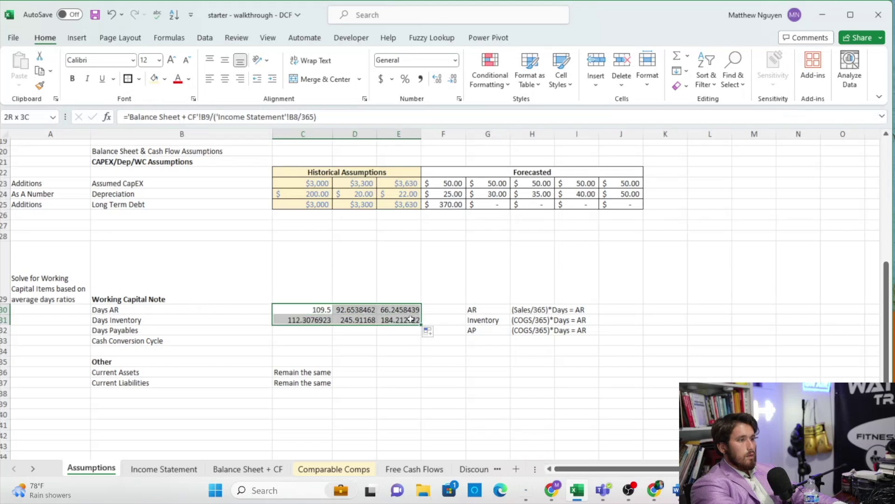
pyautogui.click(438, 79)
pyautogui.click(438, 79)
pyautogui.click(454, 79)
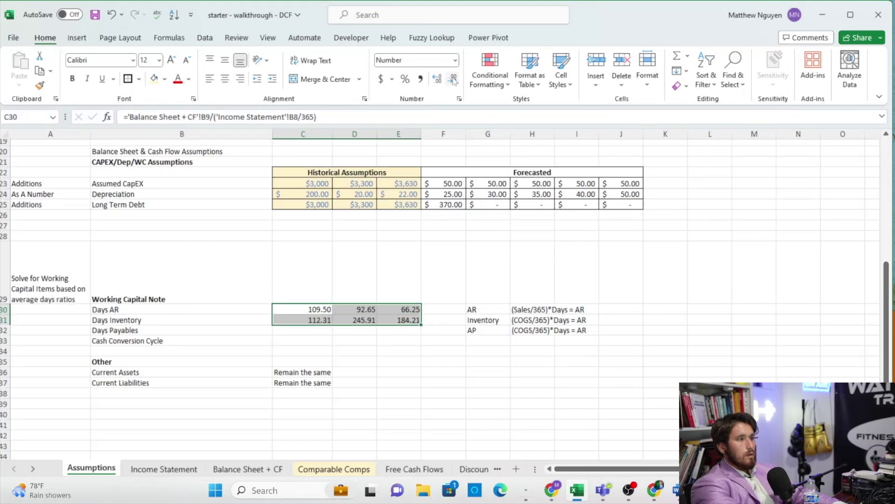
# Calculate 2020 Days Payables in C32 with ='Balance Sheet + CF'!B18/('Income Statement'!B9/365), and copy the formula across to E32.
pyautogui.click(293, 327)
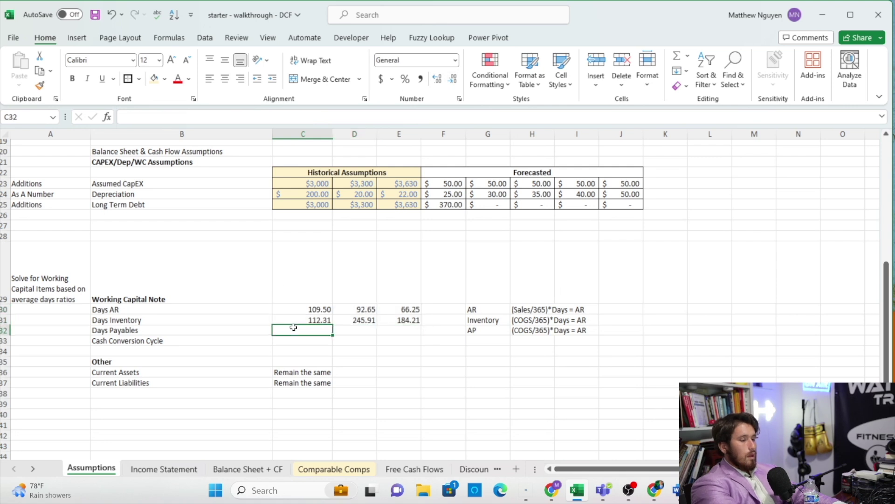
pyautogui.write('=')
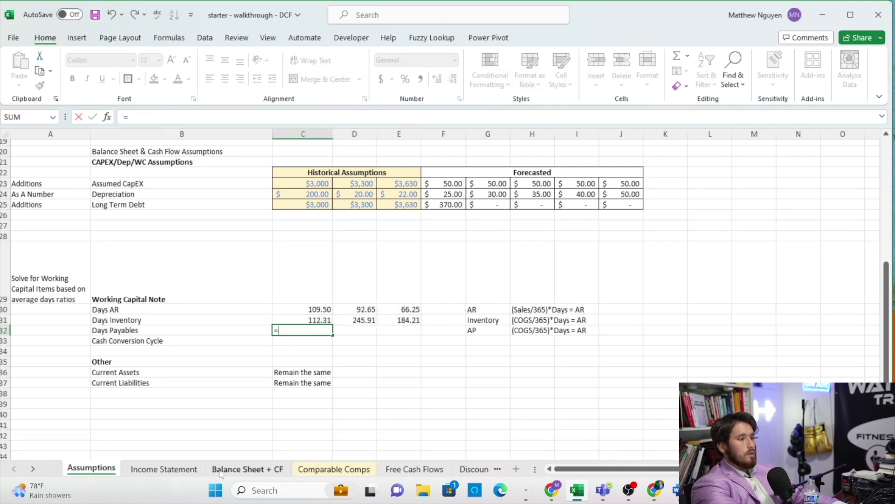
pyautogui.click(248, 469)
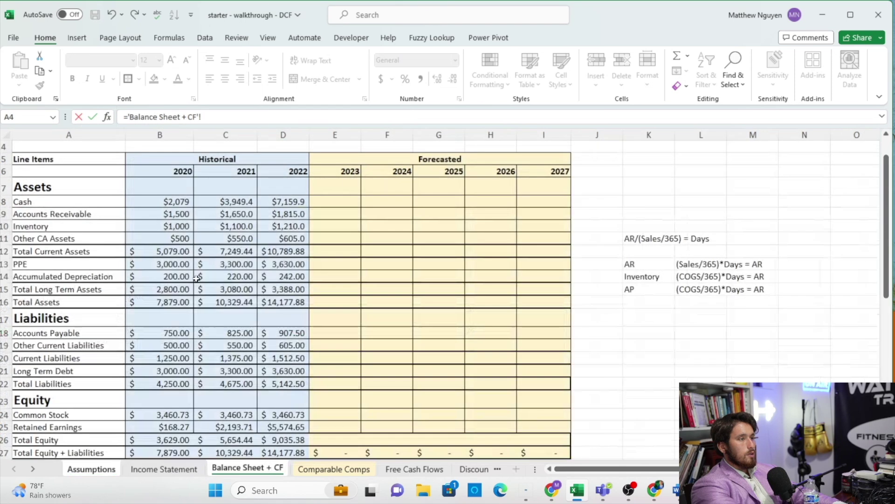
pyautogui.click(164, 334)
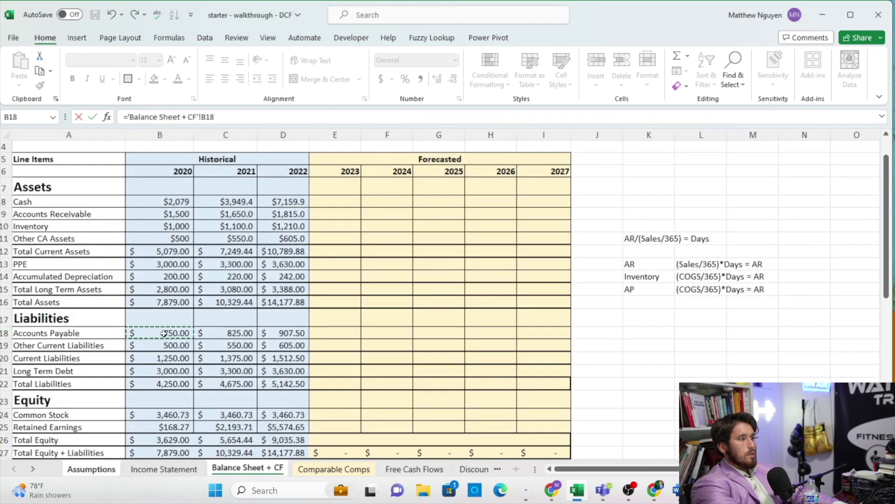
pyautogui.write('/')
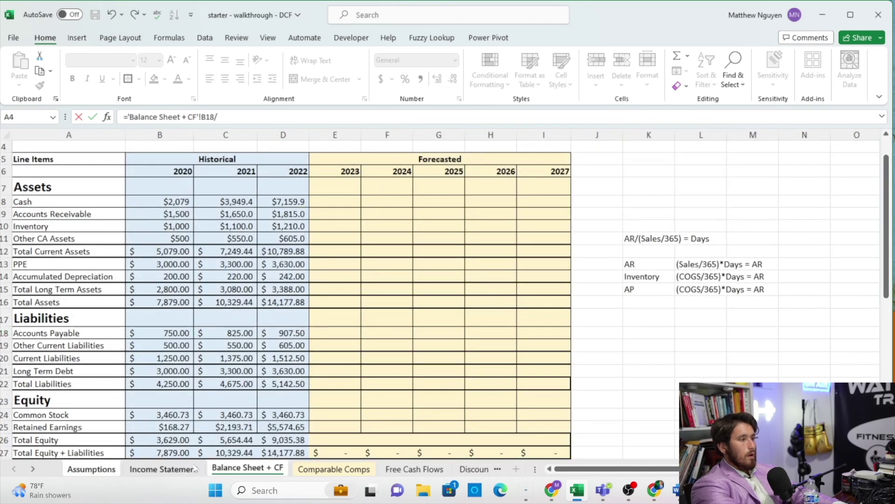
pyautogui.click(164, 469)
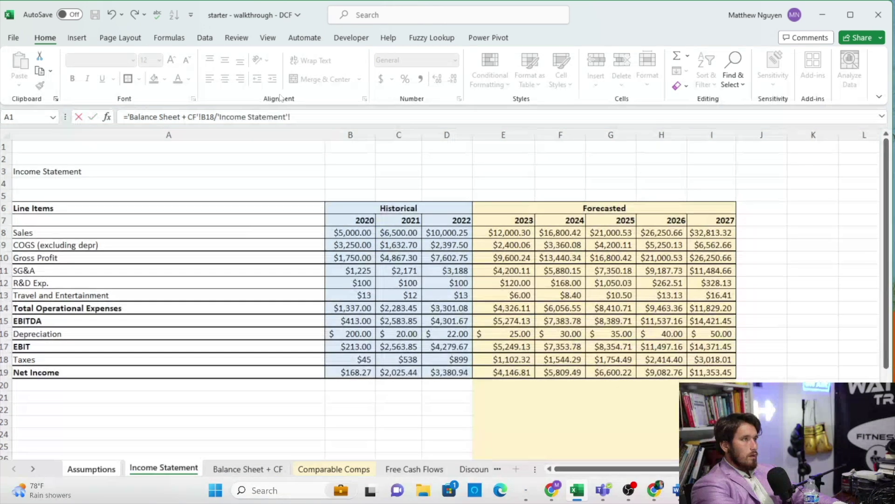
pyautogui.moveTo(298, 113); pyautogui.dragTo(218, 121)
pyautogui.write('(')
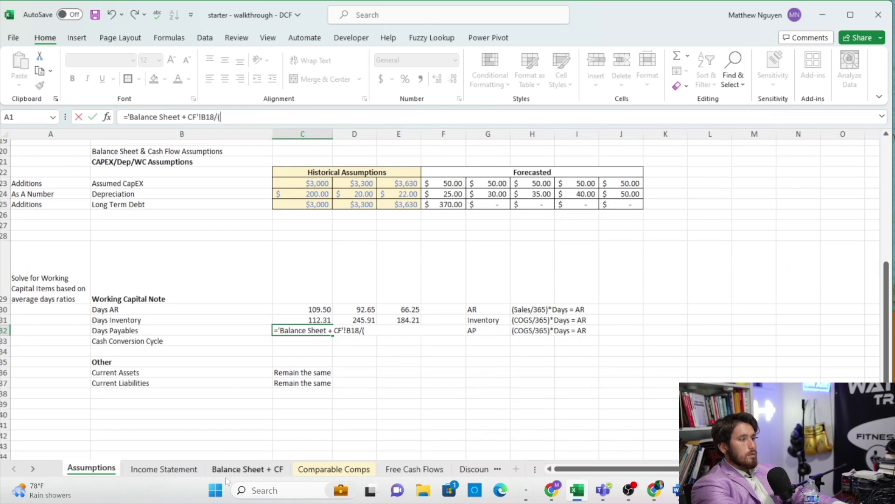
pyautogui.click(164, 469)
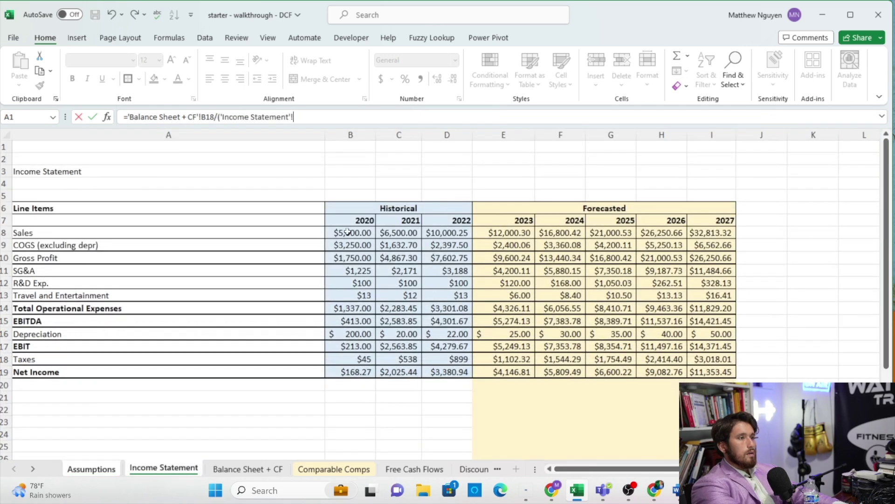
pyautogui.click(337, 243)
pyautogui.write('/')
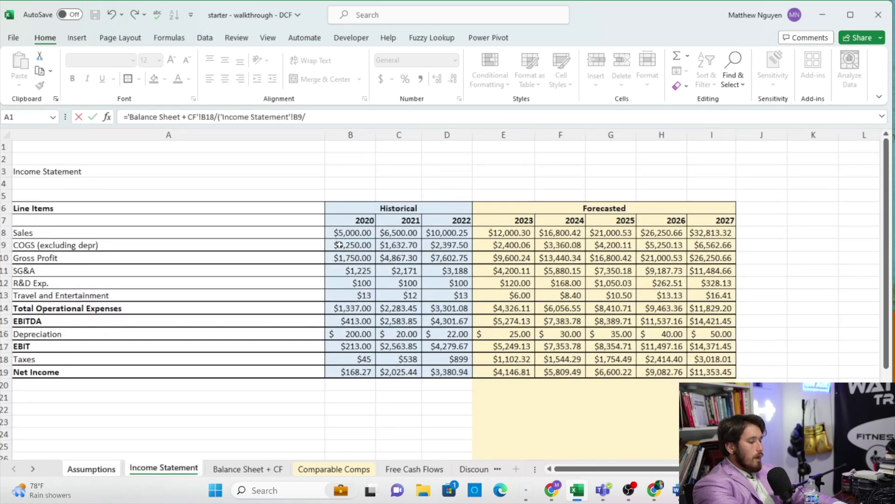
pyautogui.write('365)')
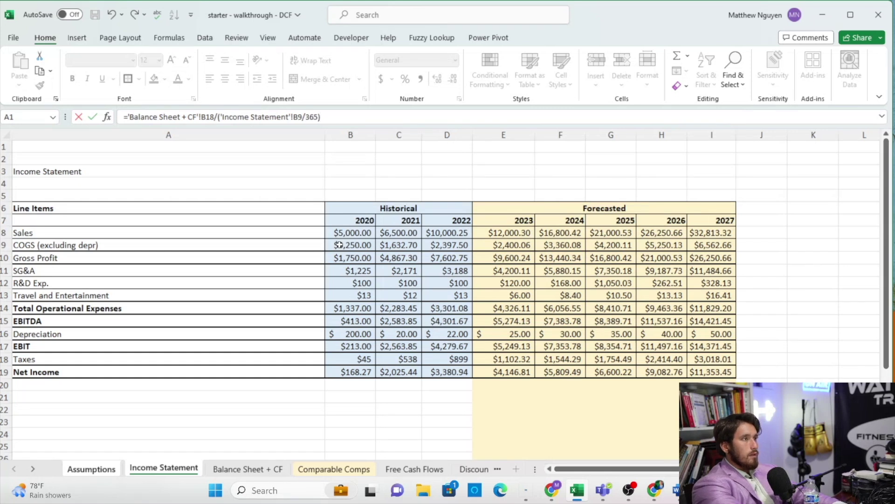
pyautogui.press('Return')
pyautogui.click(322, 328)
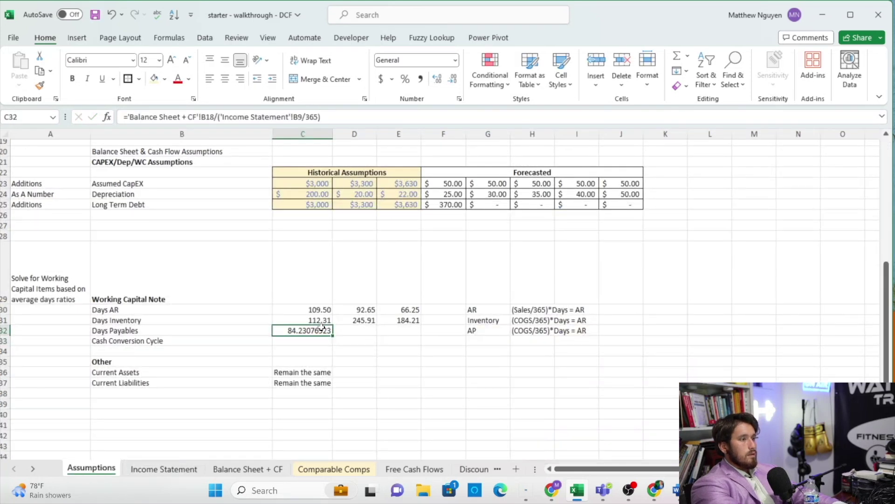
pyautogui.moveTo(333, 335); pyautogui.dragTo(408, 335)
# Copy the two-decimal number format of the Days Inventory row onto the Days Payables values in C32:E32.
pyautogui.moveTo(312, 318); pyautogui.dragTo(416, 320)
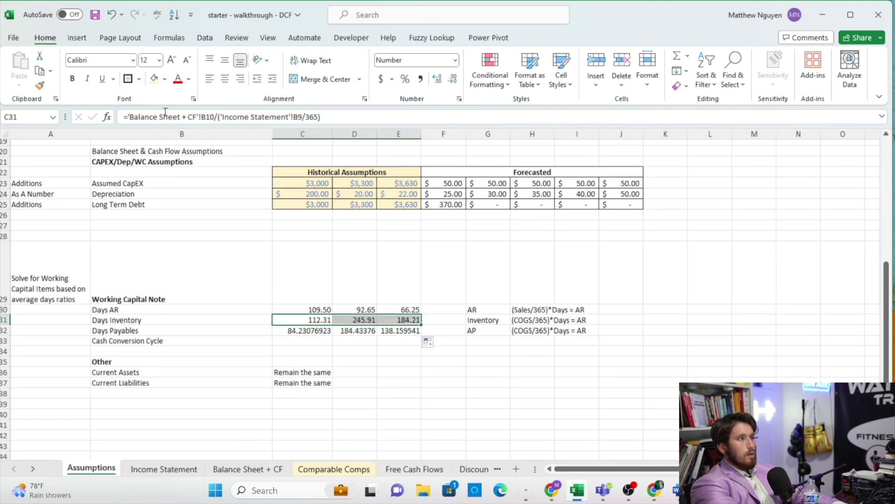
pyautogui.click(39, 87)
pyautogui.moveTo(303, 330); pyautogui.dragTo(411, 333)
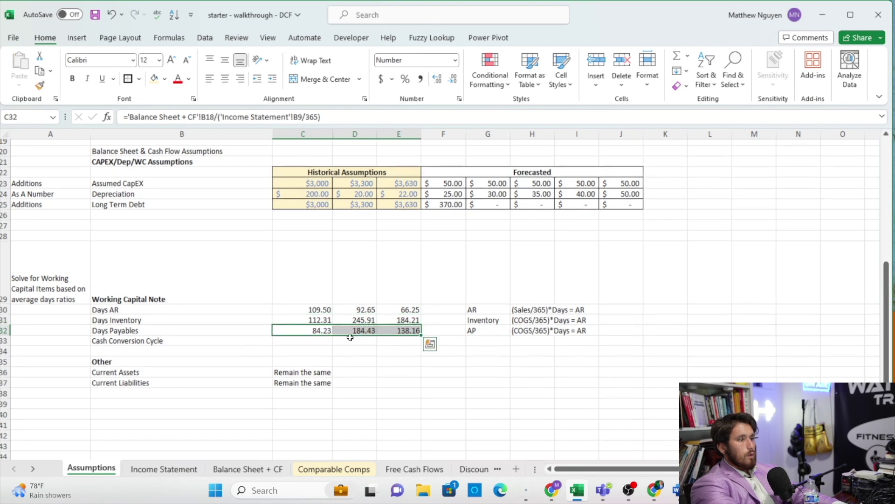
# Calculate the 2020 Cash Conversion Cycle in C33 with =C30+C31-C32, and copy the formula across to E33.
pyautogui.click(325, 344)
pyautogui.write('=')
pyautogui.click(325, 310)
pyautogui.write('+')
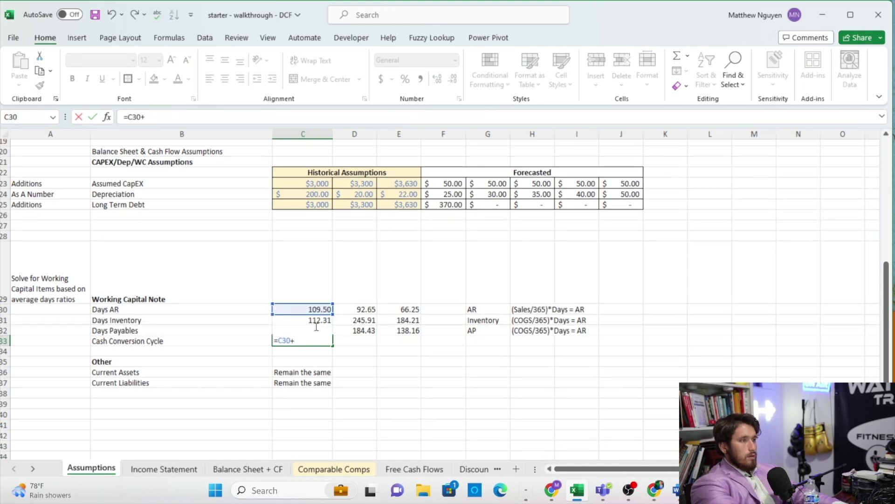
pyautogui.click(316, 321)
pyautogui.write('+')
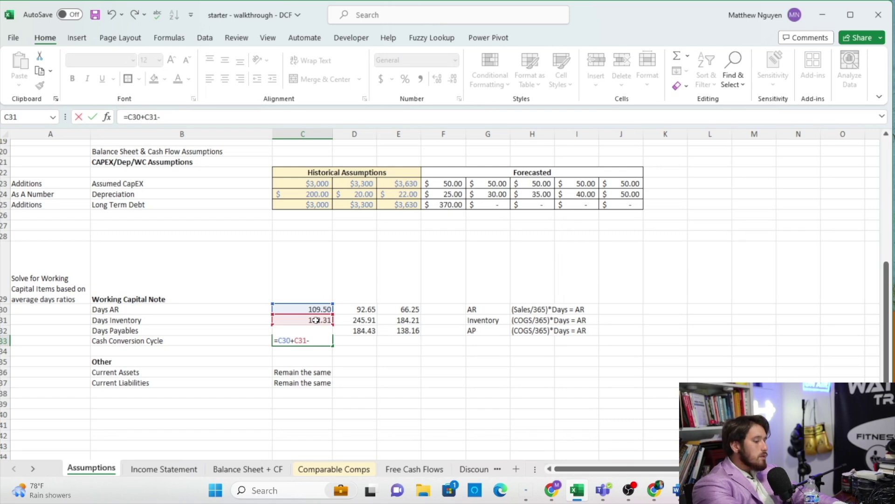
pyautogui.write('C')
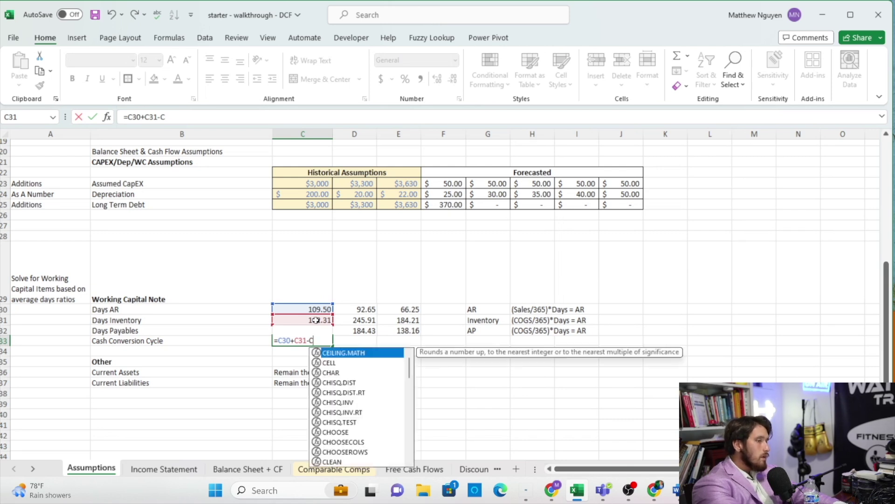
pyautogui.write('32')
pyautogui.press('Return')
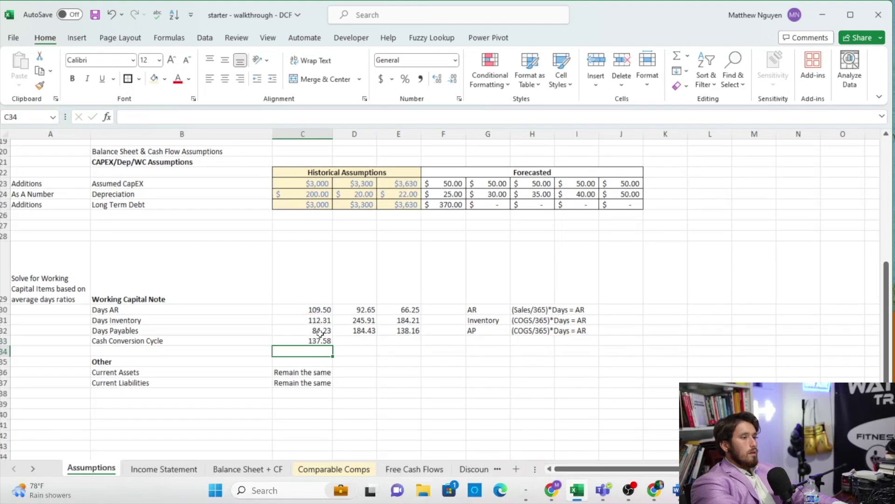
pyautogui.click(329, 341)
pyautogui.moveTo(333, 347); pyautogui.dragTo(437, 341)
# Clear the AR, Inventory and AP formula notes from G30:H32 on the Assumptions sheet.
pyautogui.moveTo(474, 310); pyautogui.dragTo(551, 325)
pyautogui.hotkey('ctrl', 'c')
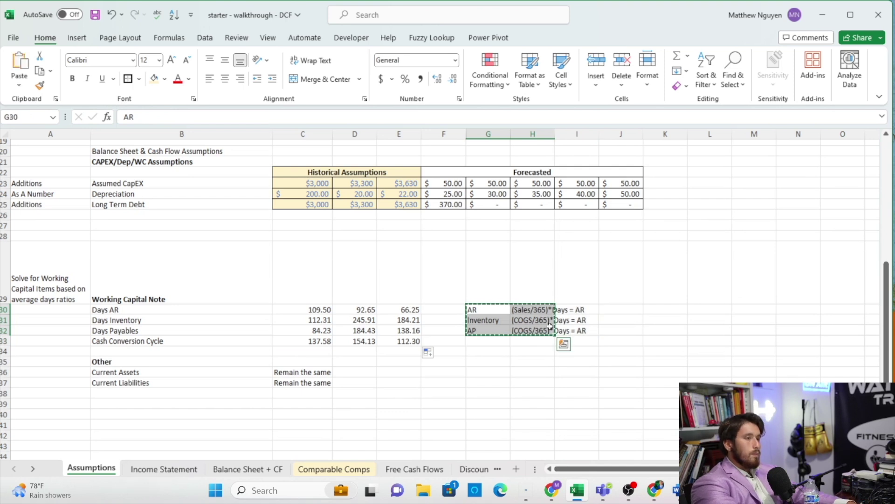
pyautogui.click(247, 468)
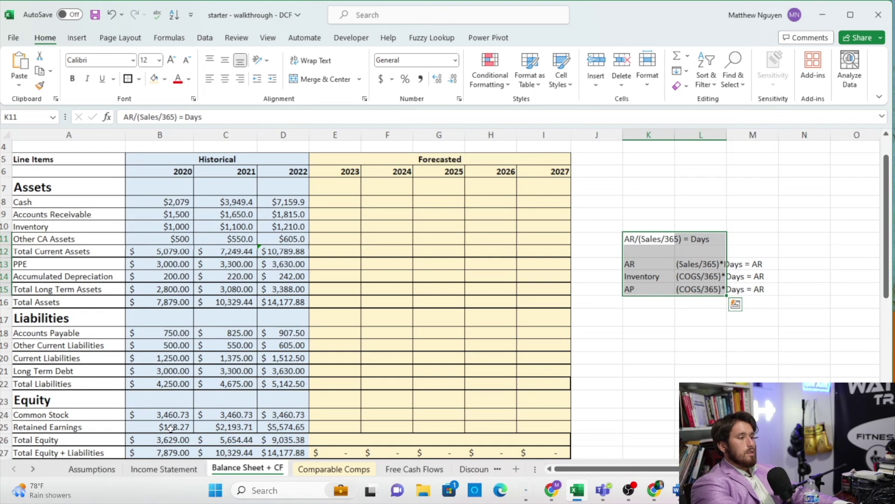
pyautogui.click(163, 469)
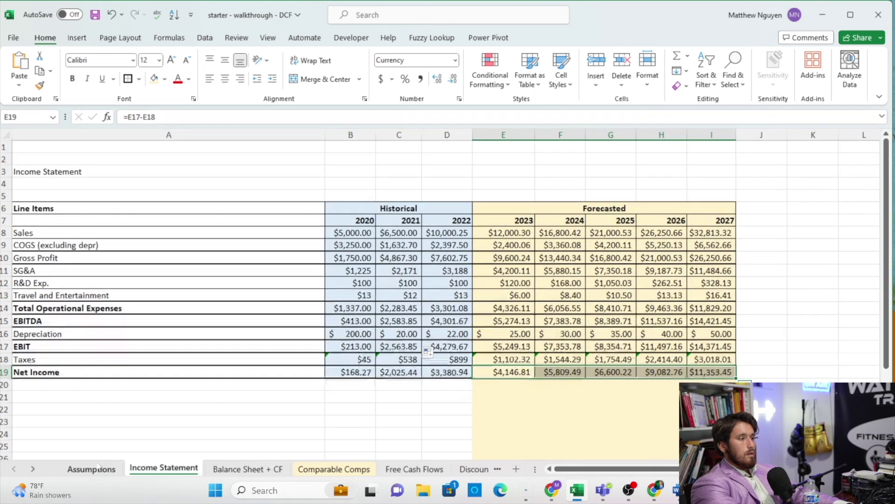
pyautogui.click(91, 468)
pyautogui.press('BackSpace')
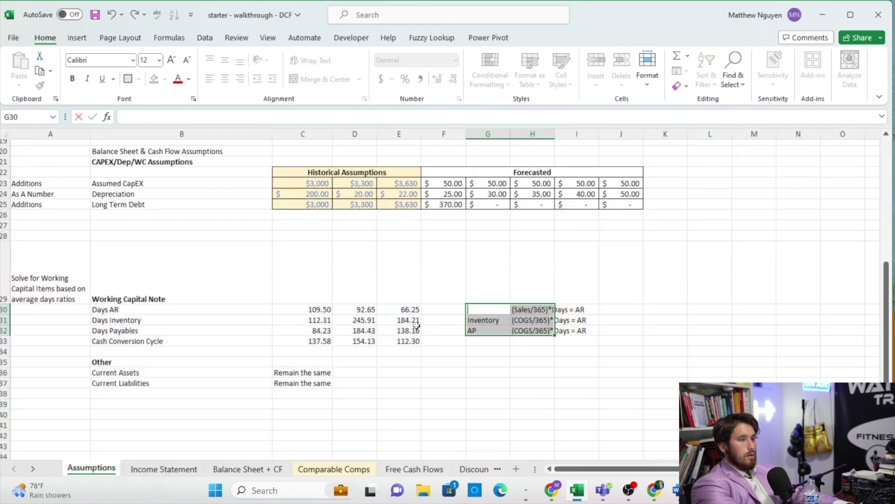
pyautogui.rightClick(487, 316)
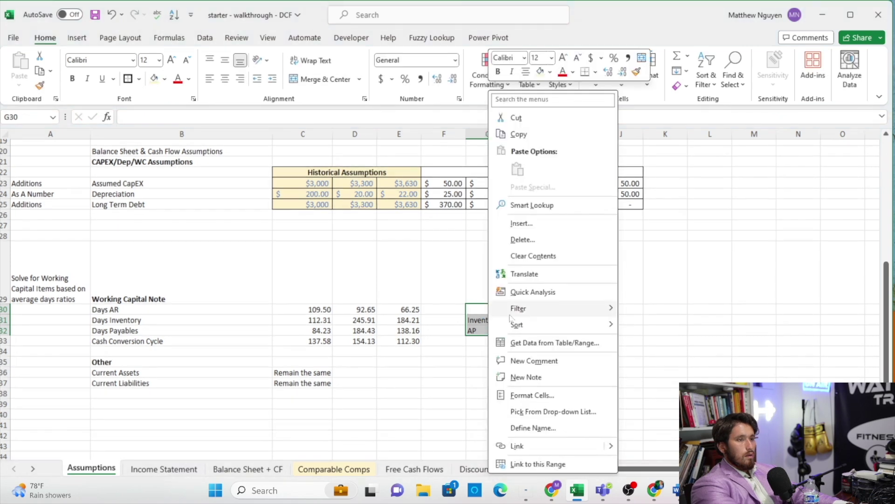
pyautogui.click(550, 262)
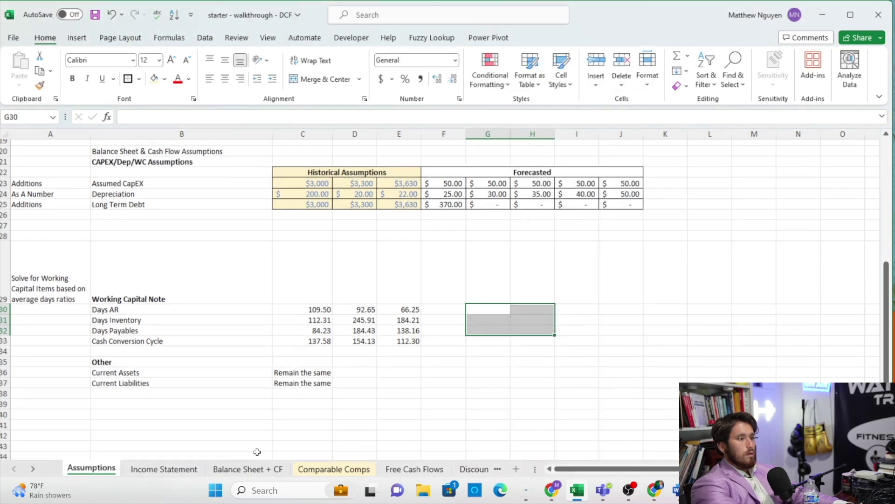
# On the Assumptions sheet, add the heading Average in F29 and average the historical Days AR in F30 with =AVERAGE(C30:E30).
pyautogui.click(247, 468)
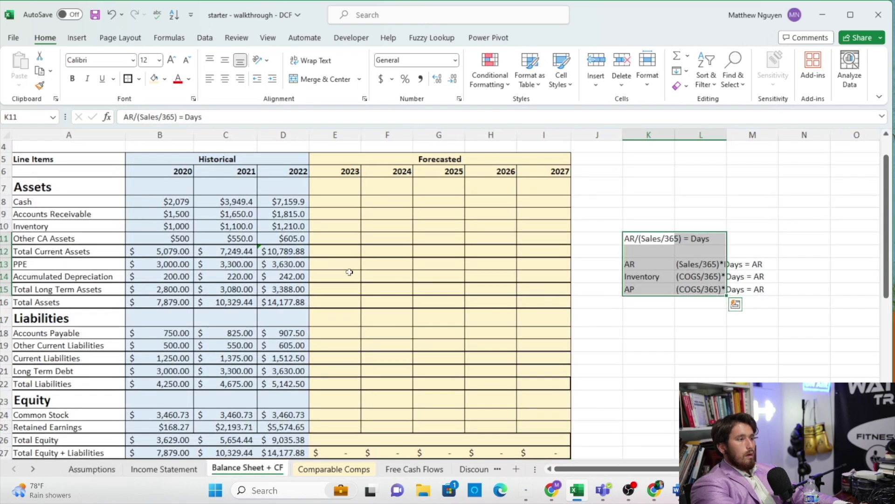
pyautogui.click(330, 214)
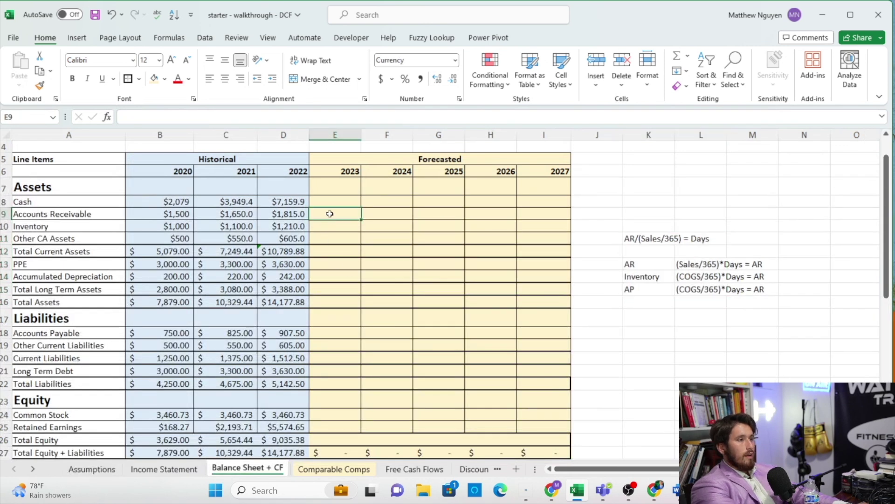
pyautogui.click(90, 468)
pyautogui.click(454, 299)
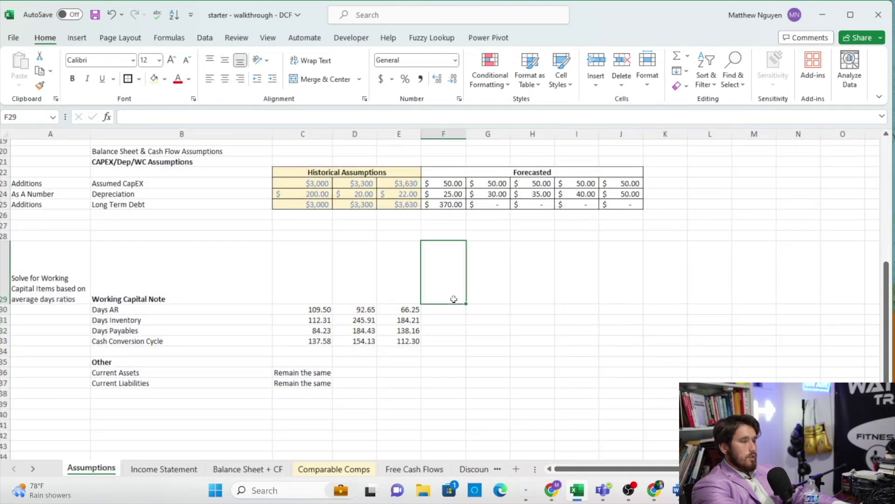
pyautogui.write('Average')
pyautogui.press('Return')
pyautogui.write('=')
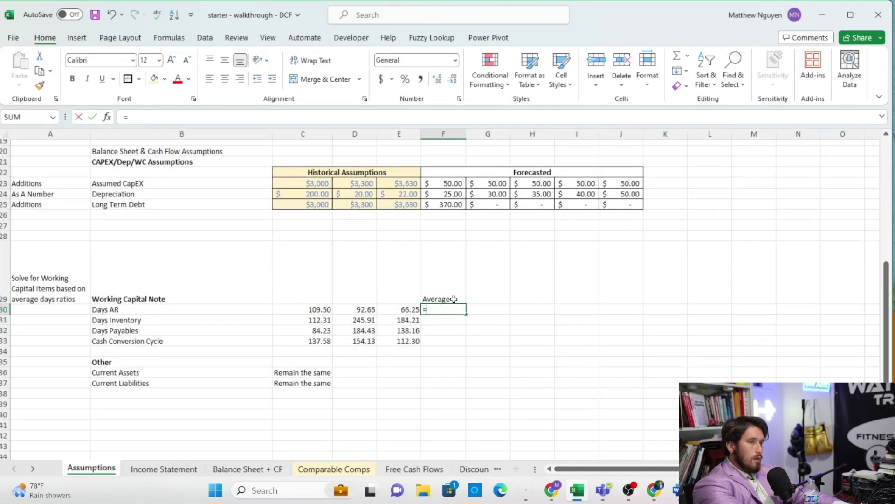
pyautogui.write('AVERAGE(')
pyautogui.click(314, 310)
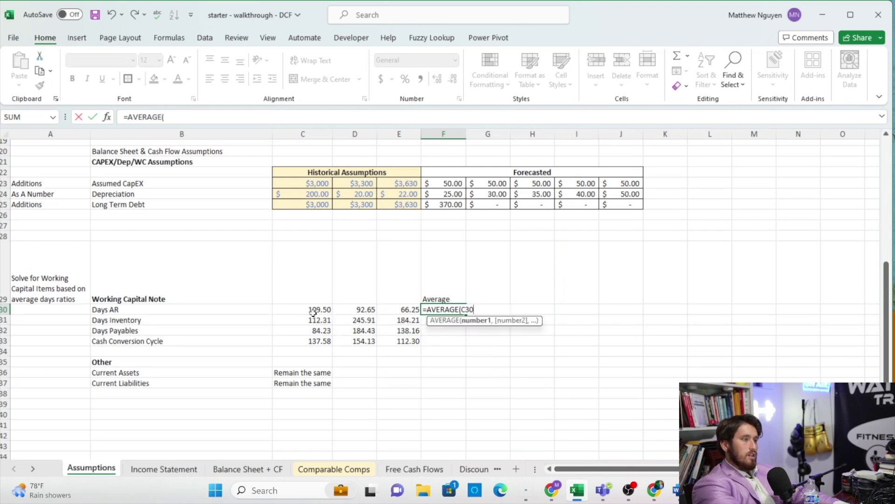
pyautogui.moveTo(313, 312); pyautogui.dragTo(417, 313)
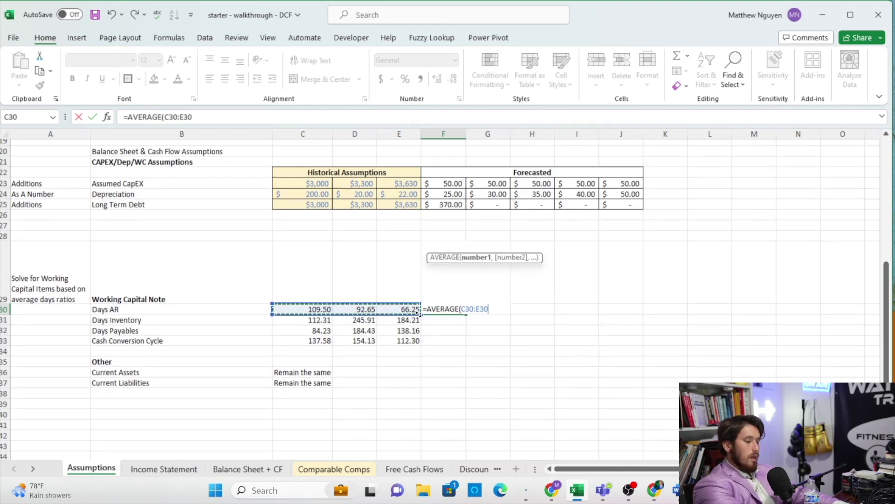
pyautogui.press('Return')
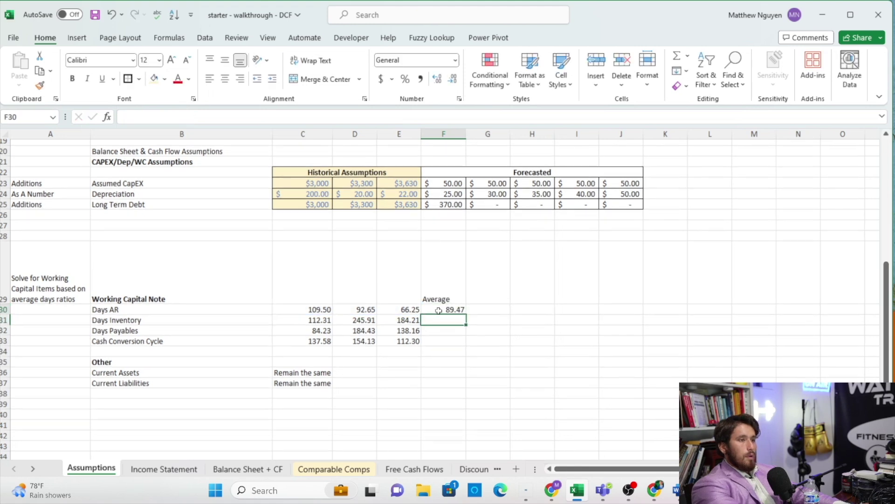
# Copy the average formula down column F from F30, and extend the Cash Conversion Cycle formula from E33 into F33.
pyautogui.click(455, 312)
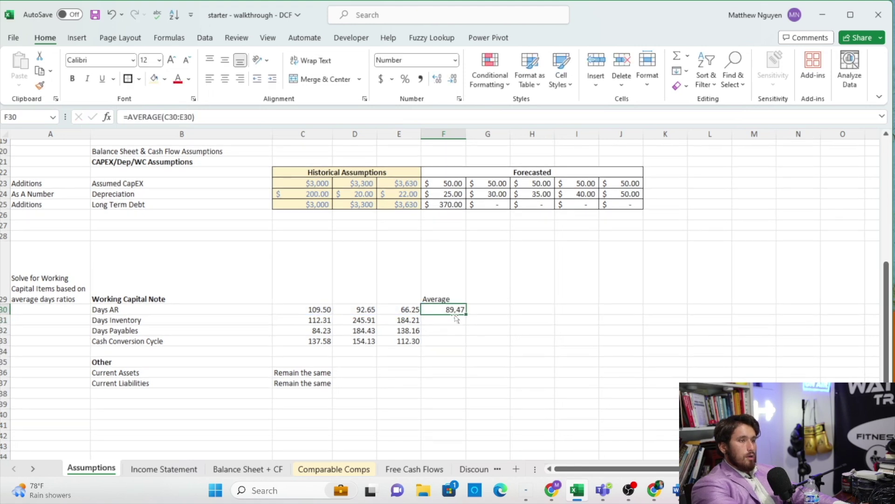
pyautogui.moveTo(466, 315); pyautogui.dragTo(454, 347)
pyautogui.click(452, 339)
pyautogui.click(412, 344)
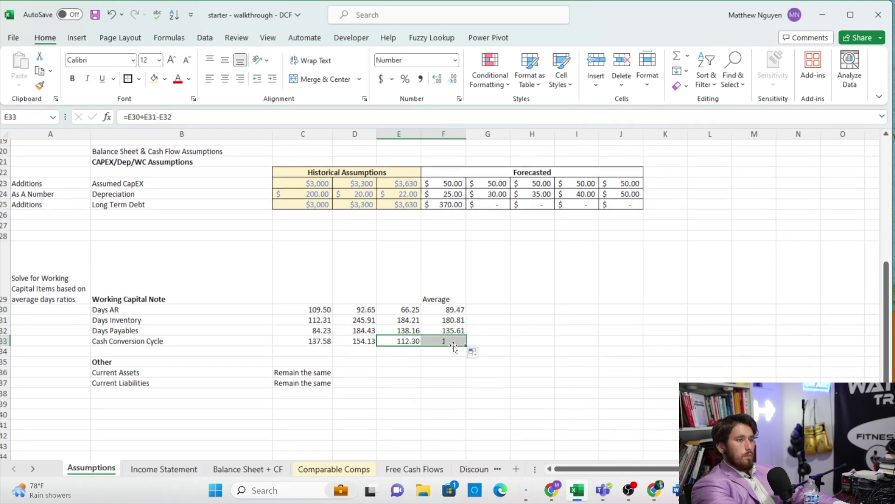
# Forecast 2023 Accounts Receivable in E9 of the Balance Sheet + CF sheet with =('Income Statement'!E8/365)*Assumptions!$F$30.
pyautogui.click(164, 469)
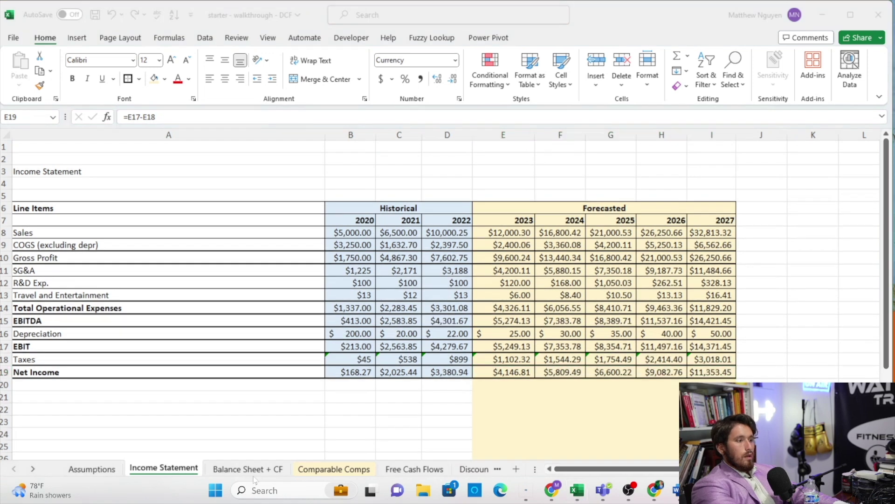
pyautogui.click(278, 470)
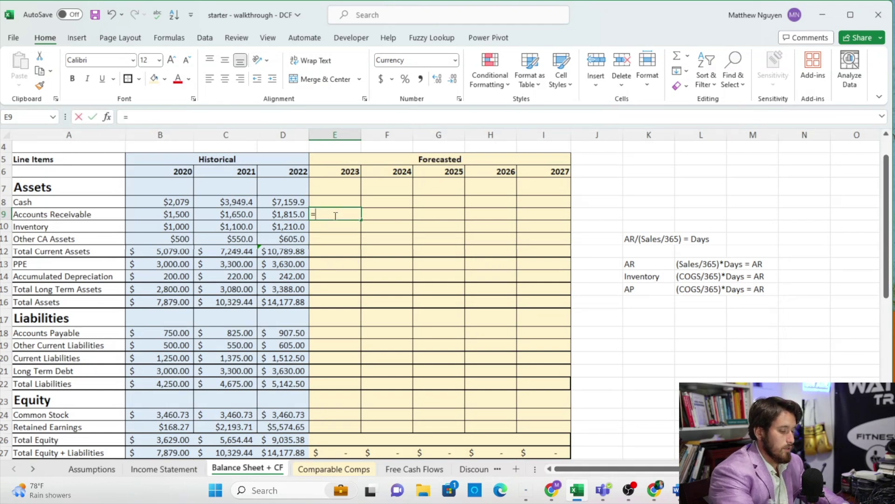
pyautogui.write('=')
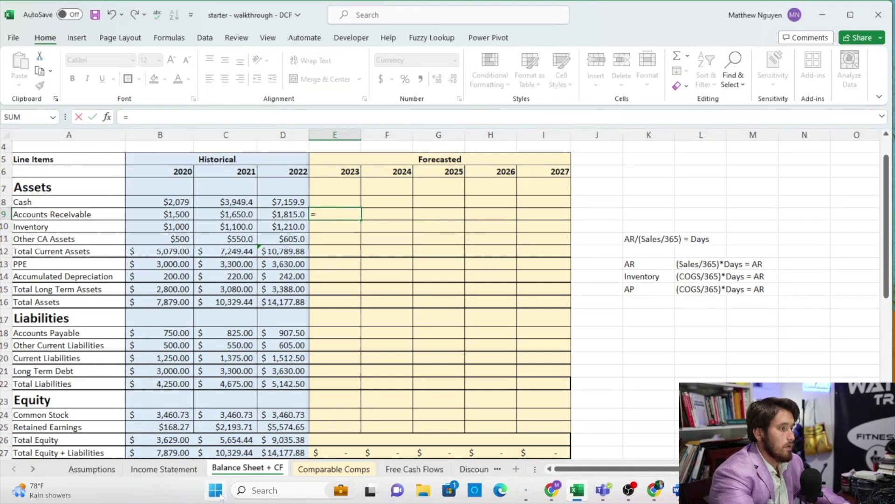
pyautogui.click(164, 468)
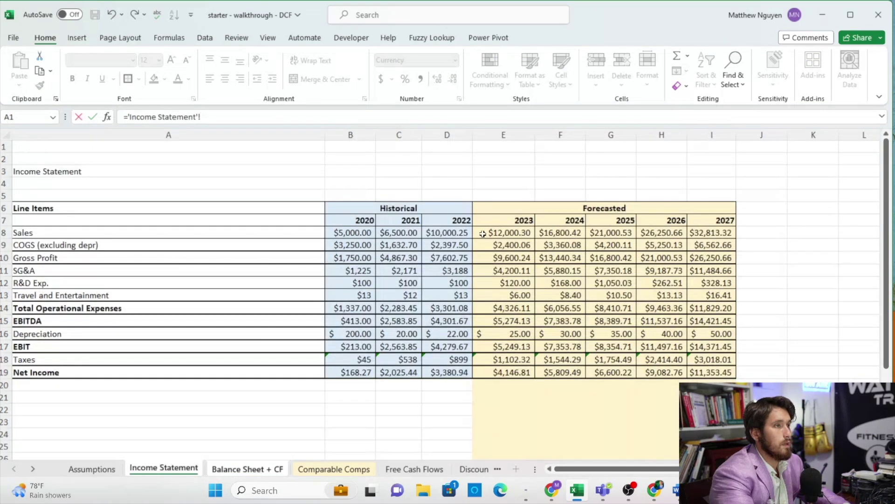
pyautogui.click(522, 233)
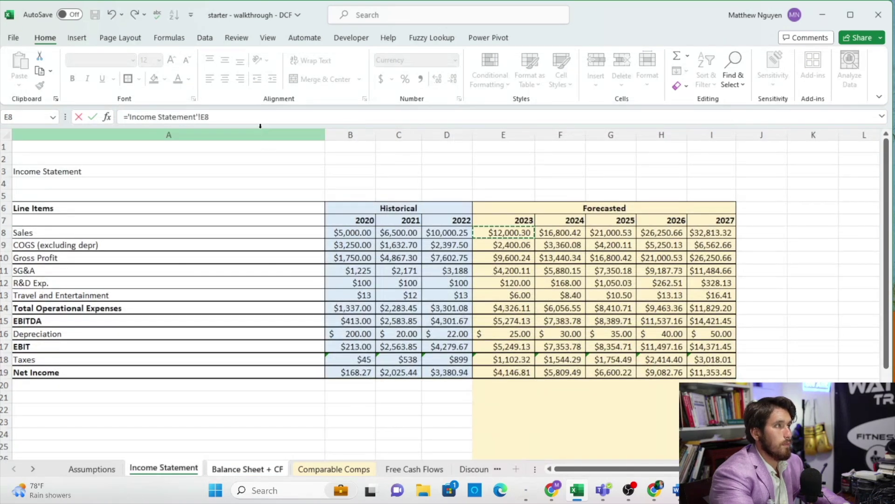
pyautogui.click(129, 116)
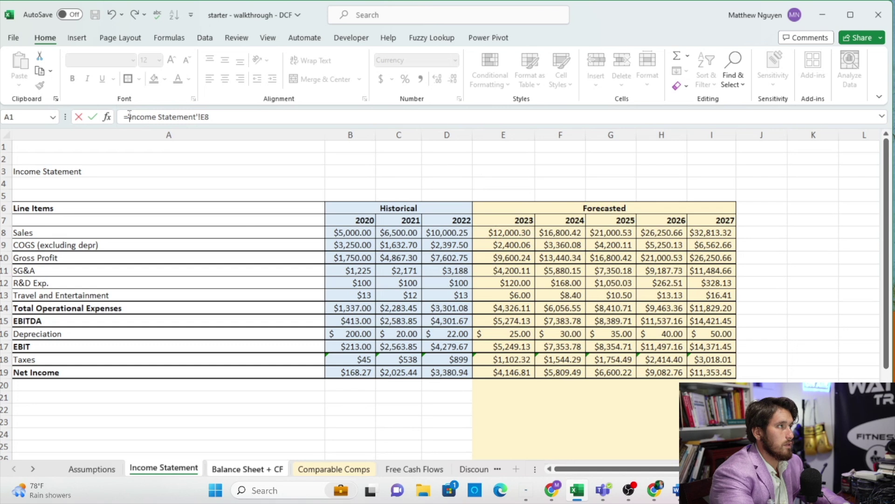
pyautogui.write('(')
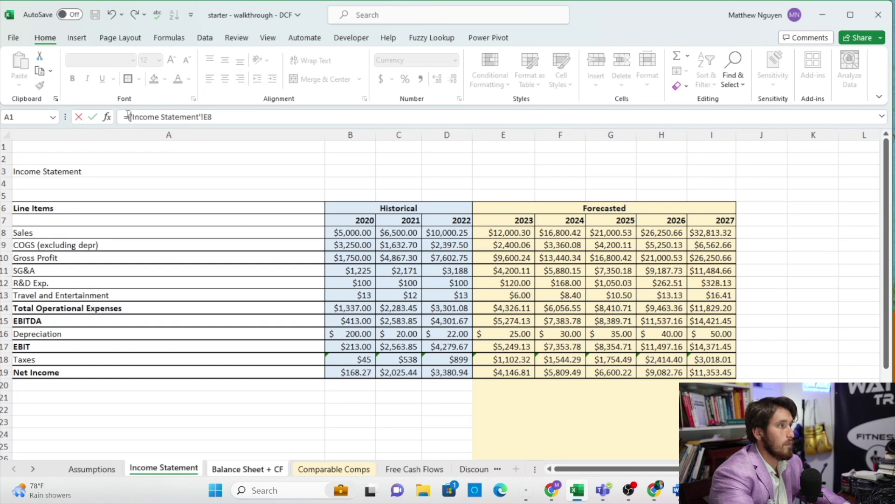
pyautogui.write('/365)')
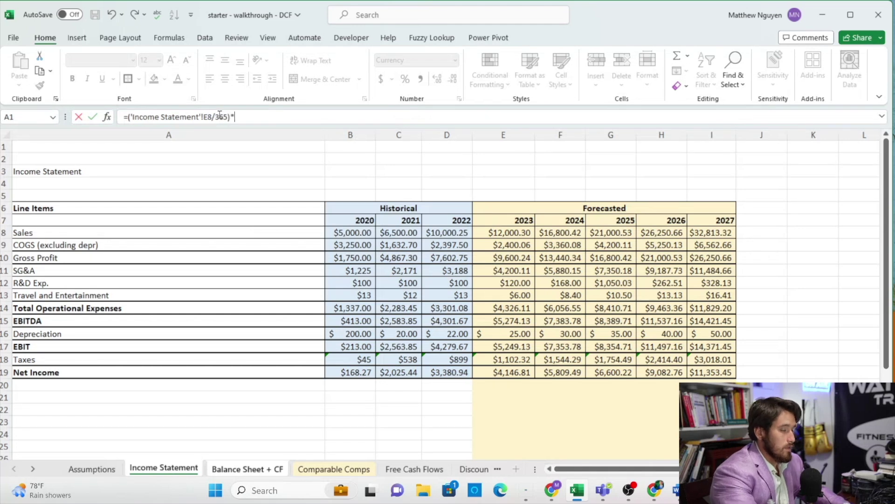
pyautogui.write('*')
pyautogui.click(110, 469)
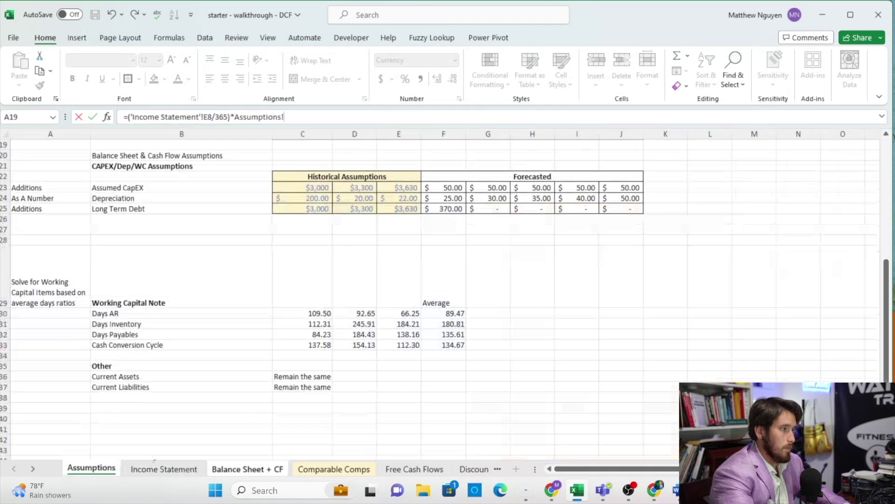
pyautogui.click(443, 313)
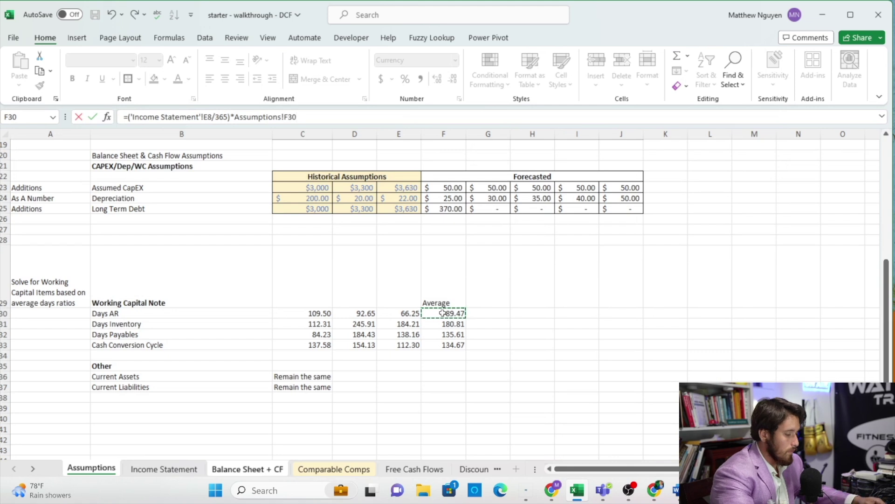
pyautogui.press('F4')
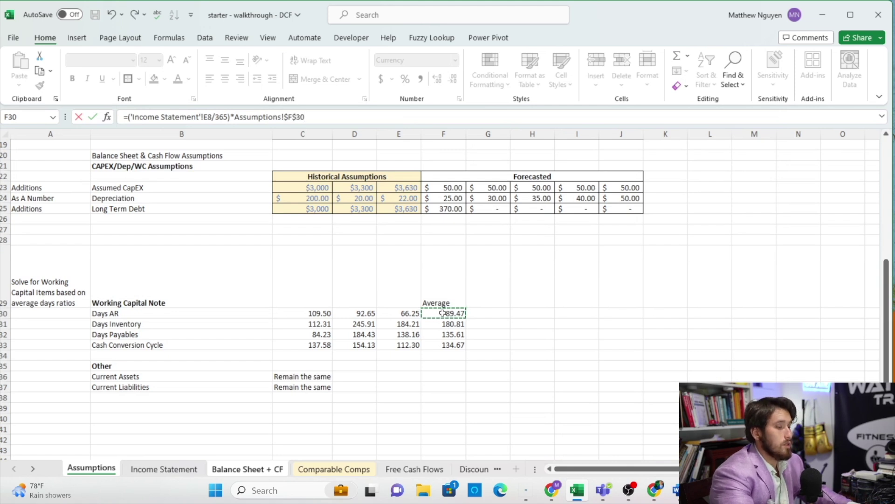
pyautogui.press('Return')
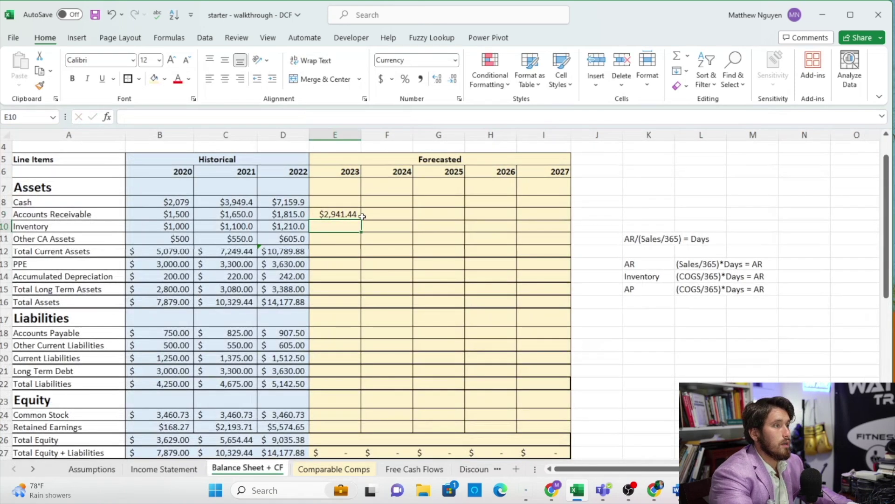
# Copy the 2023 Accounts Receivable formula from E9 across the forecast years to 2027 in I9.
pyautogui.click(363, 216)
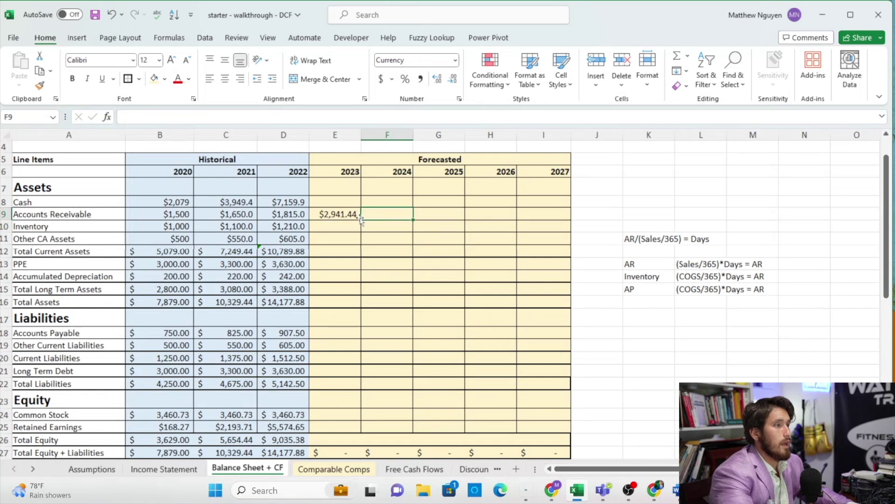
pyautogui.click(350, 215)
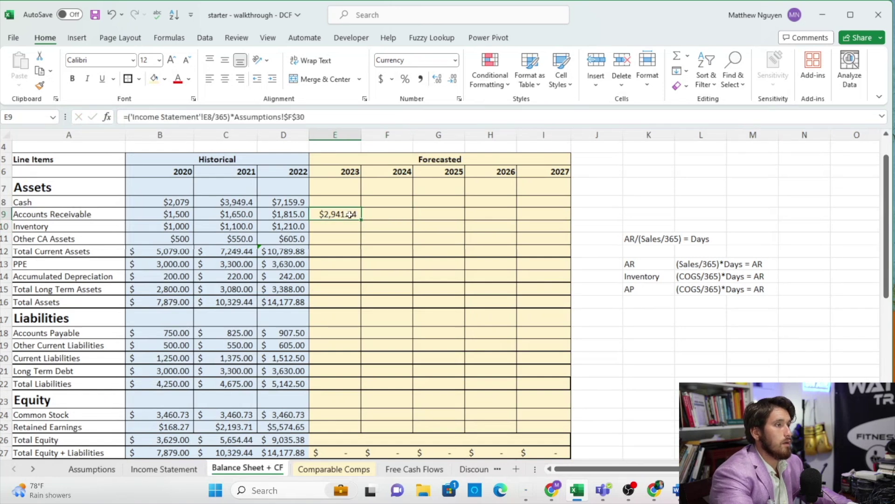
pyautogui.moveTo(361, 218); pyautogui.dragTo(565, 215)
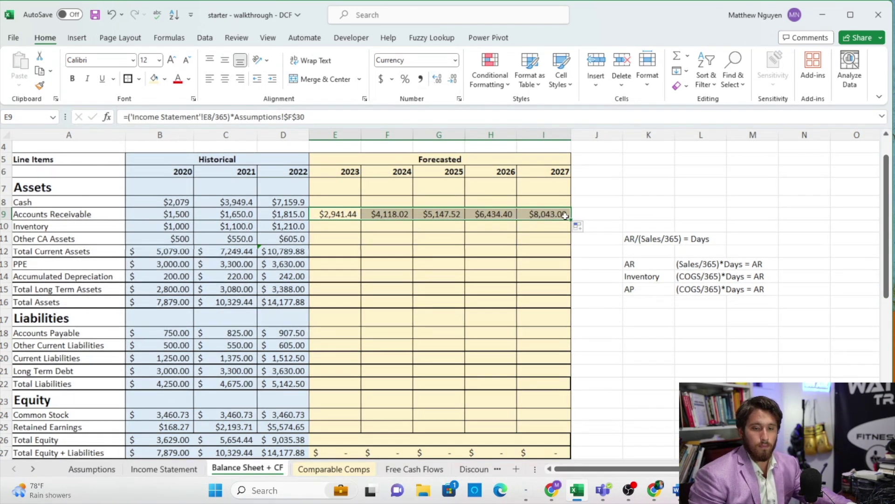
# Forecast 2023 Inventory in E10 of the Balance Sheet + CF sheet with =('Income Statement'!E9/365)*Assumptions!F31.
pyautogui.click(344, 232)
pyautogui.write('=')
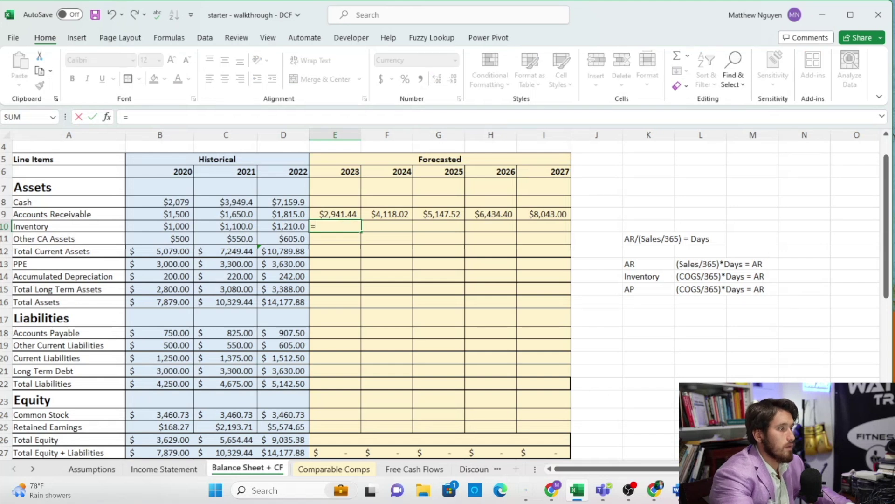
pyautogui.click(92, 468)
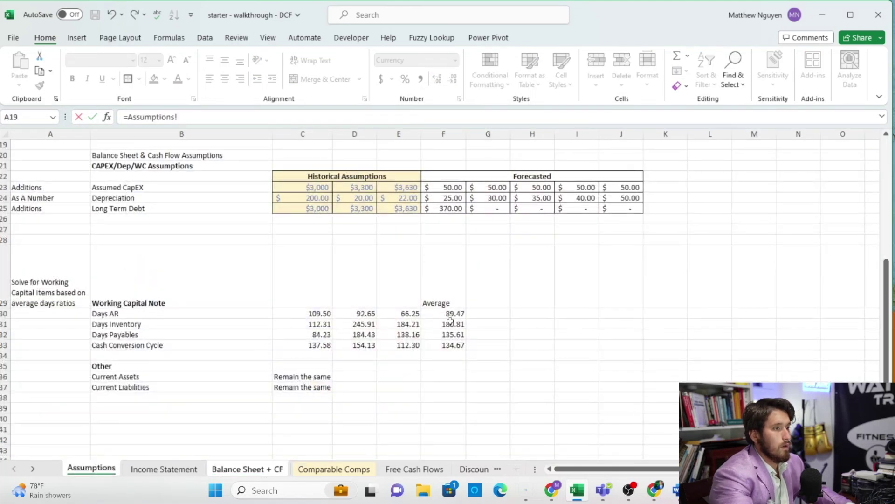
pyautogui.click(181, 469)
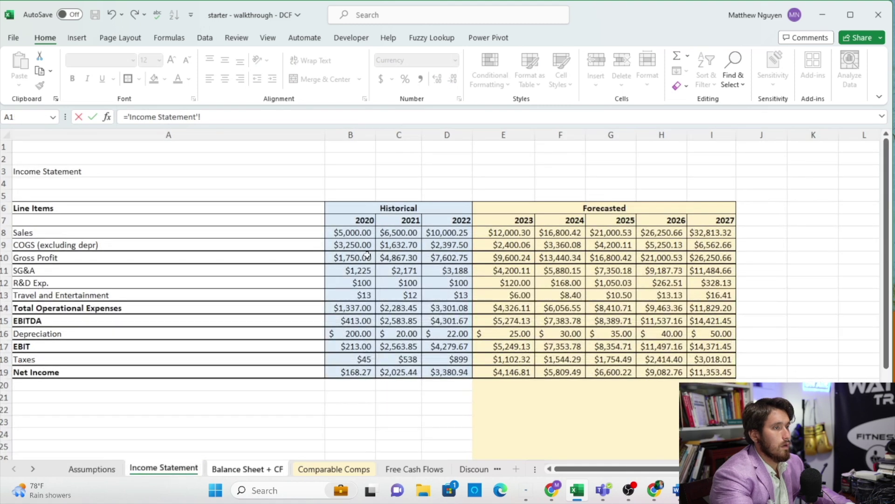
pyautogui.click(516, 241)
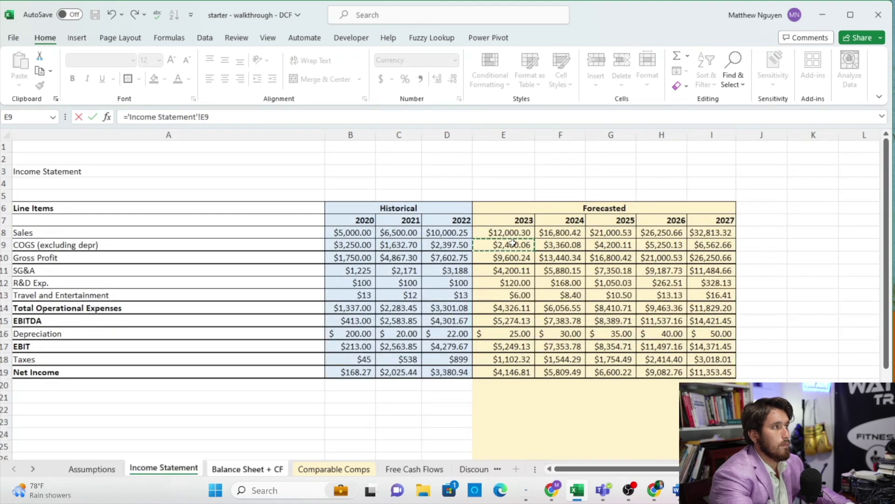
pyautogui.write('/365')
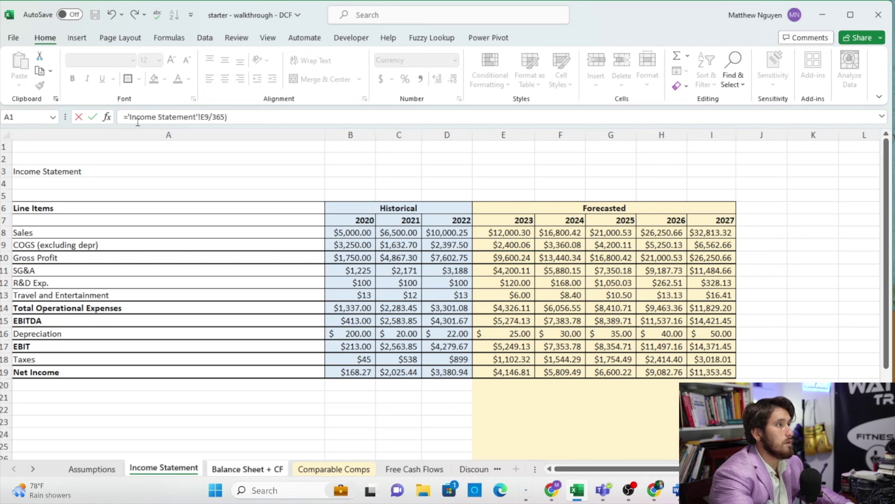
pyautogui.write('(')
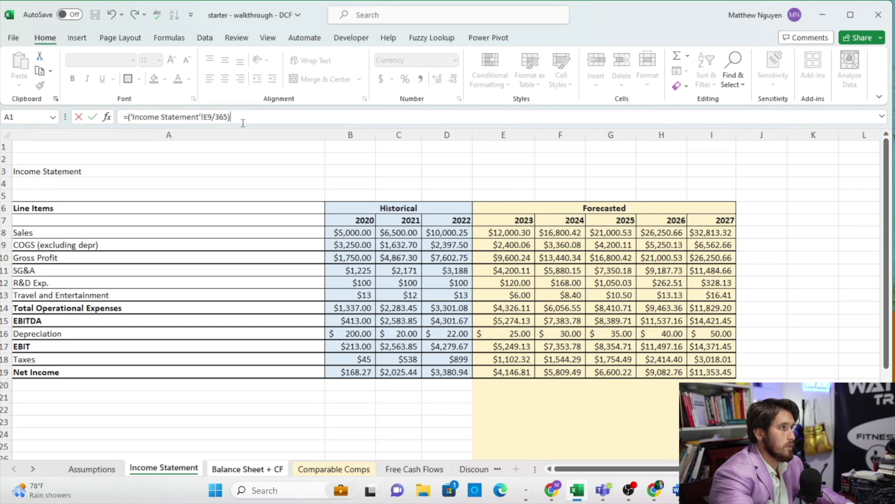
pyautogui.write('*')
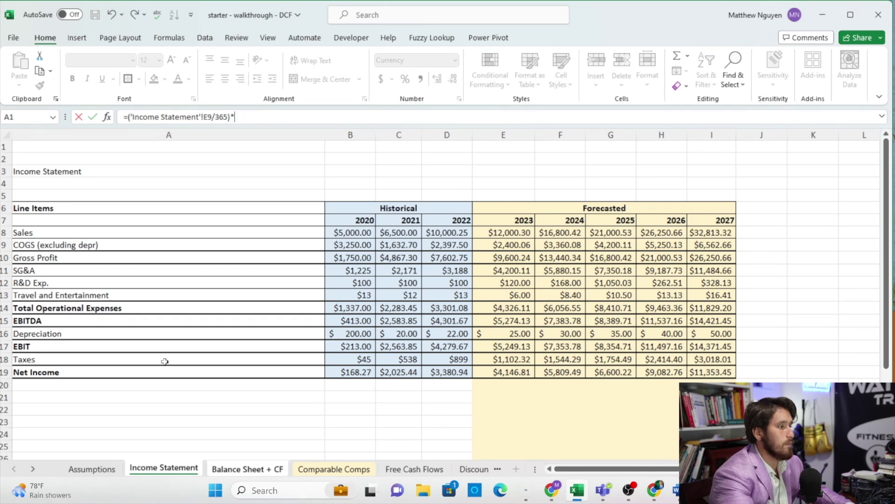
pyautogui.click(91, 469)
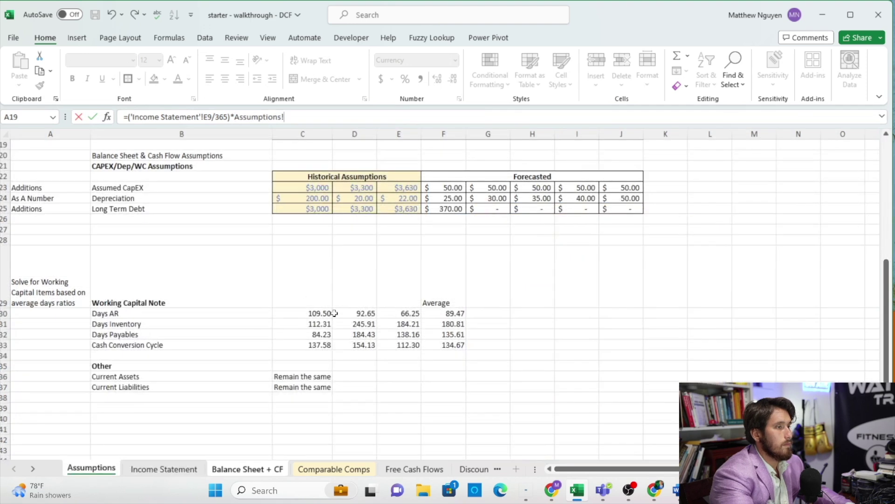
pyautogui.click(444, 324)
pyautogui.press('Return')
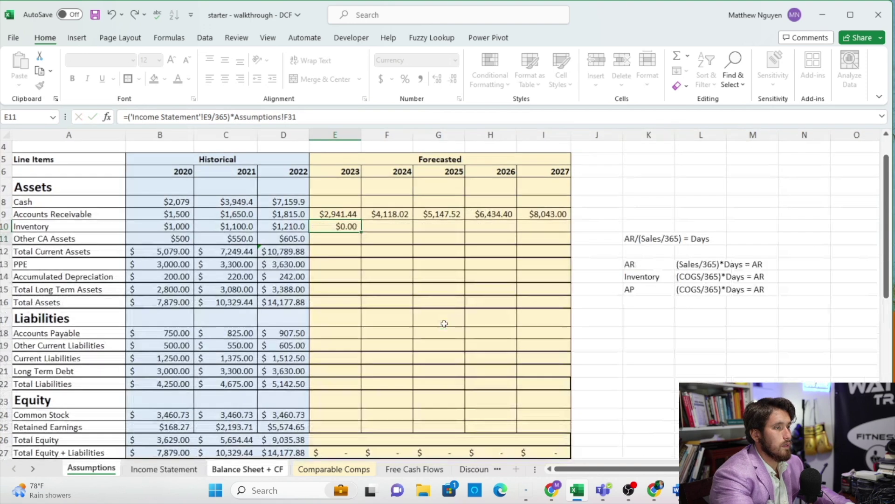
pyautogui.click(356, 227)
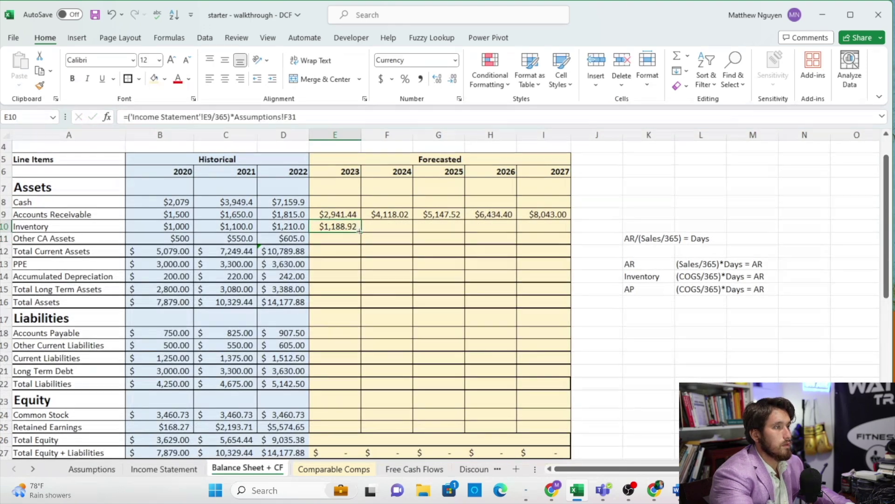
pyautogui.moveTo(383, 229); pyautogui.dragTo(555, 229)
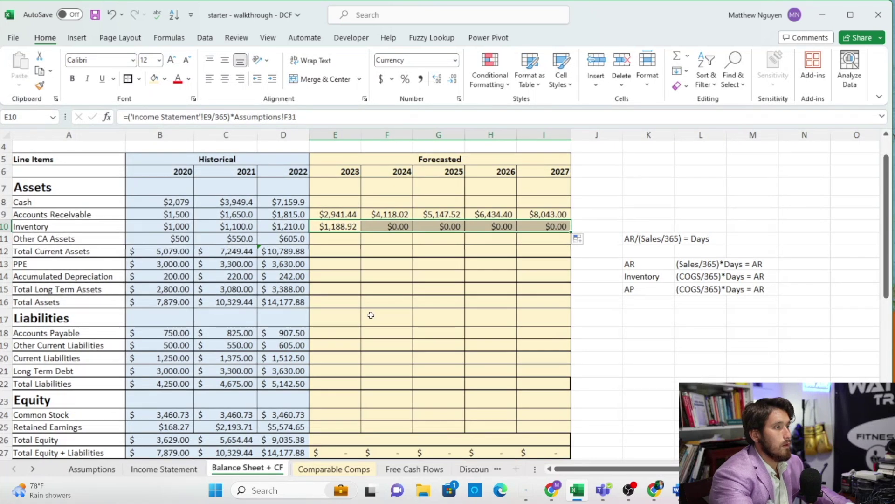
pyautogui.hotkey('ctrl', 'z')
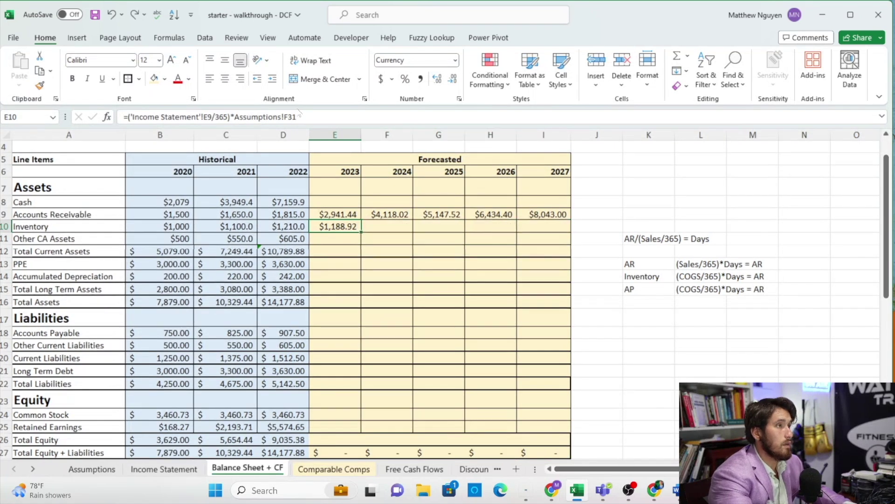
# Make the days reference in E10 absolute as Assumptions!$F$31 and copy the Inventory formula across to 2027 in I10.
pyautogui.moveTo(301, 118); pyautogui.dragTo(231, 123)
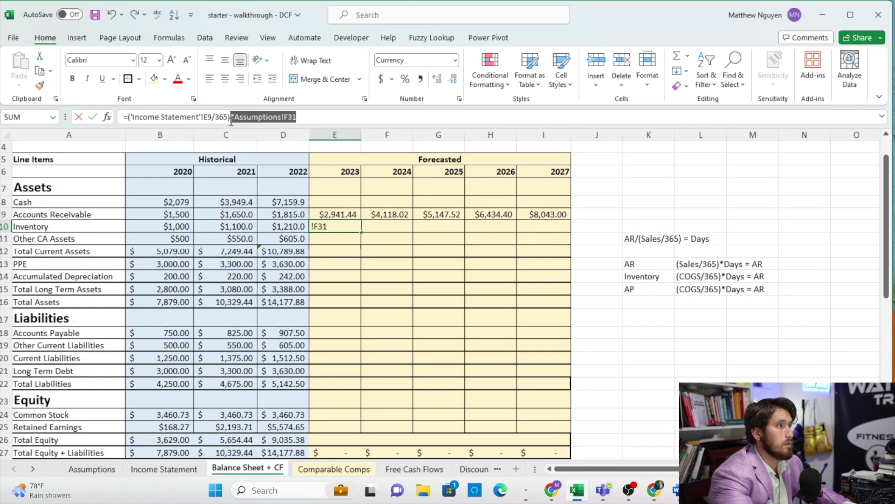
pyautogui.press('F4')
pyautogui.press('Return')
pyautogui.moveTo(336, 226); pyautogui.dragTo(544, 226)
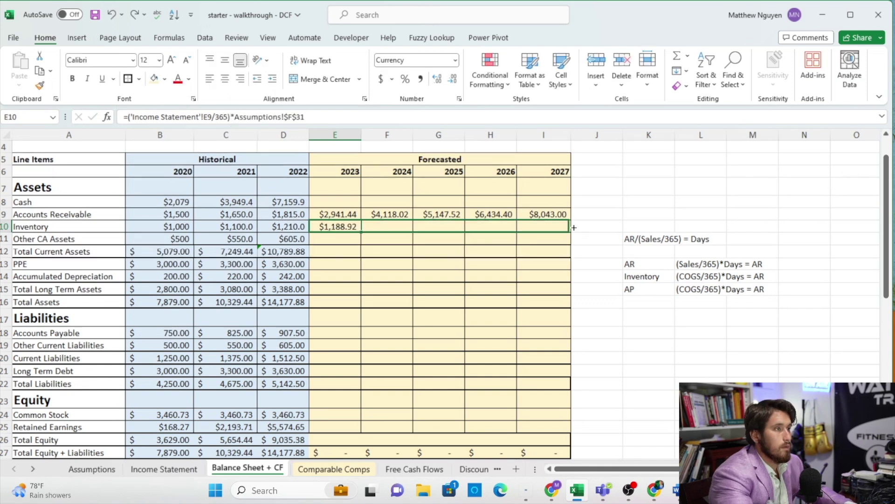
pyautogui.hotkey('ctrl', 'r')
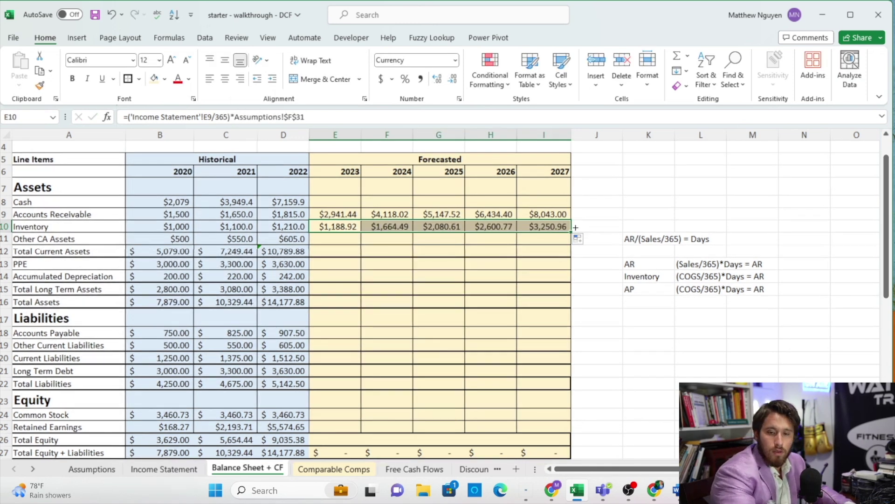
# Forecast 2023 Accounts Payable in E18 with =('Income Statement'!E9/365)*Assumptions!F32.
pyautogui.click(346, 337)
pyautogui.write('=')
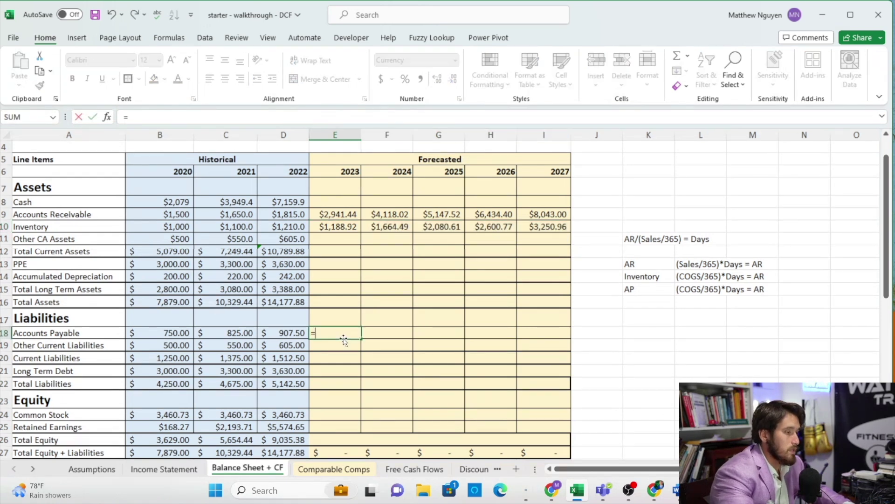
pyautogui.click(172, 475)
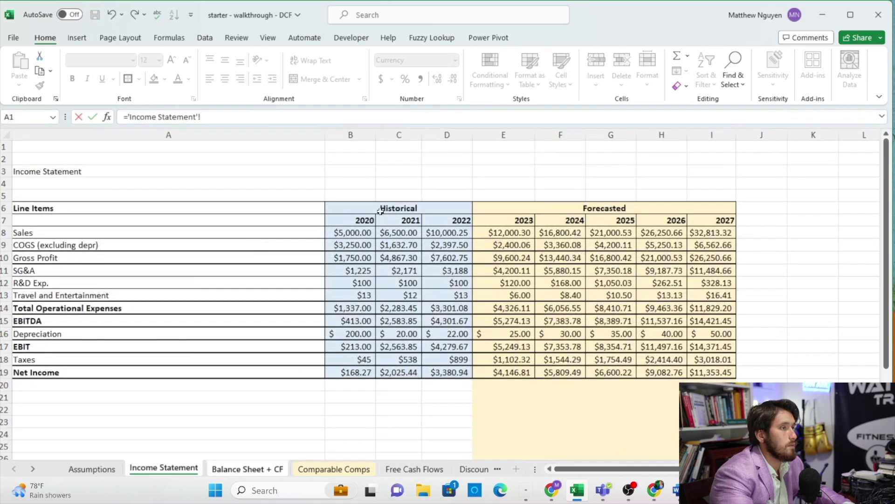
pyautogui.click(486, 244)
pyautogui.write('/365')
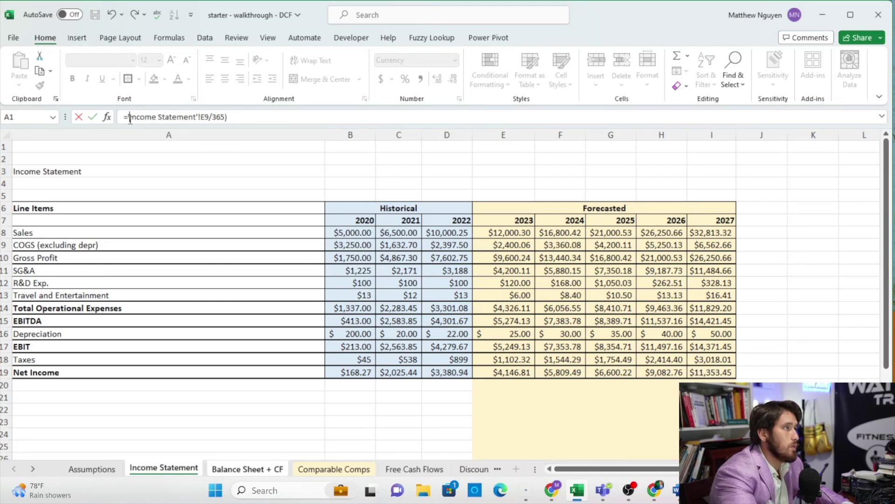
pyautogui.write('(')
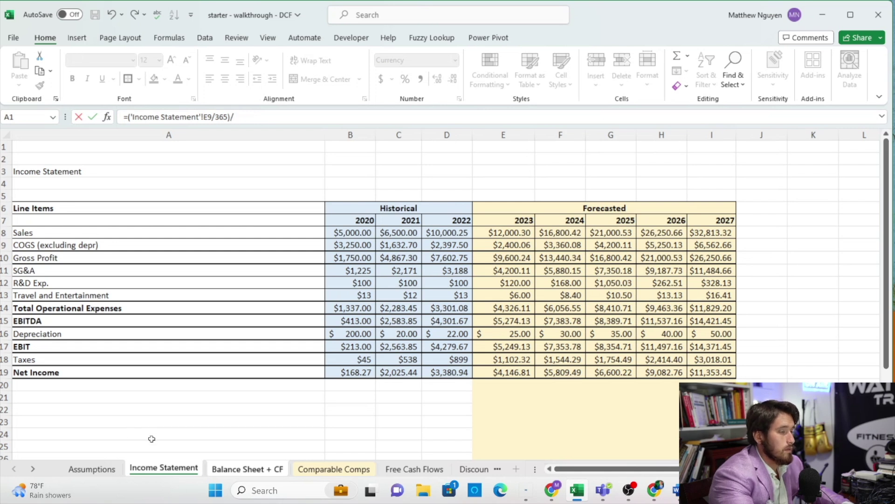
pyautogui.write('*')
pyautogui.click(92, 468)
pyautogui.click(449, 338)
pyautogui.press('Return')
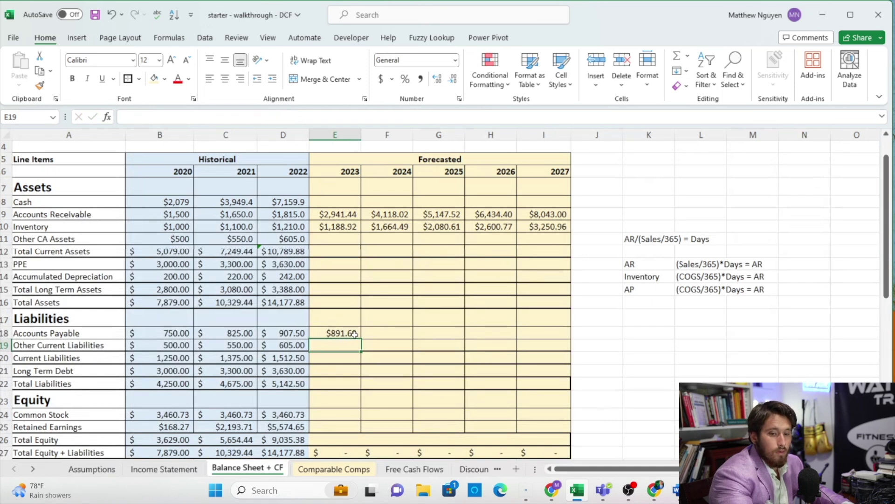
pyautogui.click(357, 334)
pyautogui.moveTo(362, 339); pyautogui.dragTo(546, 336)
pyautogui.hotkey('ctrl', 'z')
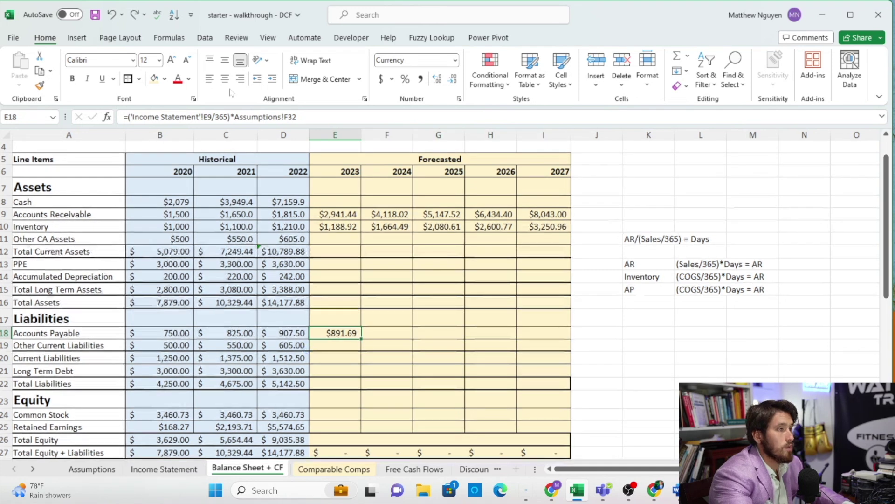
# Make the Assumptions!F32 reference in E18 absolute and copy the Accounts Payable formula across to 2027 in I18.
pyautogui.click(293, 116)
pyautogui.moveTo(296, 117); pyautogui.dragTo(236, 116)
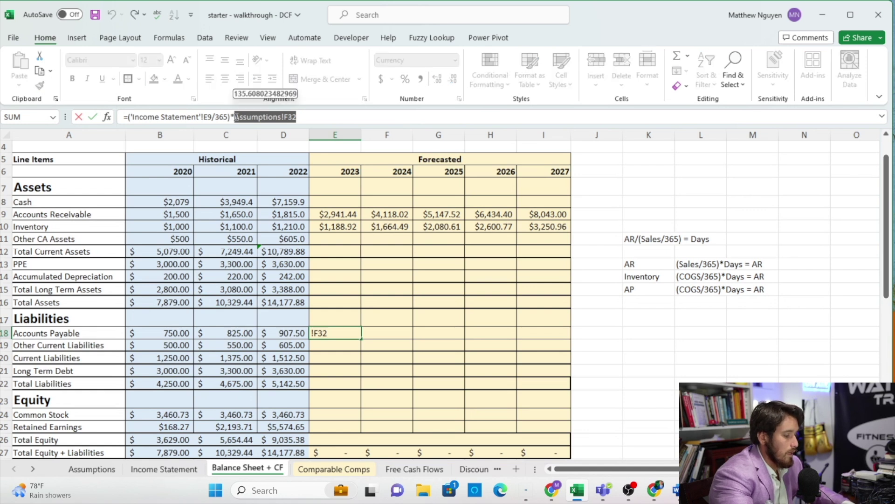
pyautogui.press('Return')
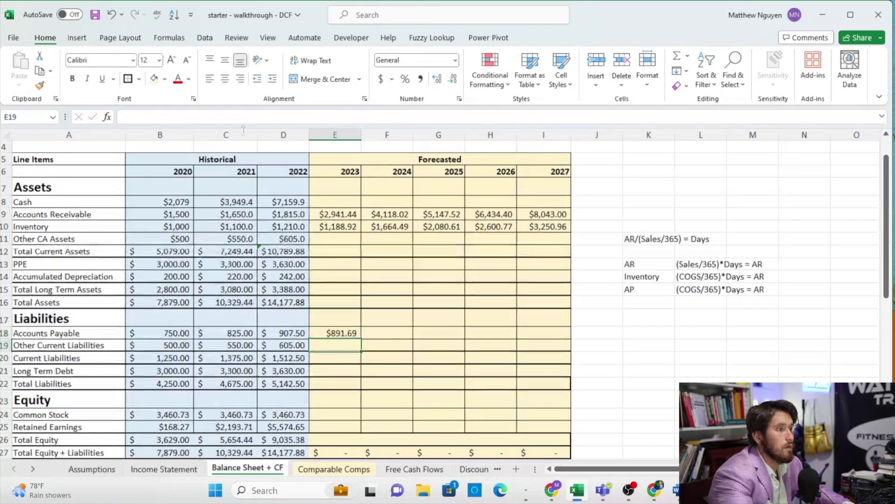
pyautogui.click(359, 332)
pyautogui.moveTo(361, 337); pyautogui.dragTo(570, 340)
pyautogui.click(359, 350)
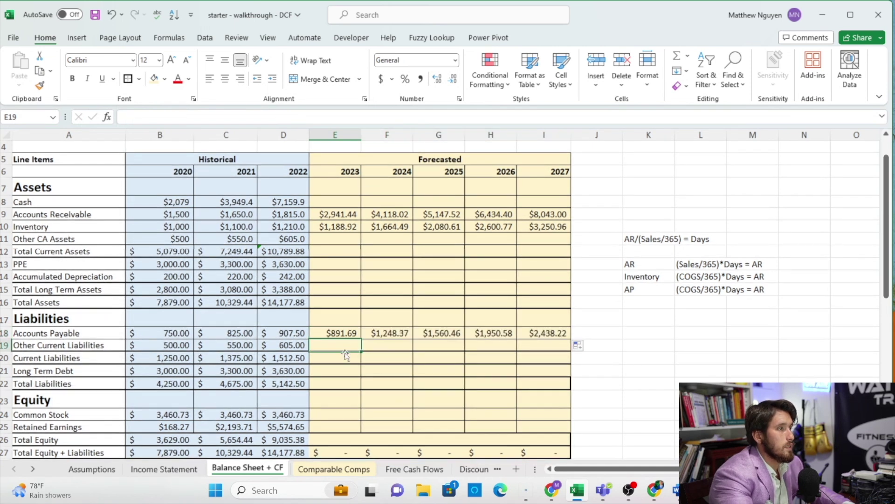
# Hold Other CA Assets constant by entering =D11 in E11 and copying it across to 2027 in I11.
pyautogui.click(344, 238)
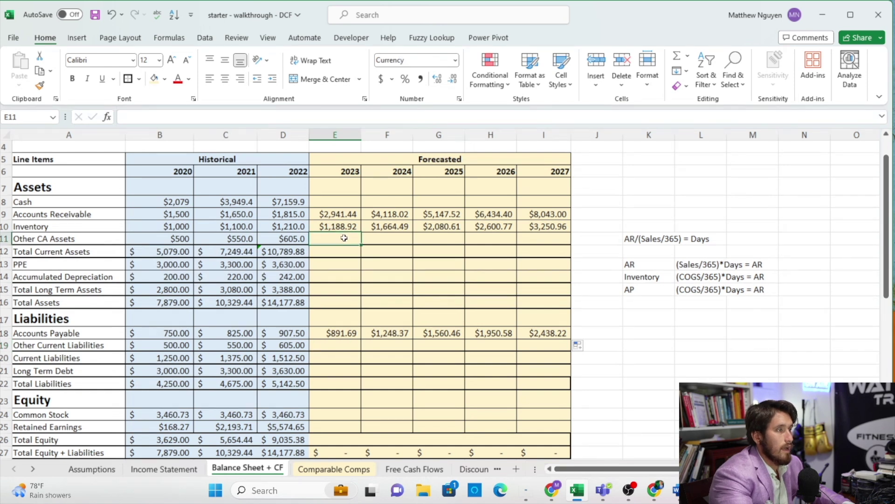
pyautogui.write('=')
pyautogui.click(299, 238)
pyautogui.press('Return')
pyautogui.click(352, 240)
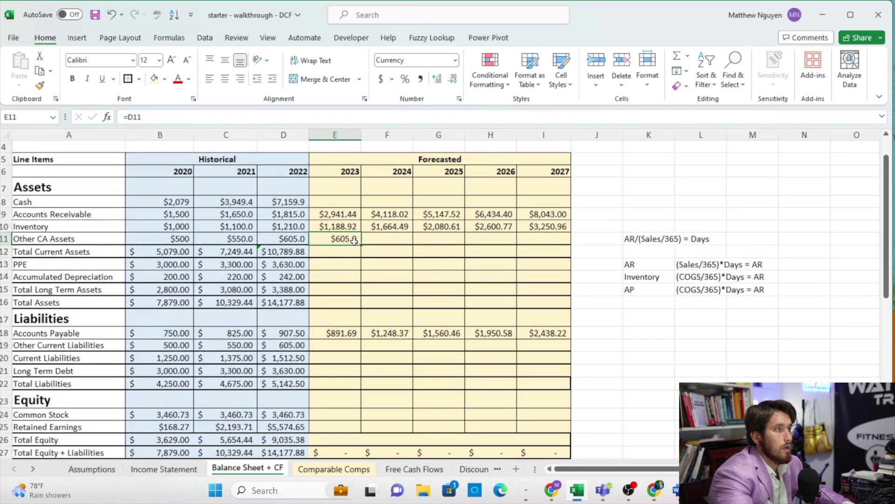
pyautogui.moveTo(362, 244); pyautogui.dragTo(562, 241)
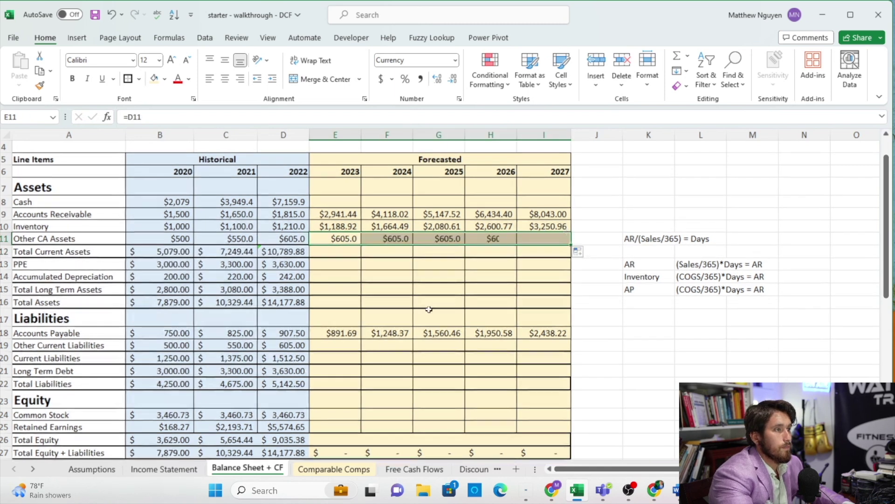
# Hold Other Current Liabilities constant by entering =D19 in E19 and copying it across to 2027 in I19.
pyautogui.write('=')
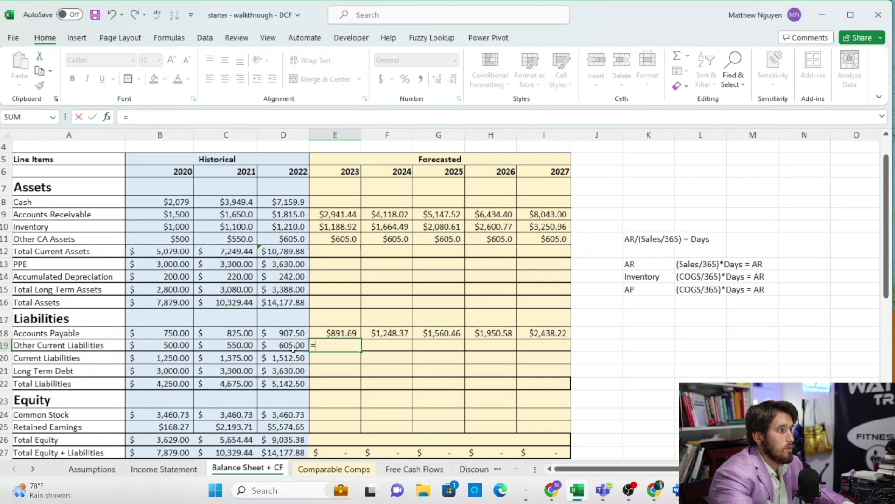
pyautogui.click(294, 346)
pyautogui.press('Return')
pyautogui.click(344, 346)
pyautogui.moveTo(361, 350); pyautogui.dragTo(545, 357)
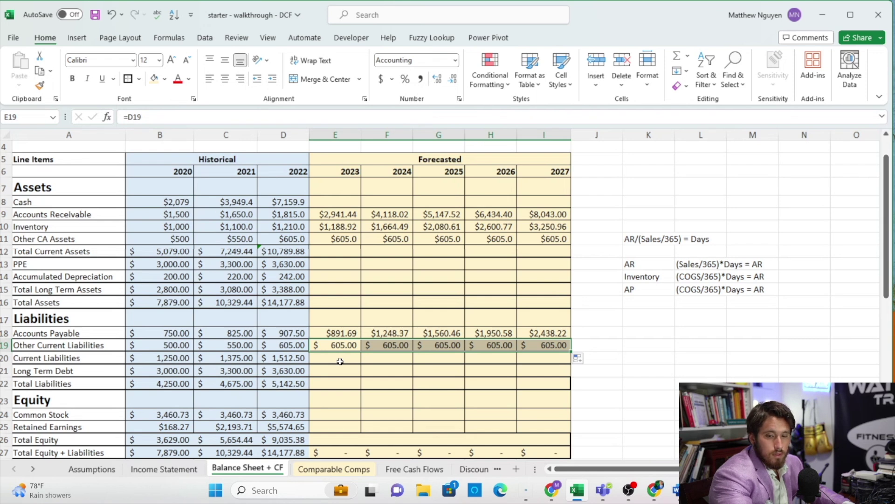
# Total the forecast Current Liabilities with =SUM(E18:E19) in E20 and copy the formula across to 2027 in I20.
pyautogui.click(340, 362)
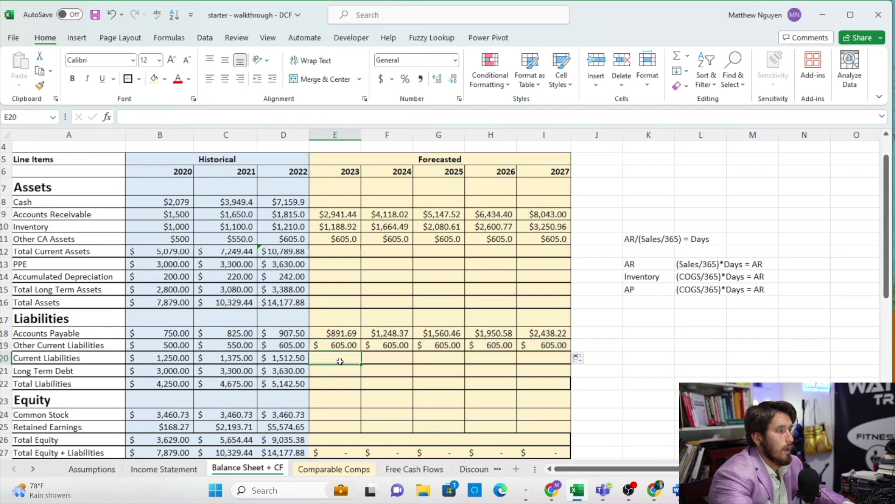
pyautogui.write('=SUM(')
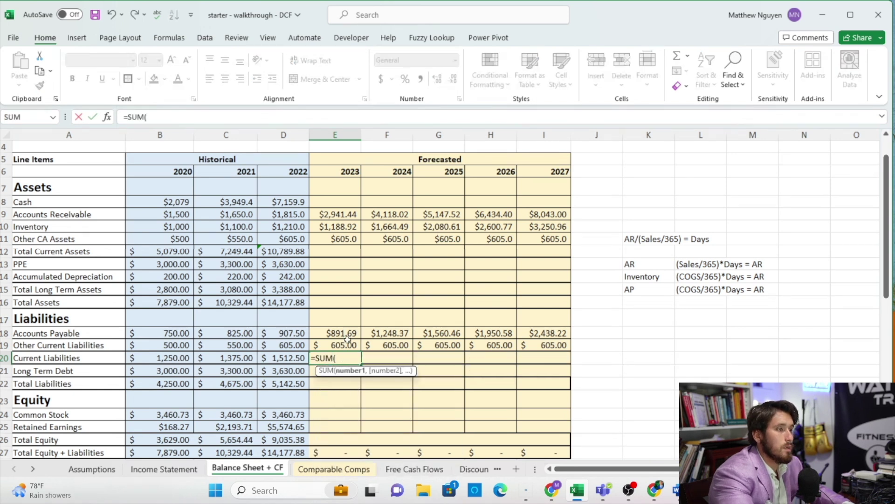
pyautogui.moveTo(347, 342); pyautogui.dragTo(347, 332)
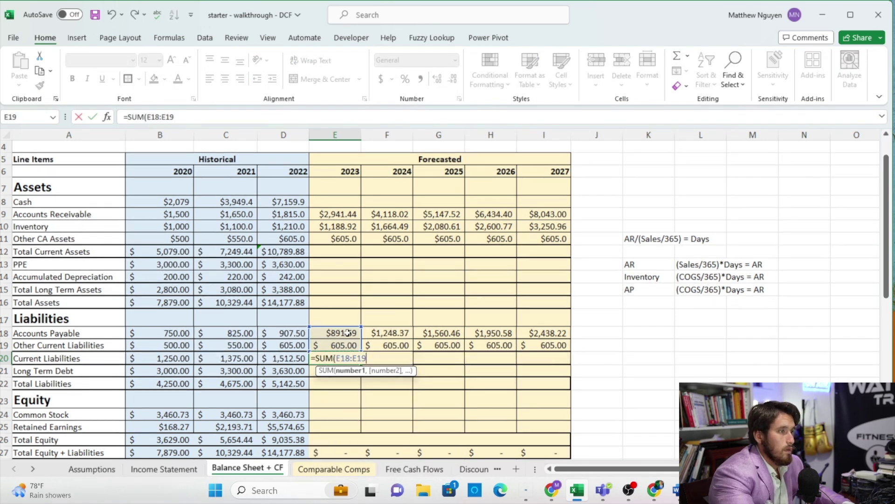
pyautogui.write(')')
pyautogui.press('Return')
pyautogui.click(355, 358)
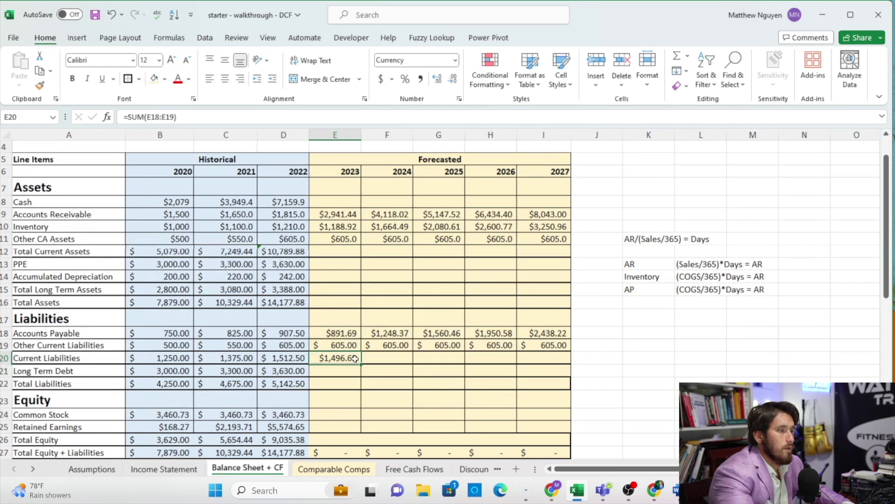
pyautogui.moveTo(360, 362); pyautogui.dragTo(550, 358)
# Total the forecast Current Assets with =SUM(E8:E11) in E12 and copy the formula across to 2027 in I12.
pyautogui.click(345, 249)
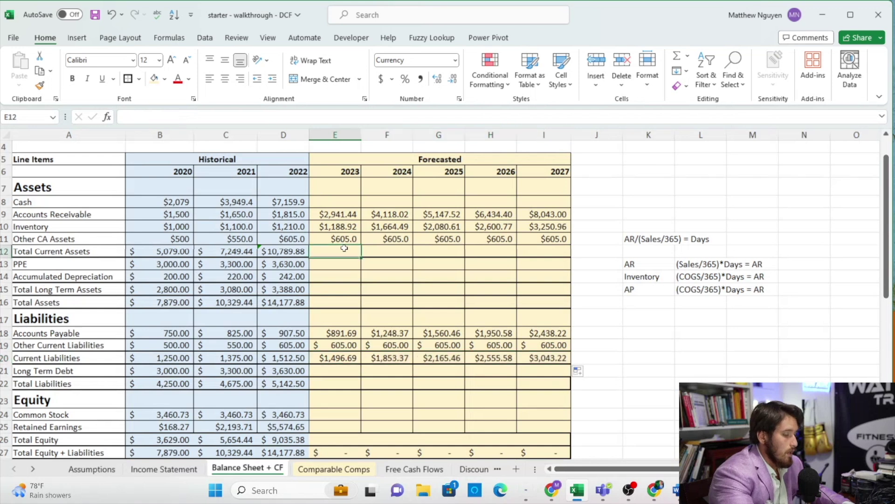
pyautogui.write('-=')
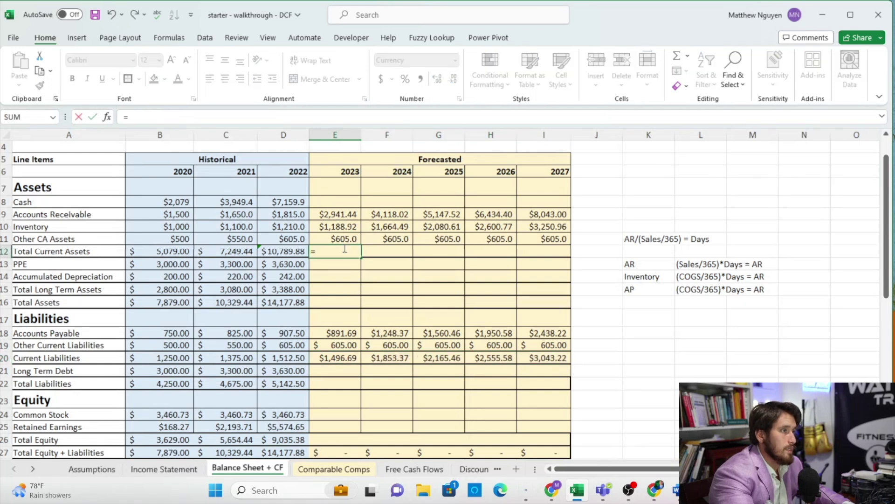
pyautogui.write('SUM(')
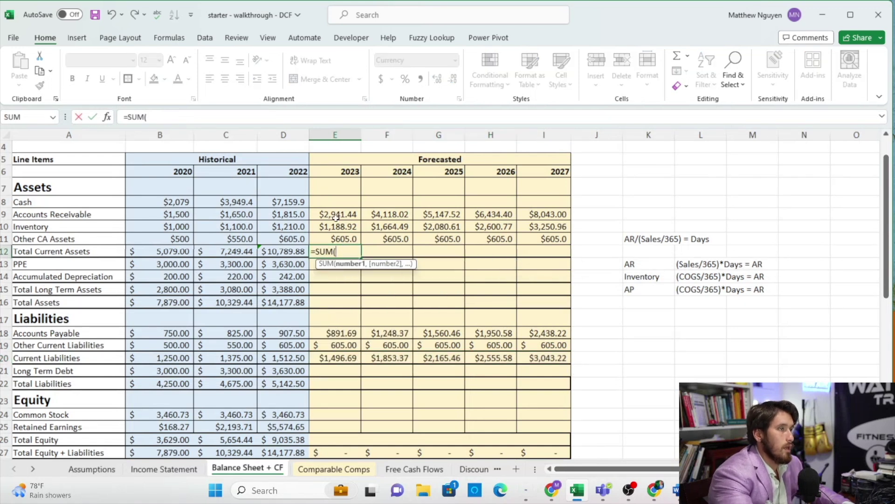
pyautogui.moveTo(342, 209); pyautogui.dragTo(348, 237)
pyautogui.press('Return')
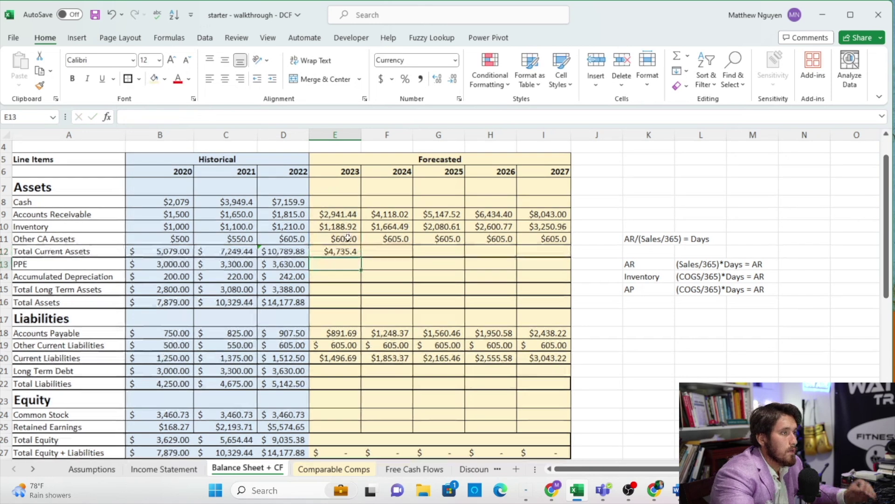
pyautogui.click(350, 250)
pyautogui.moveTo(361, 257); pyautogui.dragTo(547, 256)
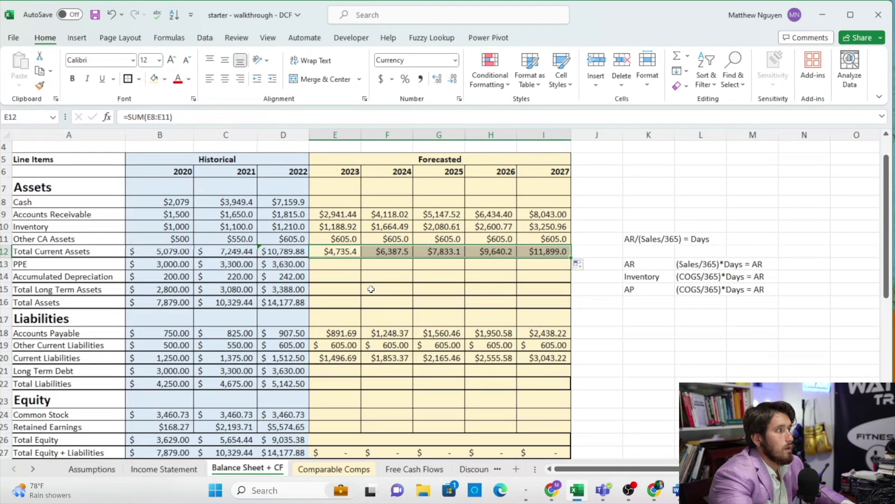
# Forecast PPE by entering =D13+Assumptions!F23 in E13 and copy the formula across to 2027 in I13.
pyautogui.click(335, 264)
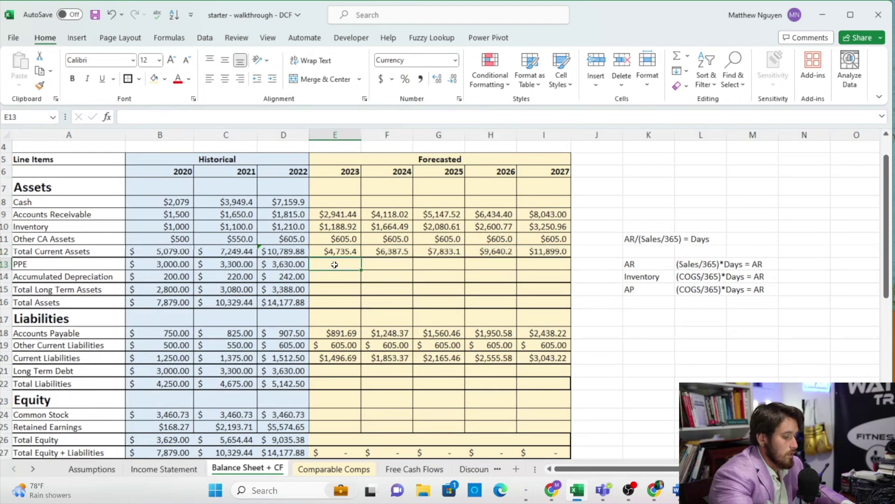
pyautogui.write('=')
pyautogui.click(289, 267)
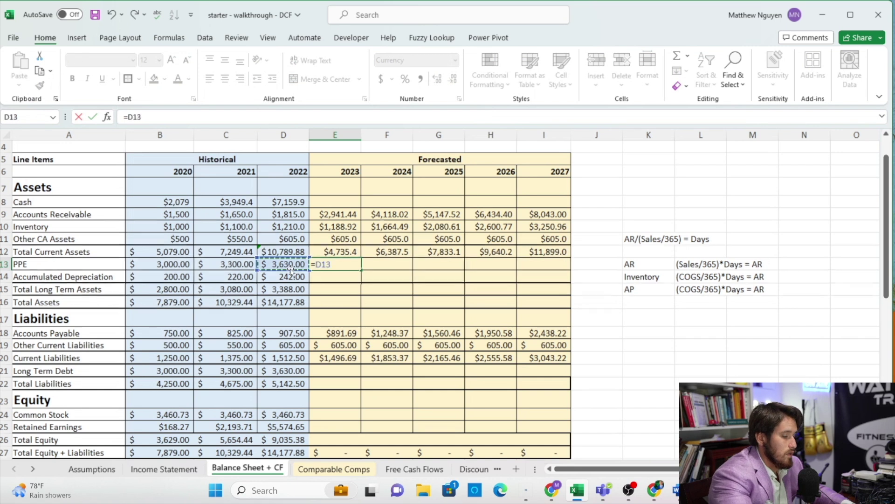
pyautogui.write('+')
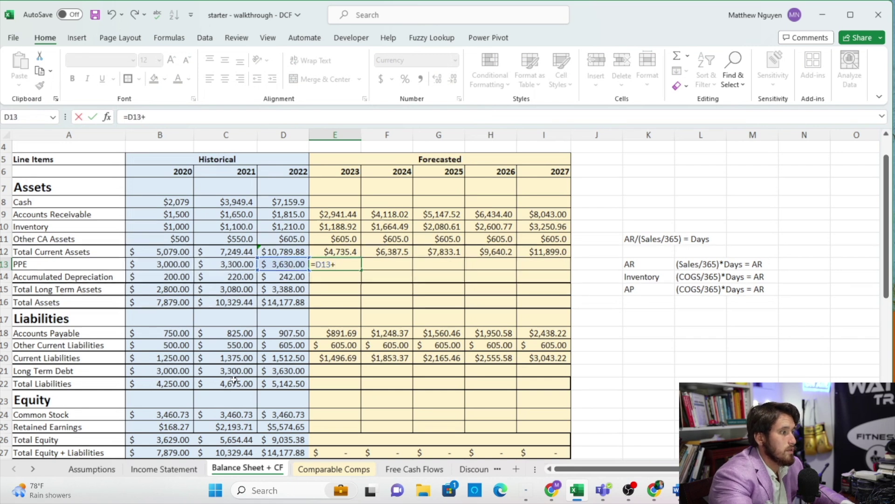
pyautogui.click(92, 469)
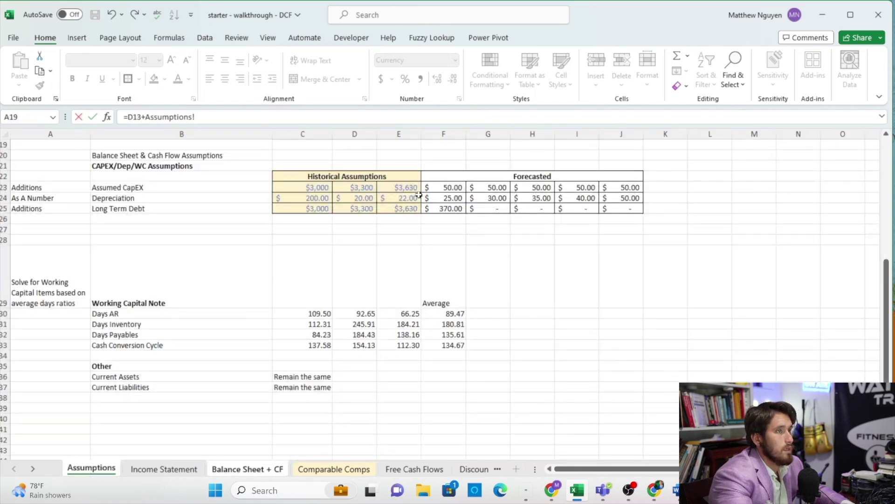
pyautogui.scroll(1, 419, 195)
pyautogui.click(449, 212)
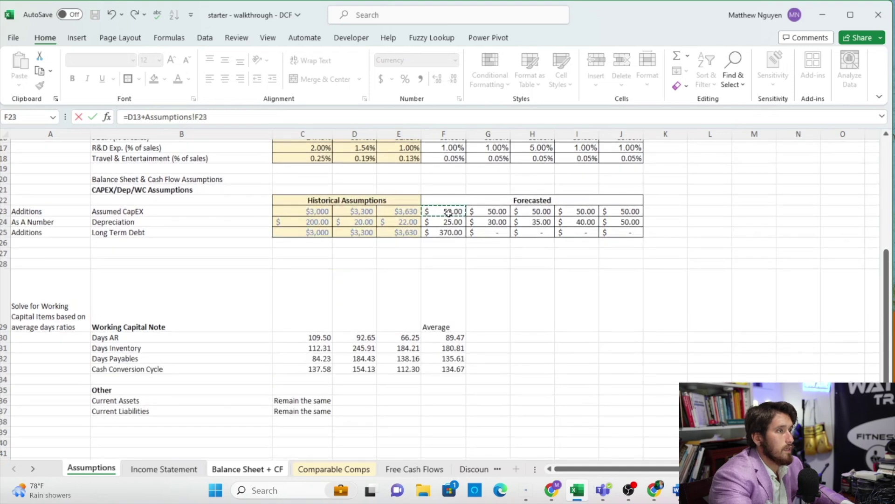
pyautogui.press('Return')
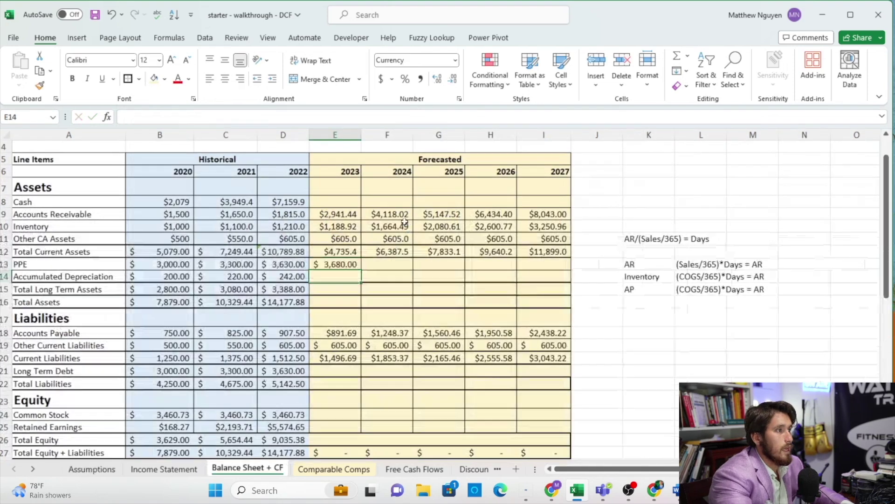
pyautogui.click(339, 264)
pyautogui.moveTo(361, 269); pyautogui.dragTo(543, 280)
# Forecast Accumulated Depreciation by entering =D14+Assumptions!F24 in E14 and copy the formula across to 2027 in I14.
pyautogui.click(335, 278)
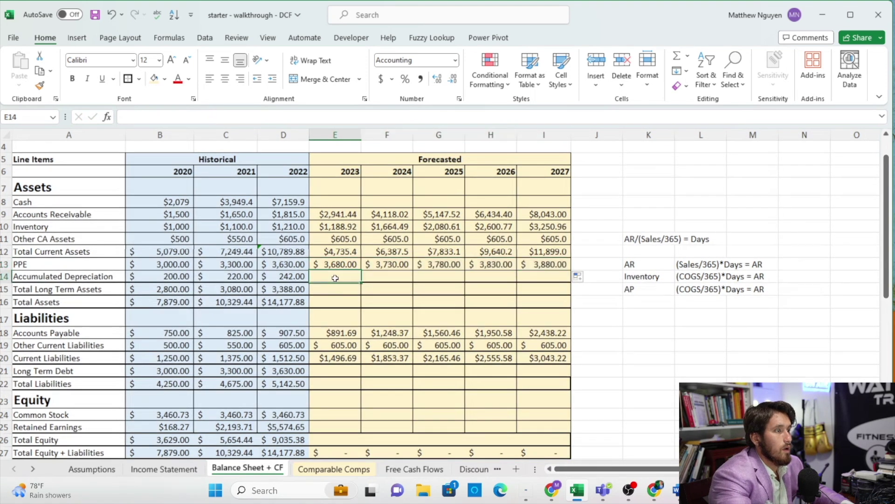
pyautogui.write('=')
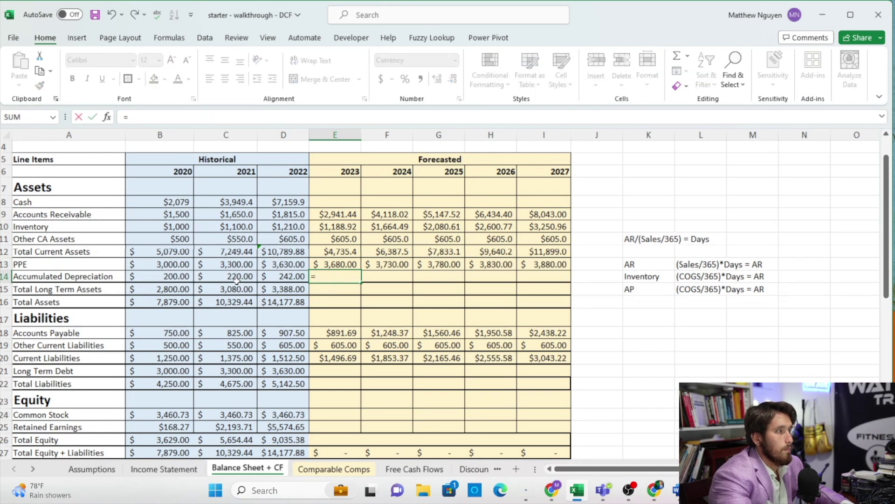
pyautogui.click(305, 275)
pyautogui.write('+')
pyautogui.click(92, 469)
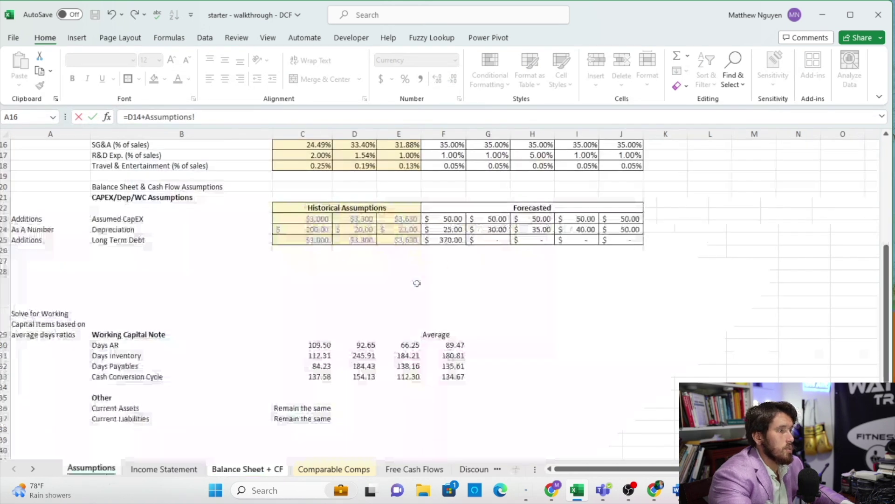
pyautogui.click(462, 229)
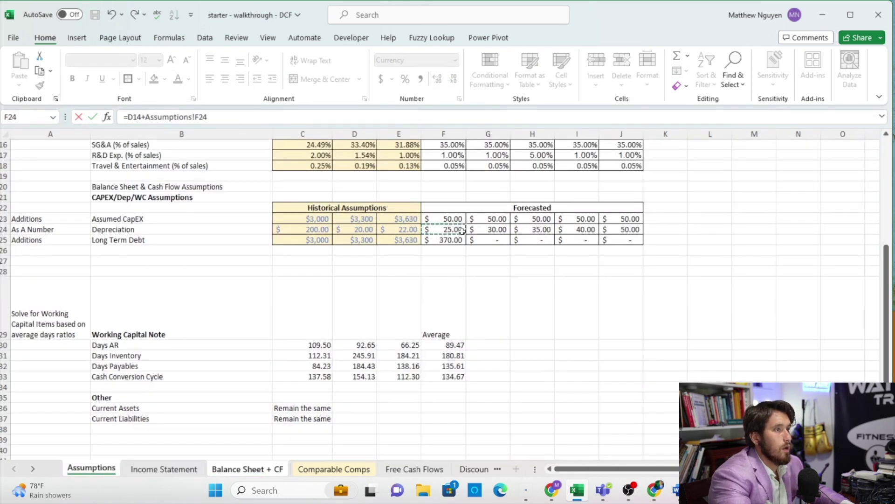
pyautogui.press('Return')
pyautogui.click(359, 277)
pyautogui.moveTo(361, 281); pyautogui.dragTo(548, 281)
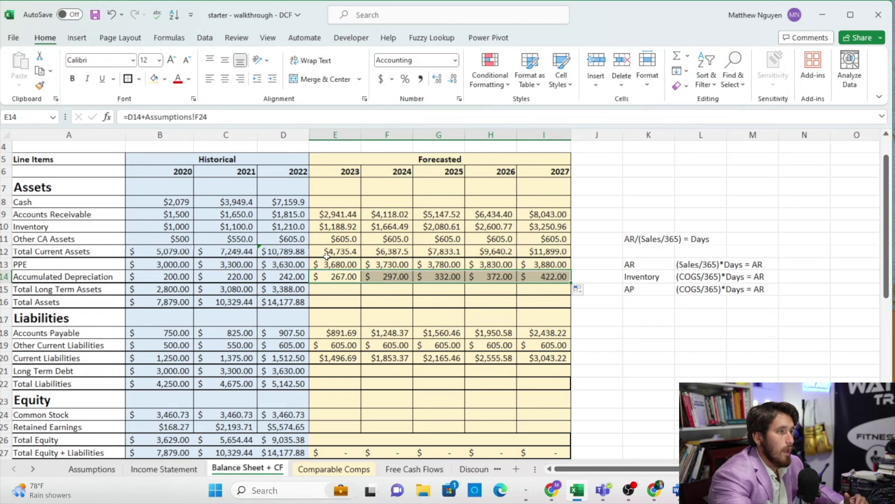
# Calculate Total Long Term Assets with =E13-E14 in E15 and copy the formula across to 2027 in I15.
pyautogui.click(320, 288)
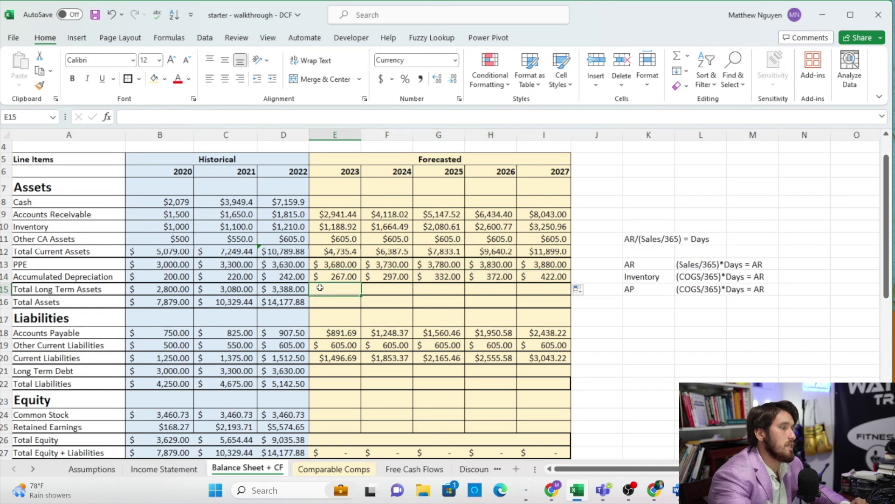
pyautogui.write('=')
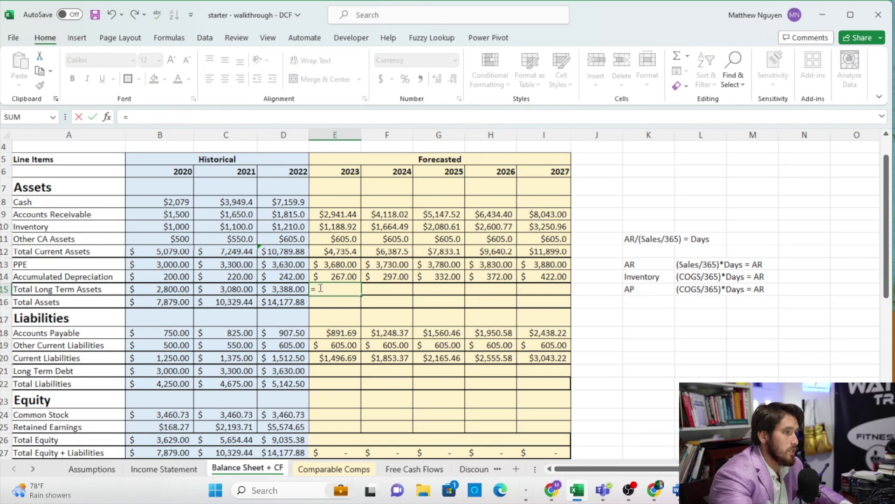
pyautogui.click(330, 265)
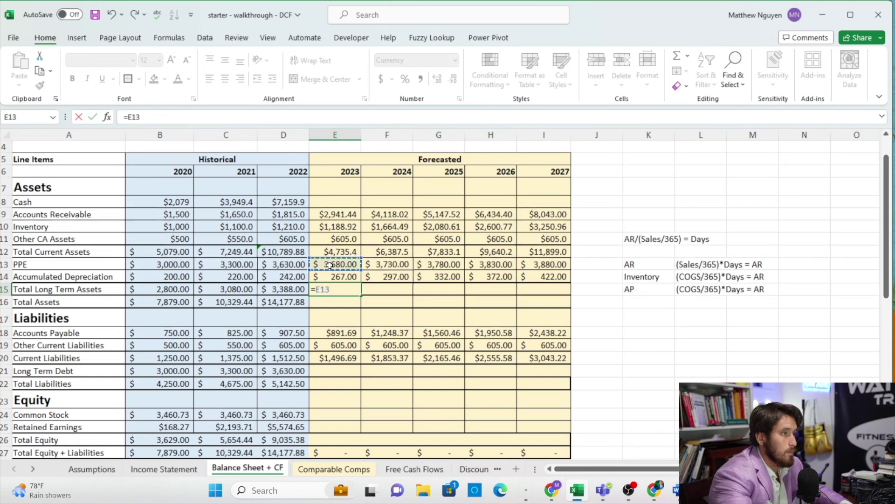
pyautogui.write('-')
pyautogui.click(335, 276)
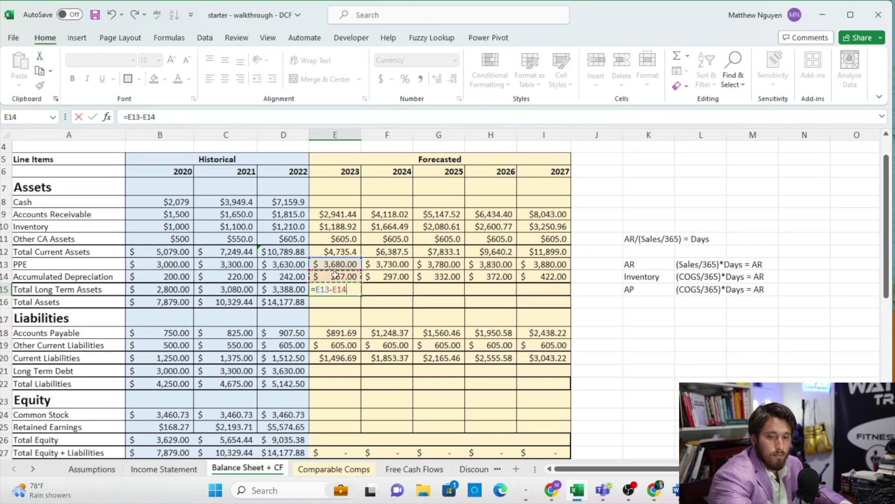
pyautogui.press('Return')
pyautogui.click(350, 290)
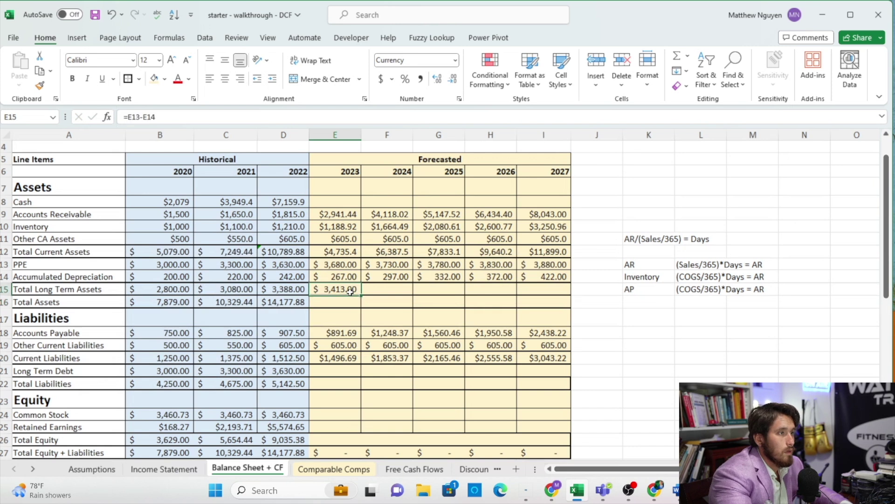
pyautogui.moveTo(362, 296); pyautogui.dragTo(565, 296)
# Calculate forecast Total Assets with =E12+E15 in E16 and copy the formula across to 2027 in I16.
pyautogui.click(354, 298)
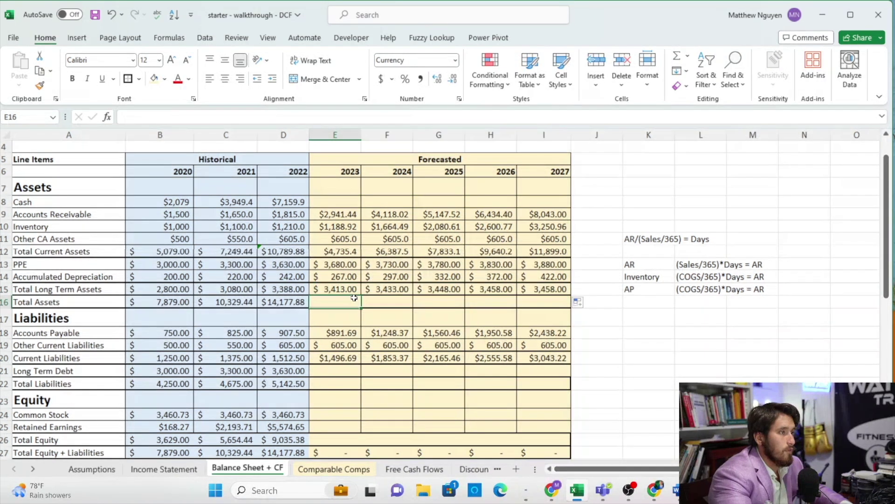
pyautogui.write('=')
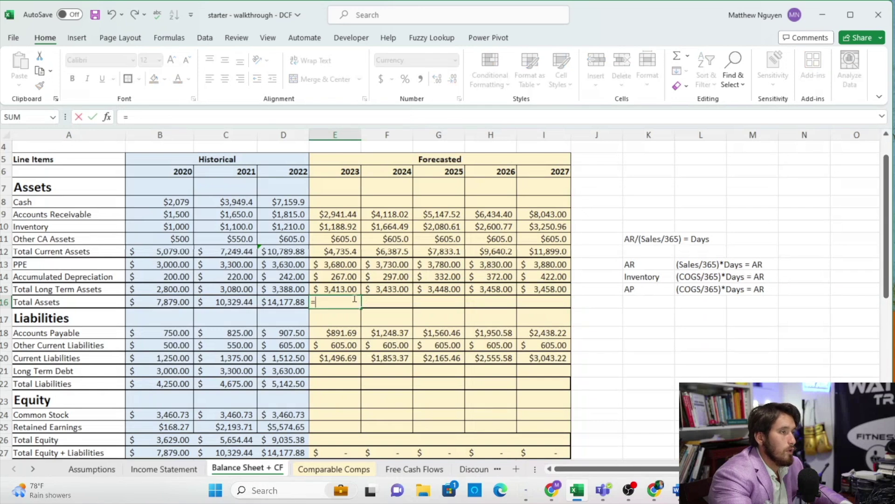
pyautogui.click(354, 252)
pyautogui.write('+')
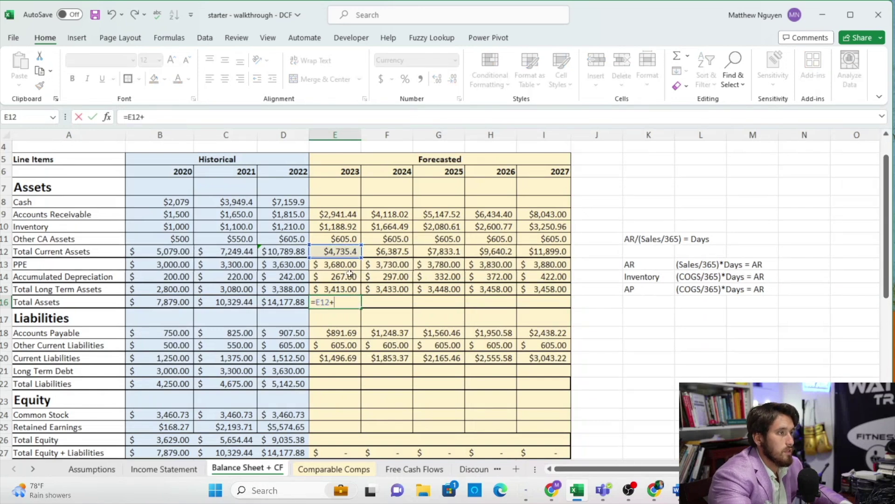
pyautogui.click(339, 289)
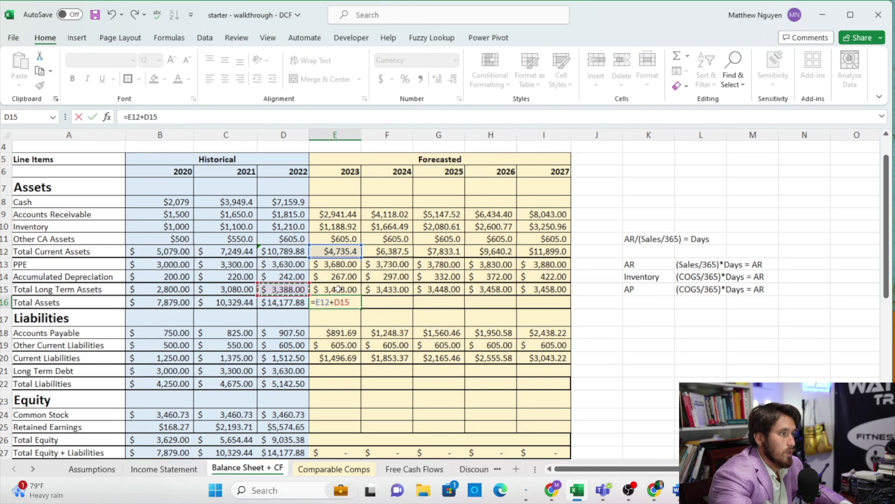
pyautogui.press('Return')
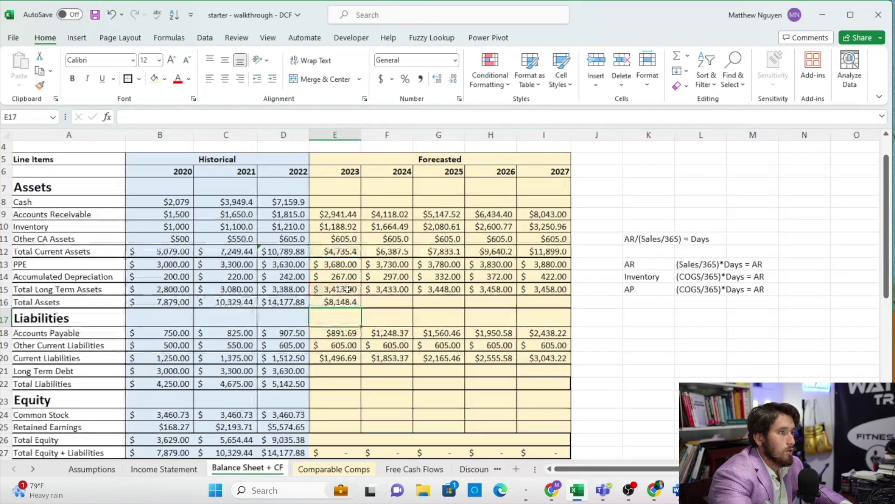
pyautogui.click(359, 302)
pyautogui.moveTo(362, 308); pyautogui.dragTo(541, 306)
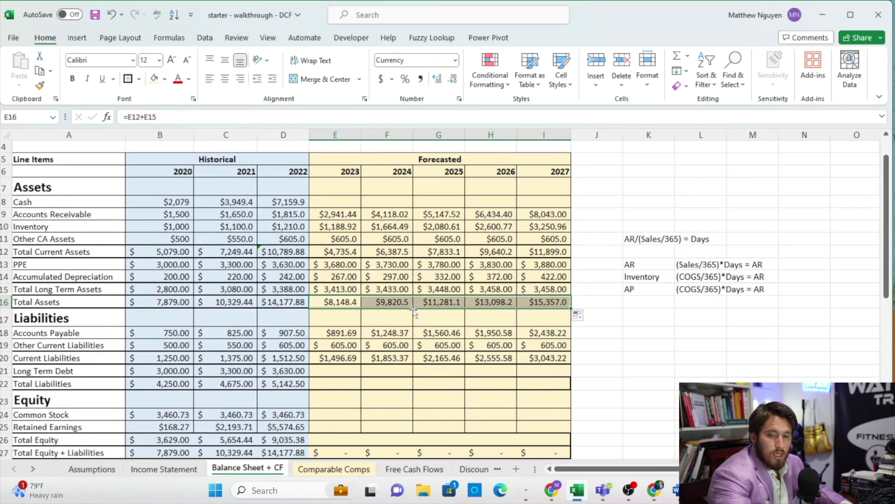
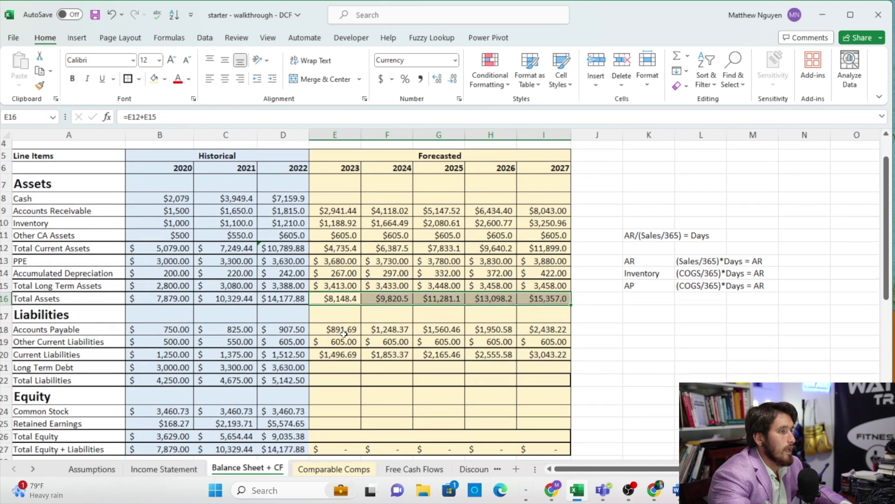
# Forecast Long Term Debt by entering =D21+Assumptions!F25 in E21 and copy the formula across to 2027 in I21.
pyautogui.scroll(-1, 341, 340)
pyautogui.click(335, 352)
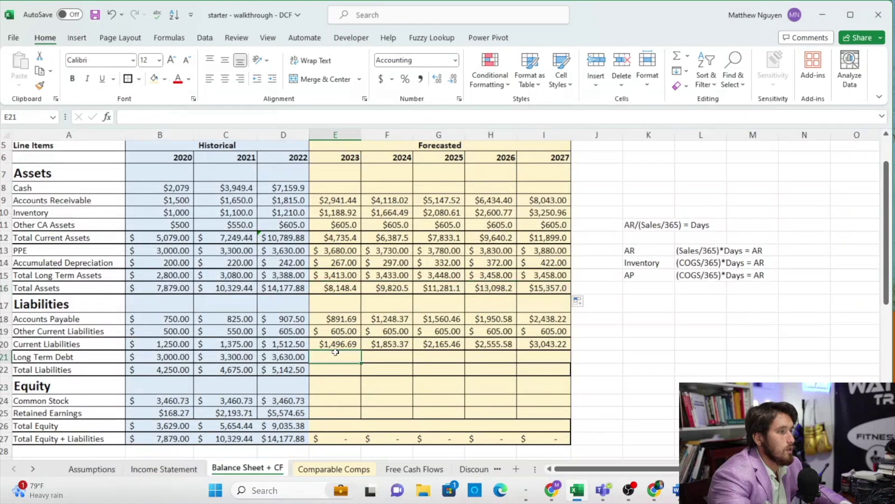
pyautogui.write('=')
pyautogui.click(300, 357)
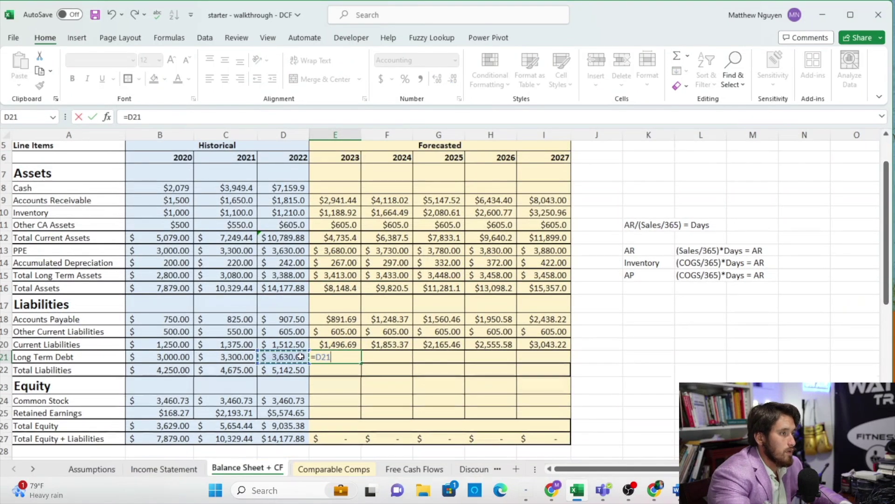
pyautogui.write('+')
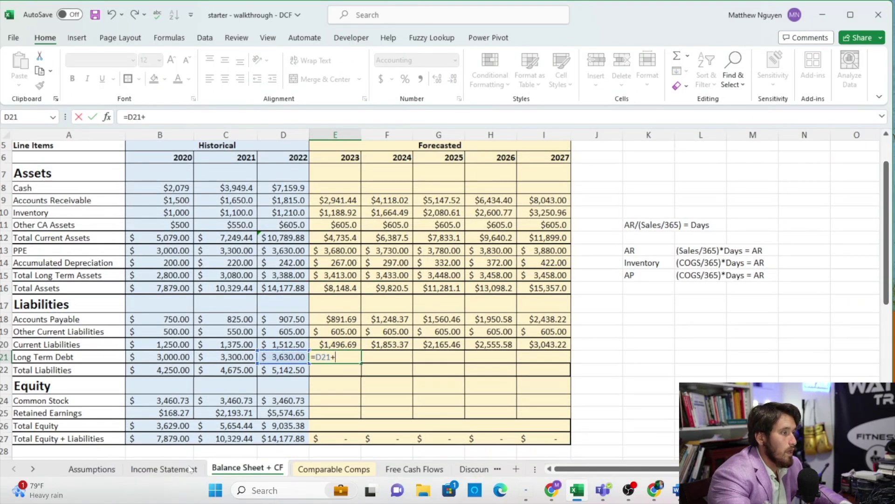
pyautogui.click(100, 469)
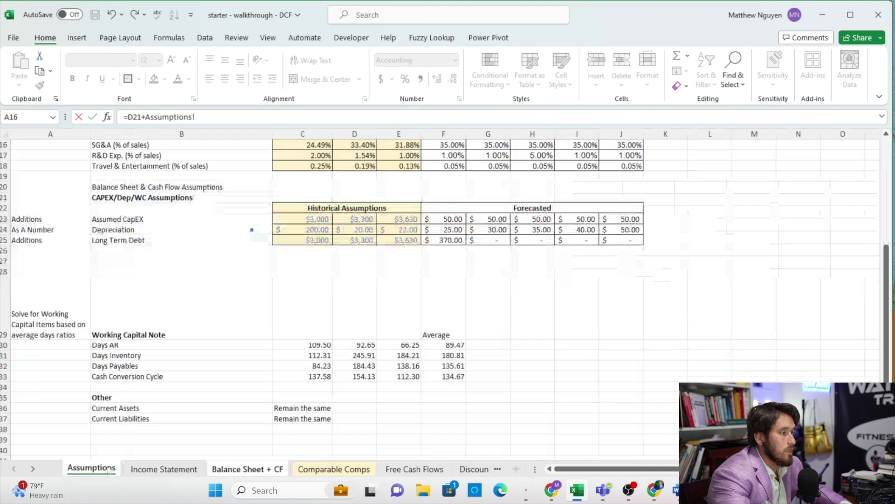
pyautogui.click(445, 239)
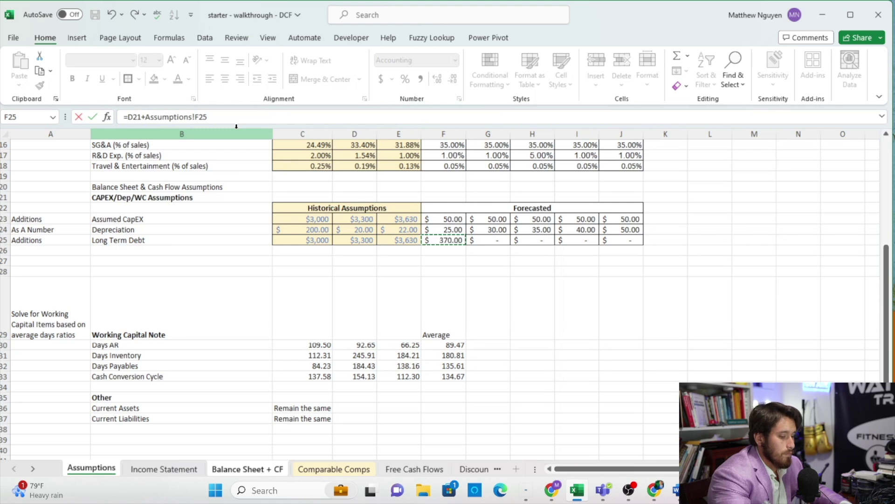
pyautogui.press('Return')
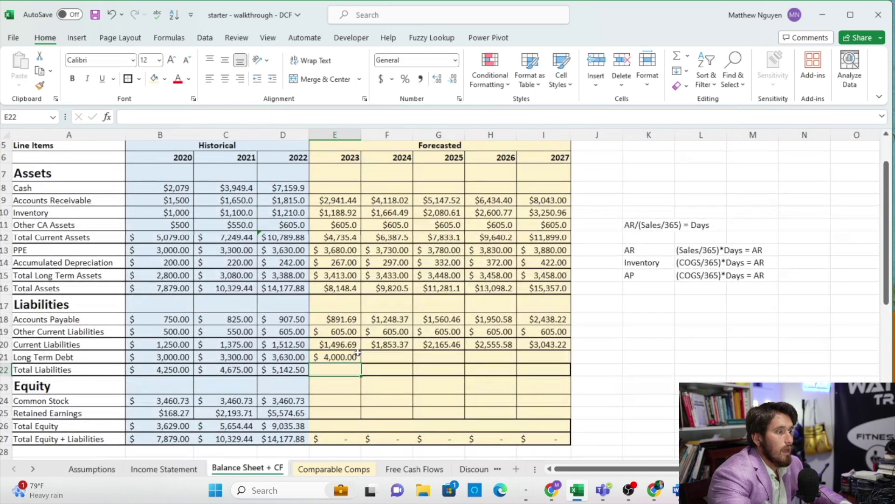
pyautogui.click(357, 353)
pyautogui.moveTo(362, 362); pyautogui.dragTo(536, 370)
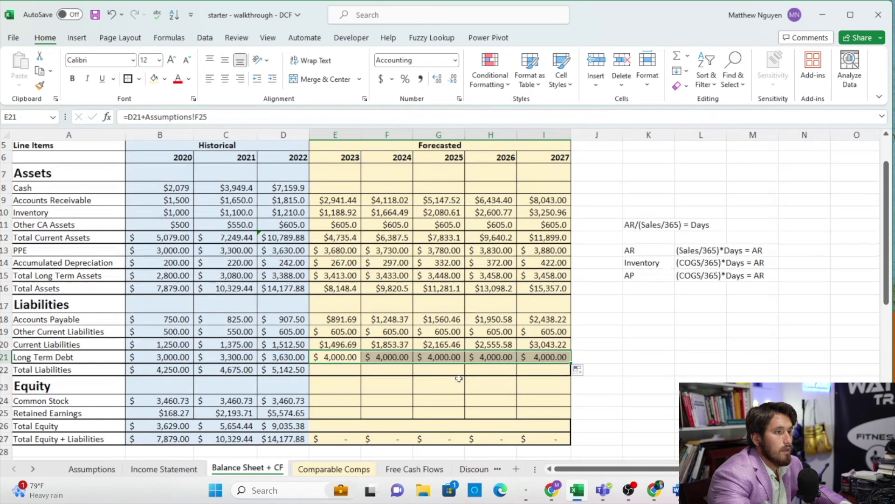
# Calculate forecast Total Liabilities with =E20+E21 in E22 and copy the formula across to 2027 in I22.
pyautogui.click(336, 369)
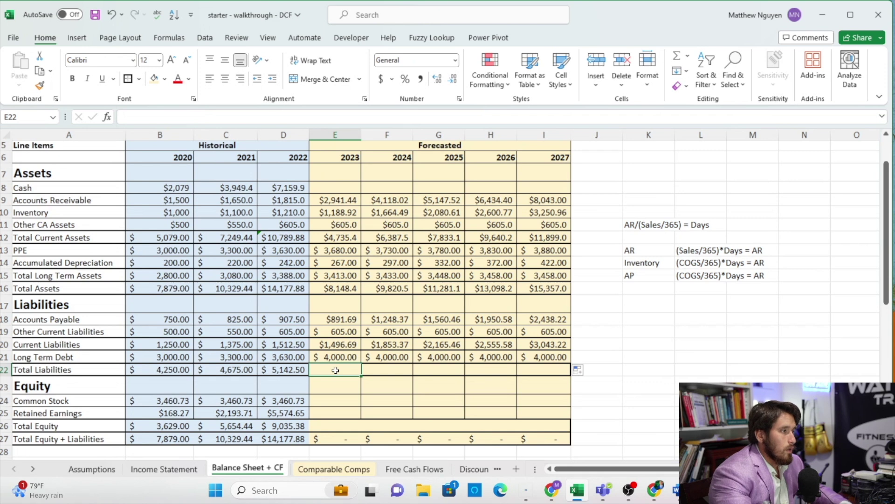
pyautogui.doubleClick(335, 370)
pyautogui.write('=')
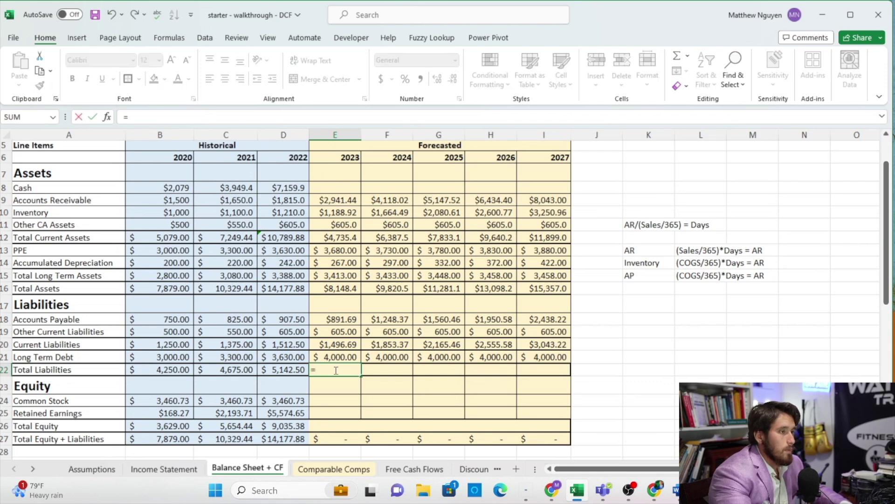
pyautogui.click(344, 348)
pyautogui.write('+')
pyautogui.click(349, 354)
pyautogui.press('Left')
pyautogui.press('Right')
pyautogui.press('Return')
pyautogui.click(351, 368)
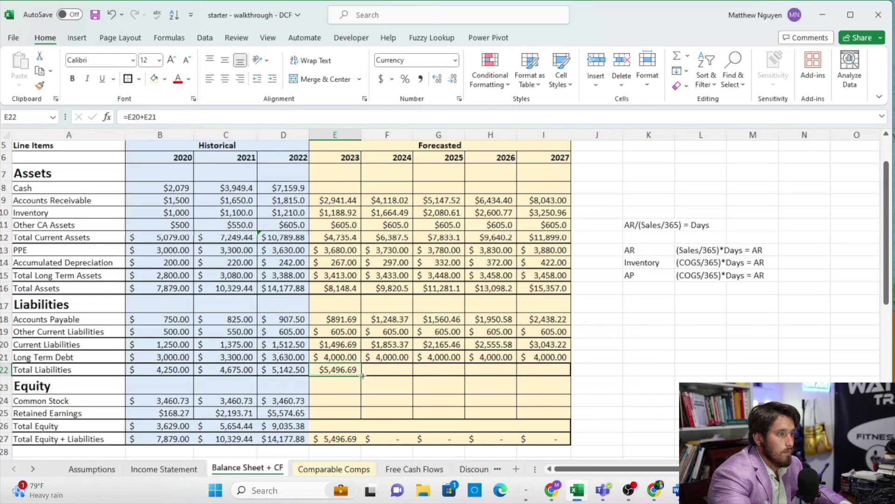
pyautogui.moveTo(362, 375); pyautogui.dragTo(552, 377)
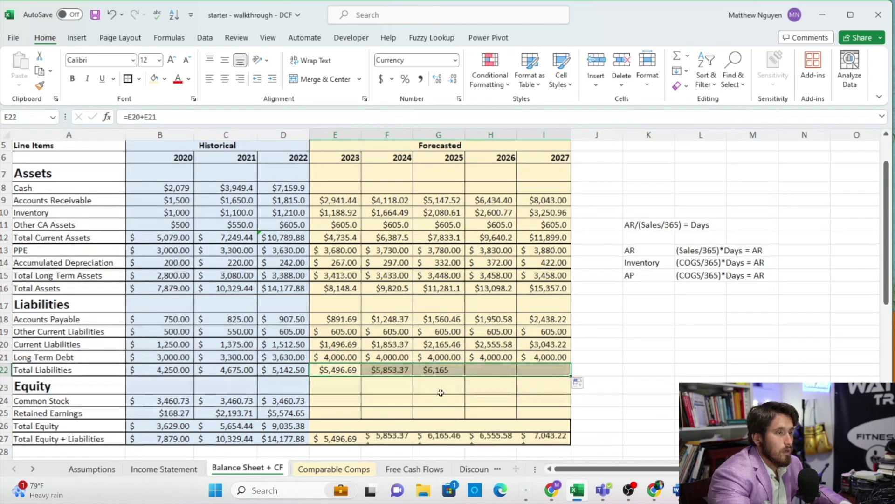
# Hold forecast Common Stock at the prior year's level with =D24 in E24 and copy the formula across to 2027 in I24.
pyautogui.click(344, 396)
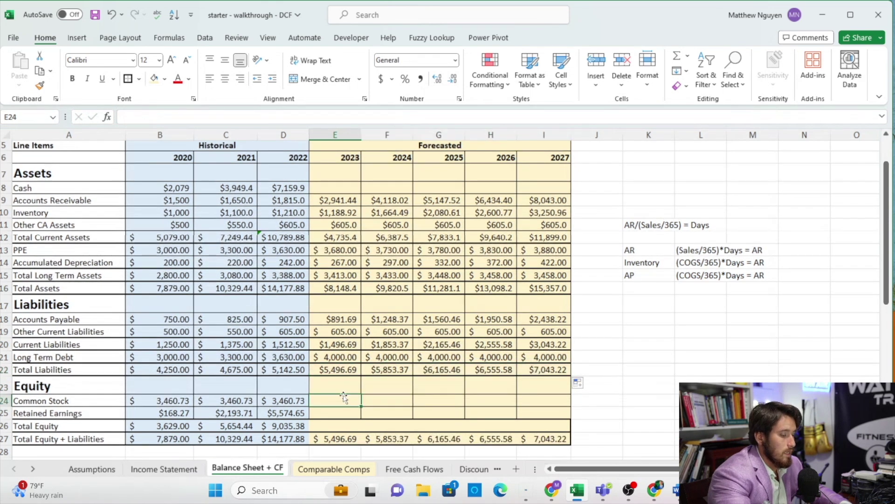
pyautogui.write('=')
pyautogui.click(292, 402)
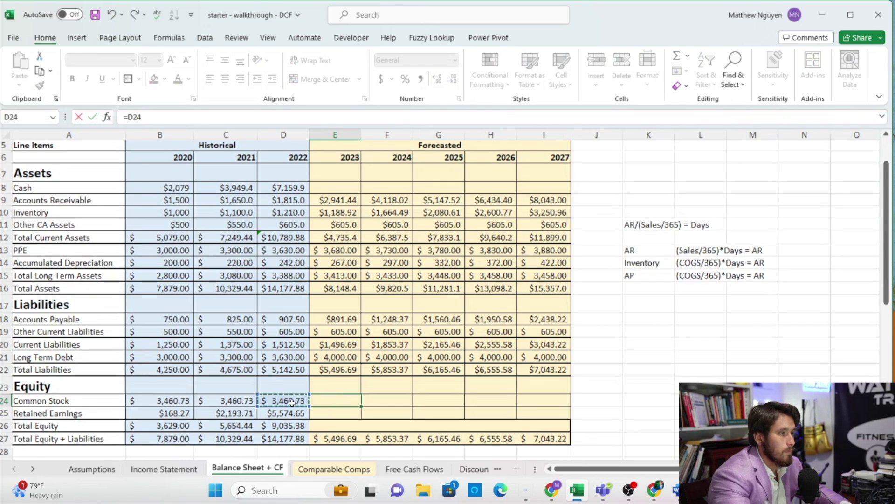
pyautogui.press('Return')
pyautogui.click(357, 402)
pyautogui.moveTo(360, 405); pyautogui.dragTo(570, 406)
# Forecast Retained Earnings by entering =D25+'Income Statement'!E19 in E25 and copy the formula across to 2027 in I25.
pyautogui.click(351, 416)
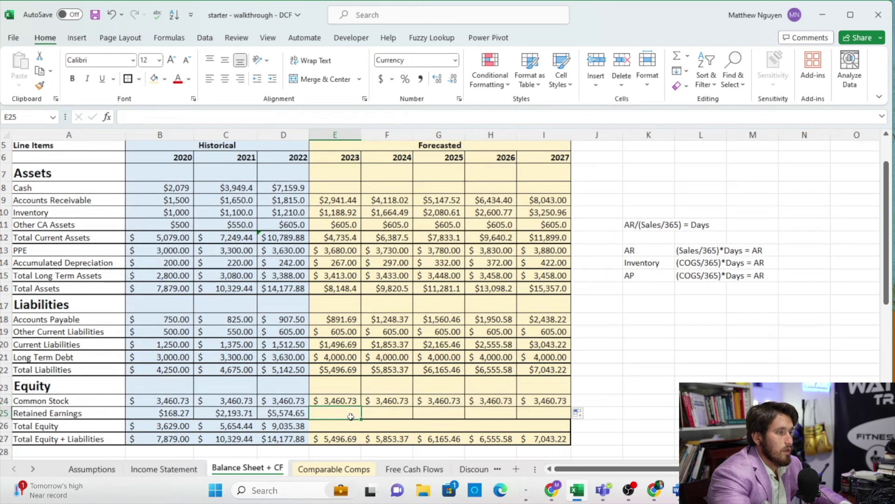
pyautogui.write('=')
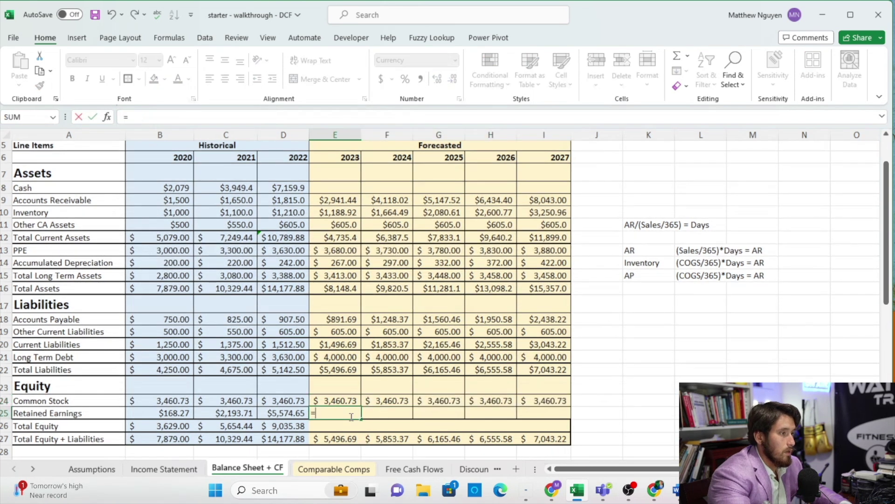
pyautogui.click(305, 414)
pyautogui.write('+')
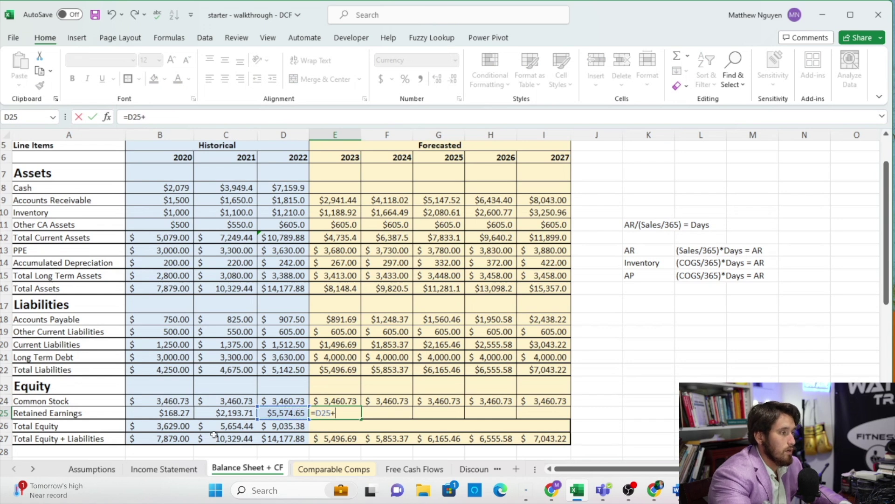
pyautogui.click(159, 470)
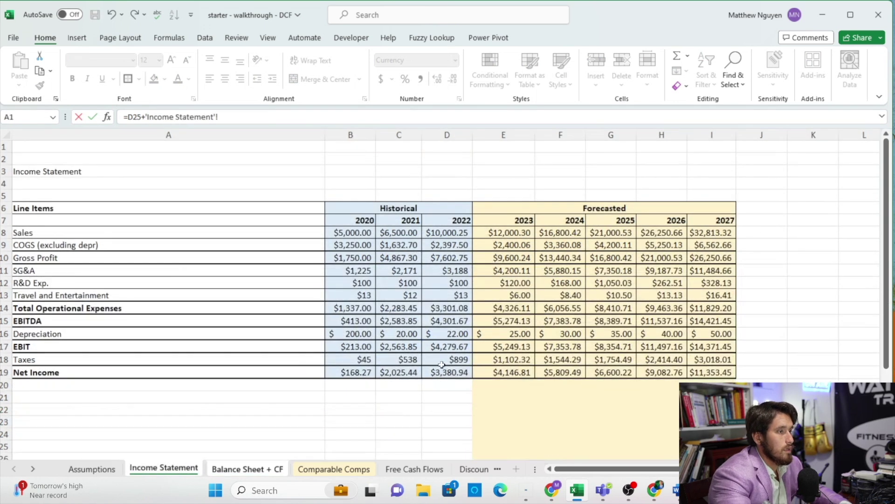
pyautogui.click(498, 373)
pyautogui.press('Return')
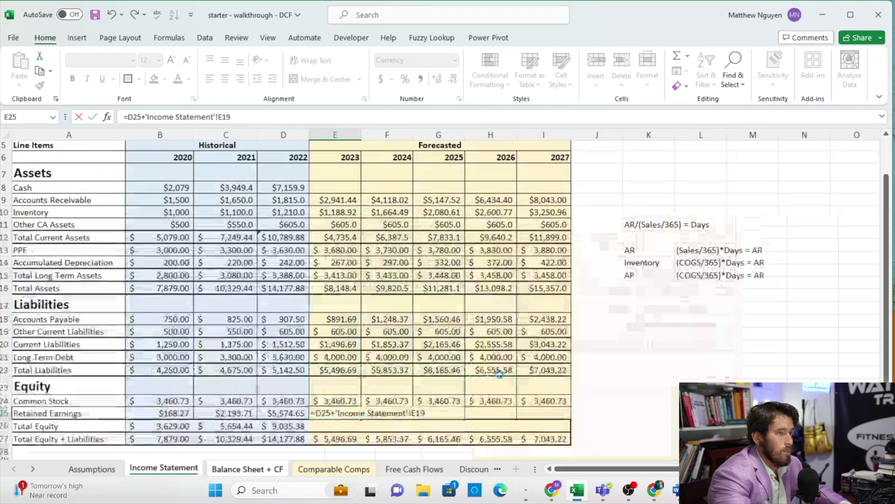
pyautogui.click(341, 414)
pyautogui.moveTo(362, 418); pyautogui.dragTo(544, 420)
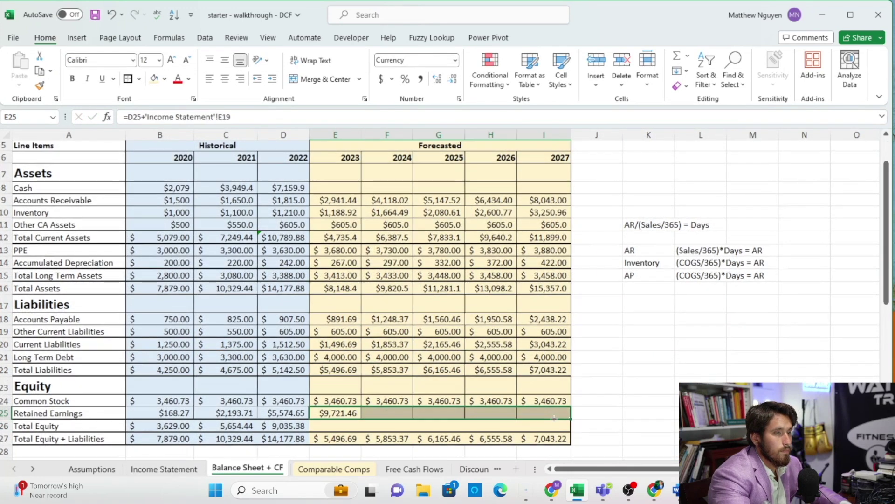
# Calculate forecast Total Equity with =E24+E25 in E26 and copy the formula across to 2027 in I26.
pyautogui.click(353, 424)
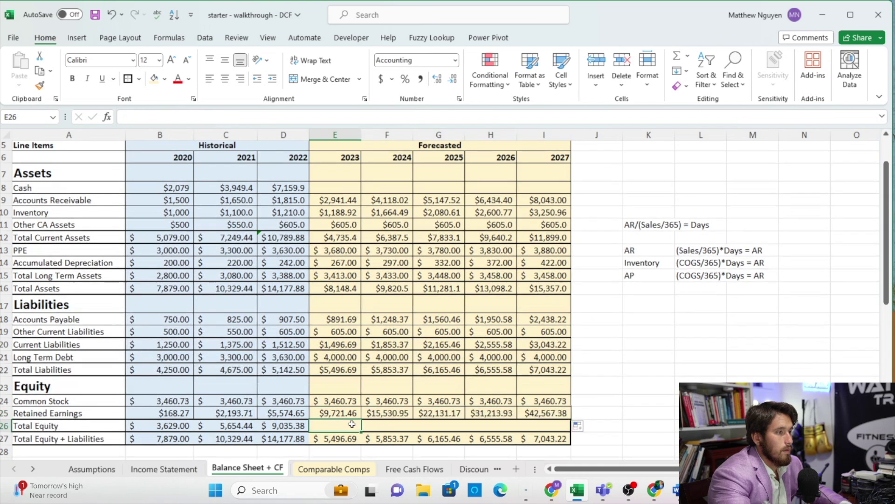
pyautogui.write('=')
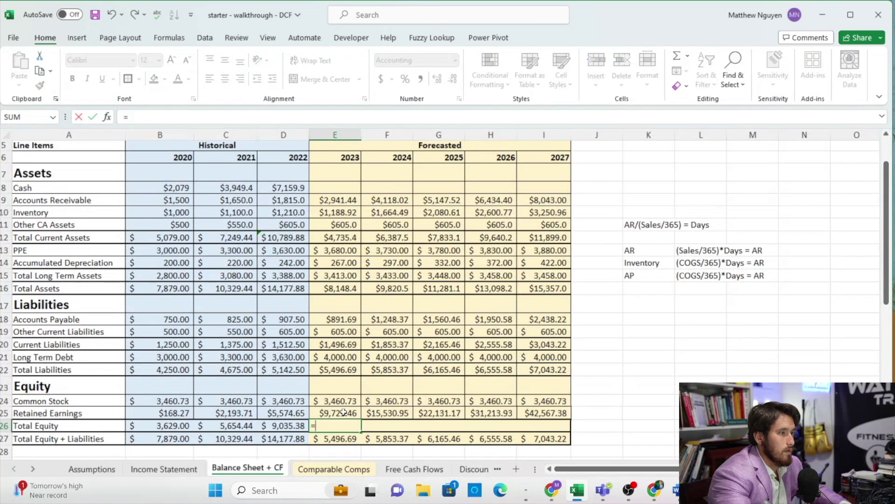
pyautogui.click(345, 404)
pyautogui.write('+')
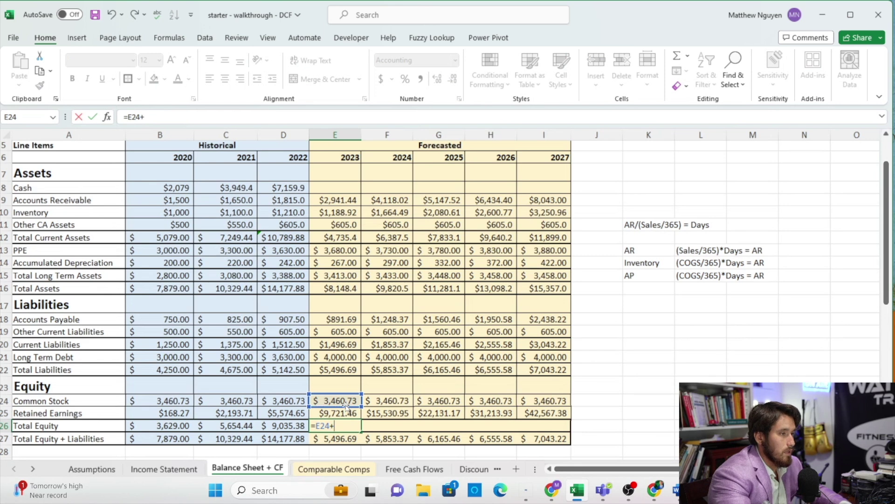
pyautogui.click(348, 413)
pyautogui.press('Return')
pyautogui.click(352, 427)
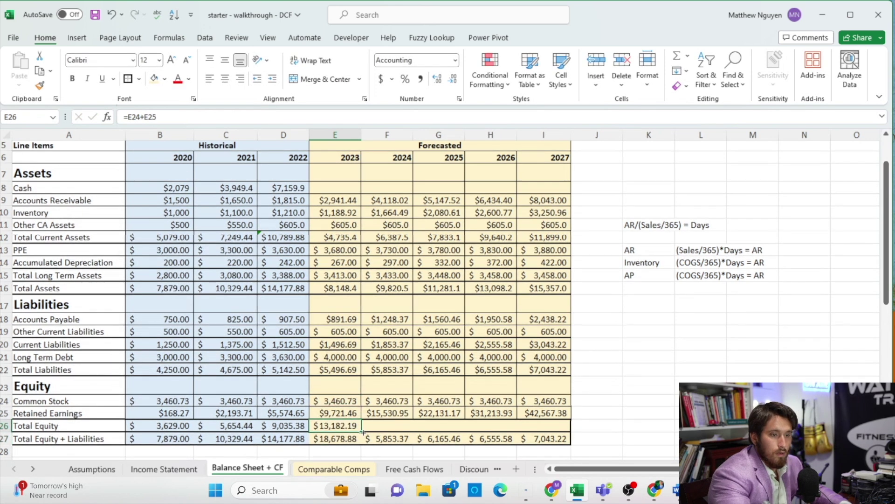
pyautogui.moveTo(362, 434); pyautogui.dragTo(552, 411)
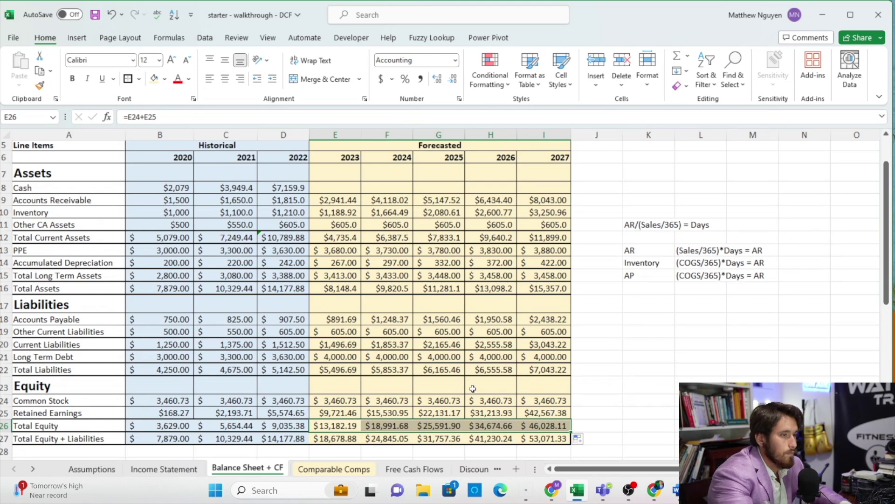
# Delete the stray value in E31 below the balance sheet's Check row.
pyautogui.scroll(-1, 472, 389)
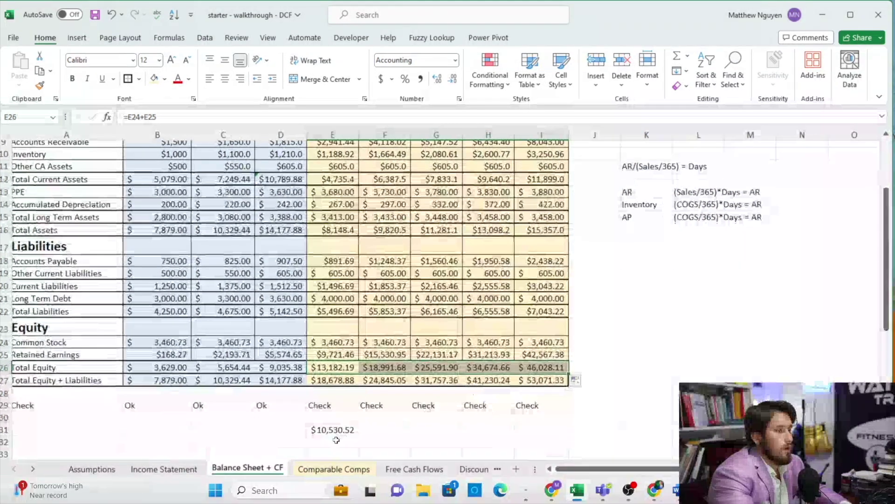
pyautogui.click(329, 430)
pyautogui.doubleClick(328, 429)
pyautogui.press('Escape')
pyautogui.press('BackSpace')
pyautogui.press('Return')
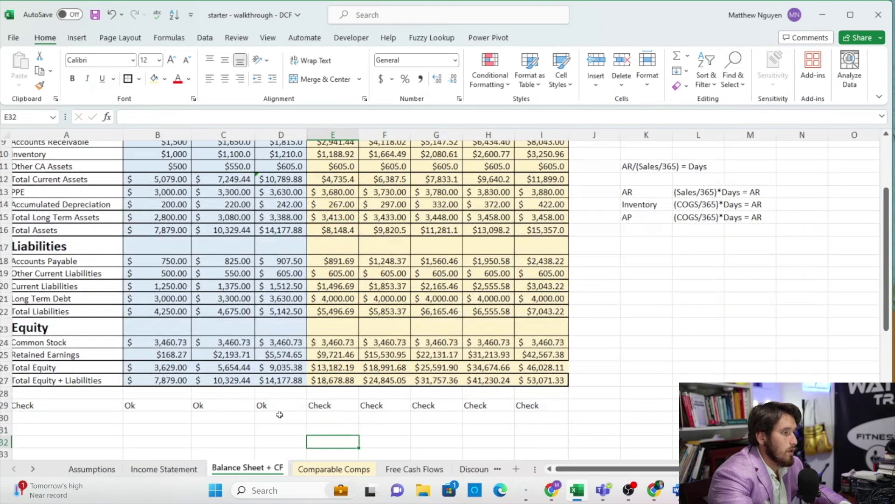
# Examine the balance check formula in B29 and the 2023 Total Equity + Liabilities and Check cells.
pyautogui.click(163, 410)
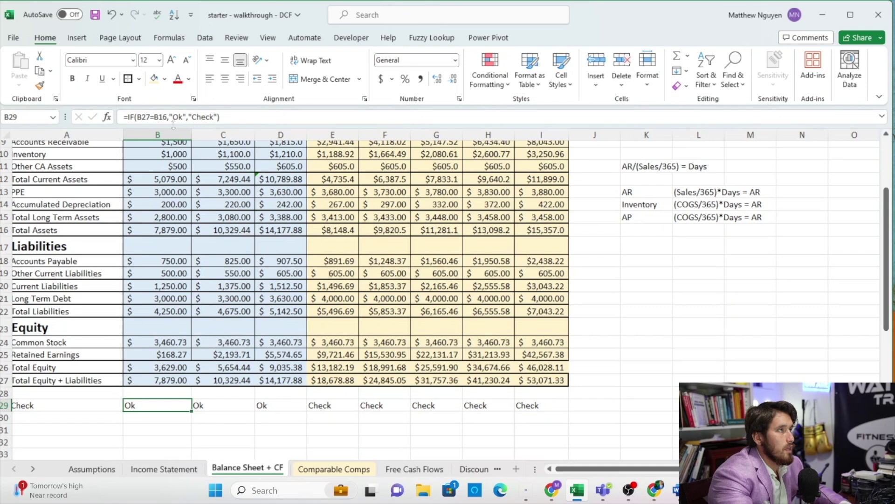
pyautogui.moveTo(347, 368); pyautogui.dragTo(336, 413)
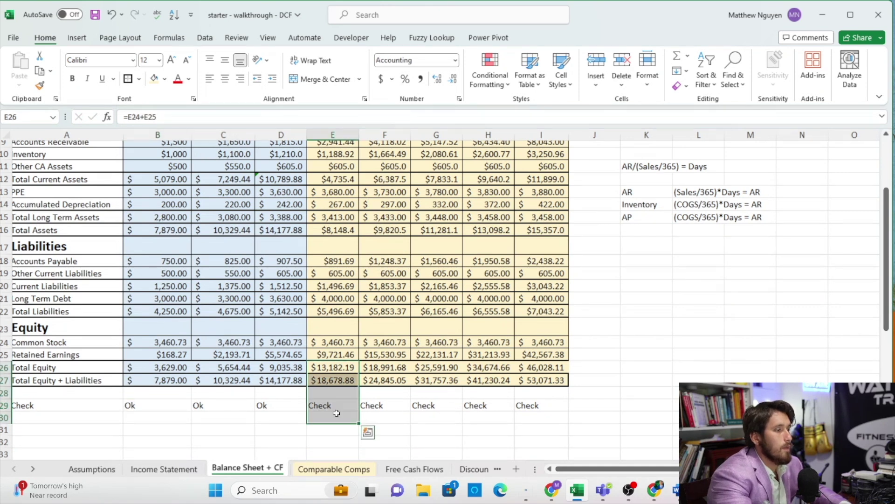
pyautogui.click(206, 392)
# Link the cash flow statement's 2023 Net Income in E37 to the Income Statement's 2023 Net Income with ='Income Statement'!E19.
pyautogui.scroll(-2, 207, 391)
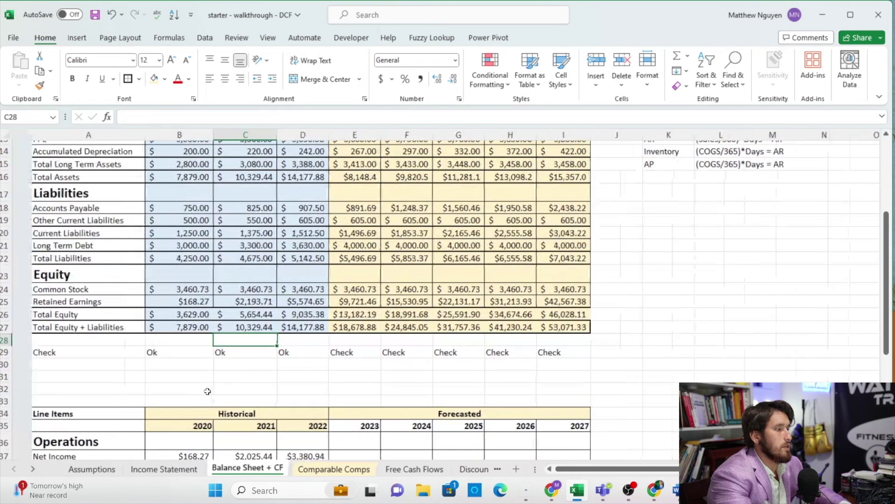
pyautogui.scroll(-2, 208, 391)
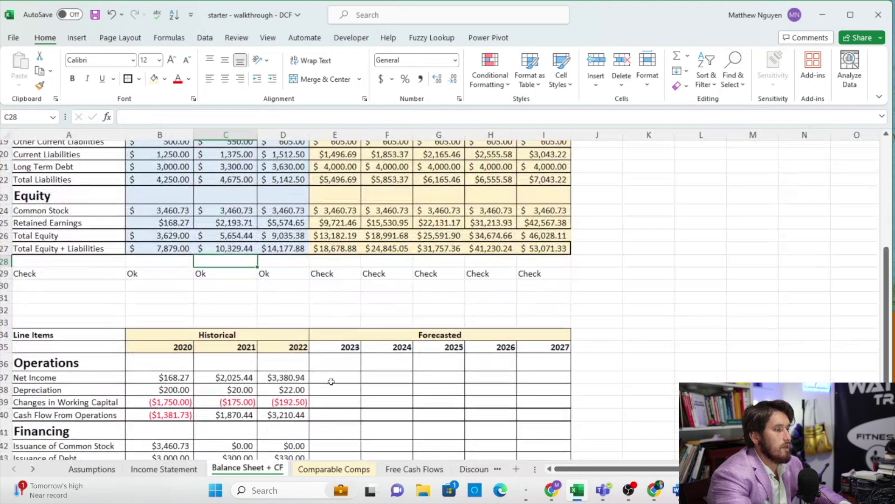
pyautogui.click(331, 381)
pyautogui.write('=')
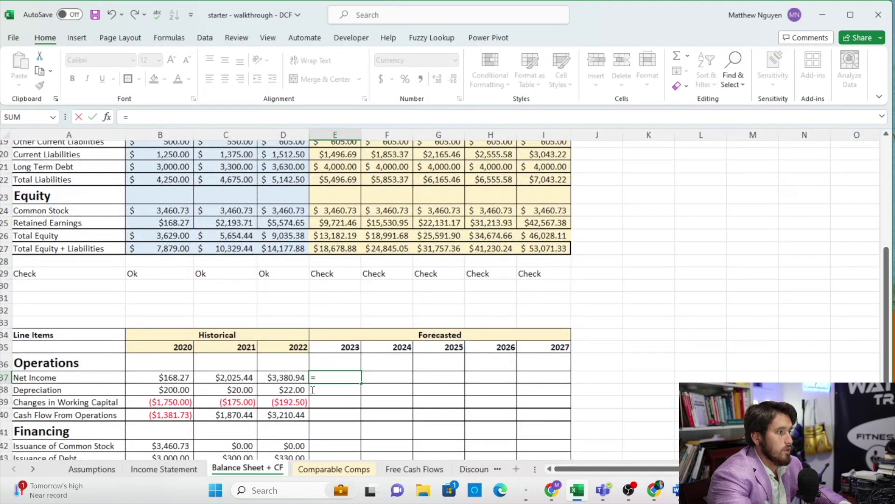
pyautogui.click(164, 468)
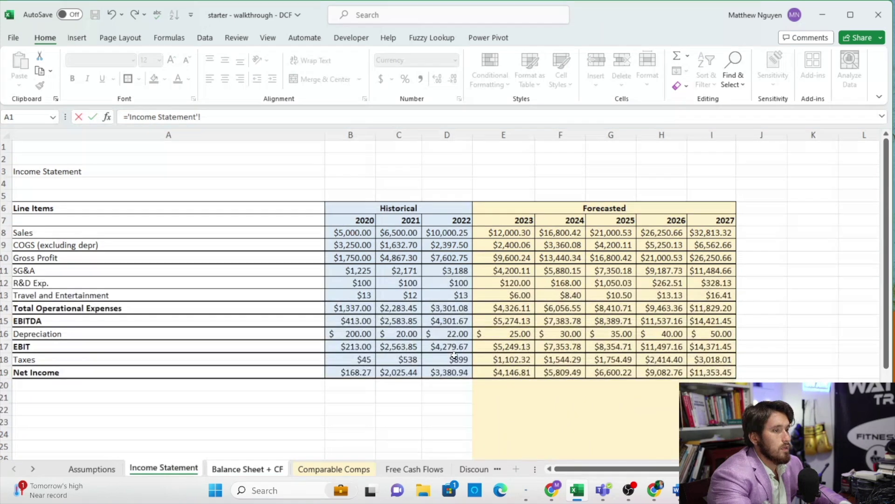
pyautogui.click(492, 373)
pyautogui.write('+')
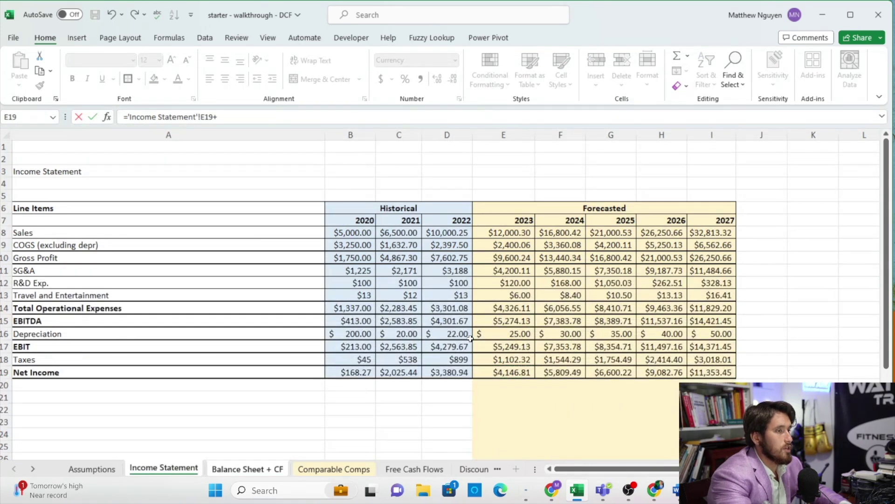
pyautogui.click(492, 336)
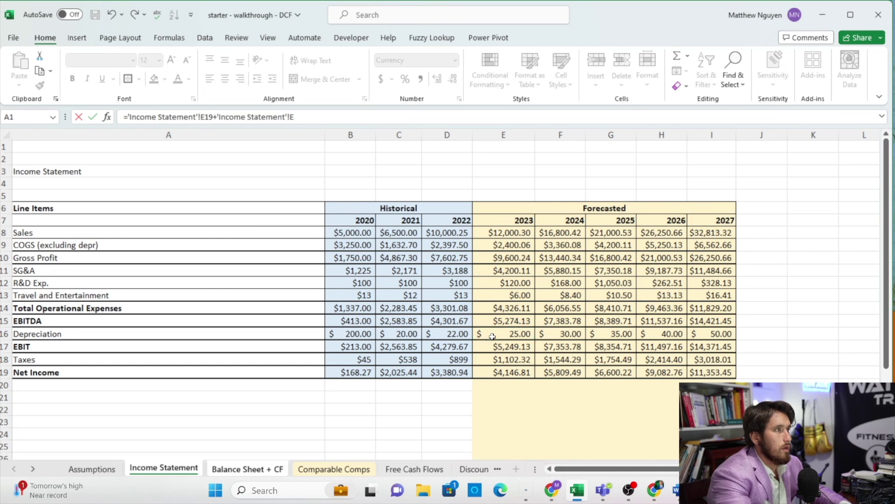
pyautogui.press('BackSpace')
pyautogui.press('BackSpace')
pyautogui.press('BackSpace')
pyautogui.press('BackSpace')
pyautogui.press('BackSpace')
pyautogui.press('BackSpace')
pyautogui.press('BackSpace')
pyautogui.press('BackSpace')
pyautogui.press('BackSpace')
pyautogui.press('BackSpace')
pyautogui.press('BackSpace')
pyautogui.press('BackSpace')
pyautogui.press('BackSpace')
pyautogui.press('BackSpace')
pyautogui.press('BackSpace')
pyautogui.press('BackSpace')
pyautogui.press('BackSpace')
pyautogui.press('BackSpace')
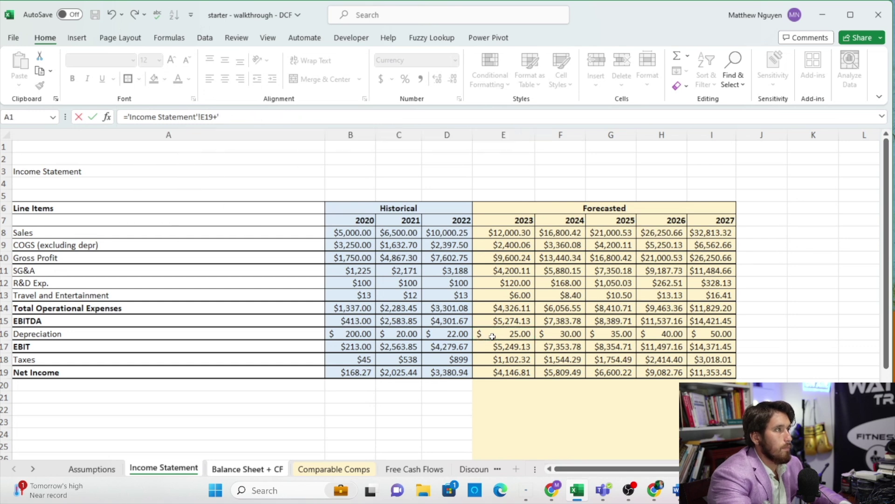
# Confirm the Net Income formula in E37 and copy it across to 2027 in I37.
pyautogui.press('Return')
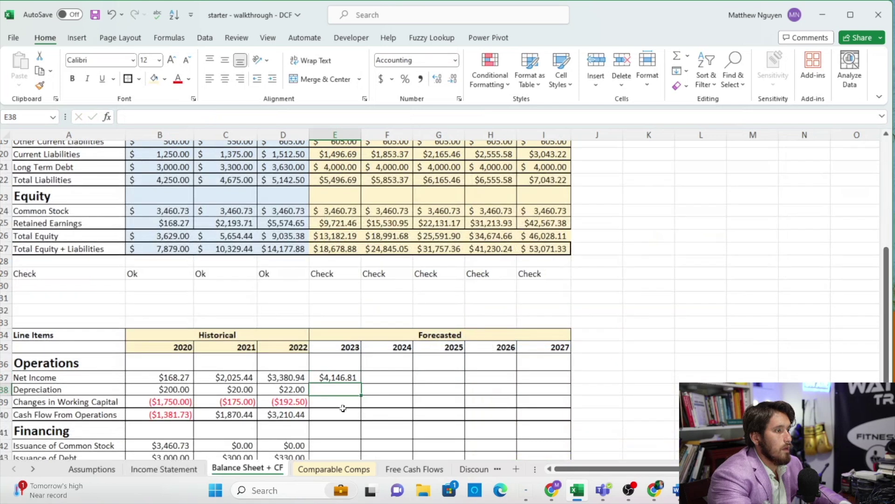
pyautogui.click(350, 378)
pyautogui.moveTo(363, 383); pyautogui.dragTo(569, 384)
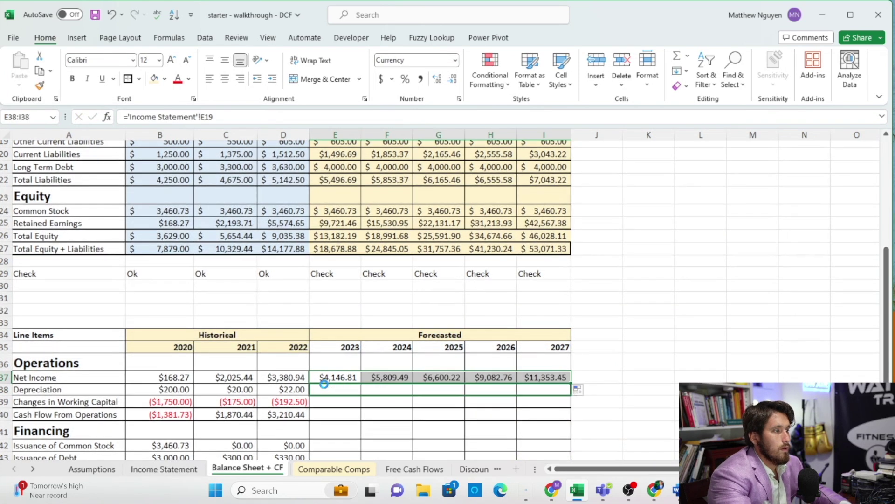
# Link the cash flow statement's Depreciation with ='Income Statement'!E16 in E38 and copy the formula across to 2027 in I38.
pyautogui.click(324, 387)
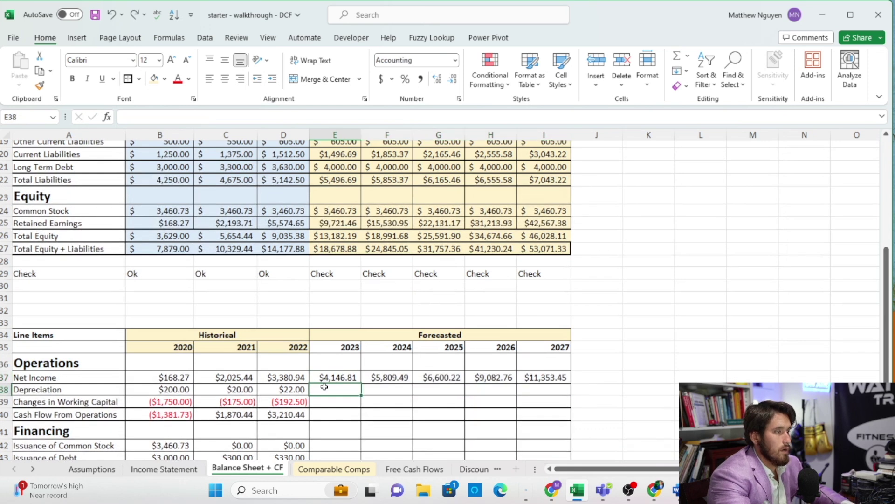
pyautogui.write('=')
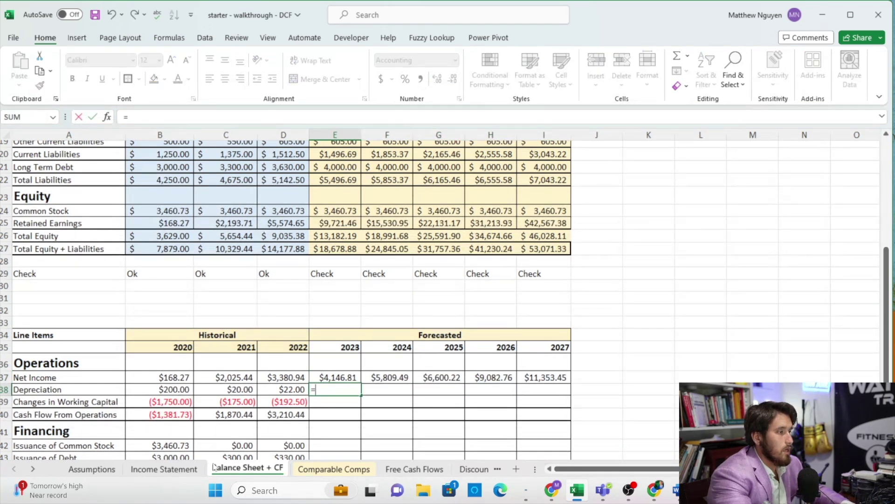
pyautogui.click(164, 468)
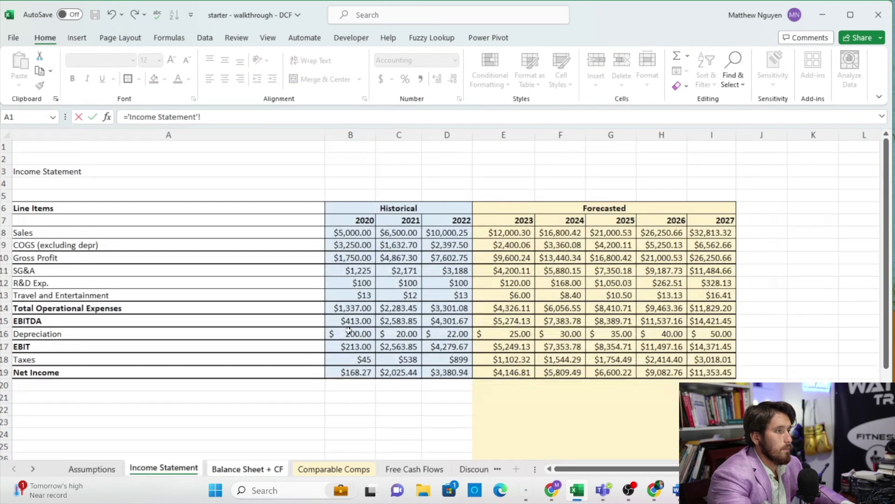
pyautogui.click(519, 333)
pyautogui.press('Return')
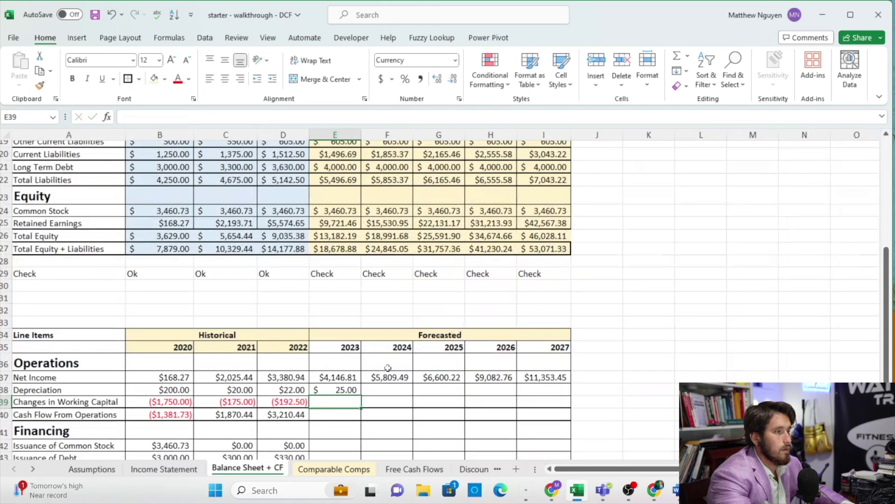
pyautogui.click(357, 389)
pyautogui.moveTo(363, 396); pyautogui.dragTo(559, 405)
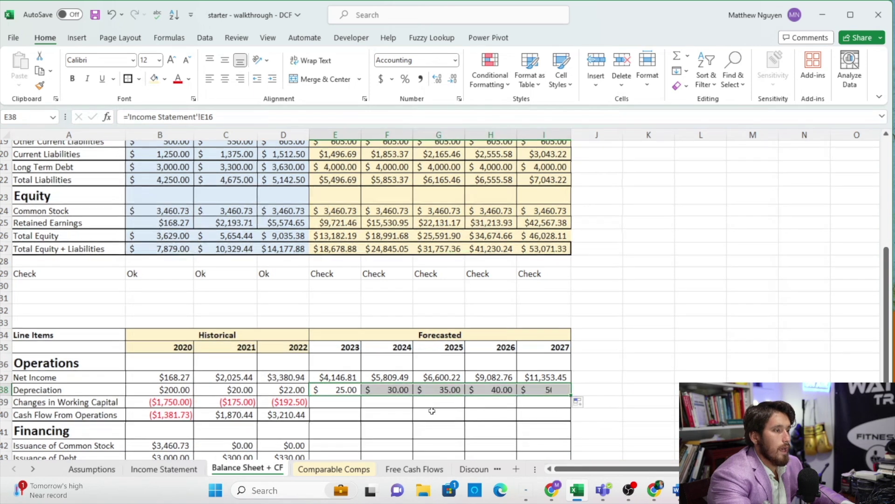
# Begin the 2023 Changes in Working Capital formula in E39 by summing 2022 receivables, inventory and other current assets with =(SUM(D9:D11.
pyautogui.click(362, 402)
pyautogui.write('=(E12')
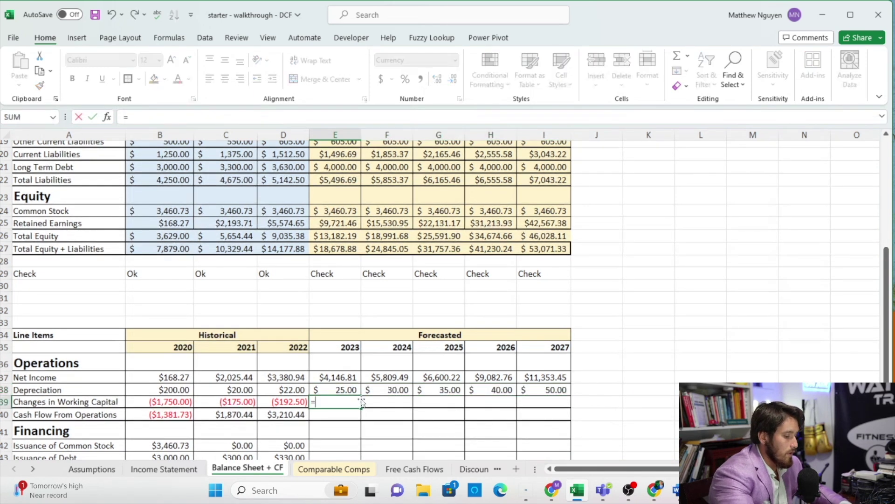
pyautogui.scroll(-1, 326, 354)
pyautogui.press('BackSpace')
pyautogui.press('BackSpace')
pyautogui.press('BackSpace')
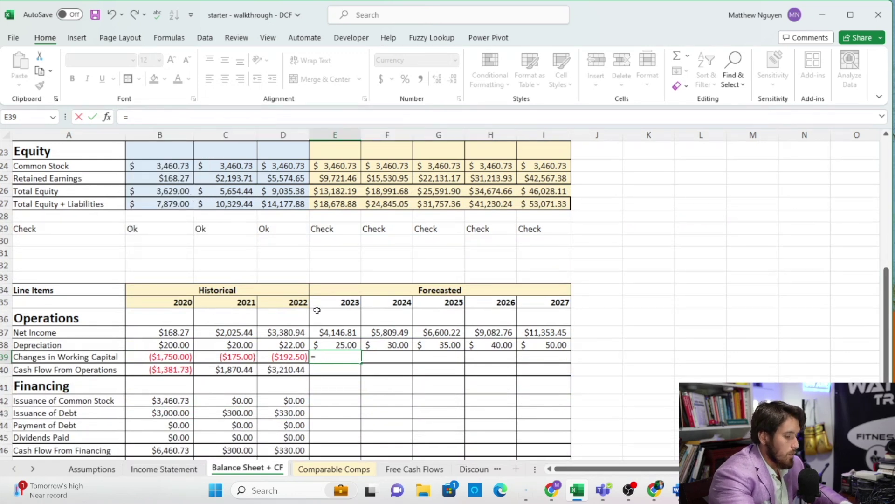
pyautogui.write('S')
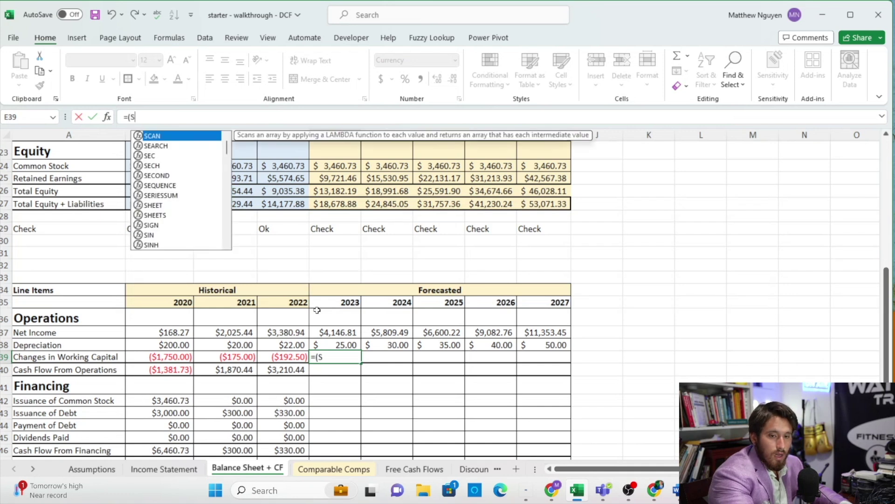
pyautogui.write('UM(')
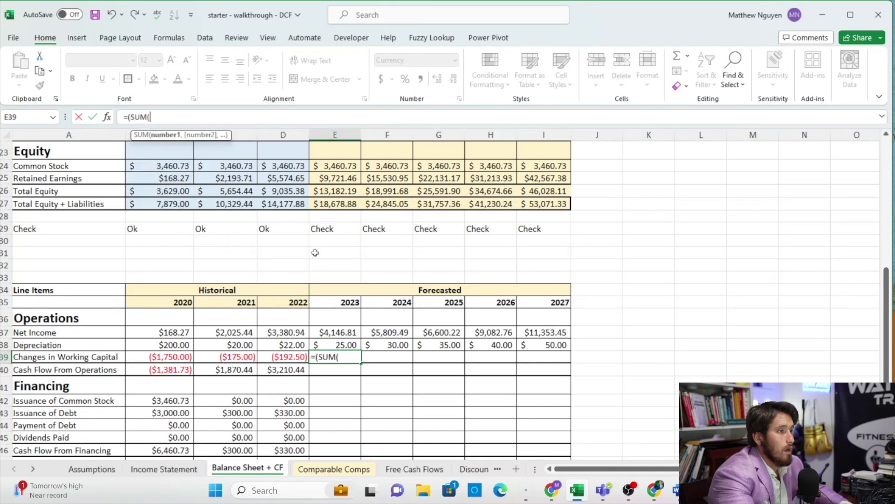
pyautogui.scroll(6, 316, 252)
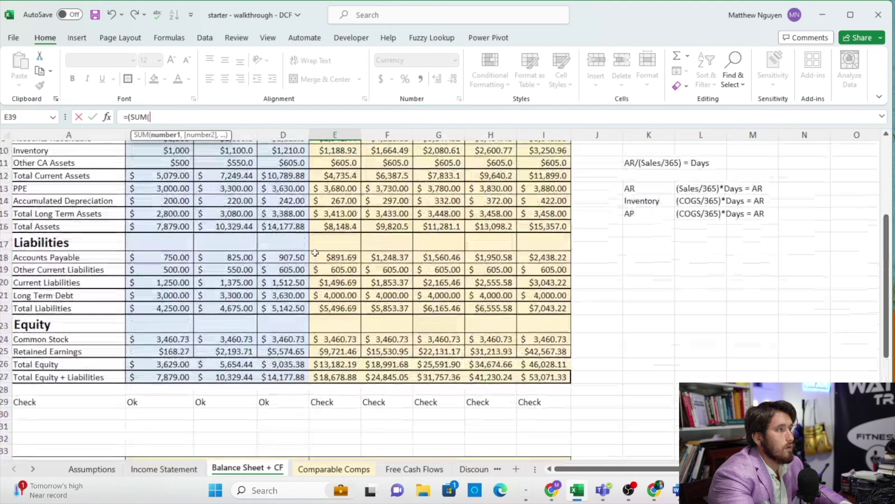
pyautogui.scroll(1, 315, 252)
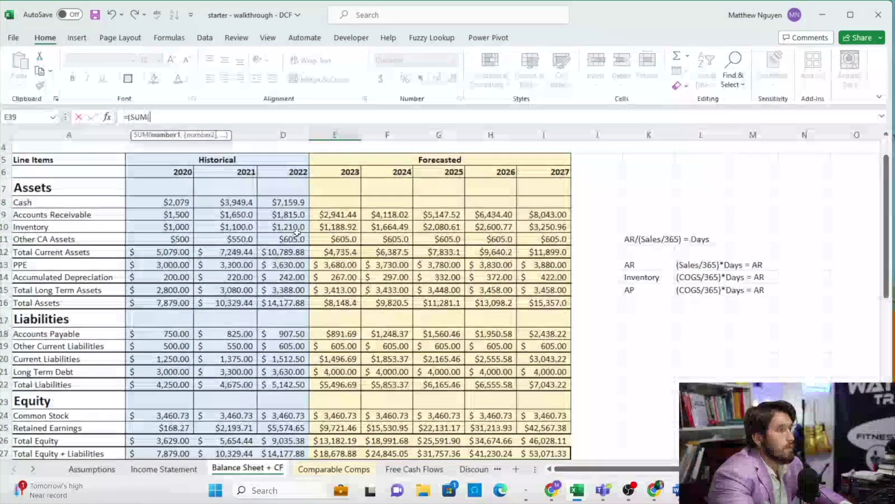
pyautogui.click(290, 216)
pyautogui.write(',')
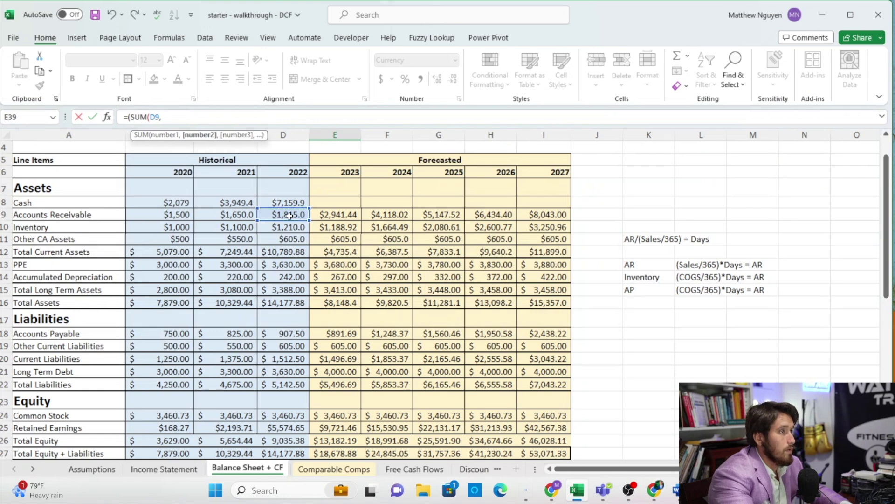
pyautogui.click(289, 226)
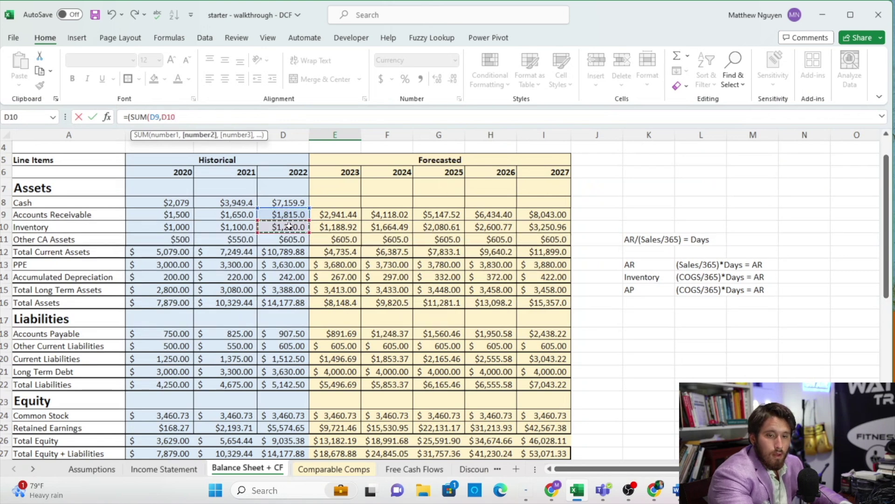
pyautogui.press('BackSpace')
pyautogui.press('BackSpace')
pyautogui.press('BackSpace')
pyautogui.press('BackSpace')
pyautogui.write(':')
pyautogui.click(291, 237)
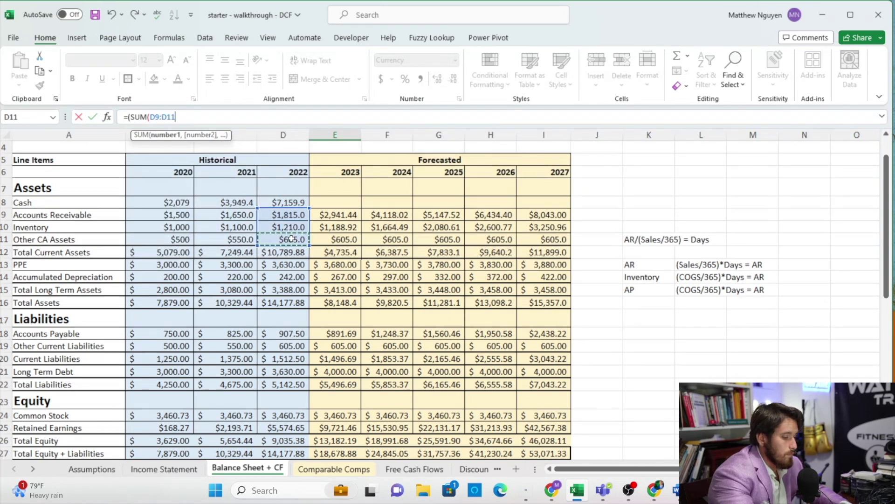
# Subtract 2022 Current Liabilities in D20 from that sum and close the first bracket, giving =(SUM(D9:D11)-D20).
pyautogui.write(')-')
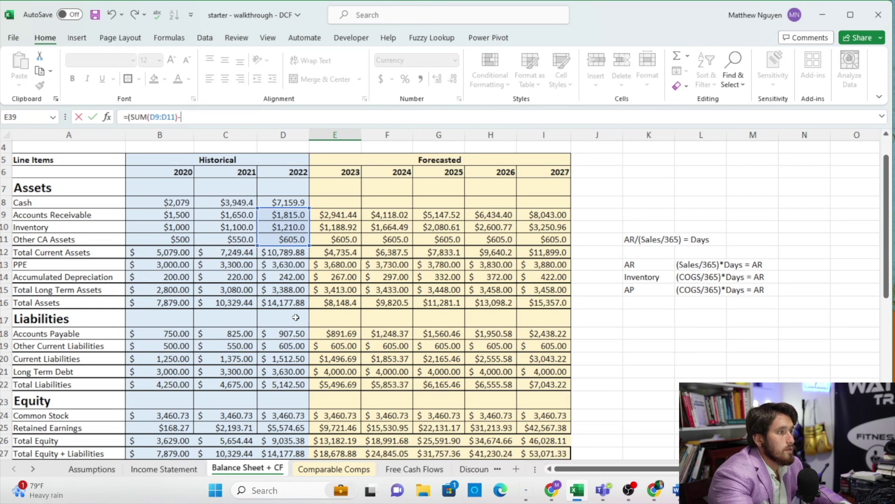
pyautogui.scroll(-1, 295, 323)
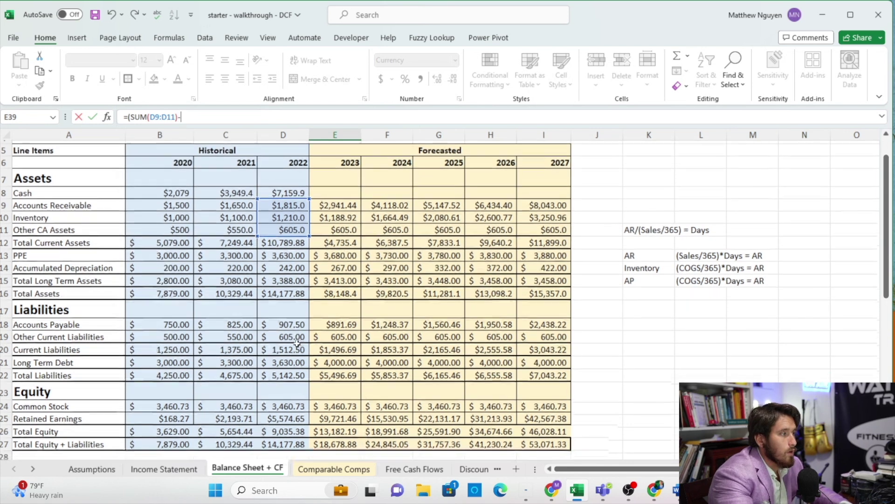
pyautogui.write('-')
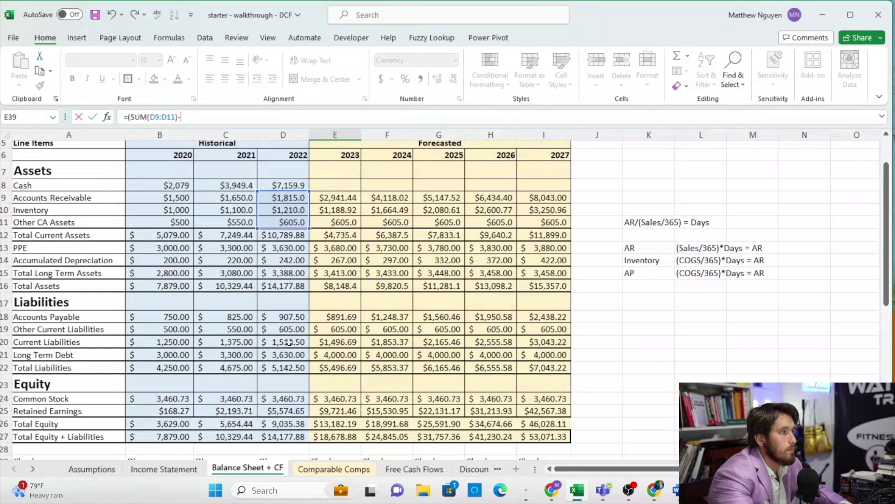
pyautogui.click(289, 341)
pyautogui.write(')')
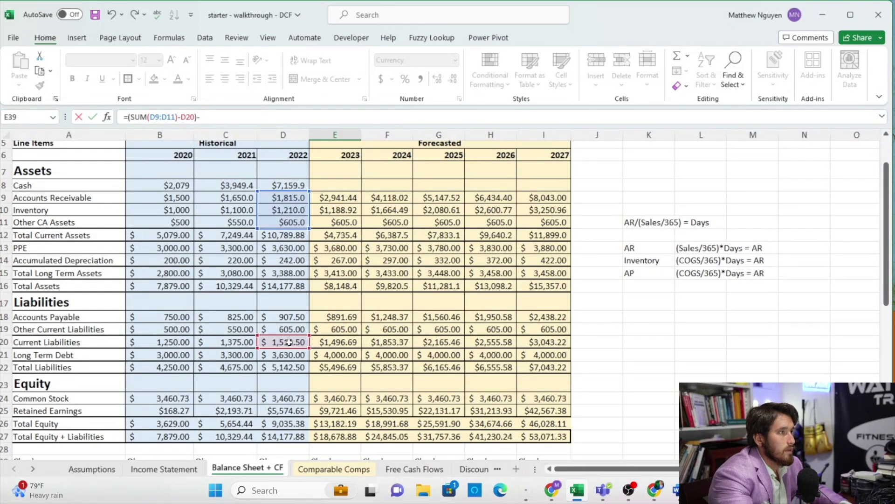
# Complete the E39 formula by subtracting 2023 working capital: =(SUM(D9:D11)-D20)-(SUM(E9:E11)-E20).
pyautogui.write('-SUM(')
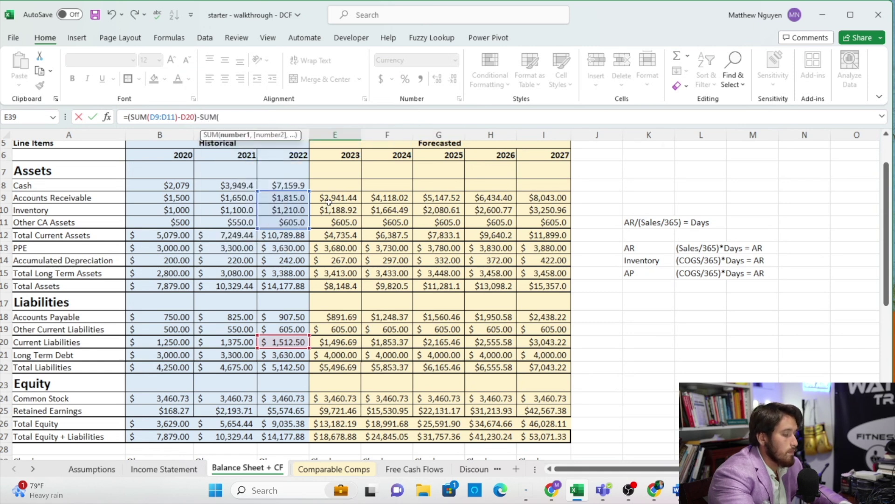
pyautogui.moveTo(330, 199); pyautogui.dragTo(335, 220)
pyautogui.write(')')
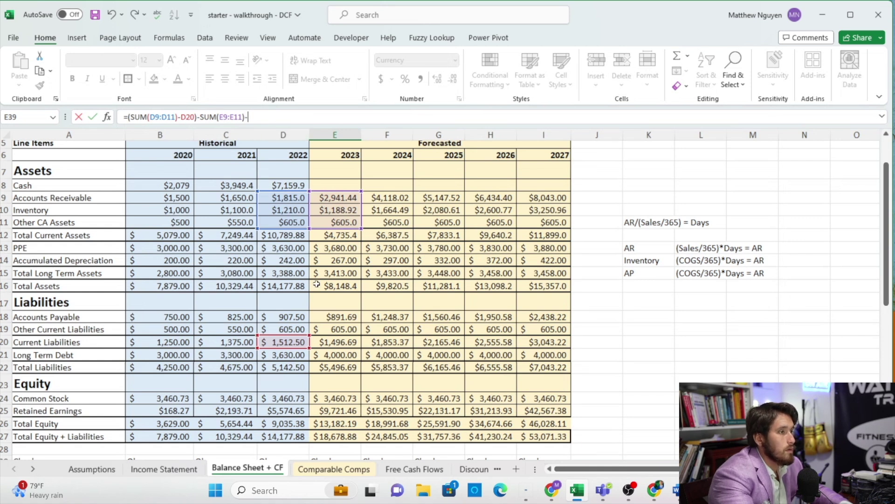
pyautogui.write('-')
pyautogui.click(330, 345)
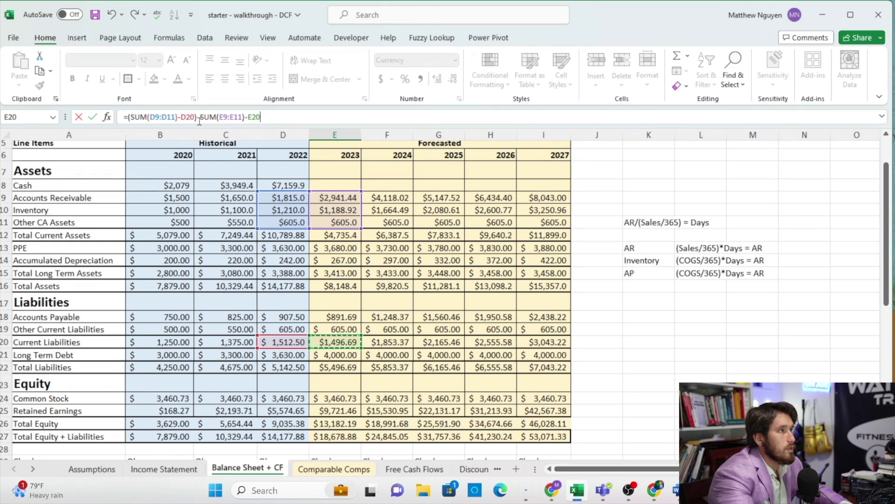
pyautogui.click(200, 117)
pyautogui.write('(')
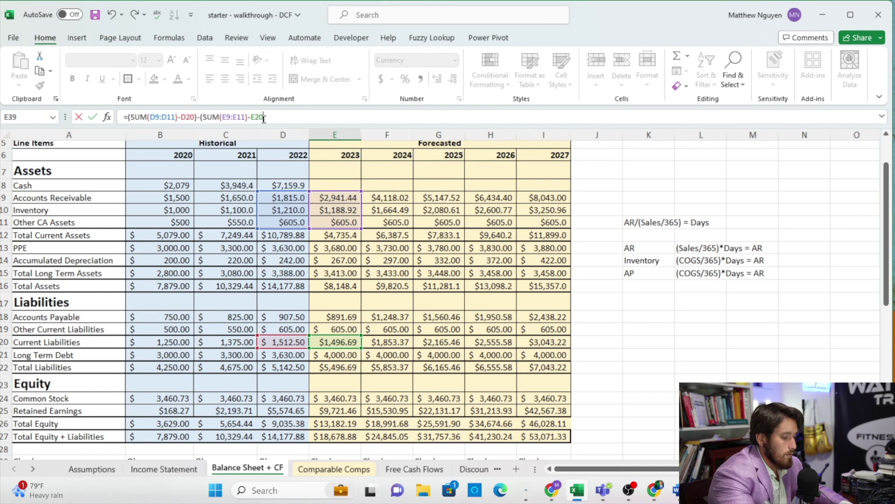
pyautogui.press('Return')
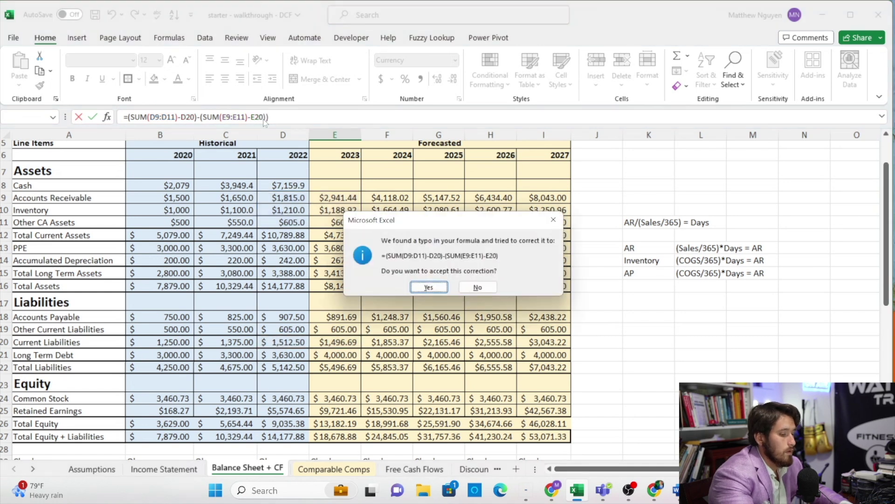
pyautogui.press('Return')
pyautogui.press('Return')
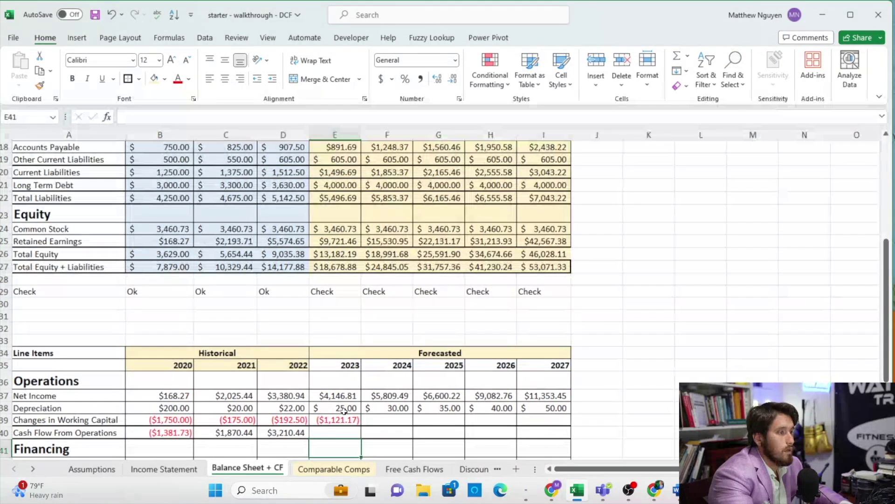
# Copy the E39 Changes in Working Capital formula across to I39 and the D40 Cash Flow From Operations formula across to I40.
pyautogui.click(354, 419)
pyautogui.moveTo(360, 425); pyautogui.dragTo(546, 419)
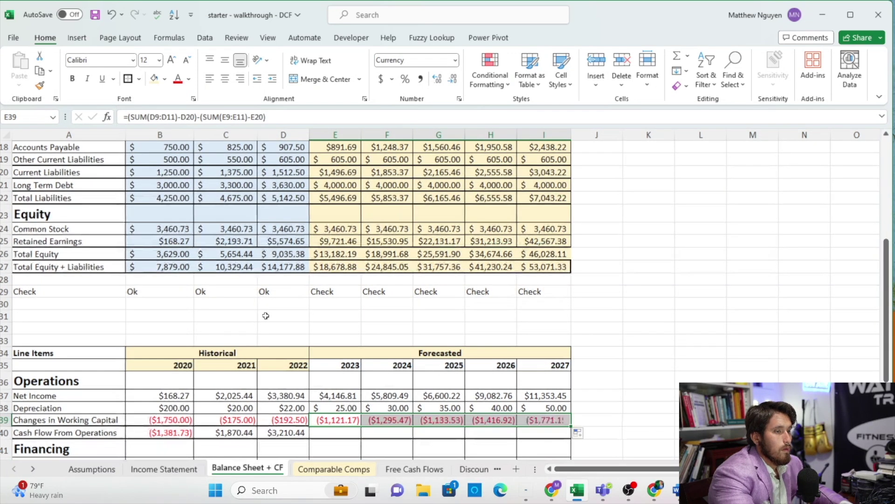
pyautogui.scroll(-2, 304, 361)
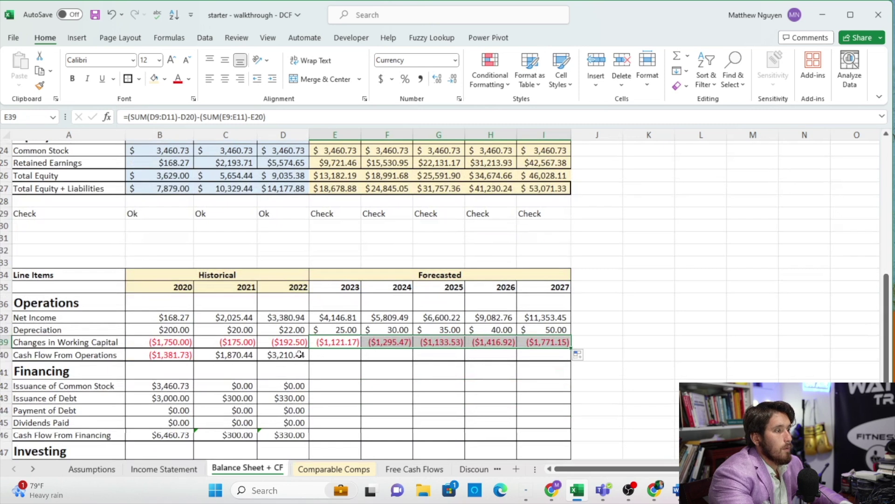
pyautogui.click(303, 355)
pyautogui.moveTo(310, 361); pyautogui.dragTo(566, 355)
# Set Issuance of Common Stock to 0 for 2023 in E42 and copy it across through 2027 in I42.
pyautogui.scroll(-1, 399, 353)
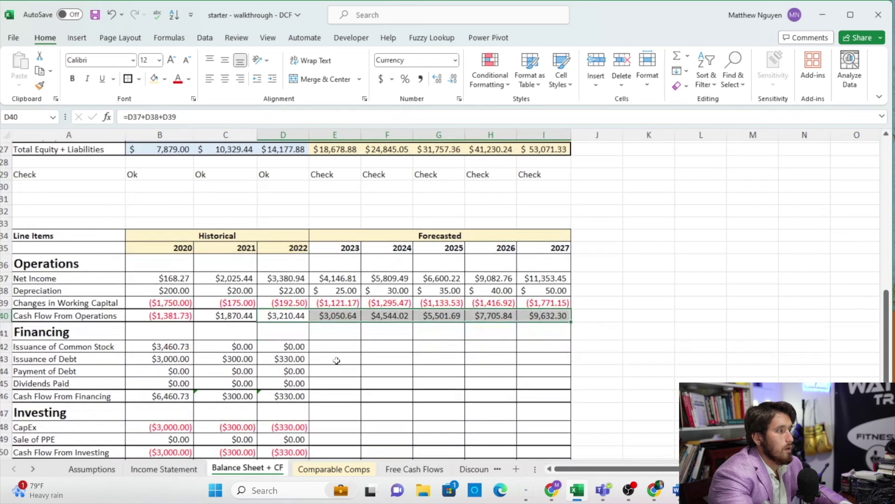
pyautogui.click(338, 350)
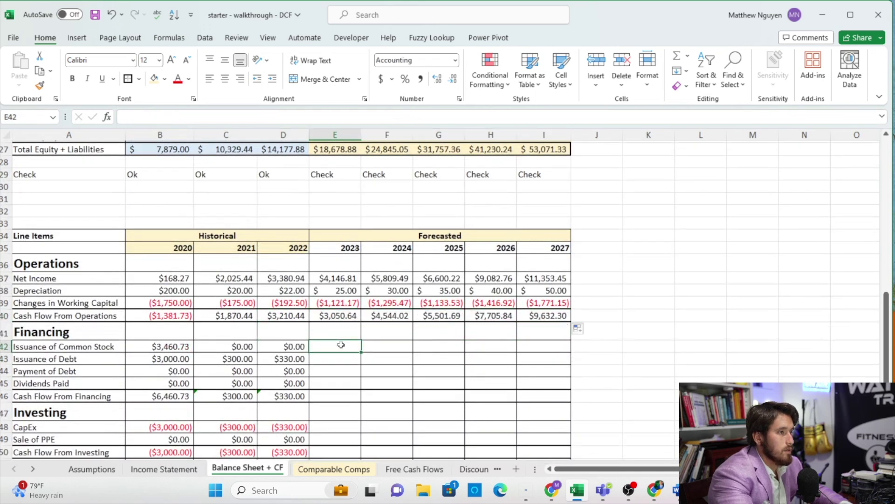
pyautogui.write('0')
pyautogui.press('Return')
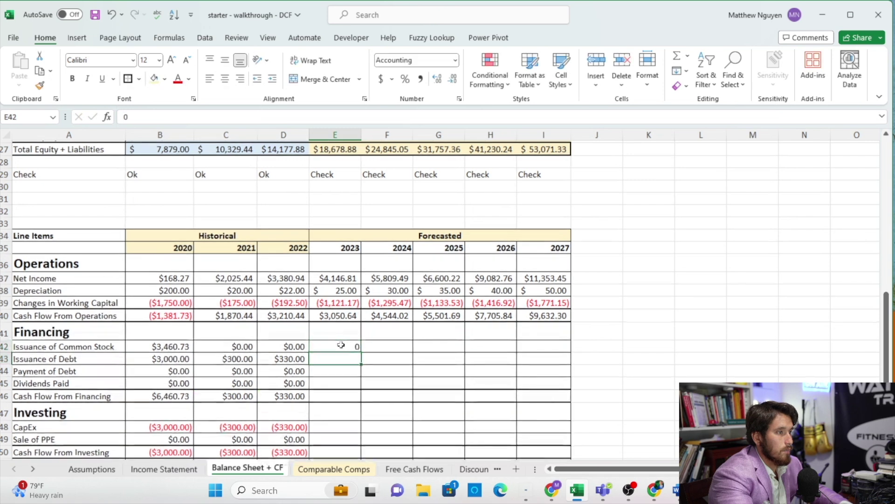
pyautogui.press('Up')
pyautogui.hotkey('ctrl', 'c')
pyautogui.click(364, 345)
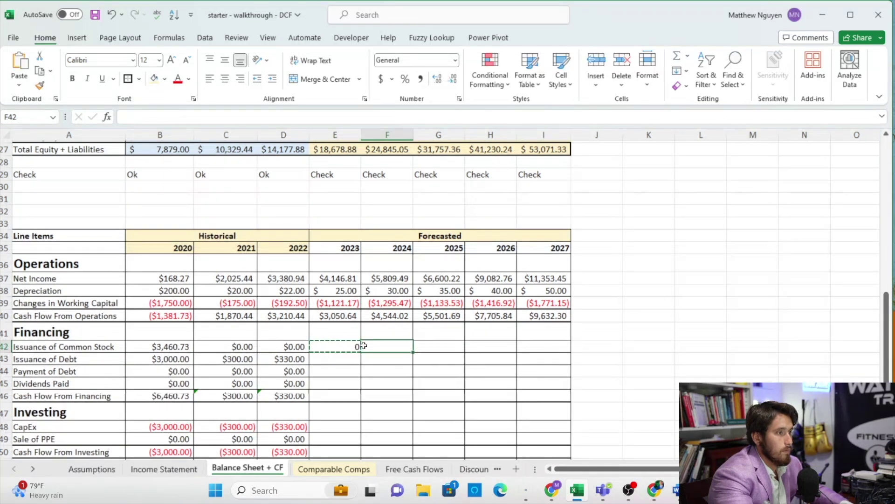
pyautogui.hotkey('shift', 'Right')
pyautogui.hotkey('shift', 'Right')
pyautogui.hotkey('shift', 'Right')
pyautogui.hotkey('shift', 'Right')
pyautogui.hotkey('shift', 'Left')
pyautogui.hotkey('ctrl', 'v')
pyautogui.click(347, 351)
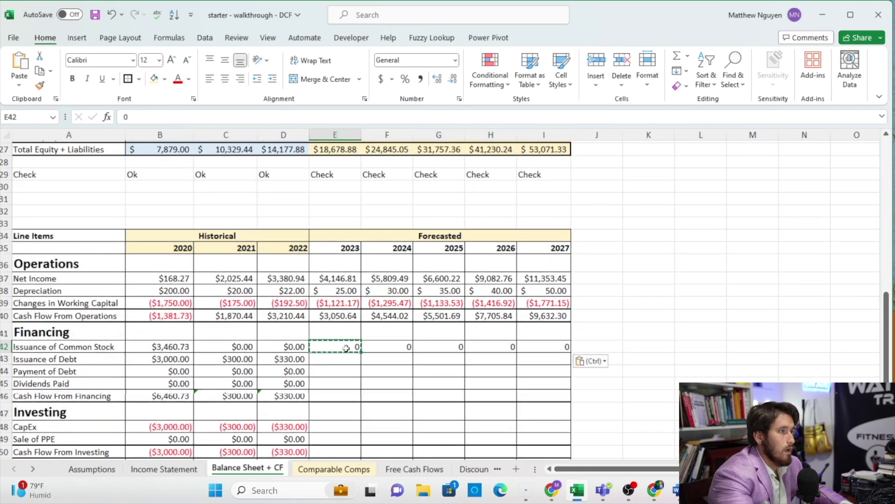
# Start the 2023 Issuance of Debt formula in E43 with a reference to 2023 Long Term Debt in E21.
pyautogui.click(330, 360)
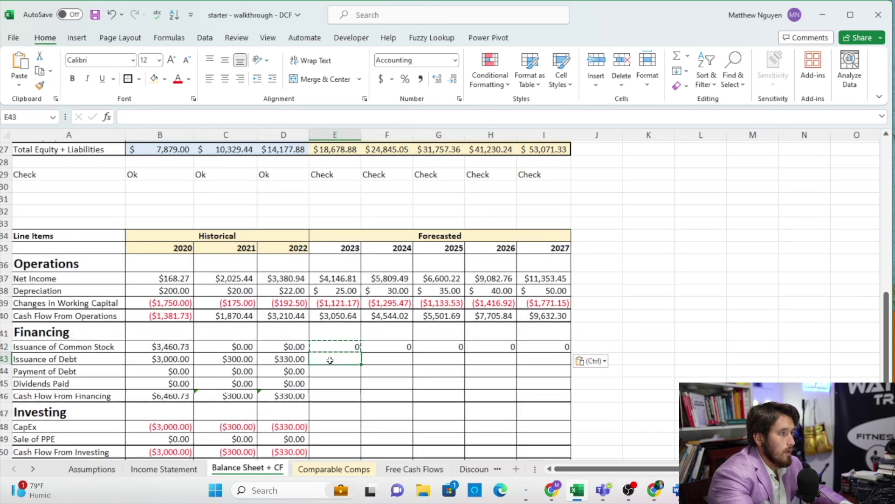
pyautogui.write('=')
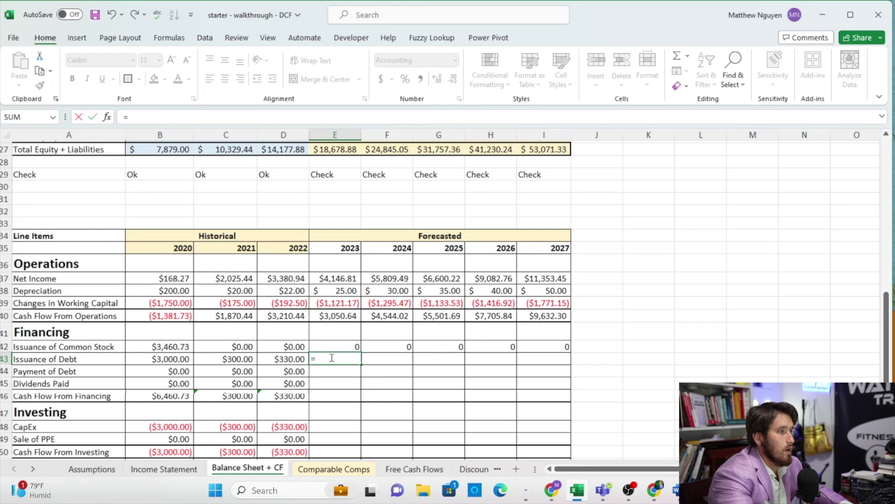
pyautogui.scroll(3, 331, 359)
pyautogui.scroll(3, 338, 294)
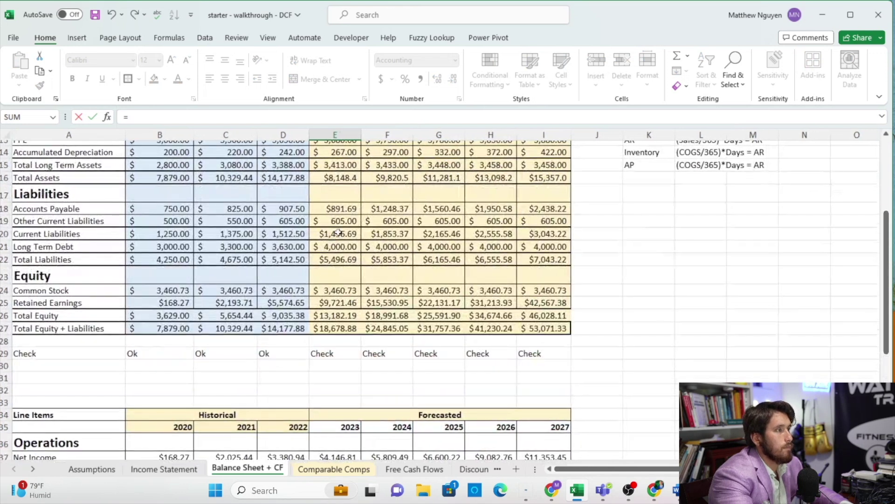
pyautogui.click(341, 242)
pyautogui.write('=')
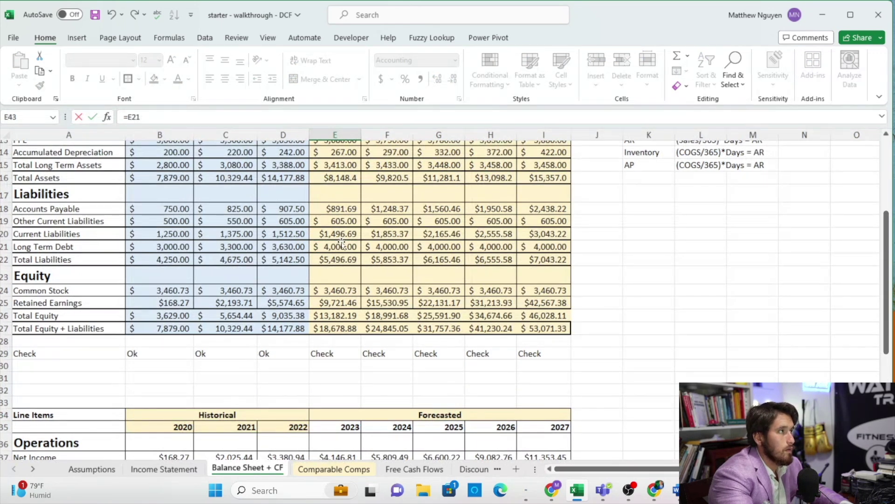
# Complete the 2023 Issuance of Debt formula as =E21-D21 and fill it across through 2027.
pyautogui.click(294, 250)
pyautogui.press('Return')
pyautogui.scroll(-1, 335, 413)
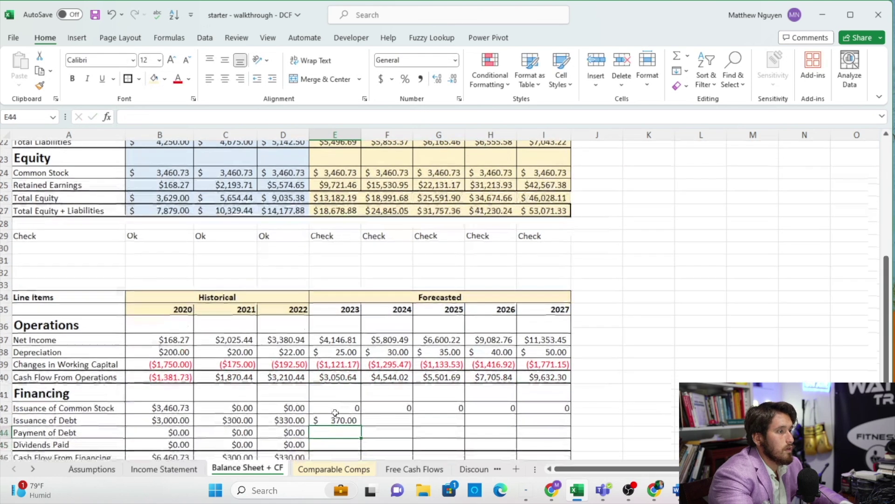
pyautogui.click(335, 420)
pyautogui.moveTo(361, 426); pyautogui.dragTo(546, 422)
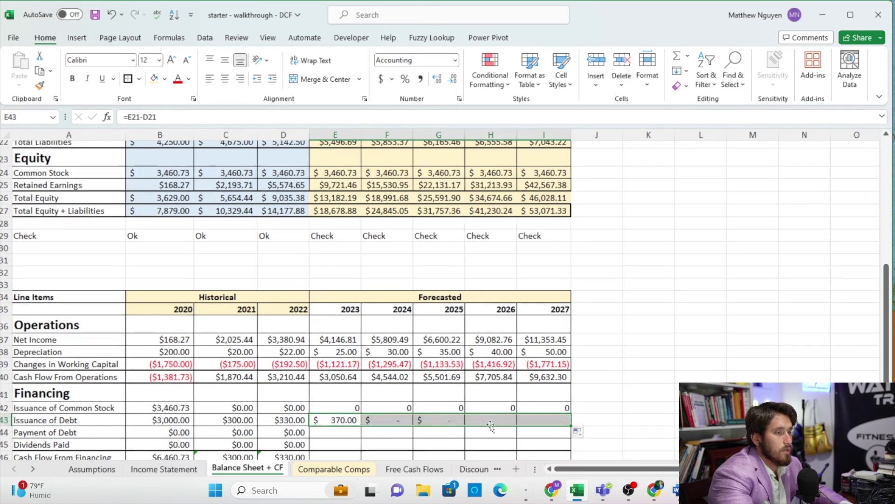
# Set the 2023 Payment of Debt equal to the 2022 value (=D44) and fill it across through 2027.
pyautogui.scroll(-1, 391, 413)
pyautogui.scroll(-1, 391, 413)
pyautogui.click(341, 378)
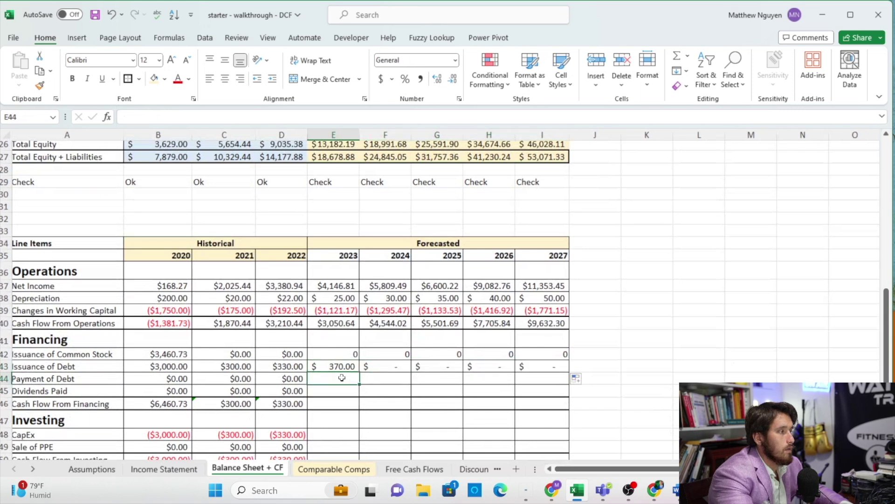
pyautogui.write('=')
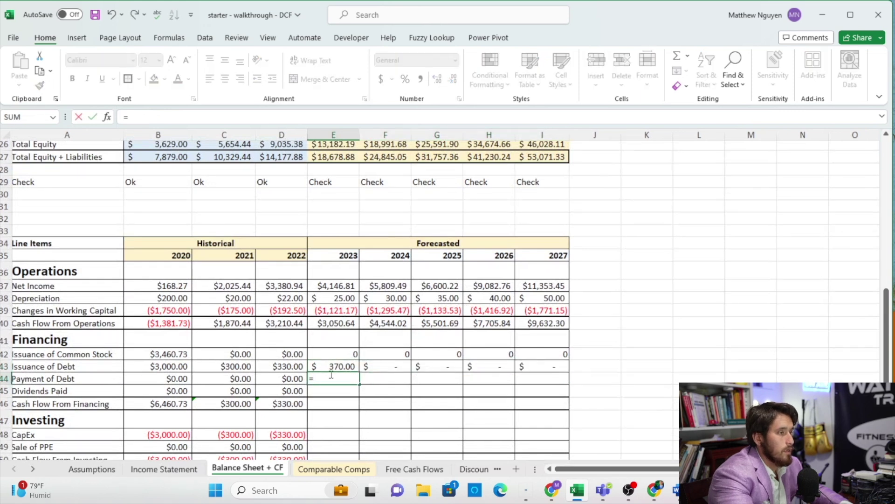
pyautogui.click(300, 380)
pyautogui.press('Return')
pyautogui.click(357, 382)
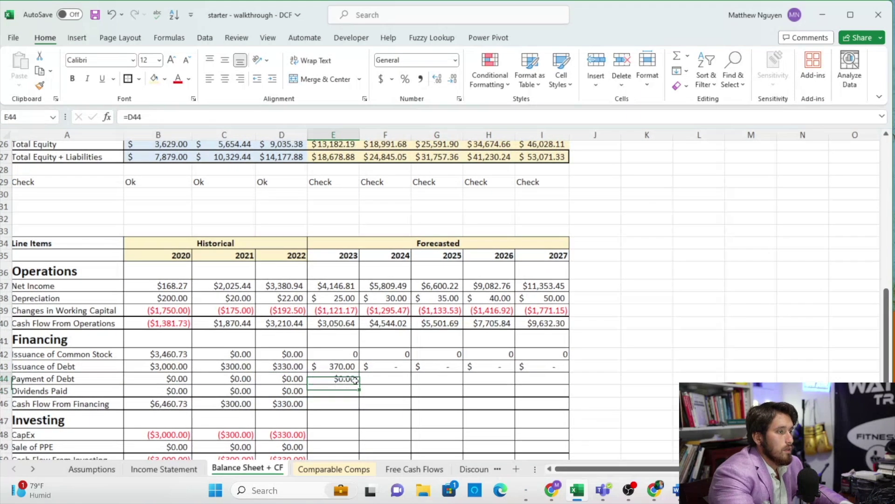
pyautogui.moveTo(359, 384); pyautogui.dragTo(566, 382)
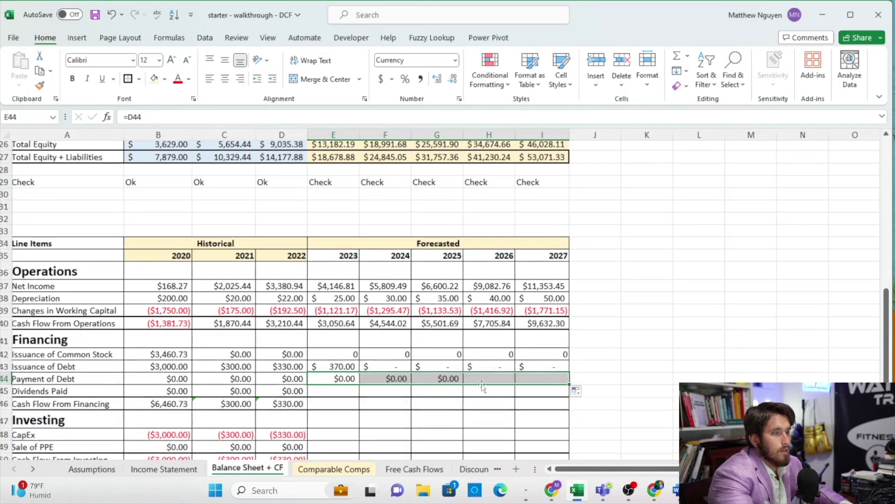
# Set the 2023 Dividends Paid equal to the 2022 value (=D45) and fill it across through 2027.
pyautogui.click(314, 391)
pyautogui.write('=')
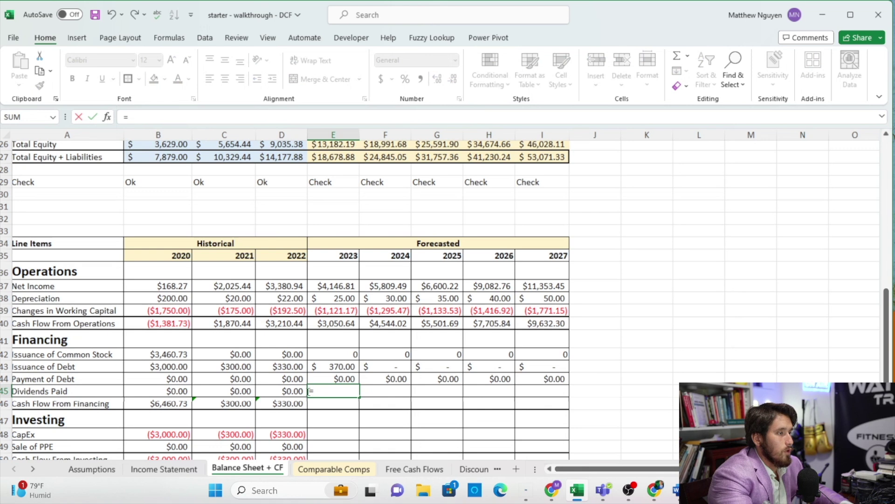
pyautogui.press('Left')
pyautogui.press('Tab')
pyautogui.press('Down')
pyautogui.click(350, 391)
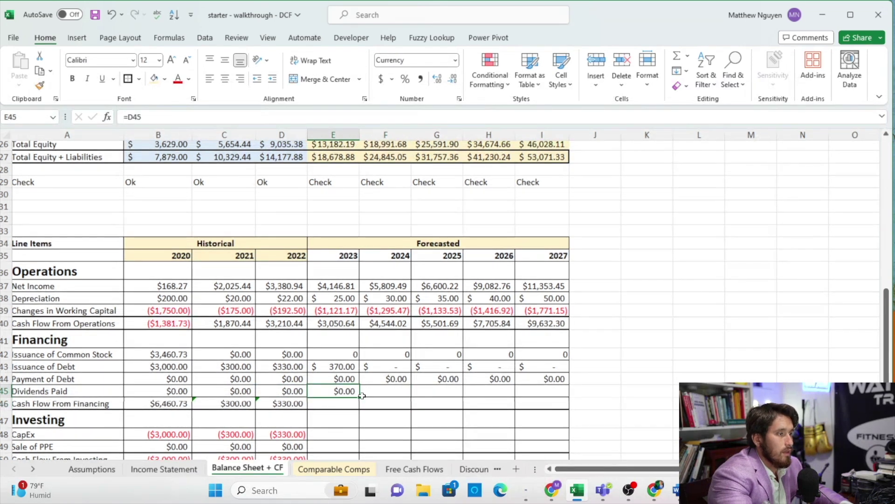
pyautogui.moveTo(361, 397); pyautogui.dragTo(579, 410)
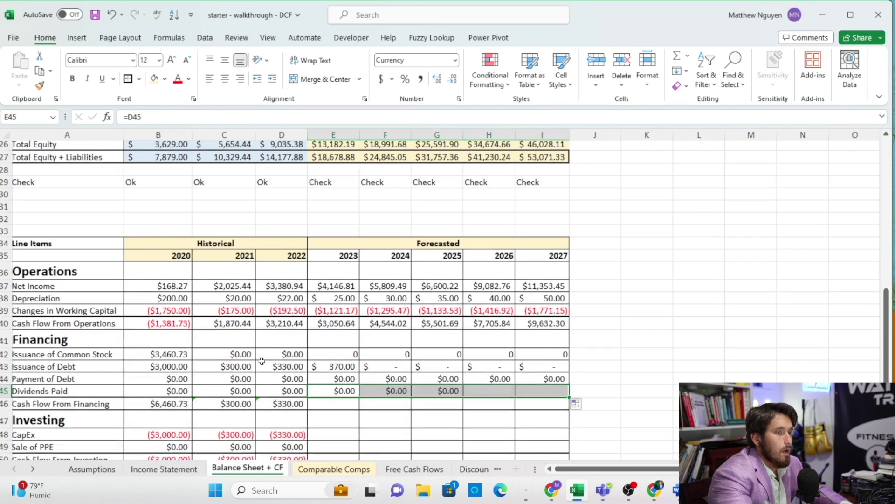
# Calculate the 2023 Cash Flow From Financing with =SUM(E43:E45) and fill it across through 2027.
pyautogui.scroll(-1, 306, 370)
pyautogui.click(326, 389)
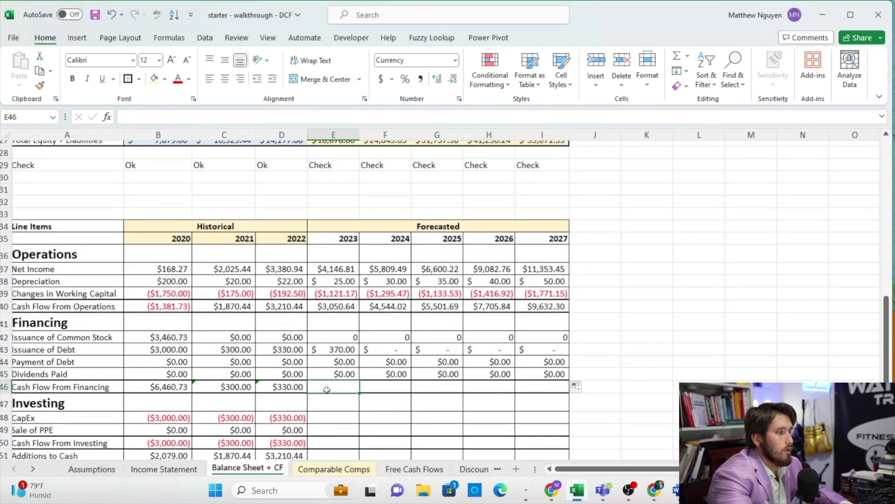
pyautogui.write('=SUM(')
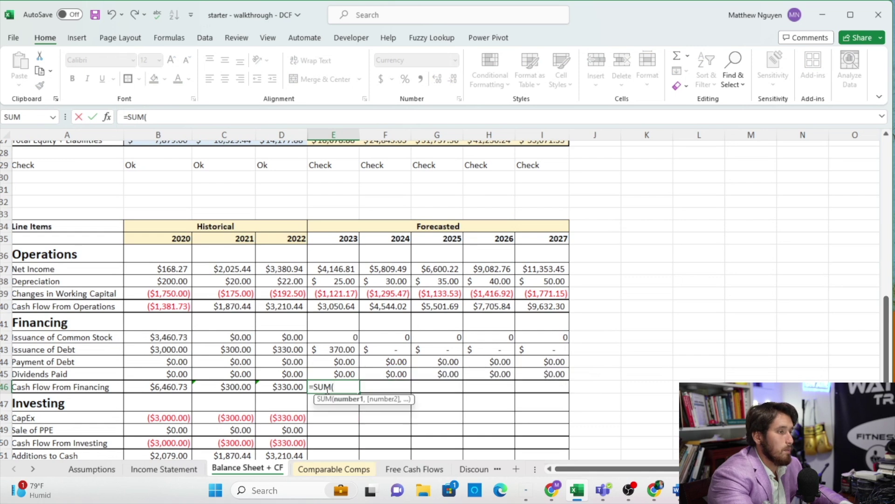
pyautogui.moveTo(340, 350); pyautogui.dragTo(340, 375)
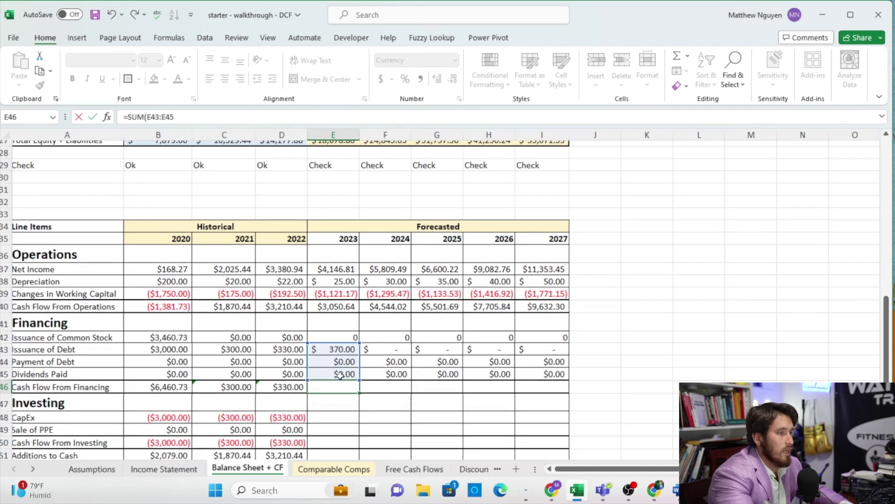
pyautogui.press('Return')
pyautogui.click(354, 388)
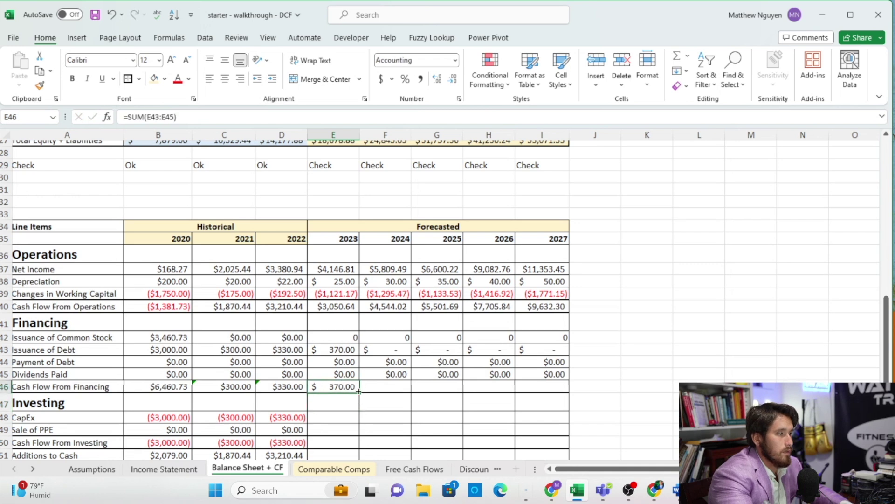
pyautogui.moveTo(360, 392); pyautogui.dragTo(542, 387)
# Enter the 2023 CapEx as the year-over-year change in PPE with =E13-D13.
pyautogui.scroll(-2, 326, 373)
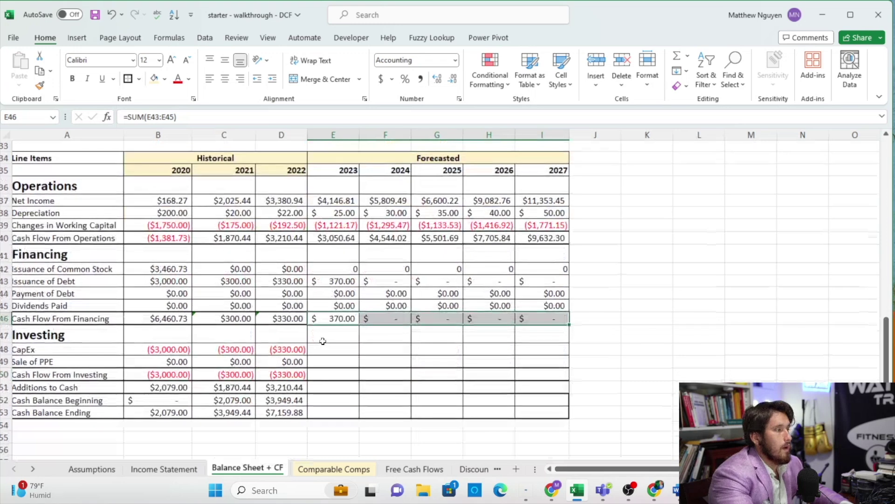
pyautogui.click(324, 347)
pyautogui.write('=')
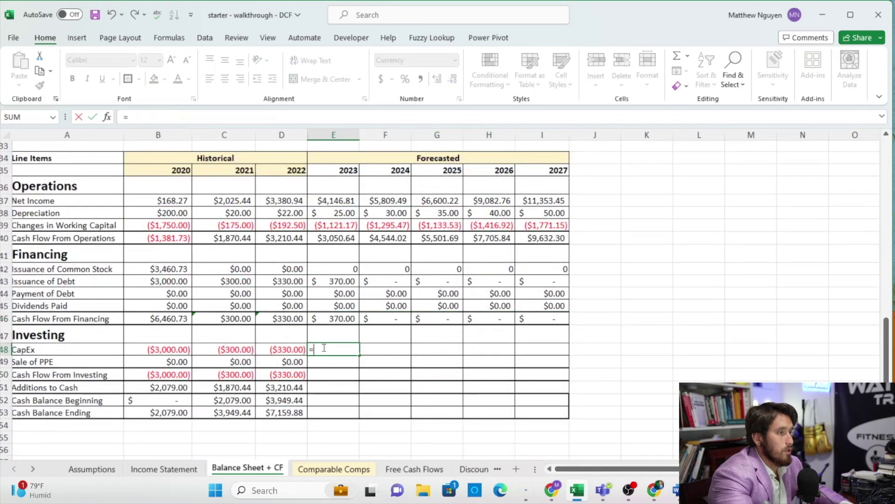
pyautogui.scroll(8, 324, 347)
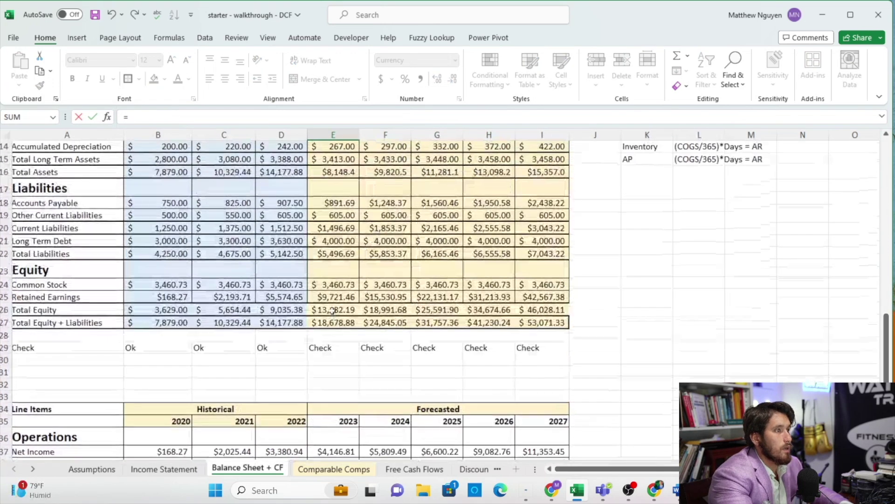
pyautogui.click(344, 192)
pyautogui.write('-')
pyautogui.click(287, 193)
pyautogui.press('Return')
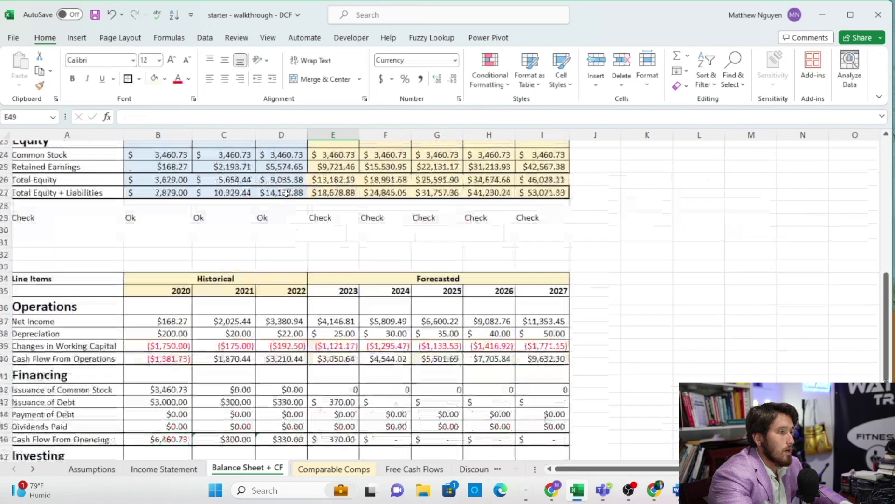
# Negate the 2023 CapEx formula to =(E13-D13)*-1 and fill it across through 2027.
pyautogui.click(328, 408)
pyautogui.click(126, 118)
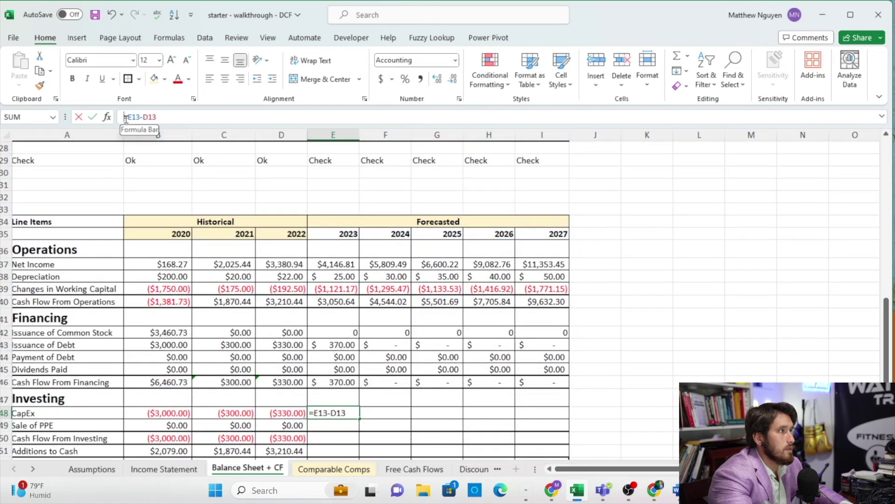
pyautogui.write('(')
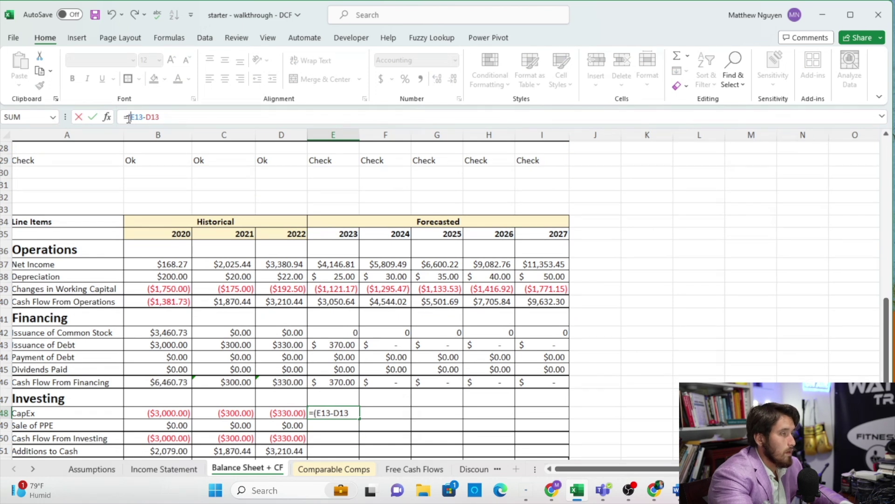
pyautogui.write(')*-1')
pyautogui.press('Return')
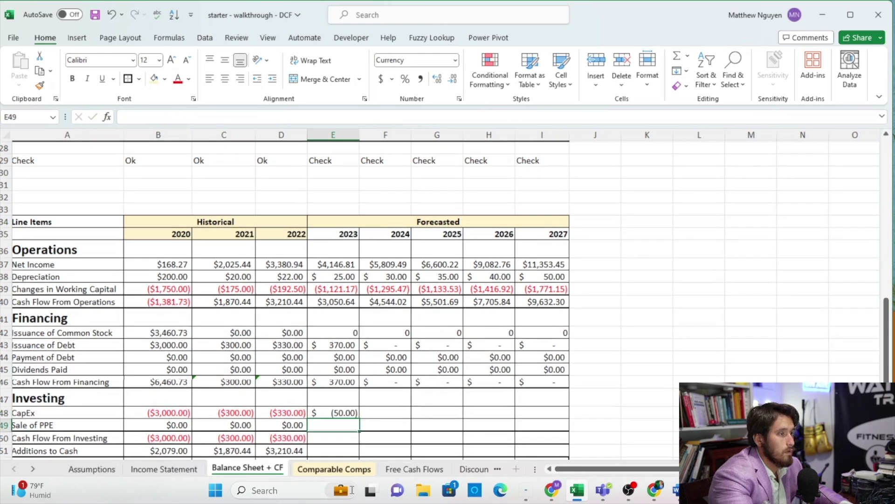
pyautogui.click(354, 412)
pyautogui.moveTo(360, 418); pyautogui.dragTo(553, 407)
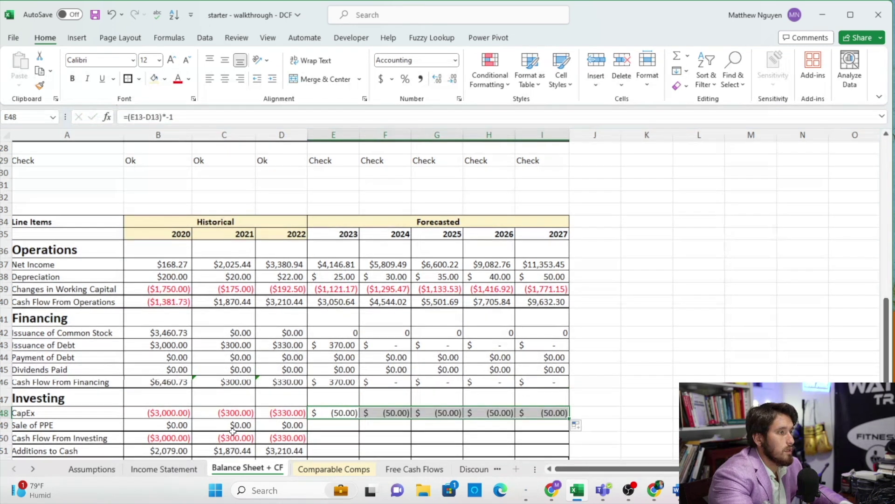
# Copy the number formatting of the 2021 CapEx cell onto the forecasted CapEx cells for 2023 to 2027.
pyautogui.click(243, 417)
pyautogui.click(40, 85)
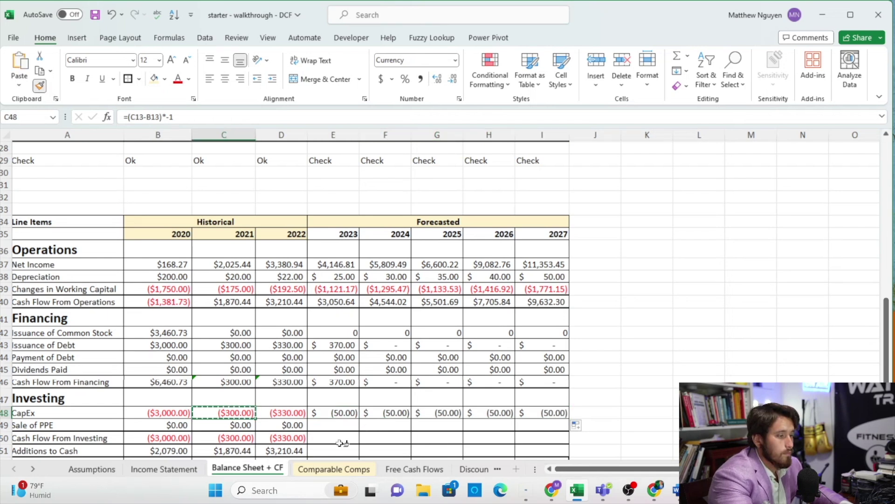
pyautogui.moveTo(341, 414)
pyautogui.mouseDown()
pyautogui.moveTo(401, 404)
pyautogui.moveTo(520, 412)
pyautogui.mouseUp()
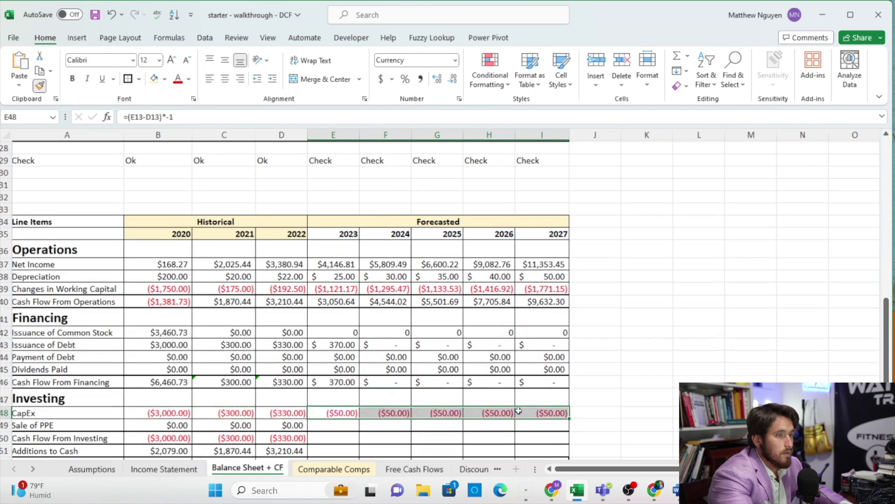
# Set the 2023 Sale of PPE equal to the 2022 value (=D49) and fill it across through 2027.
pyautogui.click(311, 428)
pyautogui.write('=')
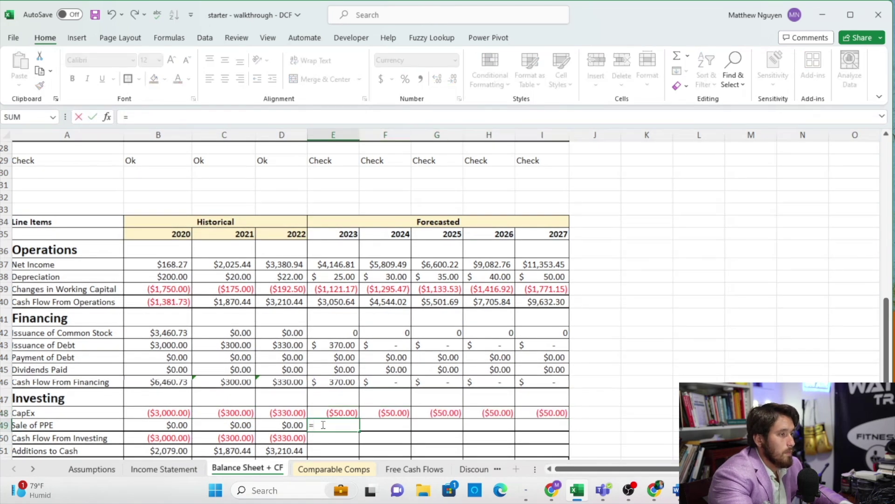
pyautogui.click(298, 425)
pyautogui.press('Return')
pyautogui.click(355, 426)
pyautogui.moveTo(359, 429); pyautogui.dragTo(541, 428)
# Extend the 2022 Cash Flow From Investing sum formula across the forecast years 2023 to 2027.
pyautogui.scroll(-1, 352, 400)
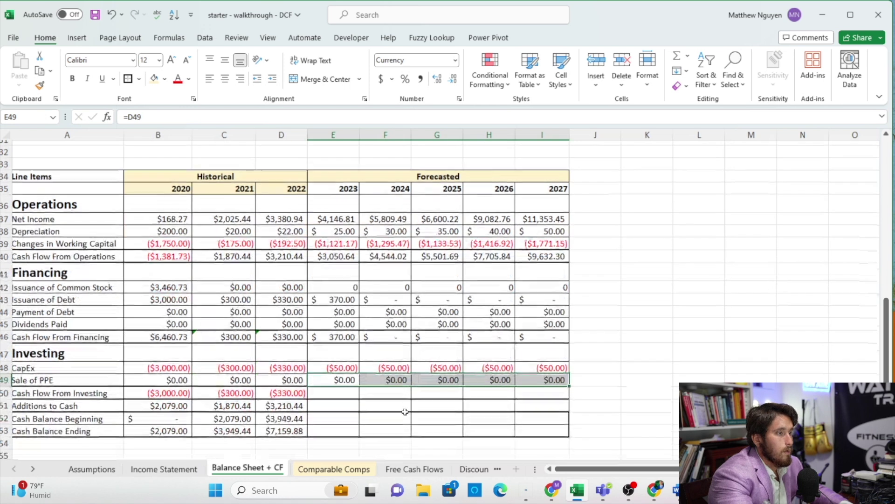
pyautogui.click(294, 396)
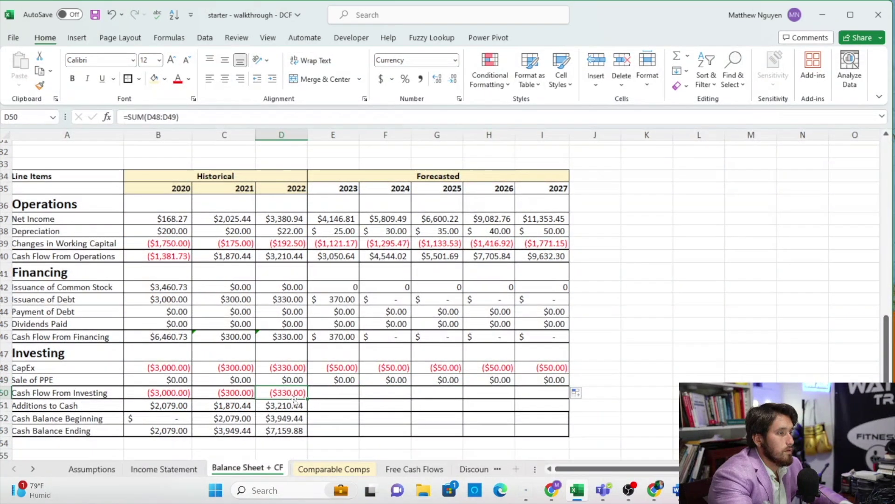
pyautogui.moveTo(309, 399); pyautogui.dragTo(551, 397)
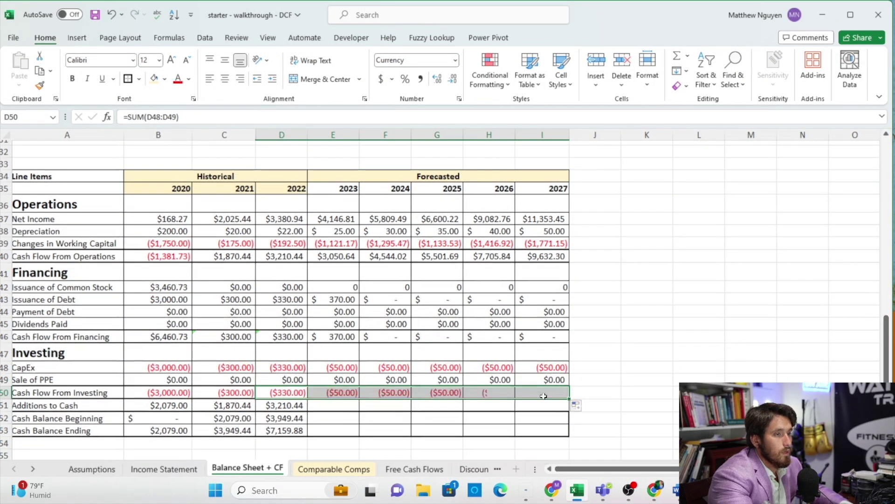
# Calculate the 2023 Additions to Cash by adding the operations, financing and investing cash flows (E40, E46 and E50).
pyautogui.click(338, 407)
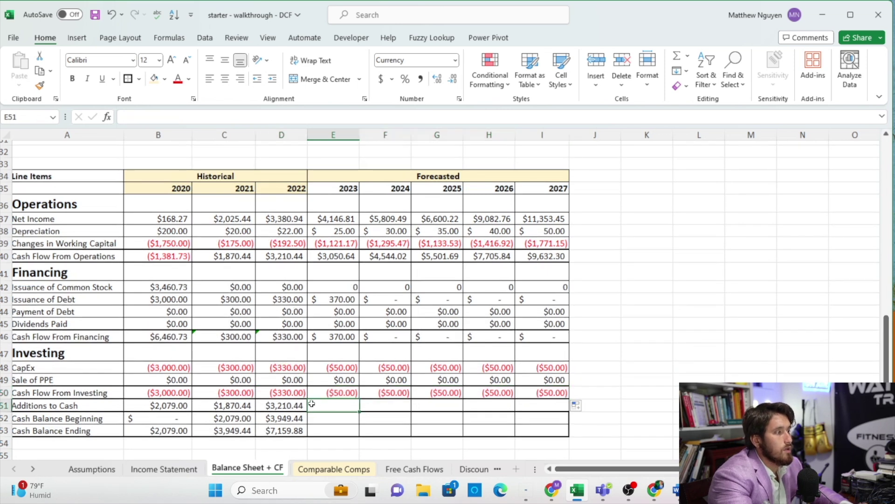
pyautogui.write('=')
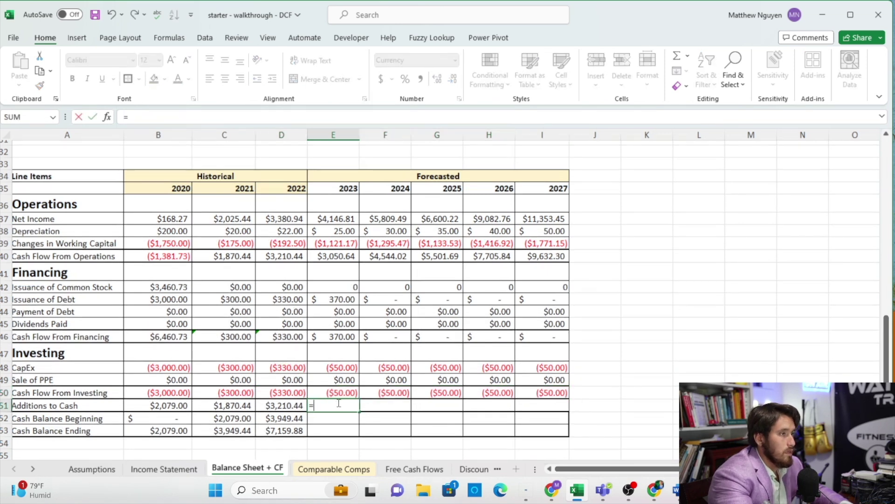
pyautogui.click(343, 249)
pyautogui.write('+')
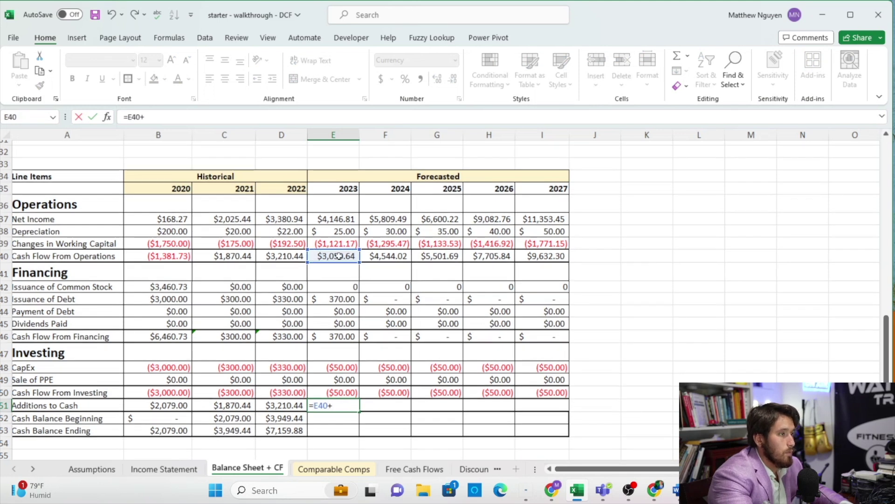
pyautogui.click(344, 334)
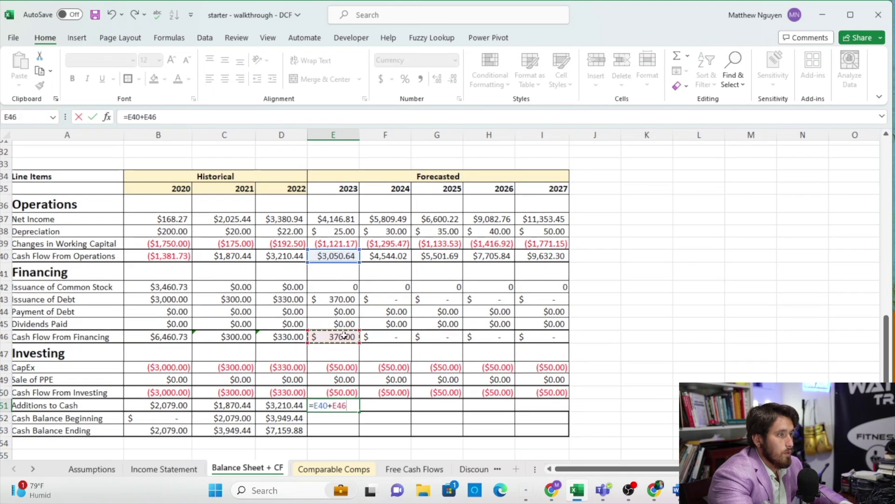
pyautogui.click(347, 393)
pyautogui.press('Return')
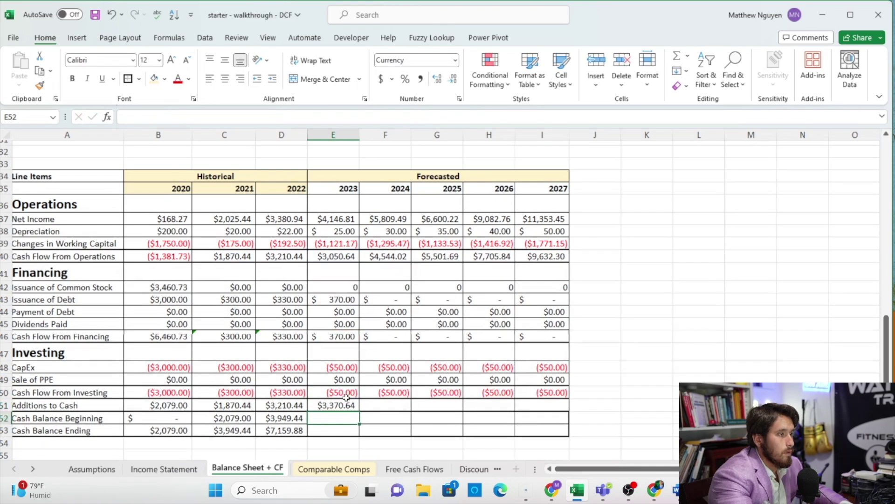
# Link the 2023 Cash Balance Beginning to the 2022 ending cash balance in D53.
pyautogui.write('=')
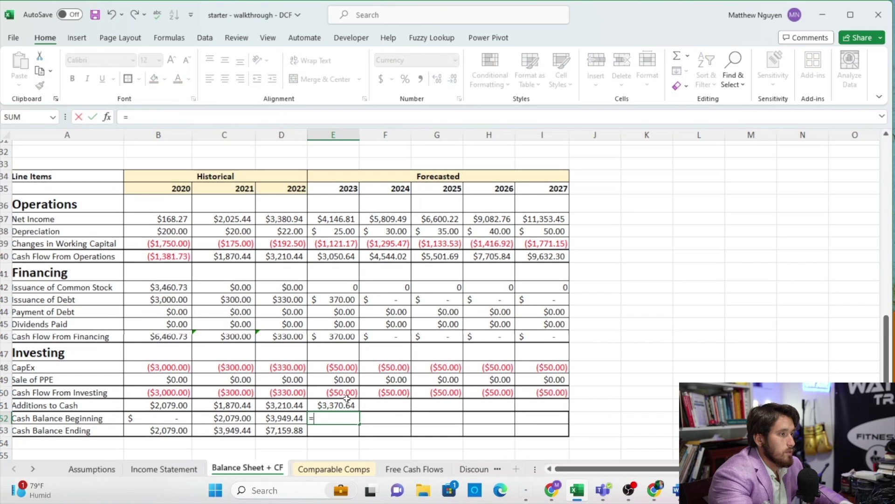
pyautogui.click(292, 432)
pyautogui.press('Return')
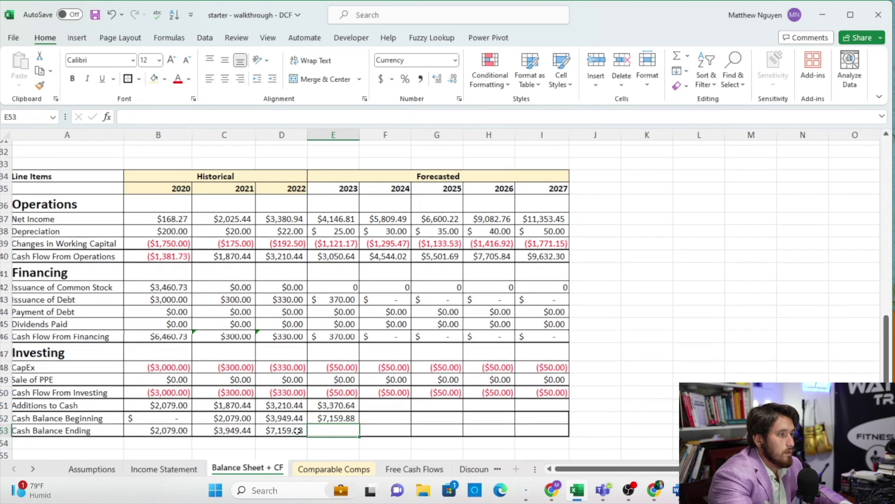
# Calculate the 2023 Cash Balance Ending as the sum of Additions to Cash and Cash Balance Beginning (E51:E52).
pyautogui.write('=SUM(')
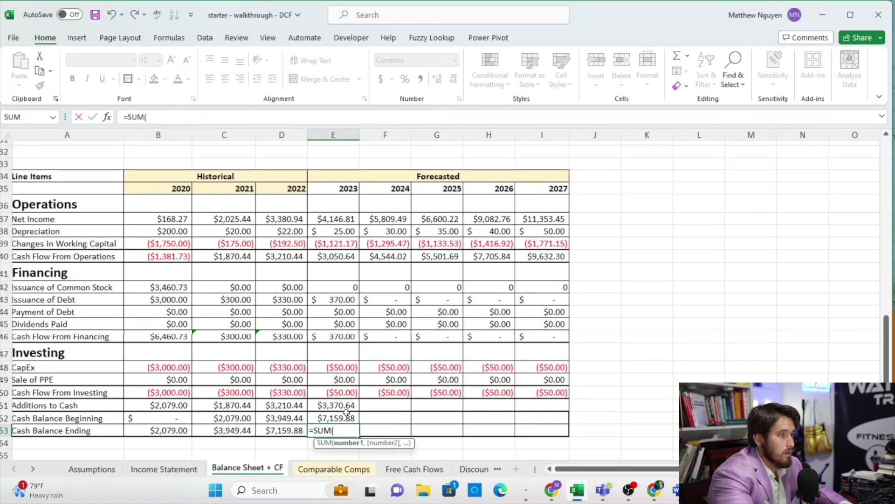
pyautogui.moveTo(348, 408); pyautogui.dragTo(349, 415)
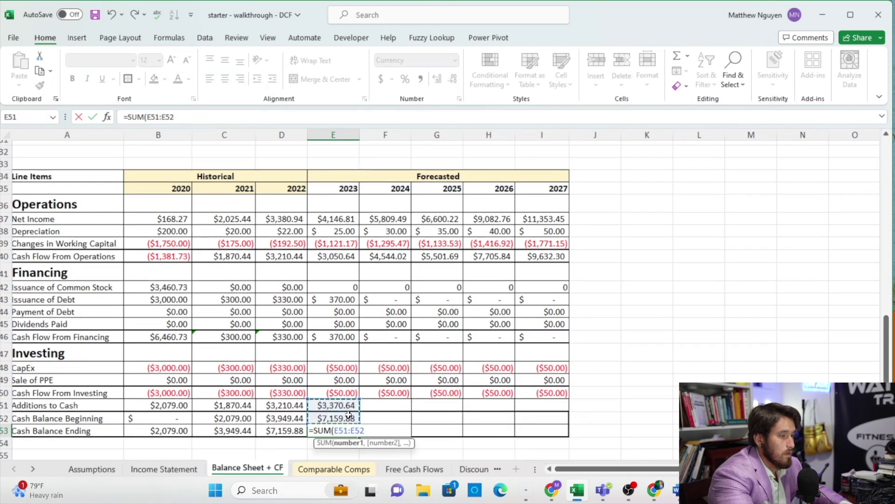
pyautogui.press('Return')
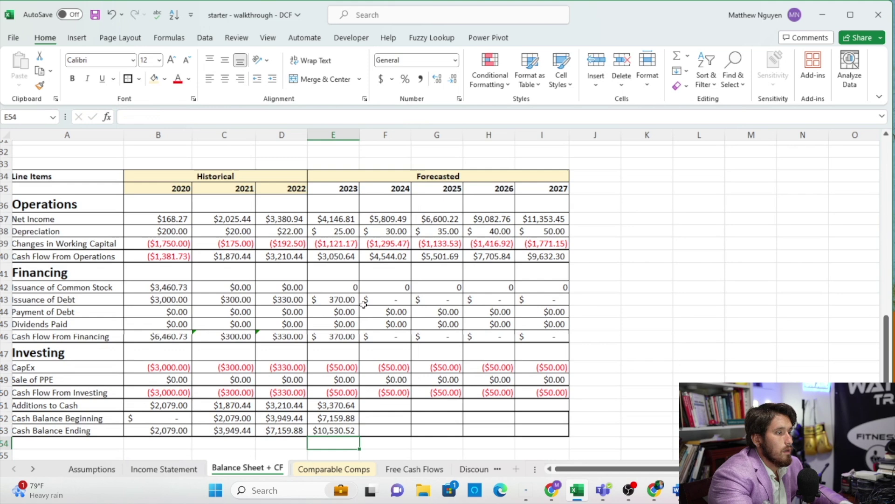
# Link the 2023 Cash cell (E8) on the balance sheet to the 2023 Cash Balance Ending in E53.
pyautogui.scroll(2, 360, 297)
pyautogui.scroll(7, 359, 296)
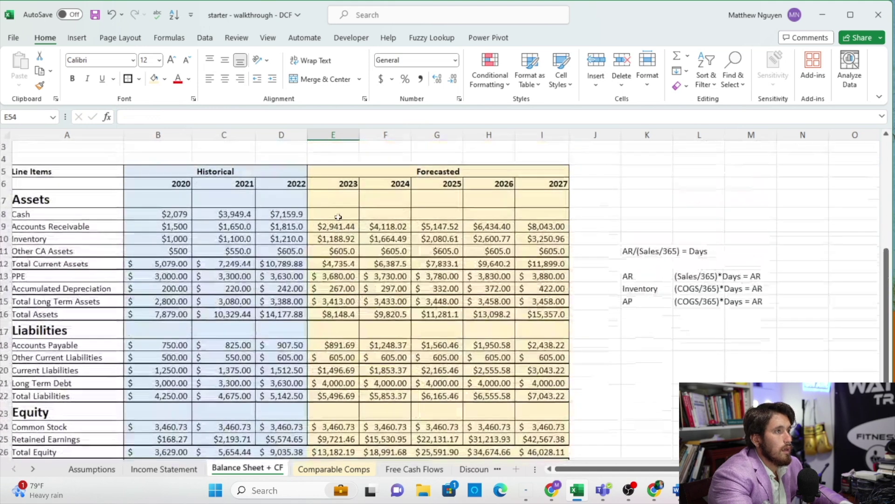
pyautogui.press('pageup')
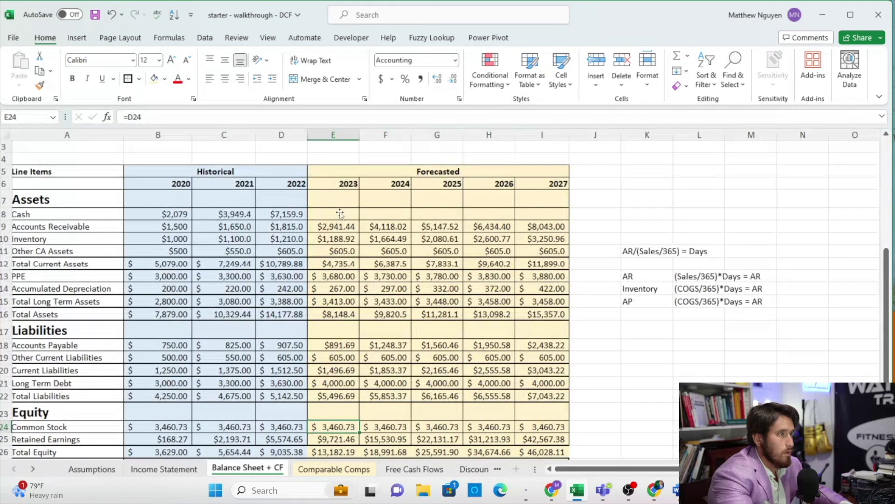
pyautogui.press('Down')
pyautogui.press('Up')
pyautogui.press('Down')
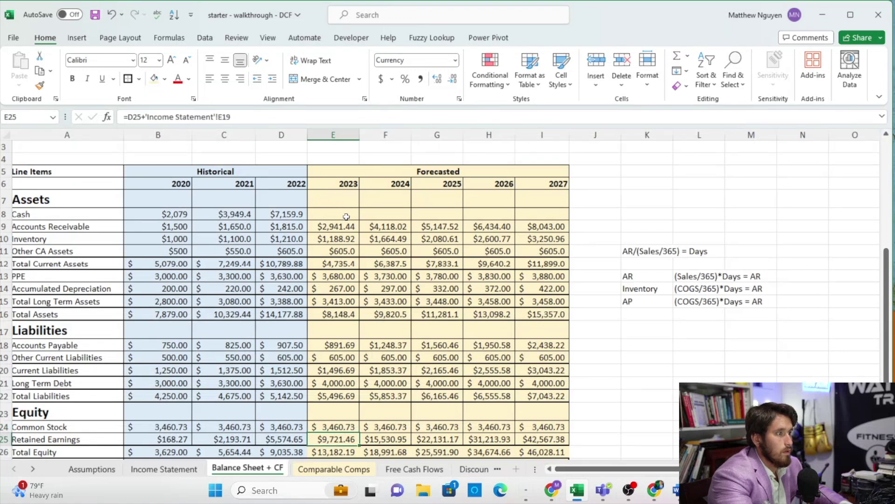
pyautogui.scroll(-12, 346, 217)
pyautogui.click(354, 354)
pyautogui.scroll(12, 355, 353)
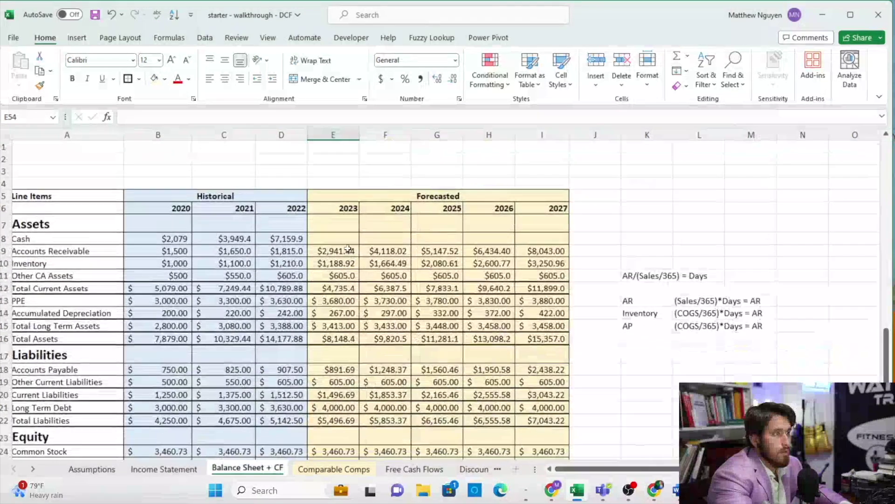
pyautogui.click(348, 243)
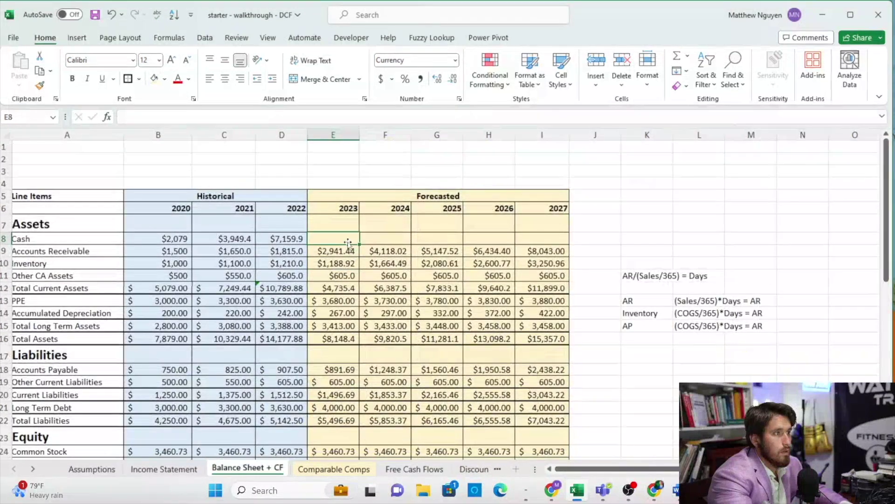
pyautogui.write('=')
pyautogui.scroll(-12, 348, 242)
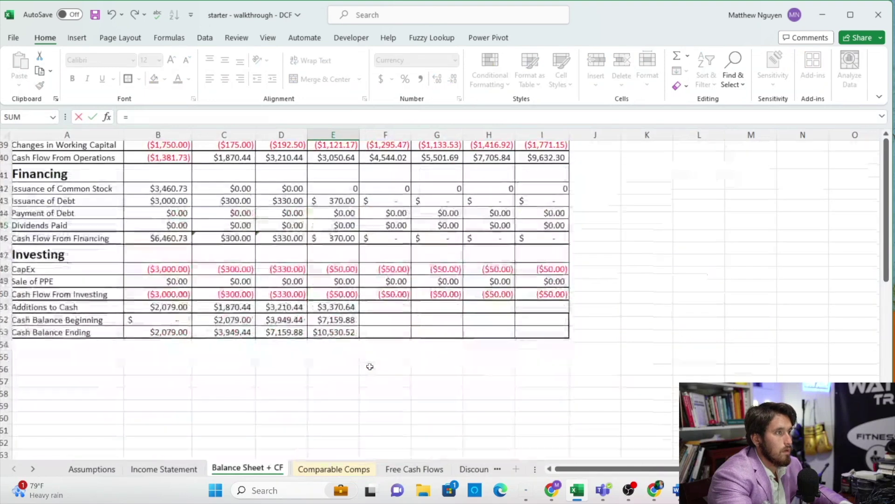
pyautogui.click(348, 332)
pyautogui.press('Return')
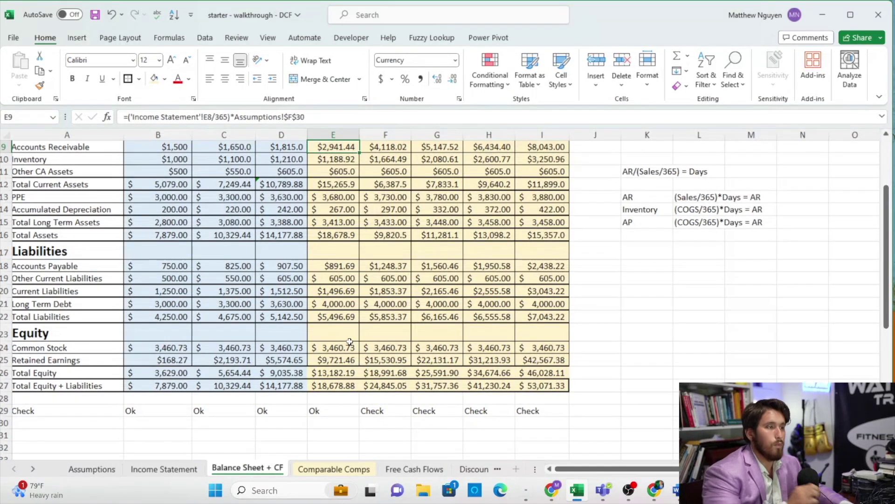
# Fill the 2023 Additions to Cash, Cash Balance Beginning and Cash Balance Ending formulas (E51:E53) across through 2027.
pyautogui.click(349, 342)
pyautogui.scroll(-2, 350, 343)
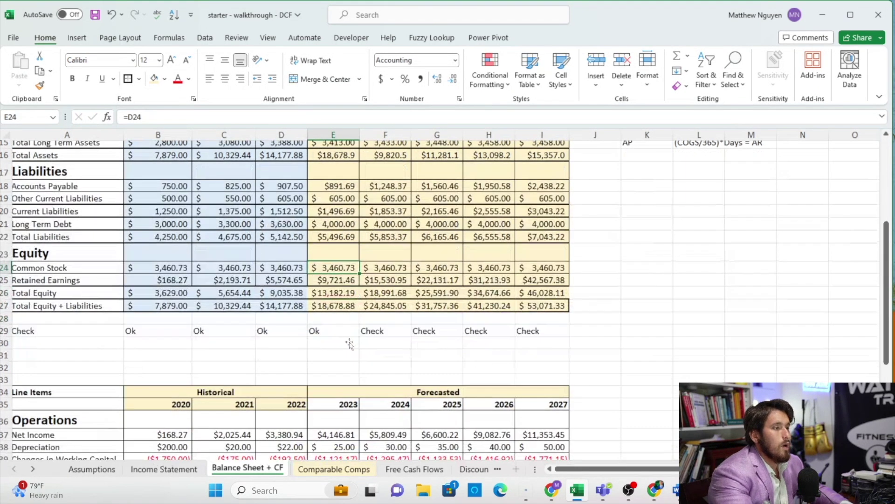
pyautogui.scroll(-6, 349, 344)
pyautogui.moveTo(345, 370); pyautogui.dragTo(541, 402)
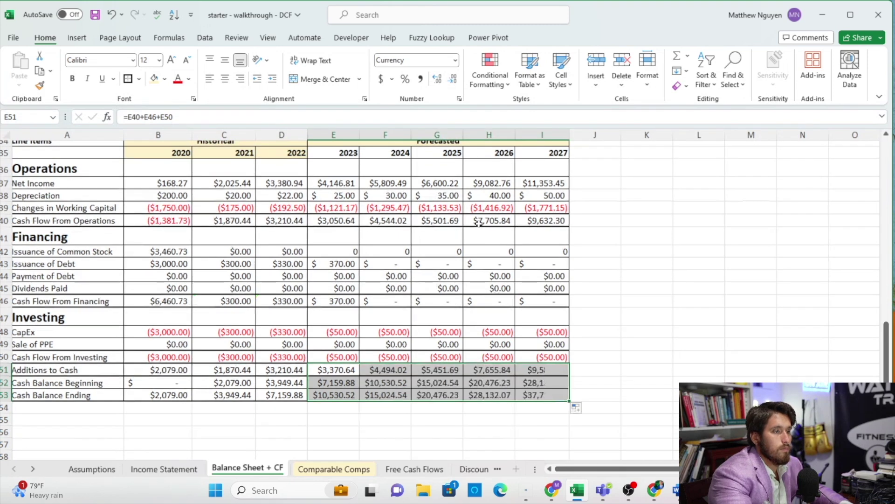
# Fill the 2023 balance sheet Cash link across through 2027 and review the Check row beneath the balance sheet.
pyautogui.scroll(8, 472, 199)
pyautogui.scroll(3, 472, 199)
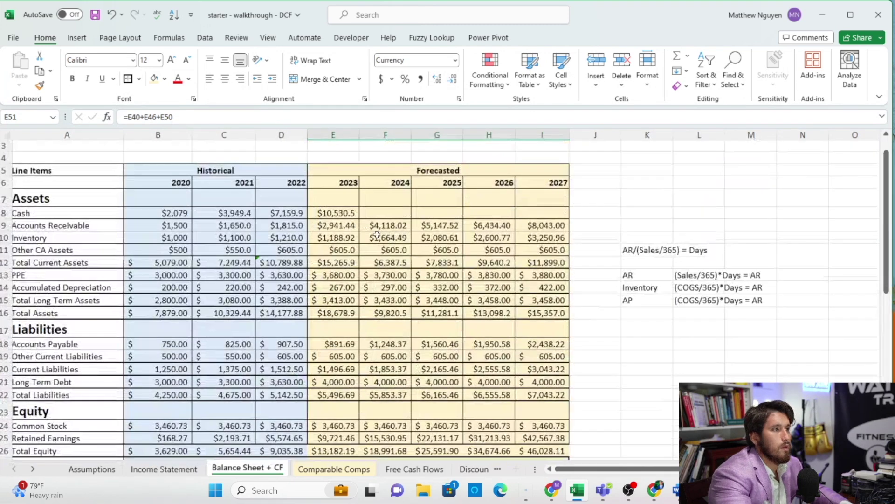
pyautogui.click(357, 215)
pyautogui.moveTo(360, 219); pyautogui.dragTo(590, 225)
pyautogui.scroll(-3, 511, 304)
pyautogui.scroll(-1, 511, 303)
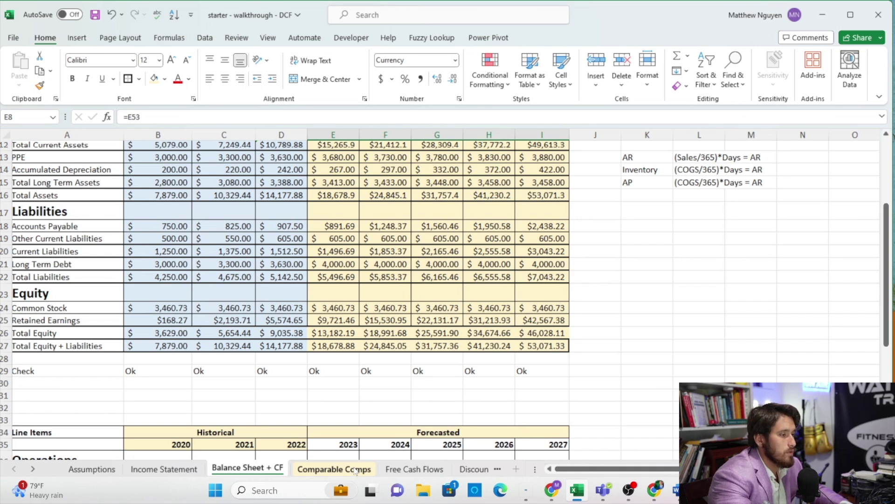
# On the Free Cash Flows sheet, link the 2023 Taxes cell (F7) to the 2023 Taxes in the Income Statement (E18).
pyautogui.click(415, 469)
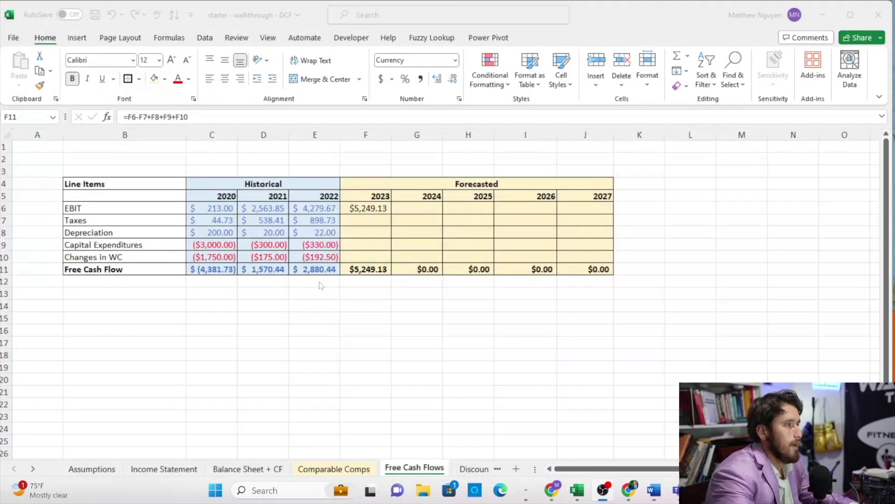
pyautogui.click(368, 217)
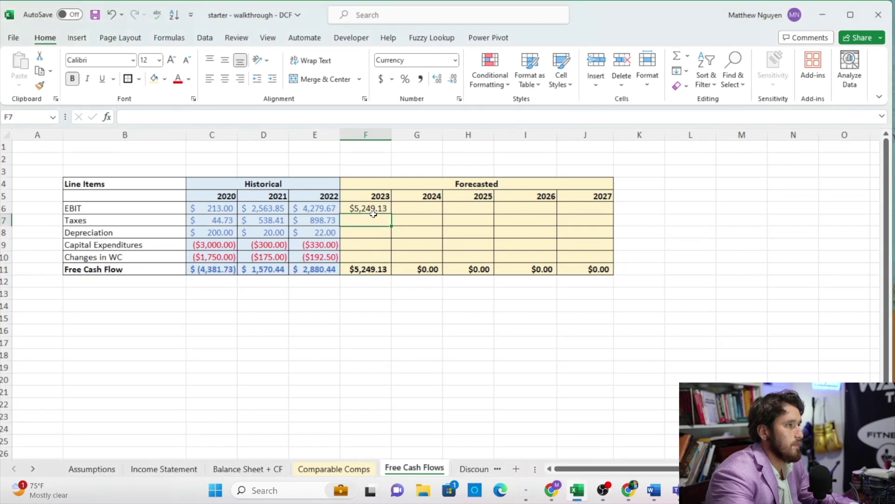
pyautogui.hotkey('ctrl', 'y')
pyautogui.hotkey('ctrl', 'z')
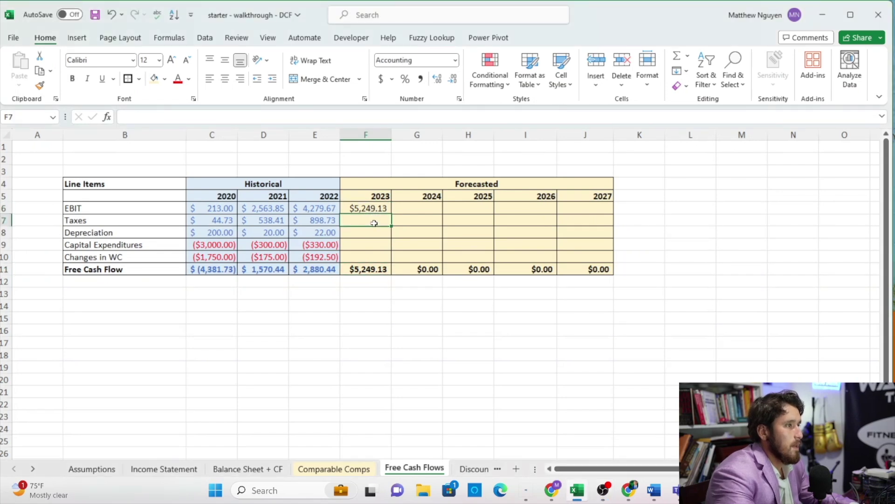
pyautogui.write('=')
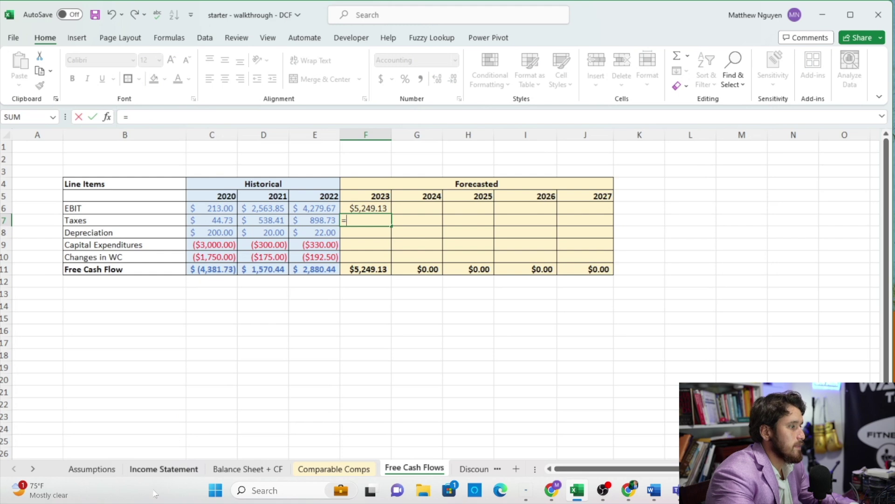
pyautogui.click(164, 468)
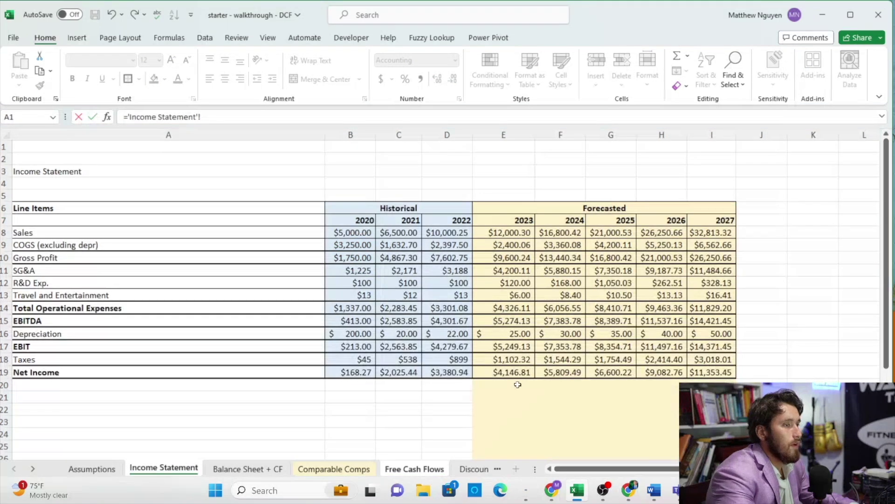
pyautogui.click(522, 358)
pyautogui.press('Return')
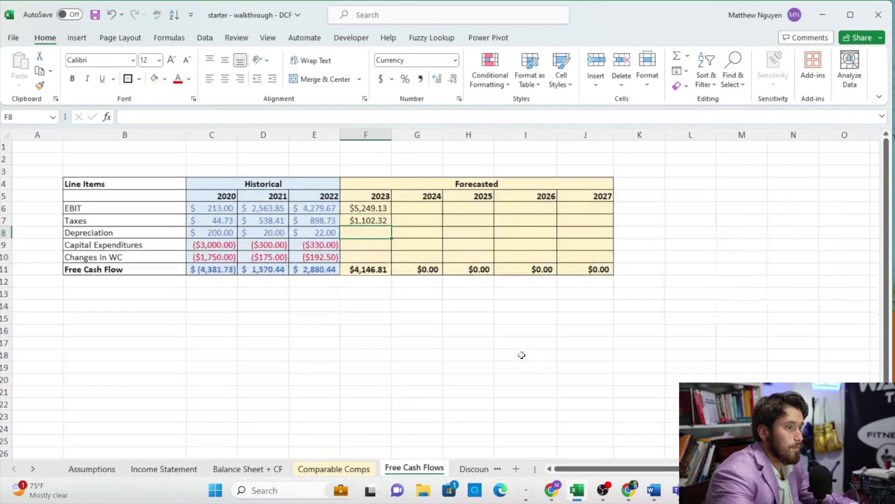
# Link the 2023 Depreciation in the free cash flow table to cell E16 of the Income Statement.
pyautogui.write('=')
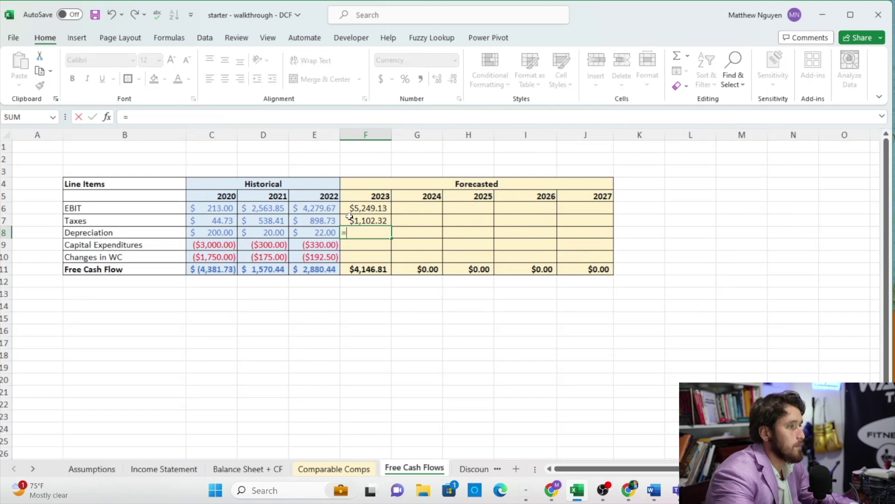
pyautogui.click(162, 471)
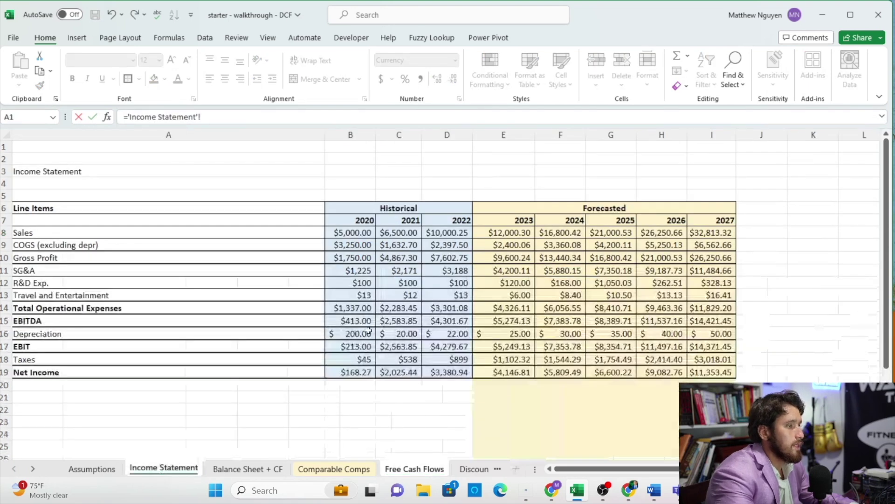
pyautogui.click(512, 336)
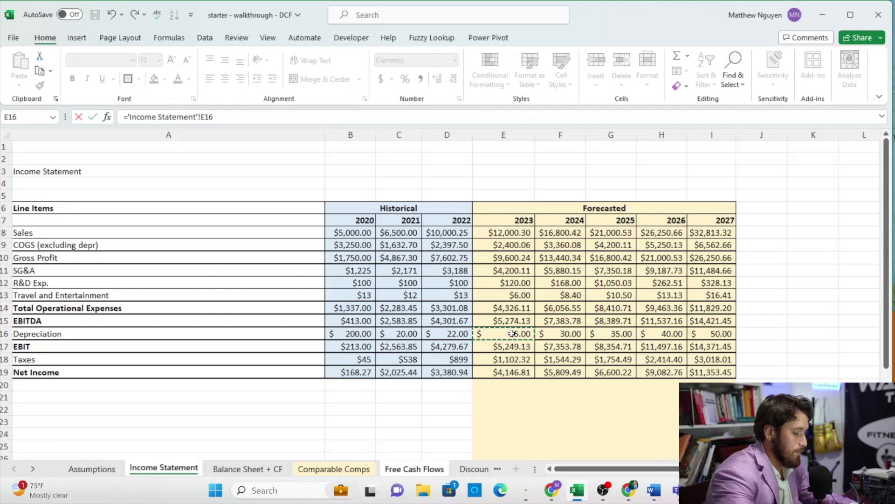
pyautogui.press('Return')
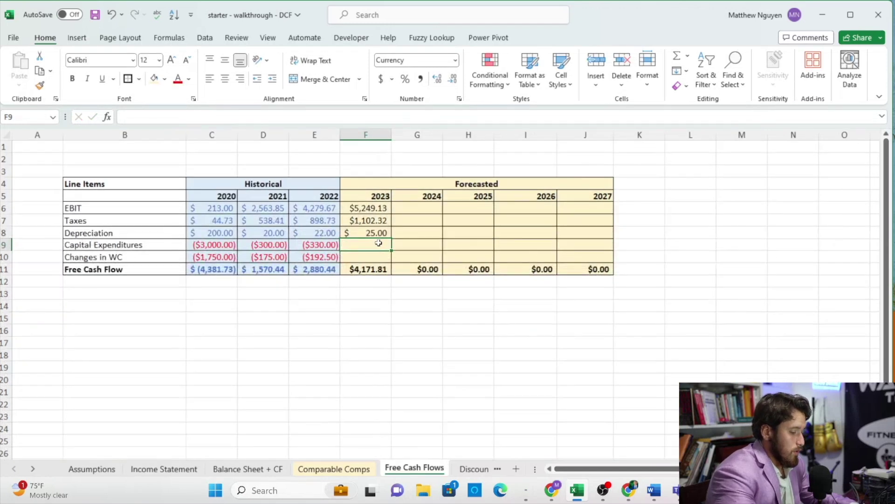
# Link the 2023 Capital Expenditures in the free cash flow table to the 2023 CapEx (E48) on the Balance Sheet + CF sheet.
pyautogui.write('=')
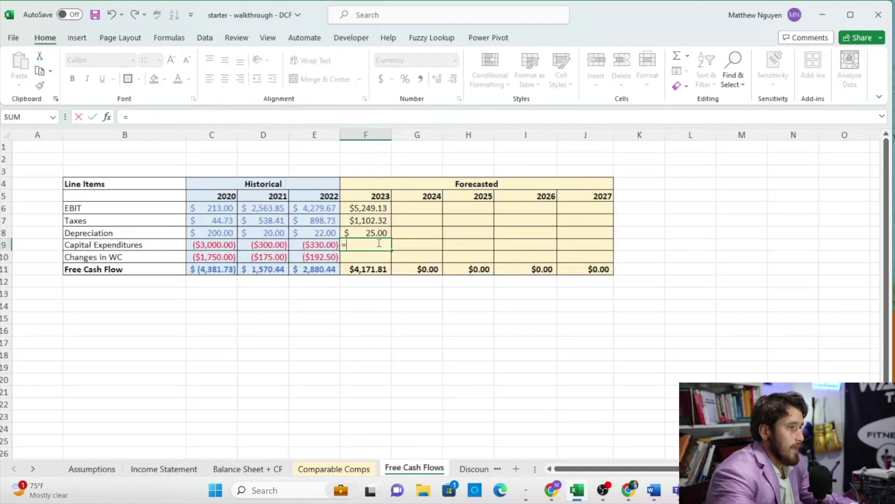
pyautogui.click(282, 474)
pyautogui.scroll(1, 275, 336)
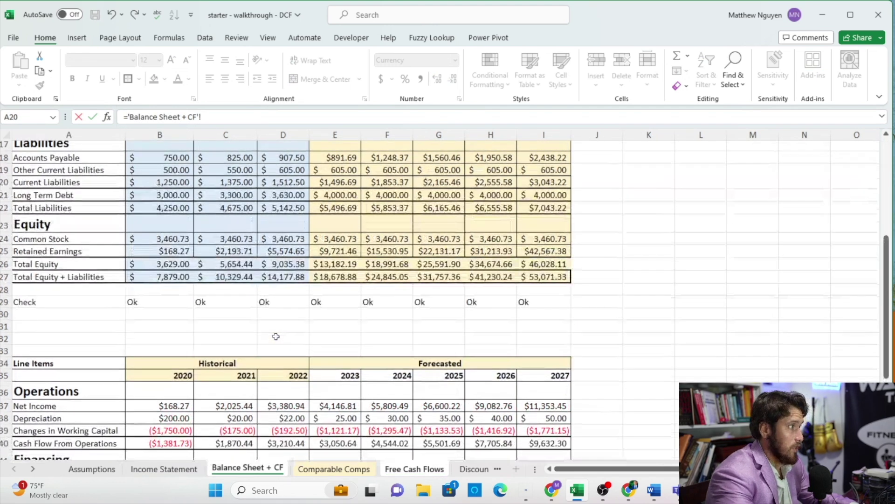
pyautogui.scroll(-2, 320, 353)
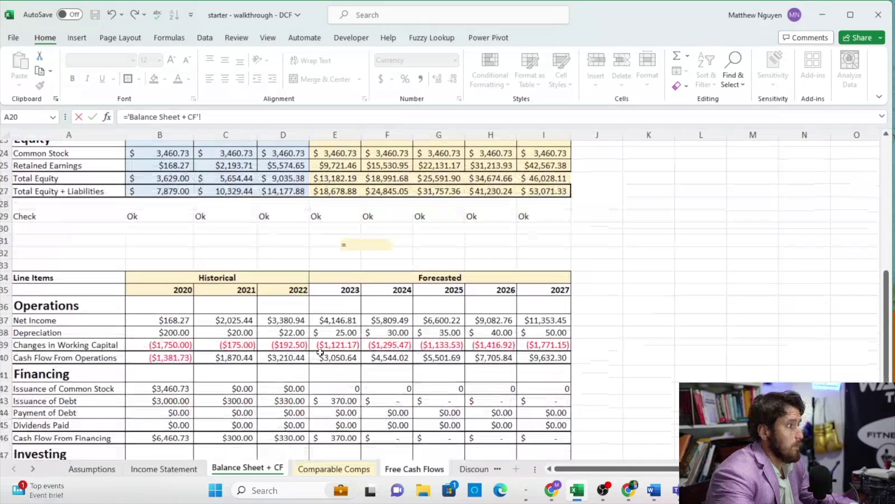
pyautogui.scroll(-1, 321, 353)
pyautogui.scroll(-1, 326, 387)
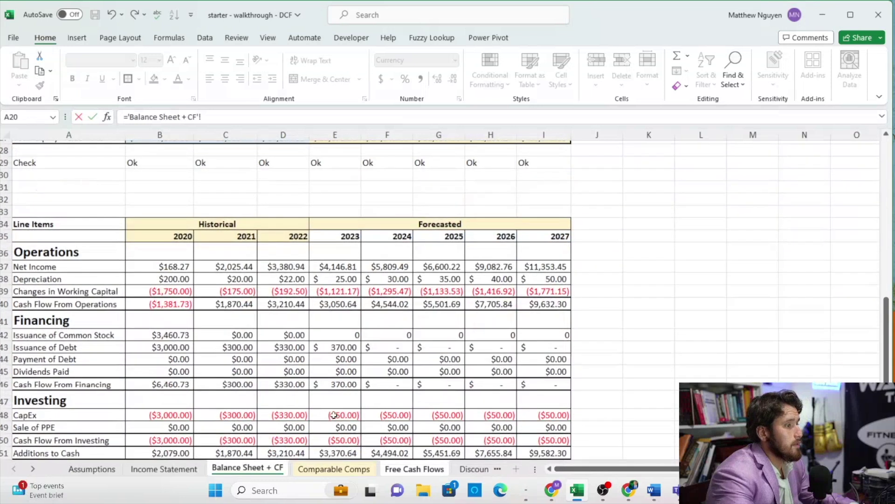
pyautogui.click(321, 414)
pyautogui.press('Return')
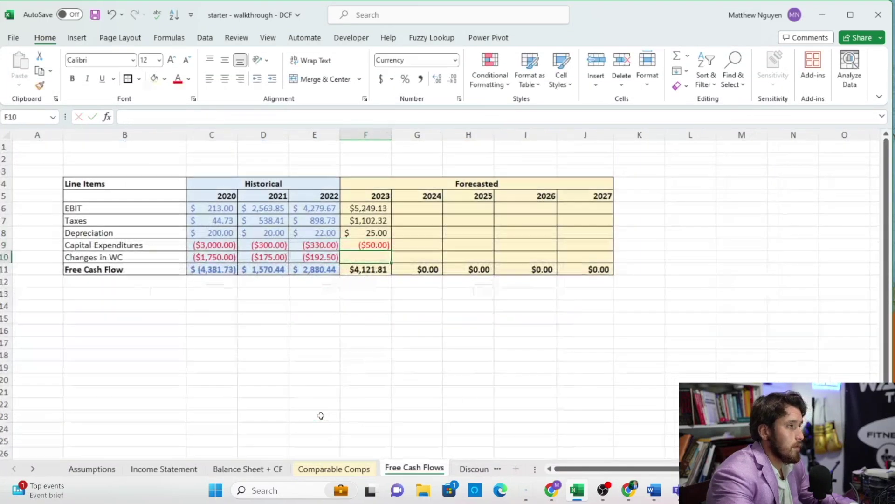
# Link the 2023 Changes in WC to the 2023 Changes in Working Capital (E39) on the Balance Sheet + CF sheet.
pyautogui.write('=')
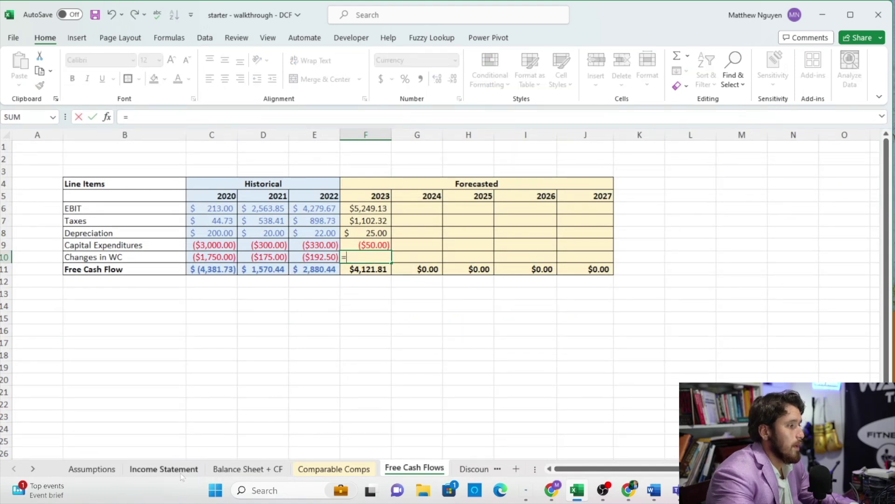
pyautogui.click(248, 467)
pyautogui.scroll(-5, 303, 372)
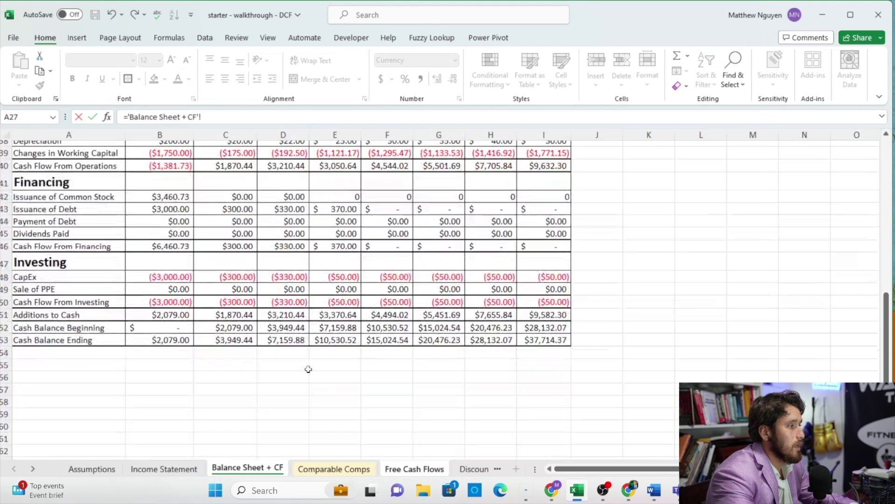
pyautogui.scroll(1, 308, 369)
pyautogui.scroll(1, 308, 369)
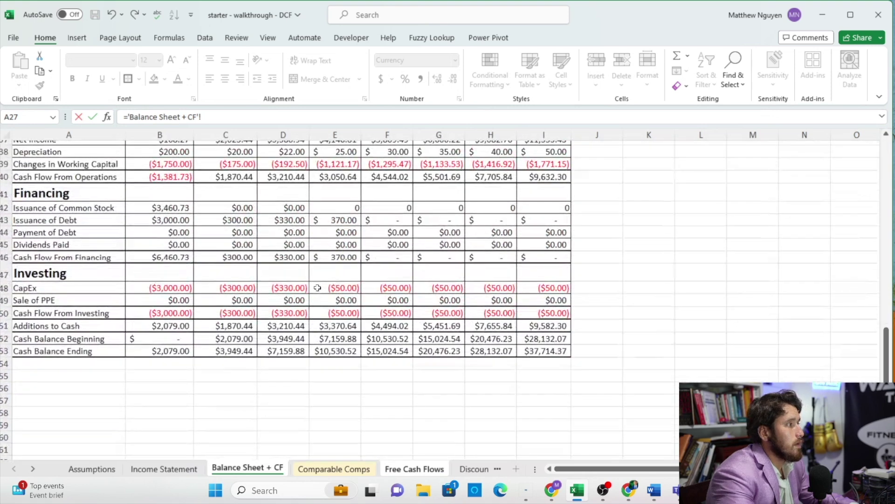
pyautogui.scroll(1, 313, 297)
pyautogui.scroll(2, 314, 297)
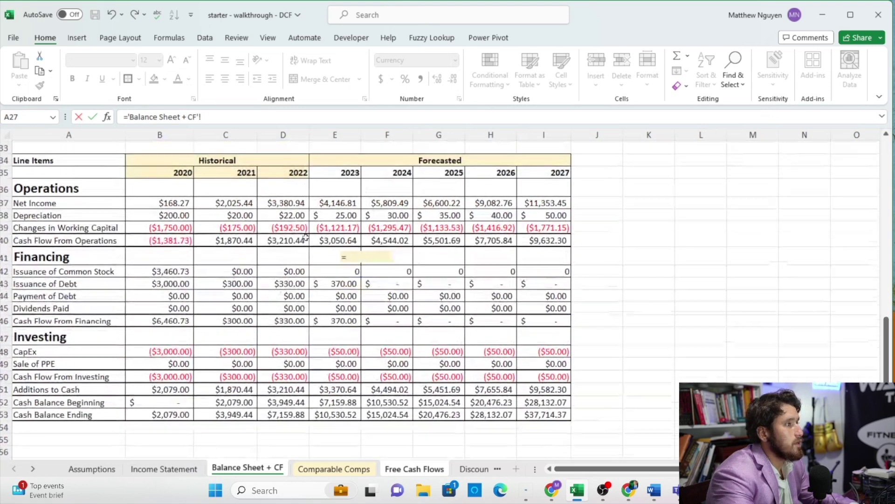
pyautogui.click(323, 228)
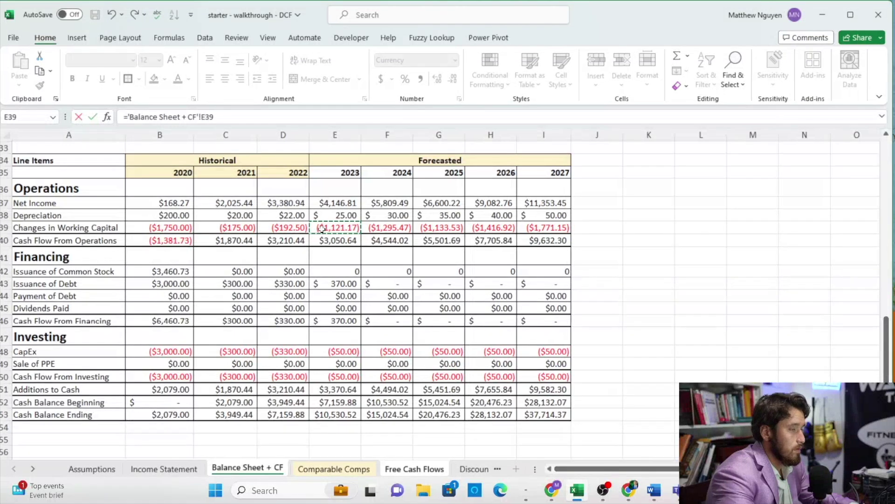
pyautogui.press('Return')
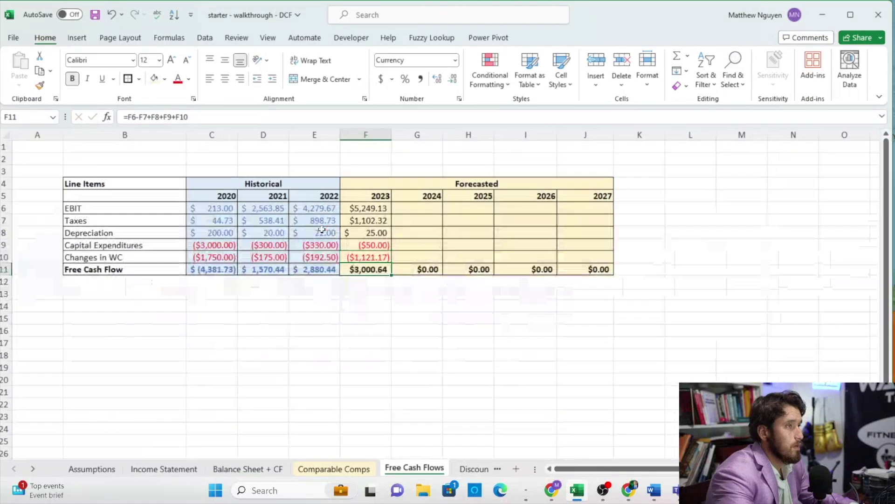
# Fill the 2023 EBIT through Changes in WC formulas (F6:F10) across the forecast years to 2027.
pyautogui.click(139, 118)
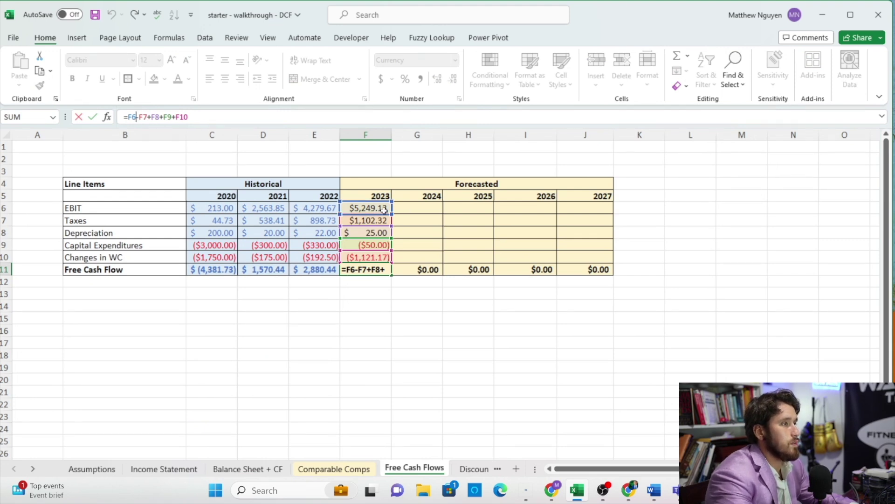
pyautogui.press('Escape')
pyautogui.moveTo(384, 208); pyautogui.dragTo(605, 269)
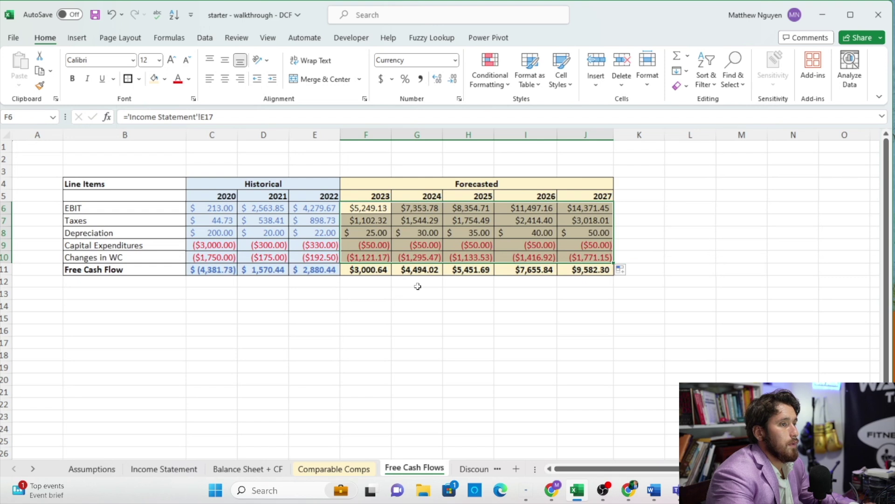
# Examine the 2023 cash flow cells on the Discounted Cash Flows sheet, plus the WACC assumptions, EV/EBITDA multiples and stock tables on Comparable Comps.
pyautogui.click(473, 469)
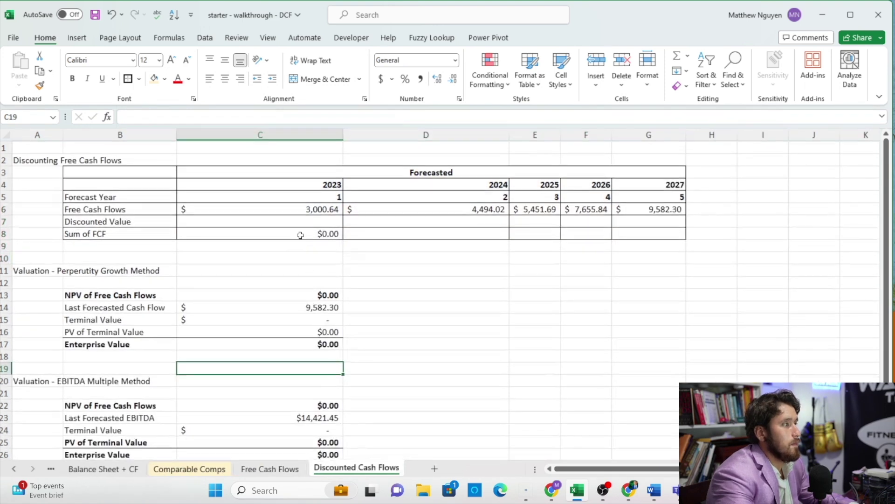
pyautogui.click(320, 205)
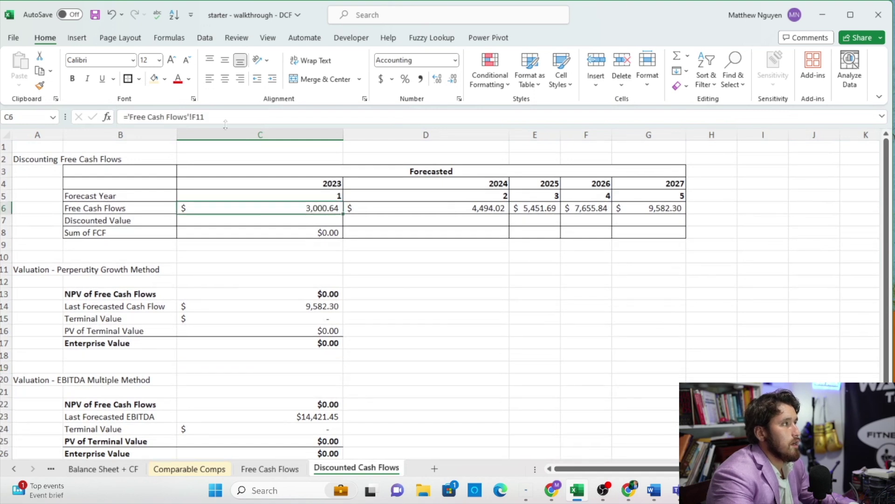
pyautogui.click(305, 221)
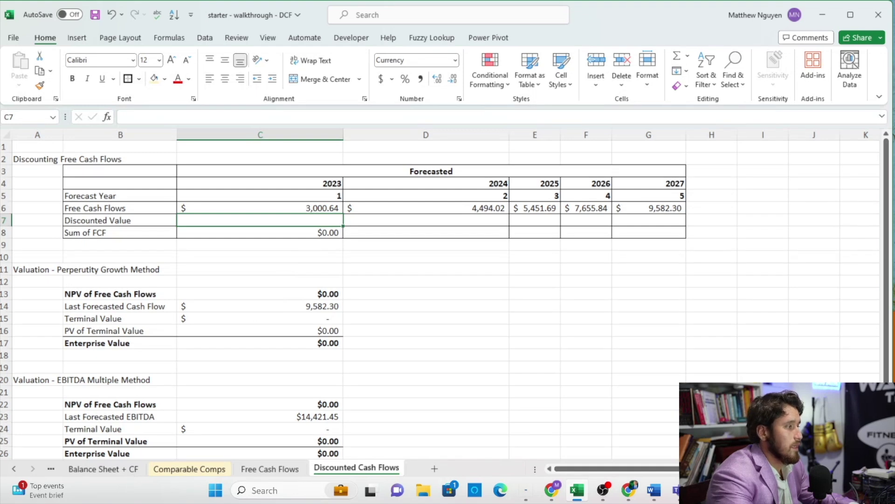
pyautogui.click(189, 468)
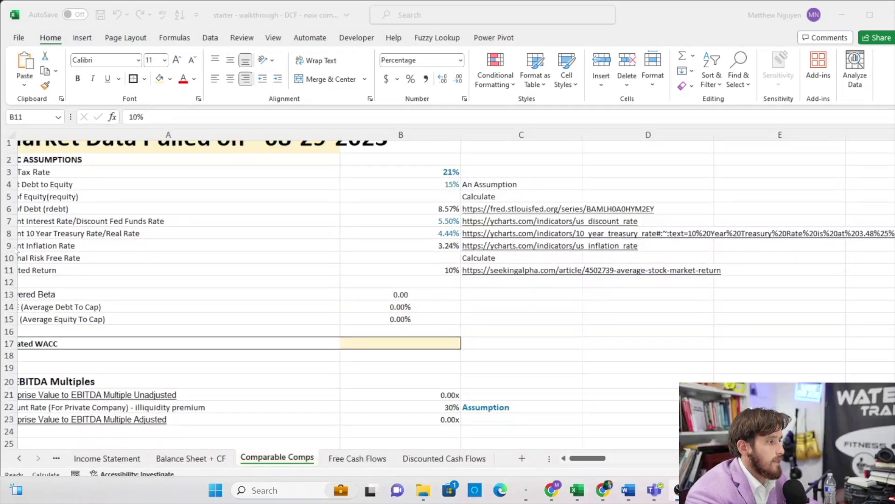
pyautogui.scroll(1, 390, 199)
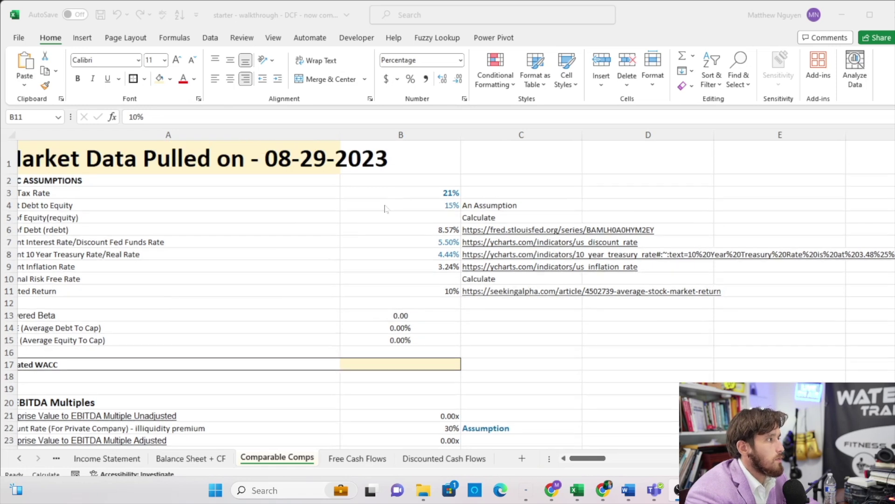
pyautogui.hscroll(-1, 384, 206)
pyautogui.scroll(-3, 391, 231)
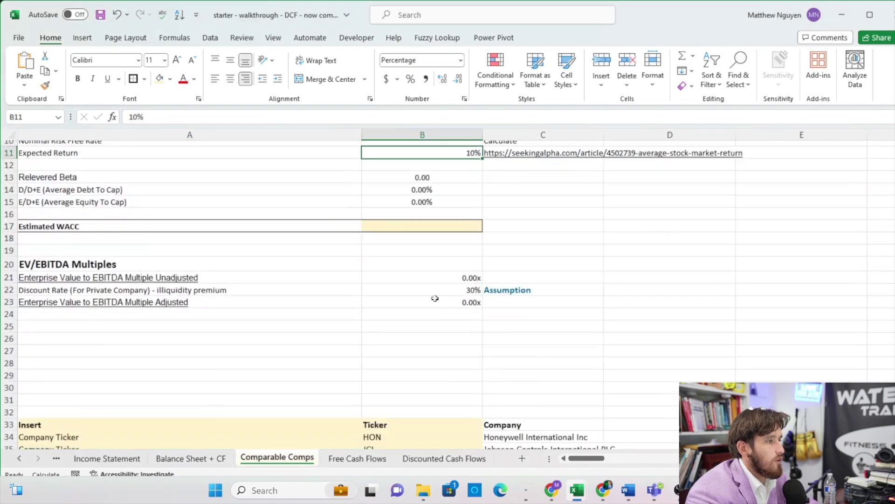
pyautogui.scroll(-10, 434, 299)
pyautogui.hscroll(1, 438, 314)
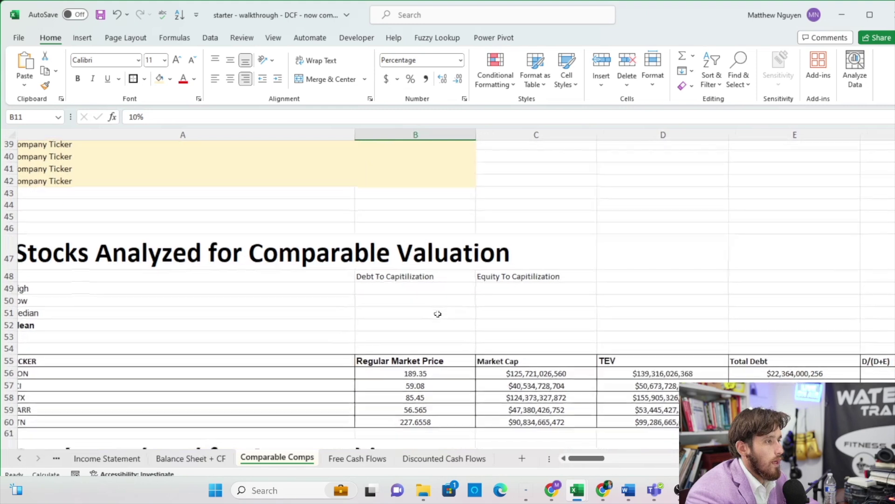
# Calculate HON's D/(D+E) in F56 as =E56/(E56+D56) and fill the formula down to ETN in F60.
pyautogui.hscroll(6, 437, 314)
pyautogui.click(724, 377)
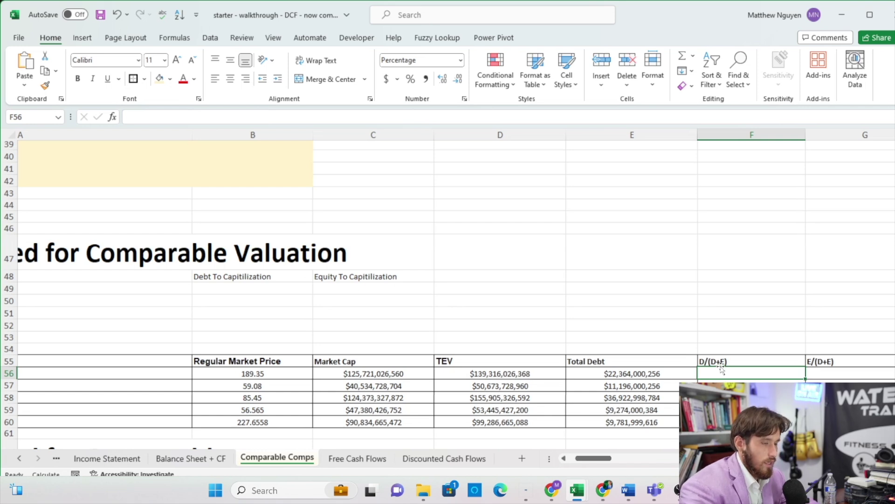
pyautogui.write('=')
pyautogui.click(687, 373)
pyautogui.write('/(')
pyautogui.click(578, 373)
pyautogui.write('+')
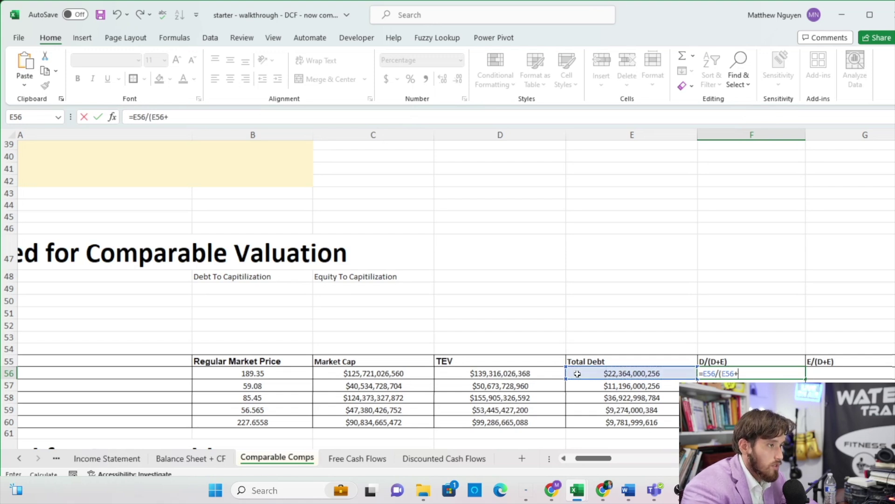
pyautogui.click(495, 375)
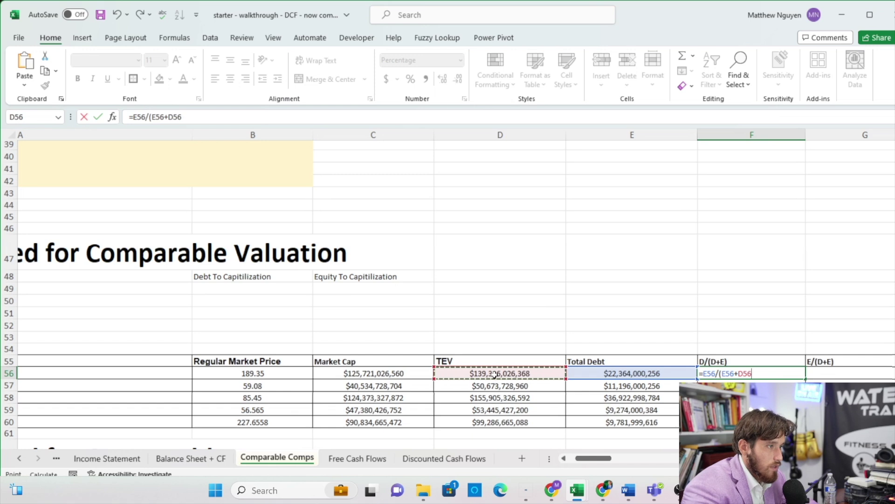
pyautogui.write(')')
pyautogui.press('Return')
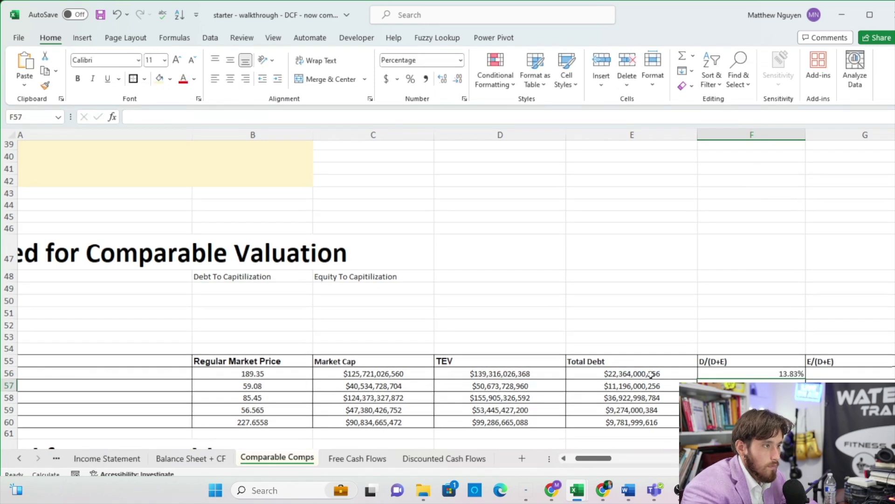
pyautogui.doubleClick(804, 379)
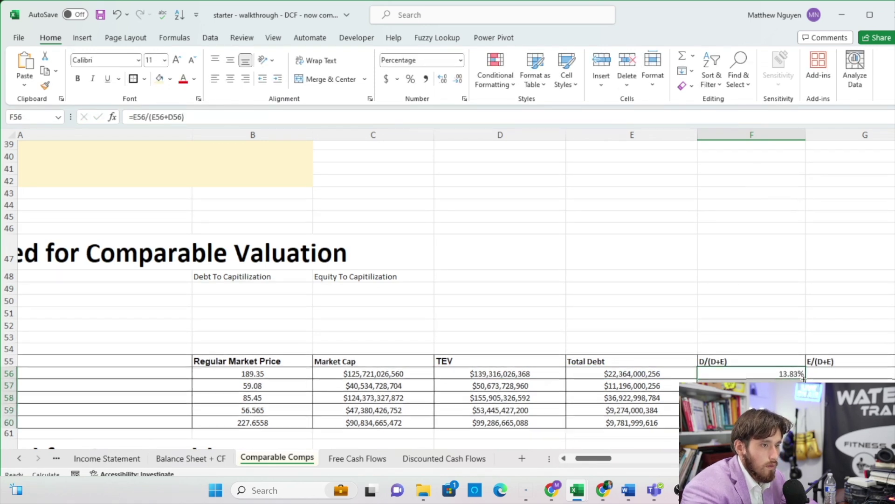
# Examine the TEV formulas for HON (D56) and ETN (D60), including the referenced figures in the Comparable Beta table.
pyautogui.hscroll(1, 803, 379)
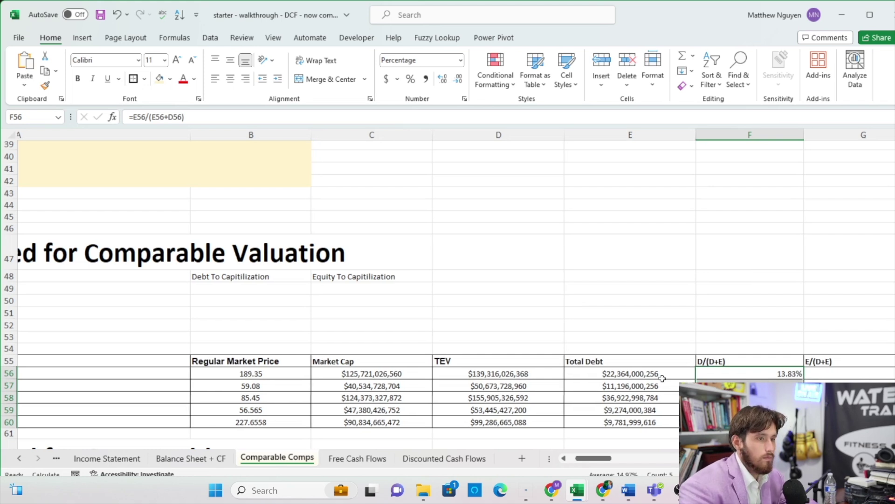
pyautogui.press('Left')
pyautogui.press('Left')
pyautogui.press('F2')
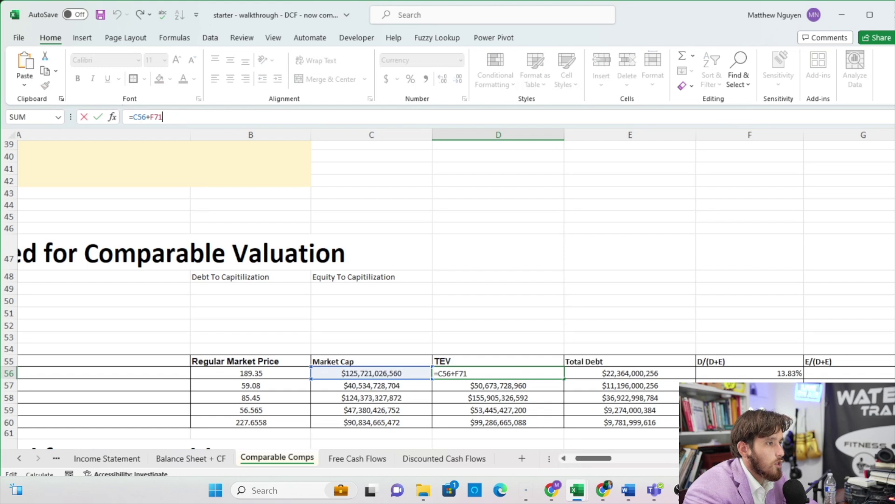
pyautogui.scroll(-5, 481, 396)
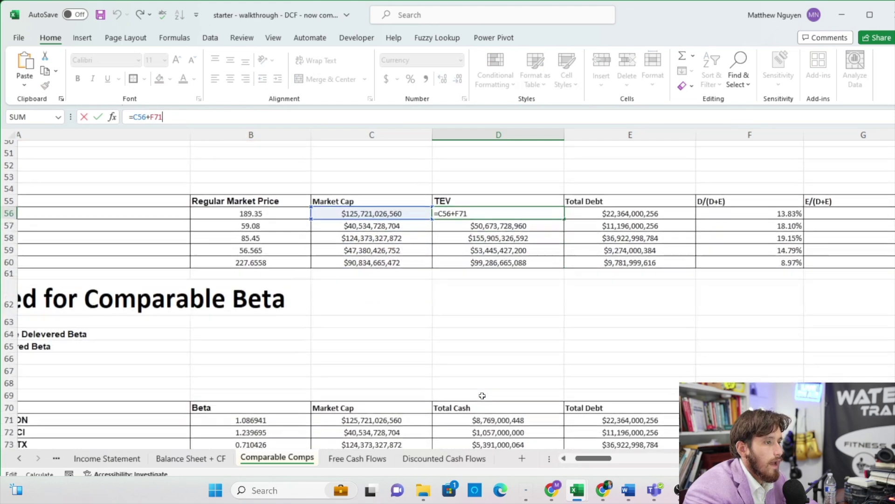
pyautogui.scroll(1, 482, 394)
pyautogui.click(526, 264)
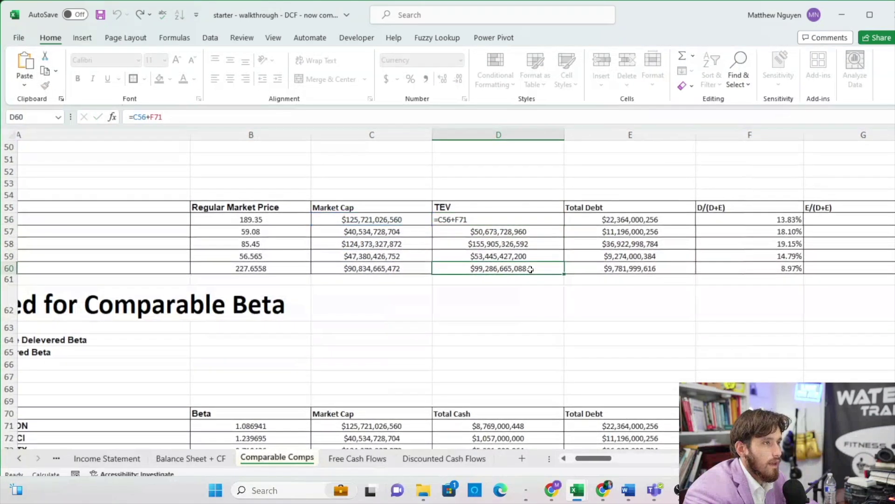
pyautogui.hscroll(1, 527, 265)
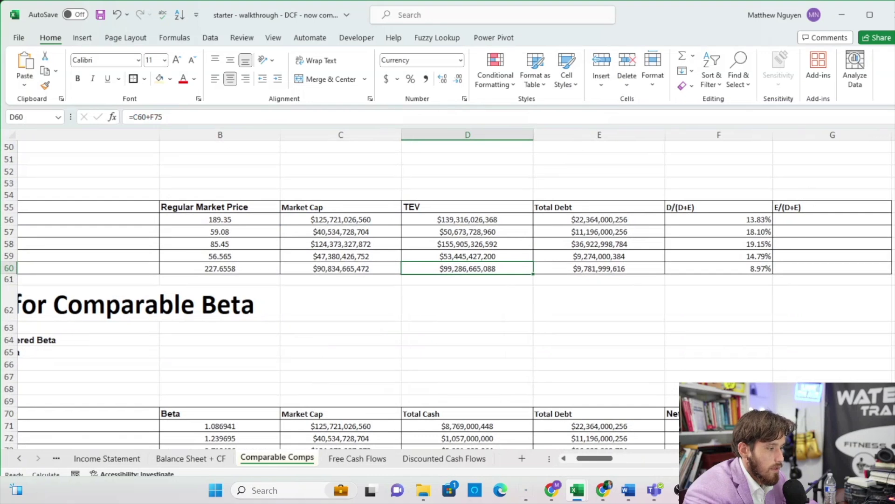
pyautogui.hotkey('alt', 'Tab')
pyautogui.click(503, 218)
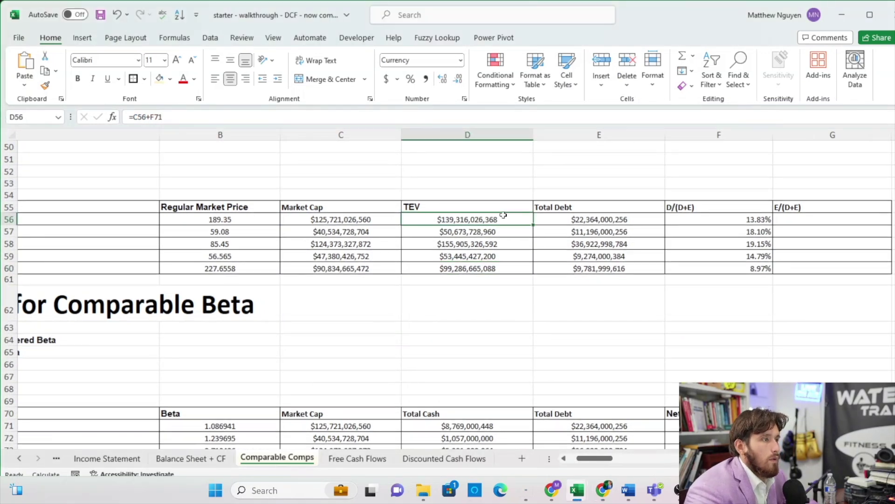
# Calculate HON's E/(D+E) in G56 as =D56/(D56+E56).
pyautogui.click(780, 221)
pyautogui.hscroll(1, 778, 221)
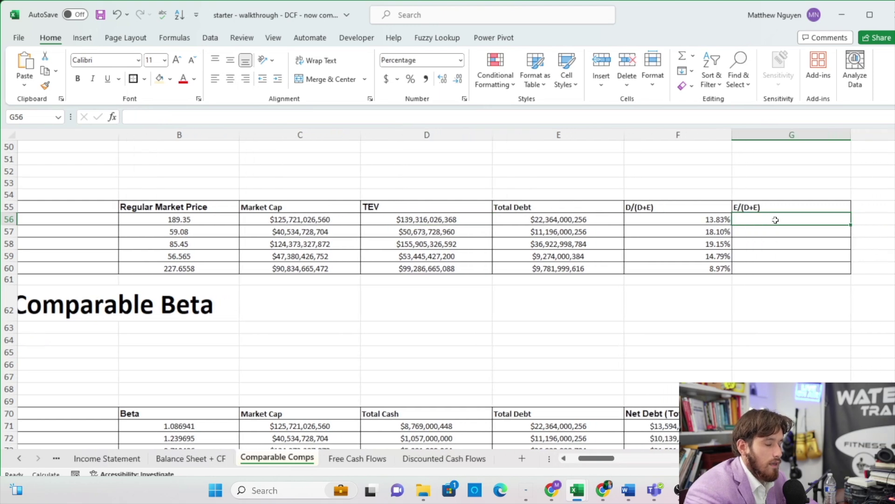
pyautogui.write('=')
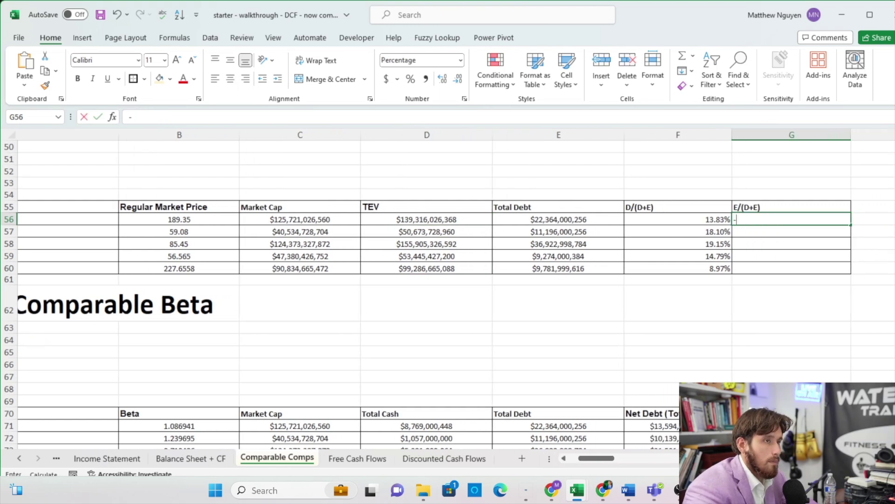
pyautogui.click(480, 217)
pyautogui.write('/(')
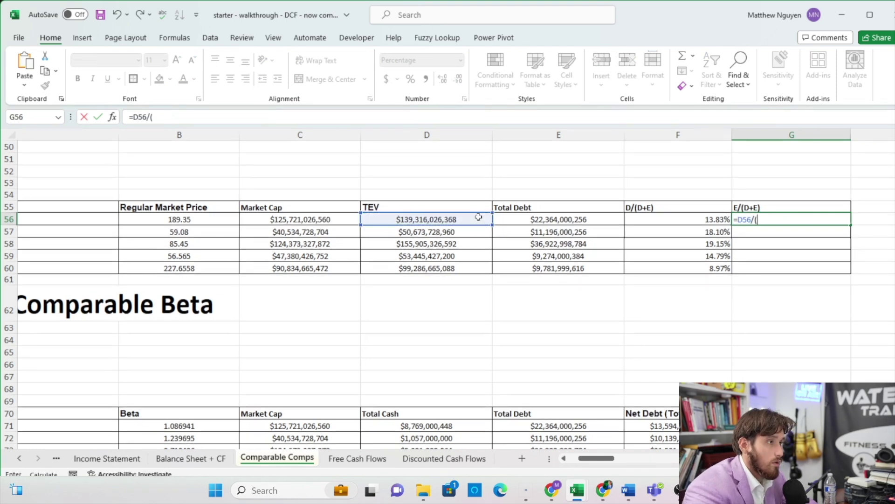
pyautogui.click(479, 217)
pyautogui.write('+')
pyautogui.click(507, 214)
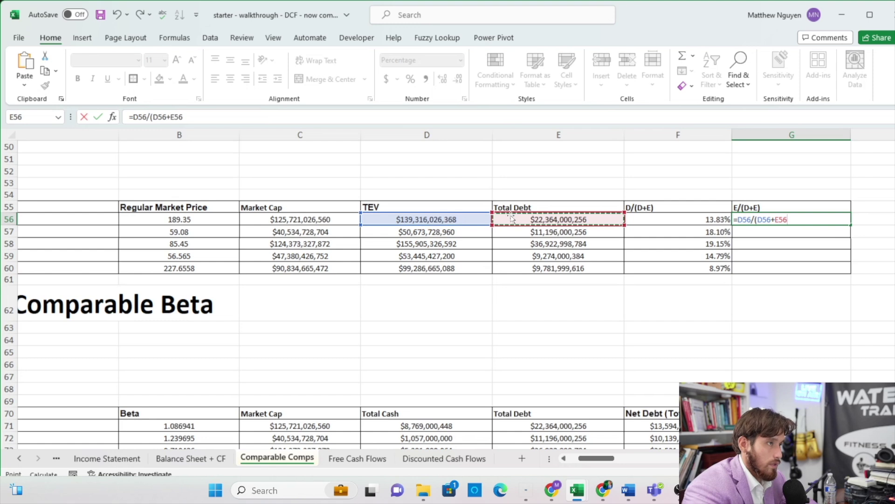
pyautogui.press('Return')
# Fill HON's E/(D+E) formula down to ETN in G60, declining any replacement of existing data.
pyautogui.click(835, 219)
pyautogui.moveTo(849, 224); pyautogui.dragTo(850, 226)
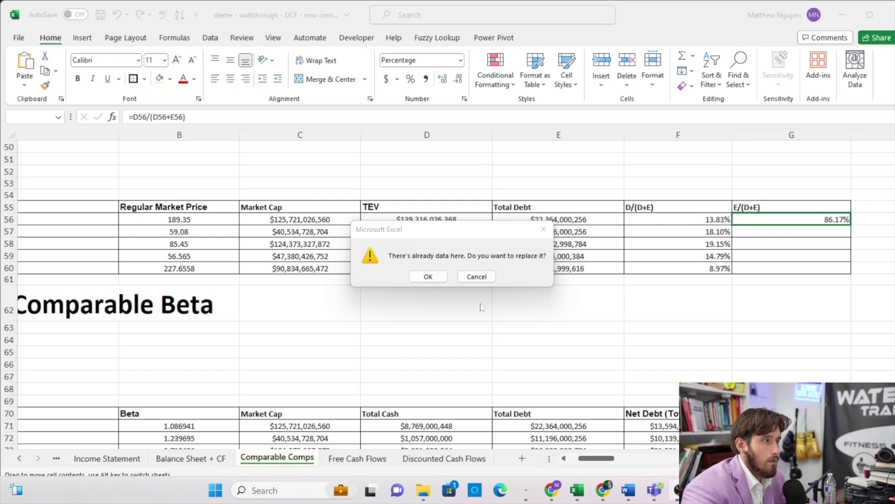
pyautogui.click(483, 277)
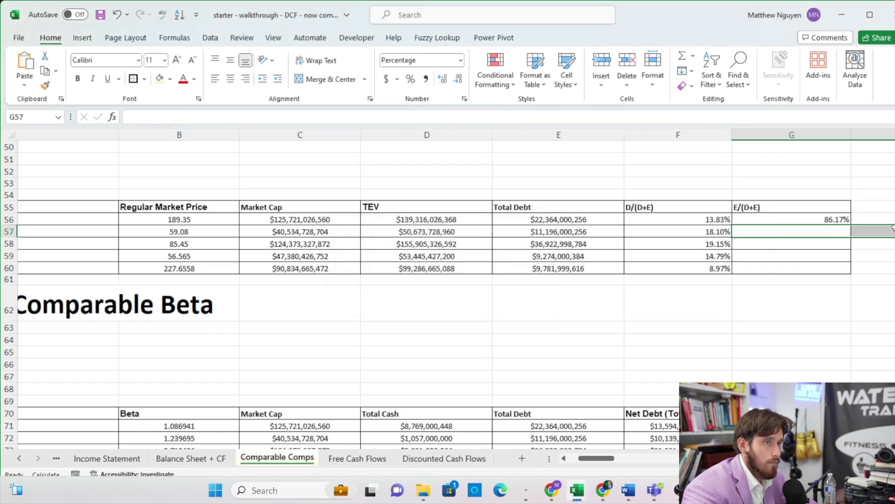
pyautogui.moveTo(851, 225); pyautogui.dragTo(851, 269)
# Enter =MAX(E56:E60) as the High value for Debt To Capitilization in B49 and copy it to Equity To Capitilization in C49.
pyautogui.hscroll(-2, 640, 253)
pyautogui.scroll(1, 513, 214)
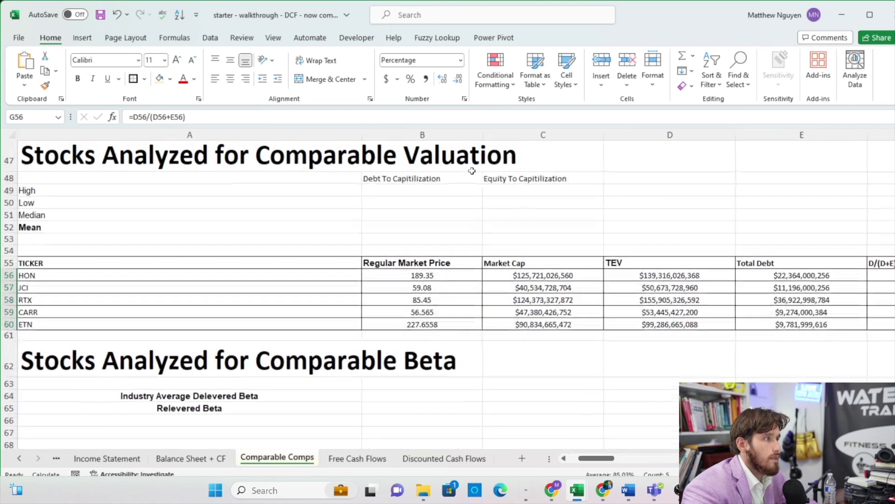
pyautogui.click(459, 192)
pyautogui.write('=M')
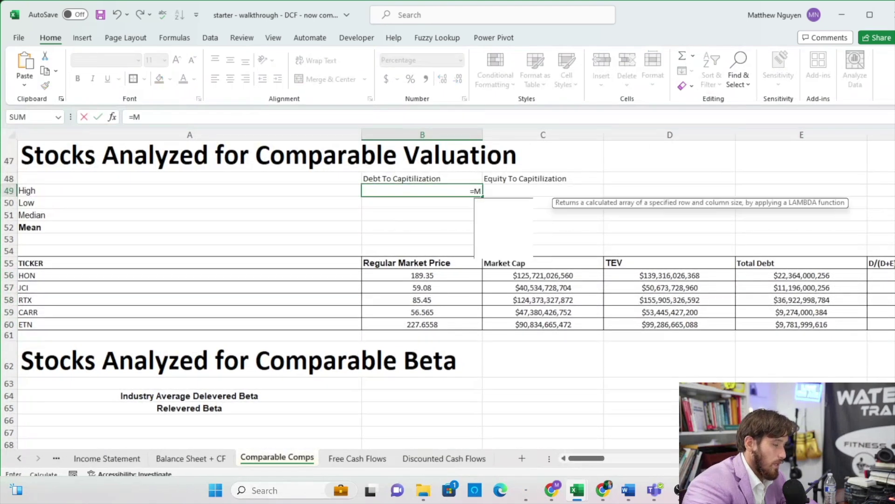
pyautogui.write('AX(')
pyautogui.moveTo(756, 270); pyautogui.dragTo(750, 317)
pyautogui.write(')')
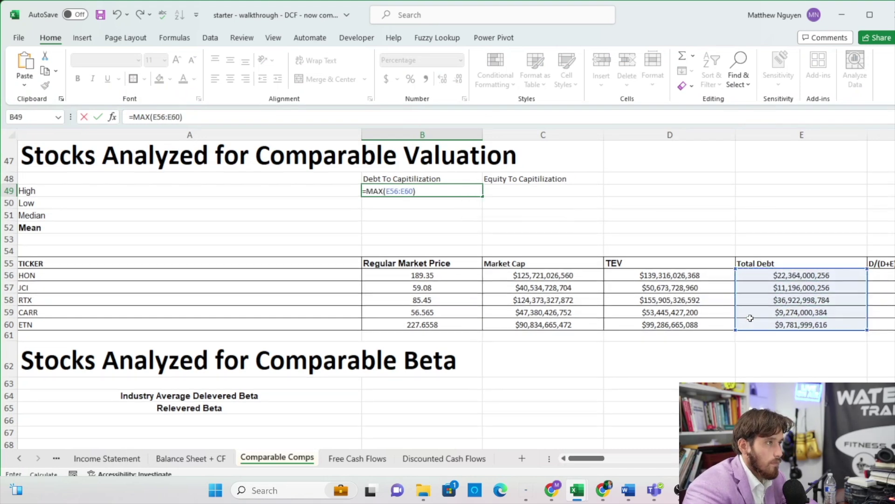
pyautogui.press('Return')
pyautogui.press('Up')
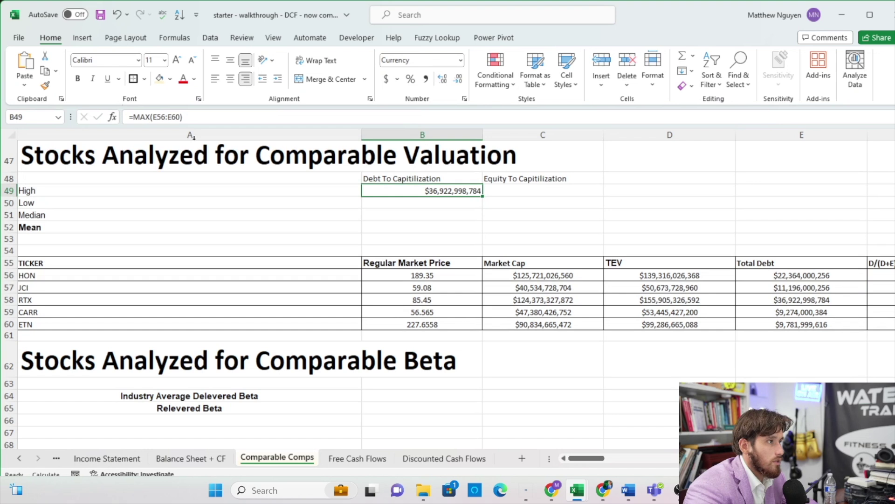
pyautogui.moveTo(482, 195); pyautogui.dragTo(541, 197)
pyautogui.hscroll(2, 316, 190)
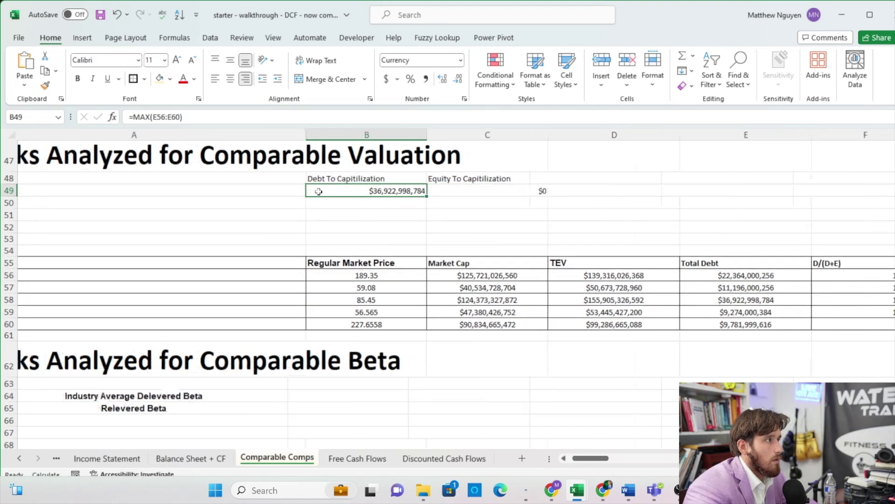
# Change the High Debt To Capitilization formula in B49 to =MAX(F56:F60) and compare it with the formula in C49.
pyautogui.click(316, 189)
pyautogui.hscroll(-2, 392, 204)
pyautogui.click(152, 116)
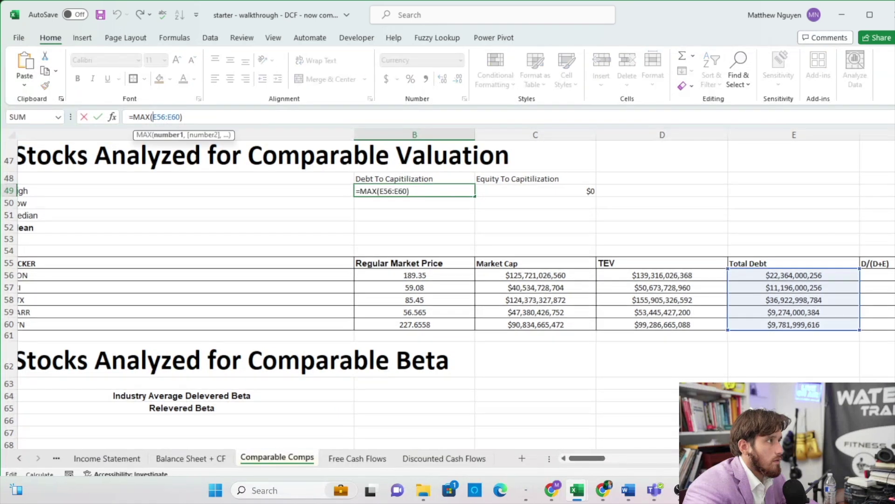
pyautogui.write('F56')
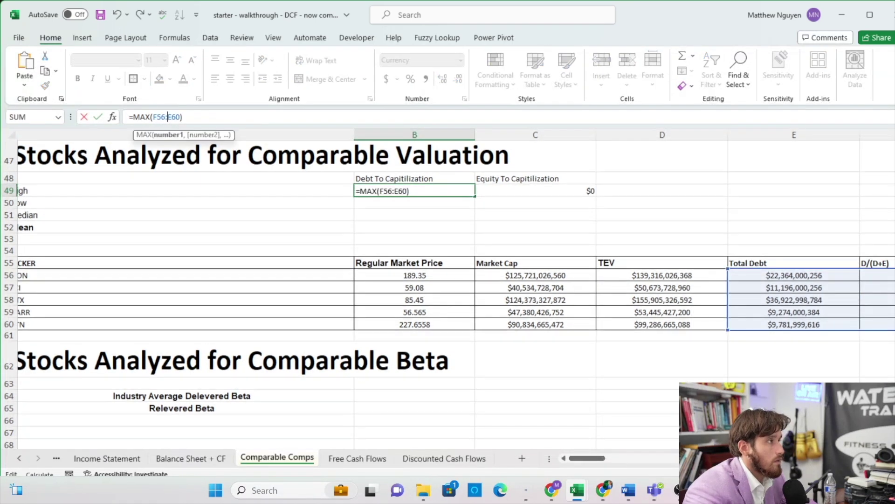
pyautogui.write('F60')
pyautogui.press('Return')
pyautogui.click(440, 188)
pyautogui.click(484, 188)
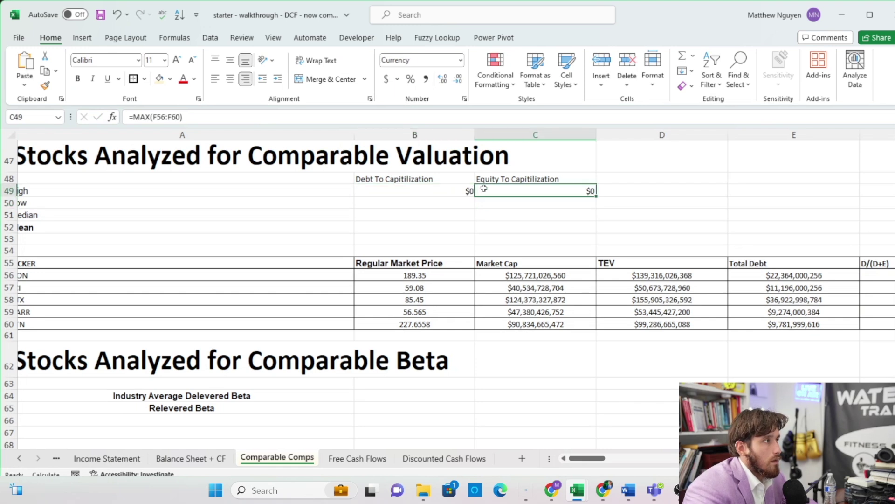
pyautogui.click(467, 194)
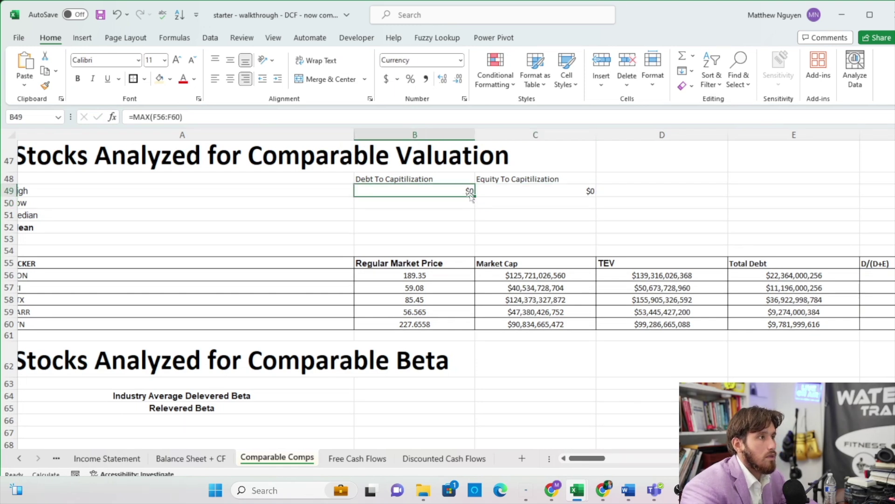
# Copy the High Debt To Capitilization formula from B49 into Equity To Capitilization in C49.
pyautogui.click(478, 194)
pyautogui.click(459, 190)
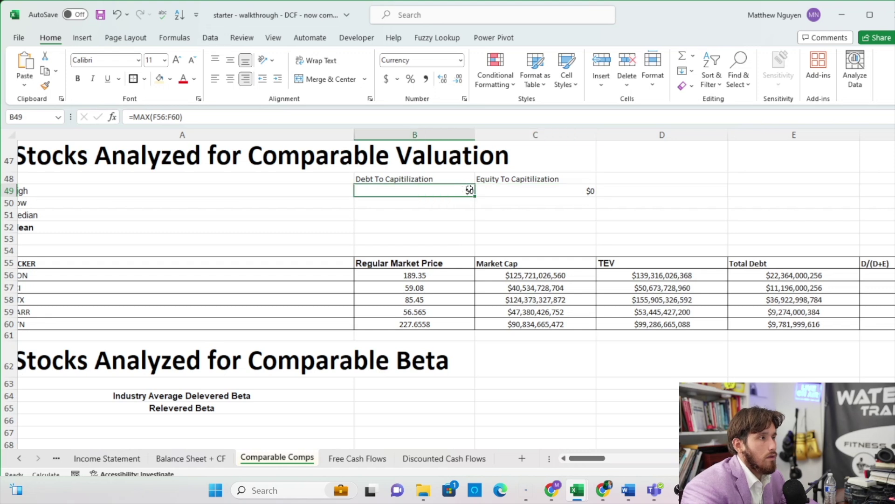
pyautogui.moveTo(474, 195); pyautogui.dragTo(590, 194)
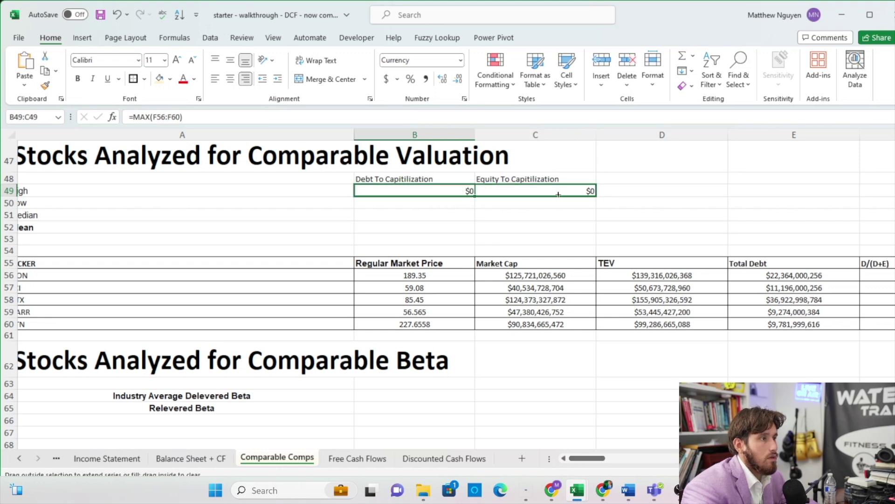
# Format the High-to-Mean statistics range B49:C52 as percentages with two decimal places.
pyautogui.moveTo(415, 191); pyautogui.dragTo(543, 234)
pyautogui.keyDown('shift'); pyautogui.click(543, 228); pyautogui.keyUp('shift')
pyautogui.click(410, 79)
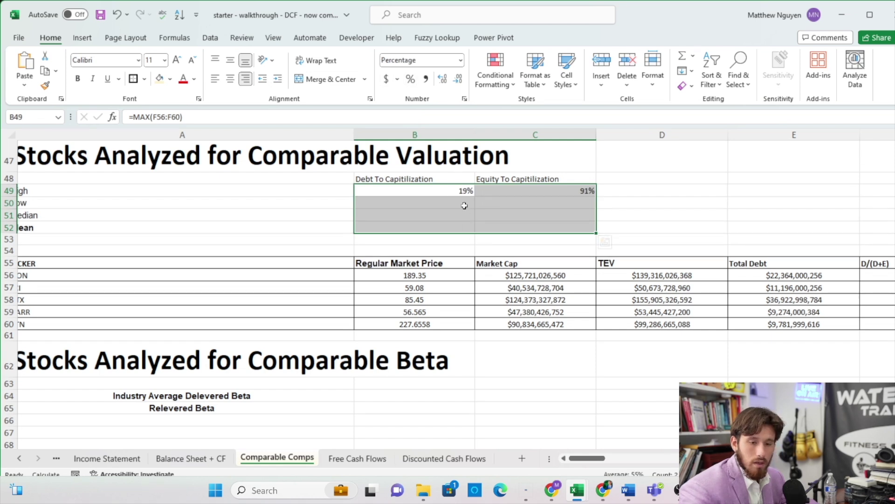
pyautogui.click(442, 79)
pyautogui.click(442, 79)
# Make the range in B49 absolute as =MAX($F$56:$F$60) and fill the formula down to B52.
pyautogui.click(435, 193)
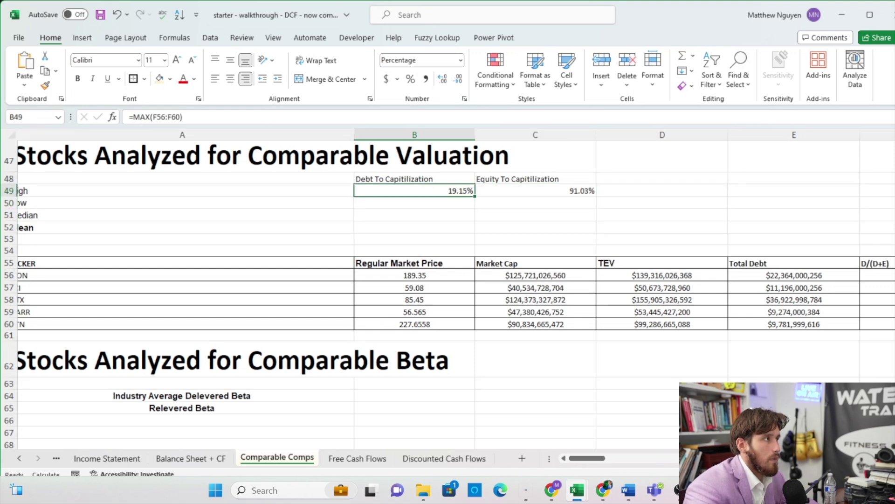
pyautogui.moveTo(180, 116); pyautogui.dragTo(153, 116)
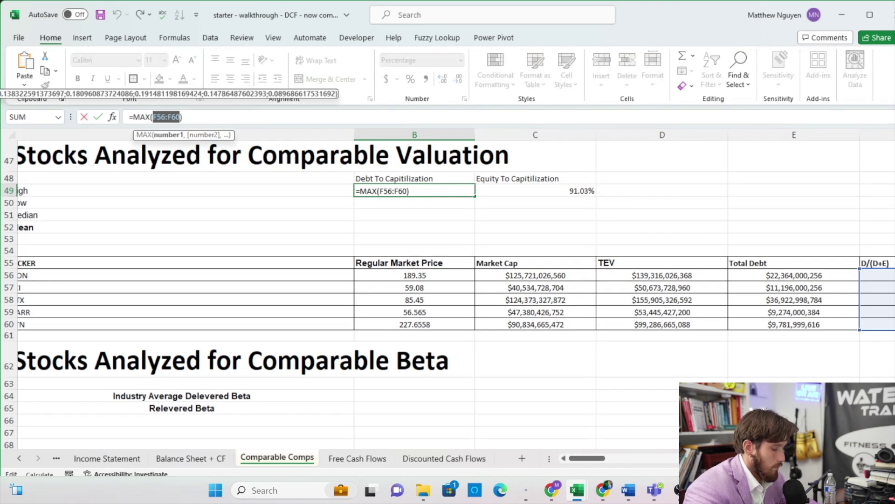
pyautogui.press('F4')
pyautogui.hotkey('ctrl', 'Return')
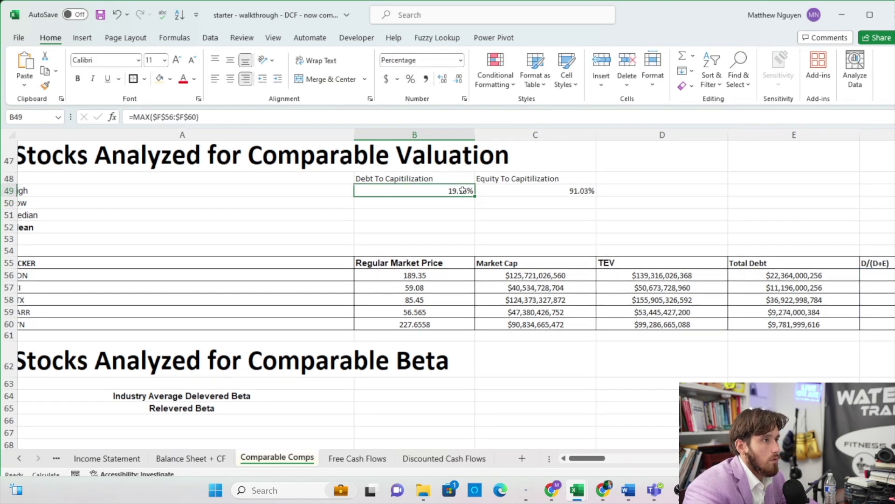
pyautogui.moveTo(474, 196); pyautogui.dragTo(470, 233)
# Change the Low Debt To Capitilization formula in B50 to =MIN($F$56:$F$60).
pyautogui.press('Down')
pyautogui.press('F2')
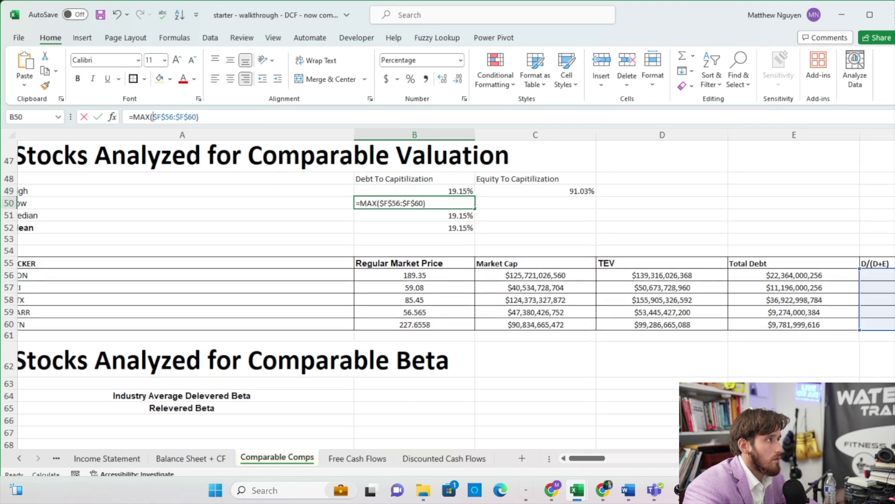
pyautogui.press('BackSpace')
pyautogui.press('BackSpace')
pyautogui.write('IN')
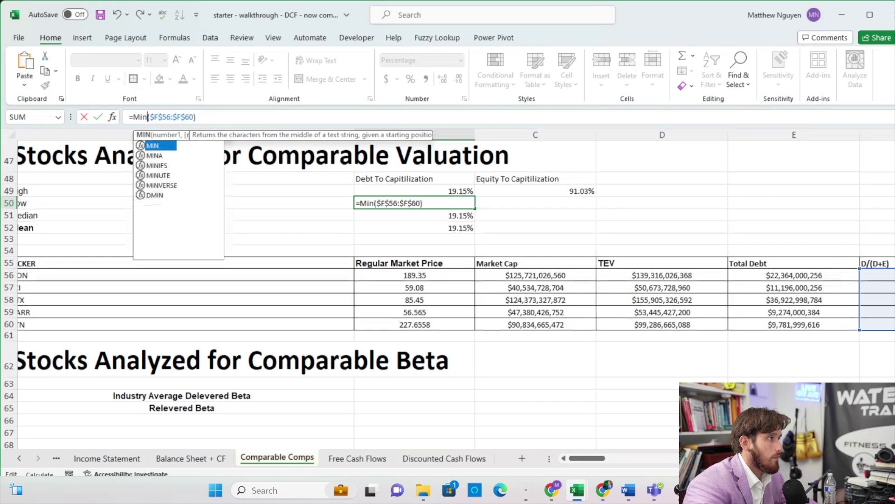
pyautogui.press('Return')
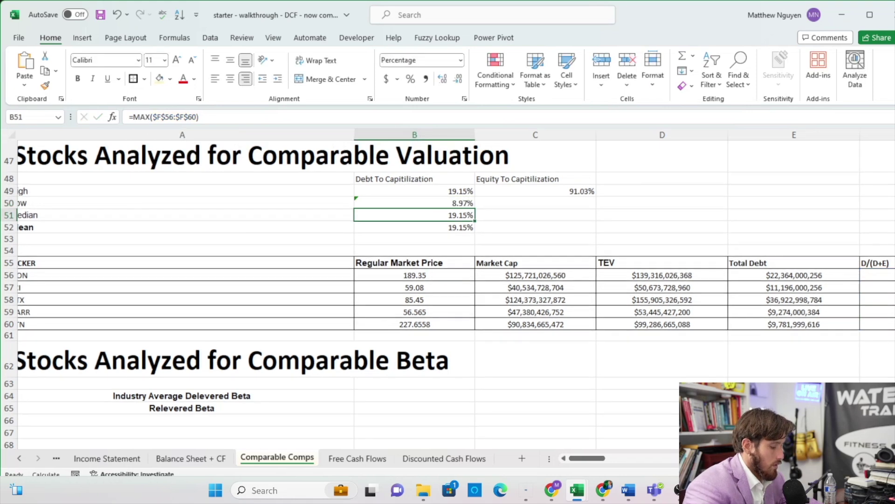
# Change the Median Debt To Capitilization formula in B51 to =MEDIAN($F$56:$F$60).
pyautogui.press('F2')
pyautogui.press('Left')
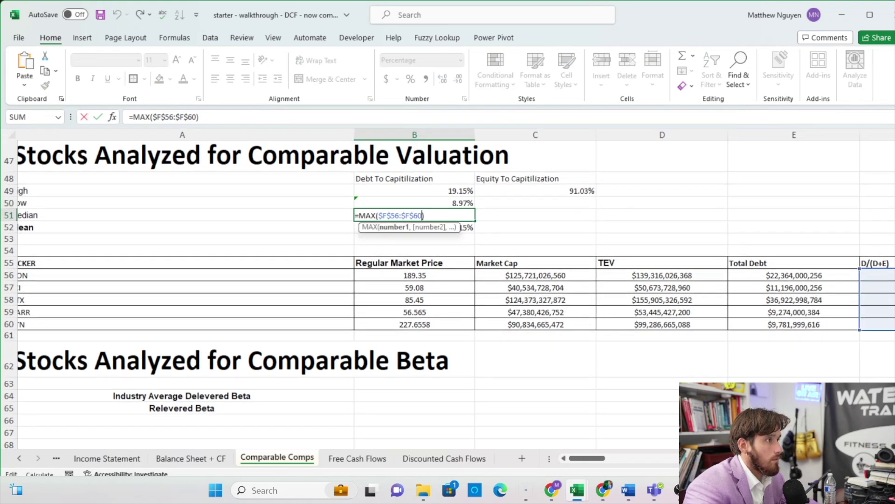
pyautogui.press('Left')
pyautogui.press('Left')
pyautogui.press('Left')
pyautogui.press('Left')
pyautogui.press('Left')
pyautogui.press('Left')
pyautogui.press('Left')
pyautogui.press('Left')
pyautogui.press('Left')
pyautogui.press('Left')
pyautogui.press('Left')
pyautogui.press('Left')
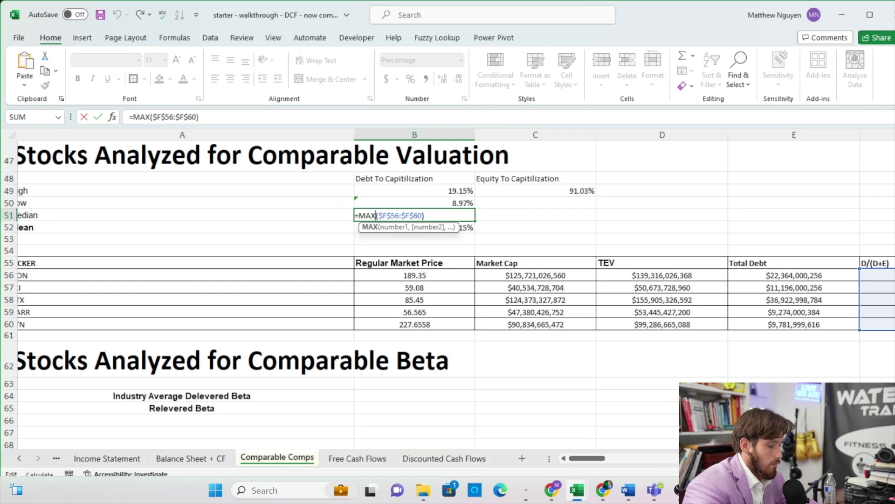
pyautogui.press('BackSpace')
pyautogui.press('BackSpace')
pyautogui.write('EDIAN')
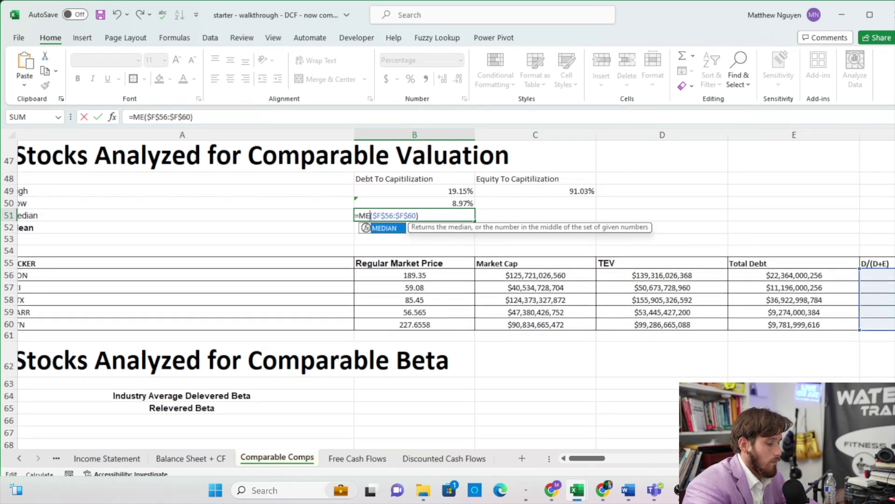
pyautogui.press('Return')
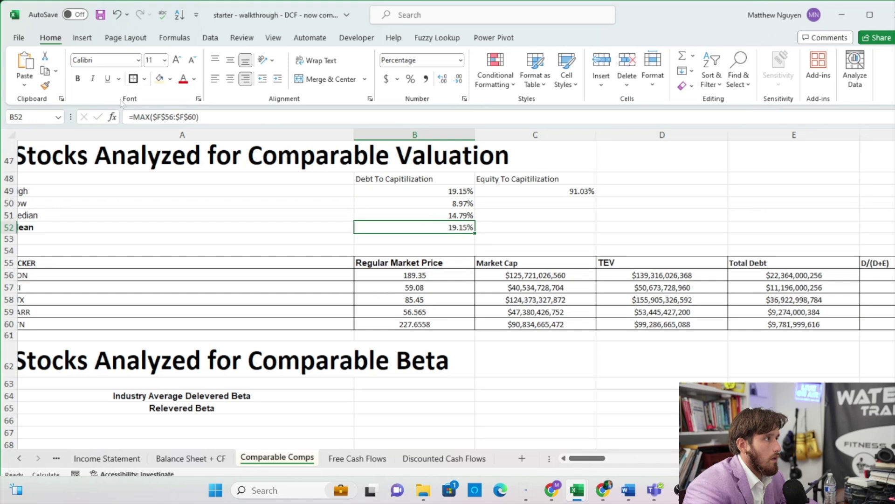
# Change the Mean Debt To Capitilization formula in B52 to =AVERAGE($F$56:$F$60).
pyautogui.press('F2')
pyautogui.press('Left')
pyautogui.press('Left')
pyautogui.press('Left')
pyautogui.press('Left')
pyautogui.press('Left')
pyautogui.press('Left')
pyautogui.press('Left')
pyautogui.press('Left')
pyautogui.press('Left')
pyautogui.press('Left')
pyautogui.press('Left')
pyautogui.press('Left')
pyautogui.press('Left')
pyautogui.press('BackSpace')
pyautogui.press('BackSpace')
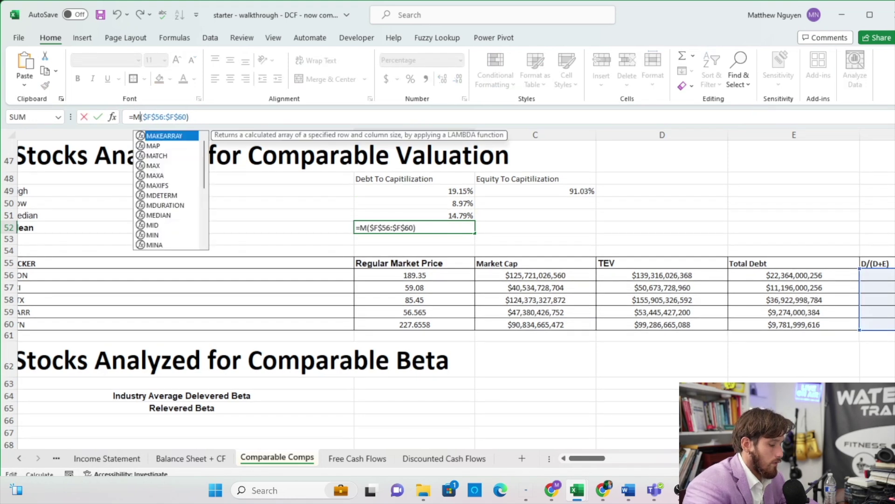
pyautogui.press('BackSpace')
pyautogui.write('AVERAGE')
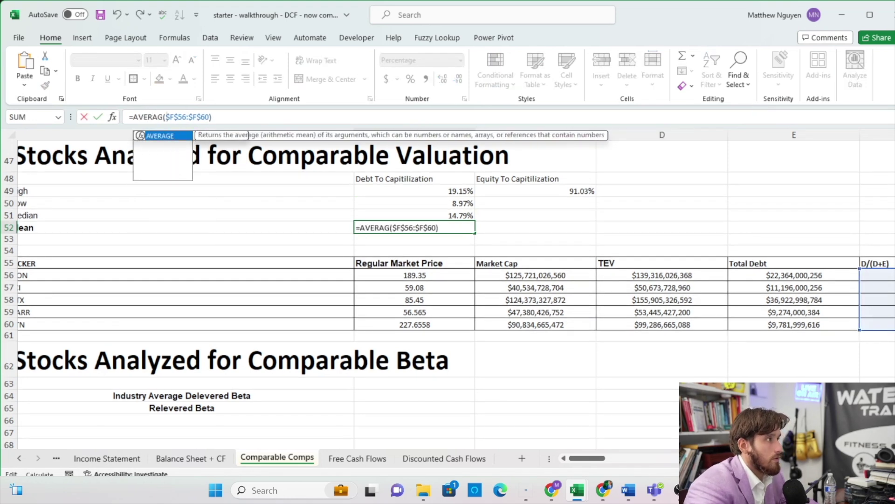
pyautogui.press('Return')
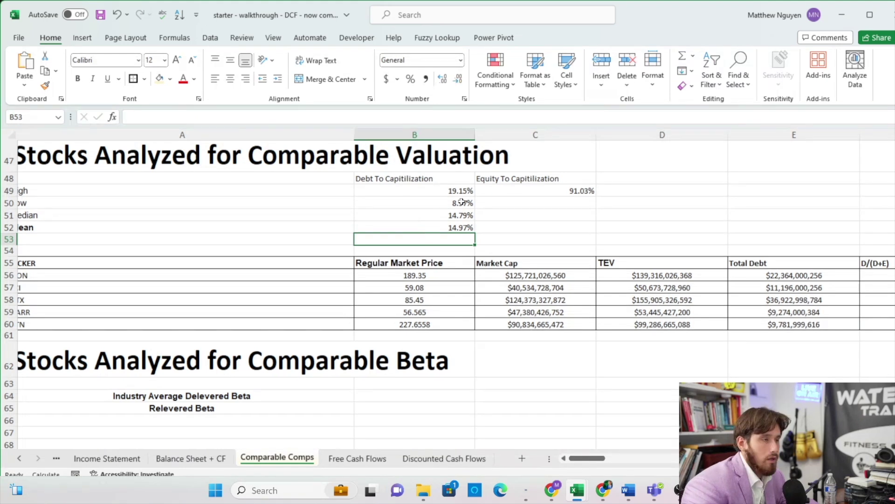
# Make the range in C49 absolute as =MAX($G$56:$G$60) and fill the formula down to C52.
pyautogui.click(549, 194)
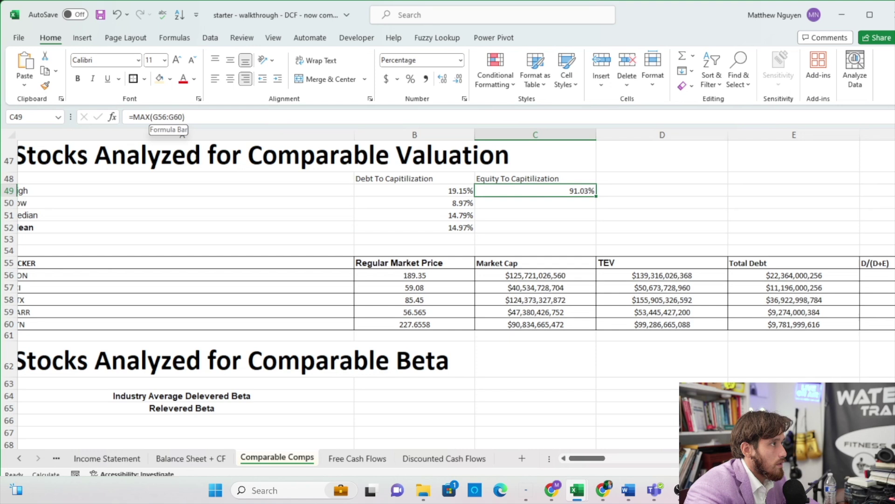
pyautogui.click(183, 117)
pyautogui.moveTo(183, 117); pyautogui.dragTo(149, 116)
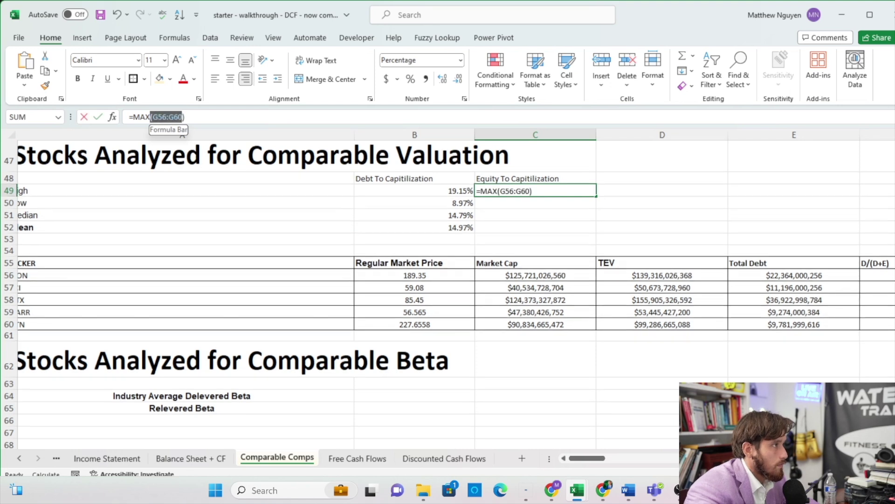
pyautogui.press('F4')
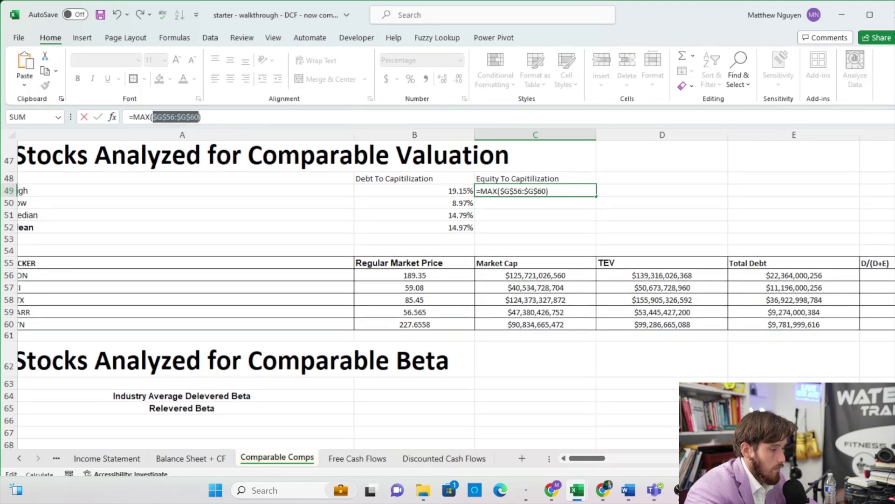
pyautogui.press('Return')
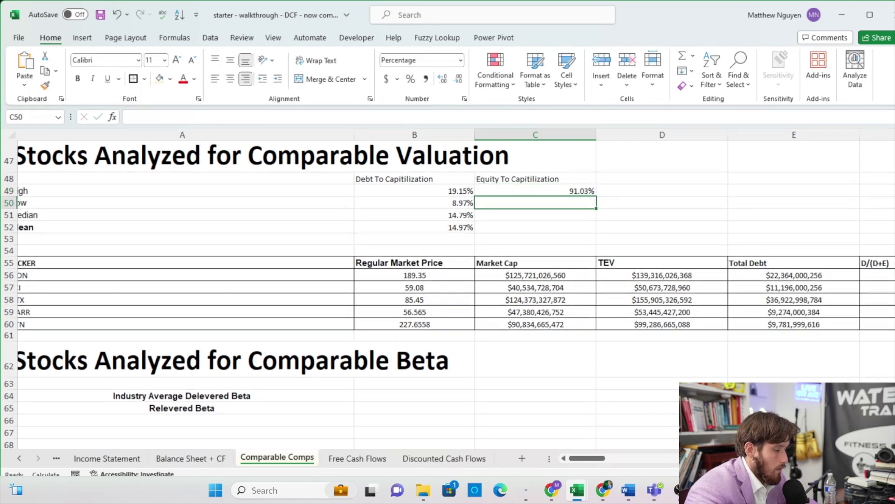
pyautogui.click(583, 191)
pyautogui.moveTo(596, 194); pyautogui.dragTo(596, 231)
# Change the Low Equity To Capitilization formula in C50 to =MIN($G$56:$G$60).
pyautogui.click(520, 201)
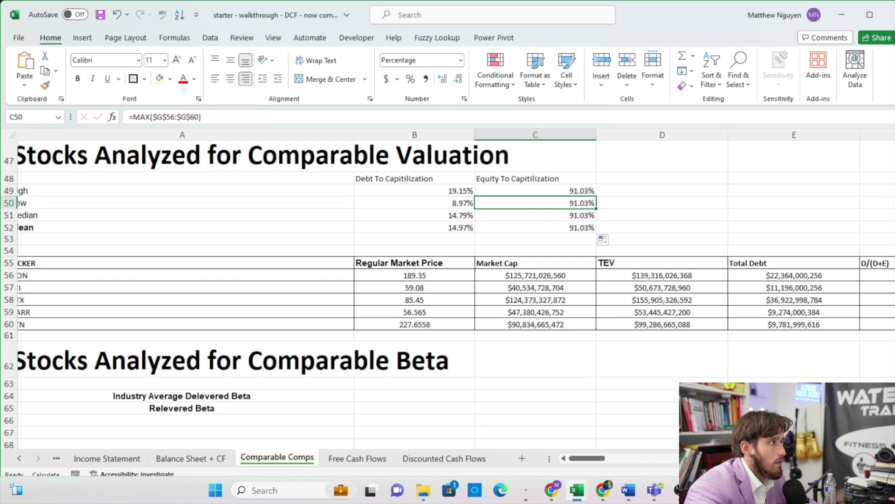
pyautogui.doubleClick(140, 116)
pyautogui.write('MIN')
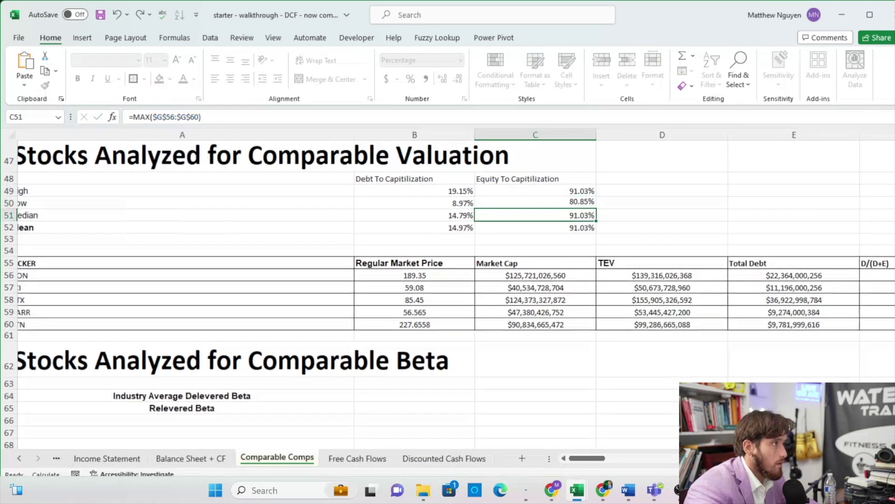
pyautogui.press('Return')
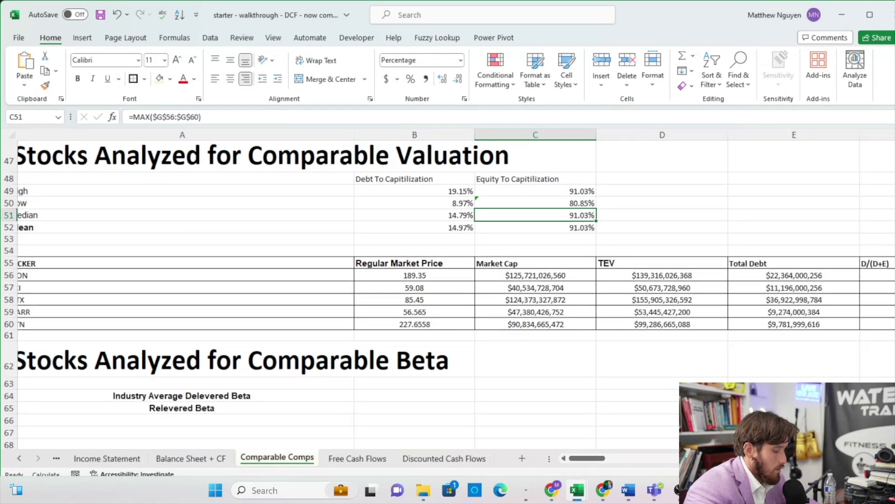
# Change the Median Equity To Capitilization formula in C51 to =MEDIAN($G$56:$G$60).
pyautogui.press('F2')
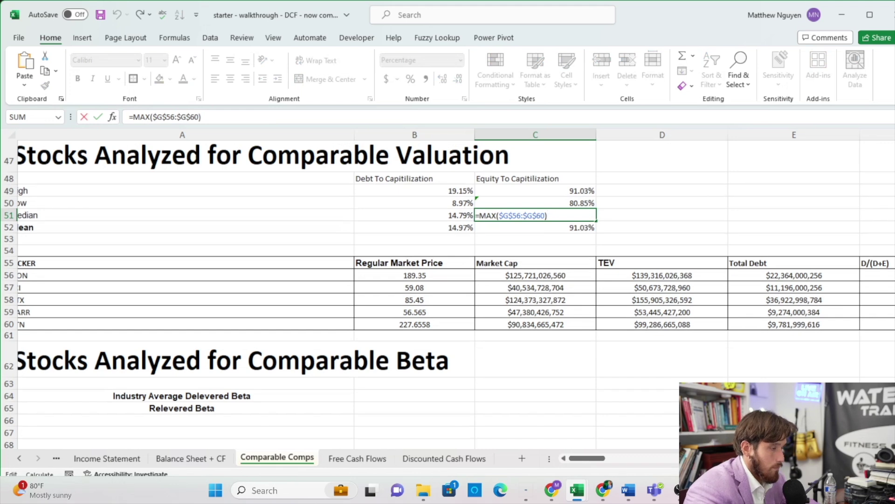
pyautogui.press('Left')
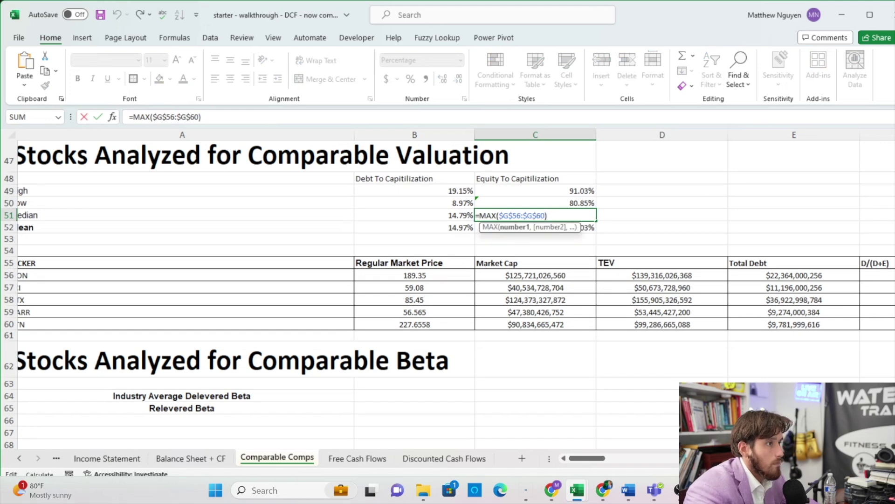
pyautogui.press('BackSpace')
pyautogui.press('BackSpace')
pyautogui.press('BackSpace')
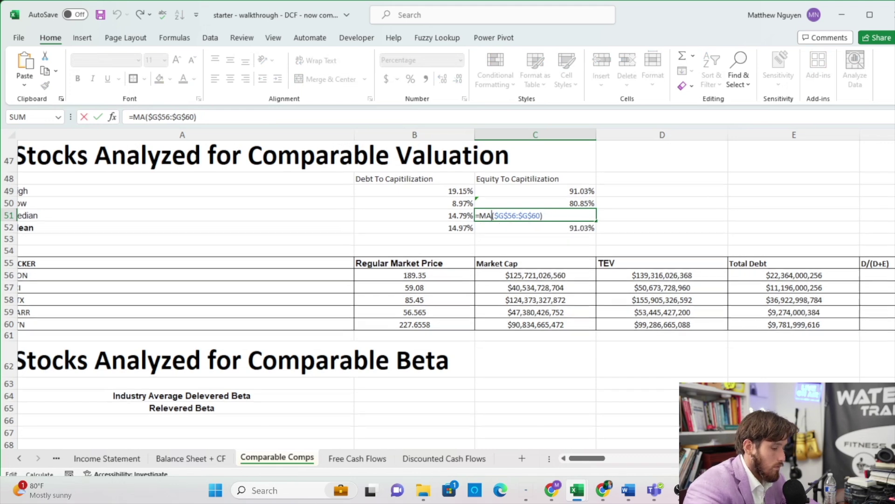
pyautogui.write('MED')
pyautogui.write('IAN')
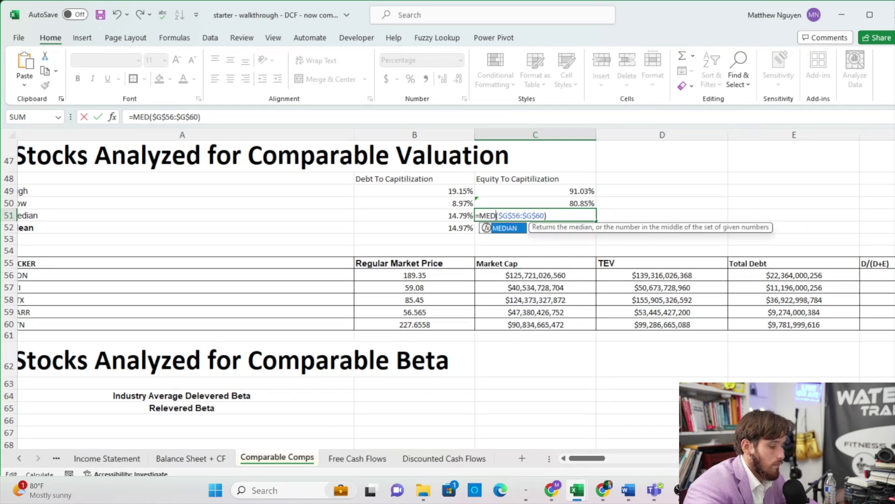
pyautogui.press('Return')
# Undo an accidental fill below C52 and change the Mean Equity To Capitilization formula there to =AVERAGE($G$56:$G$60).
pyautogui.moveTo(596, 233); pyautogui.dragTo(597, 269)
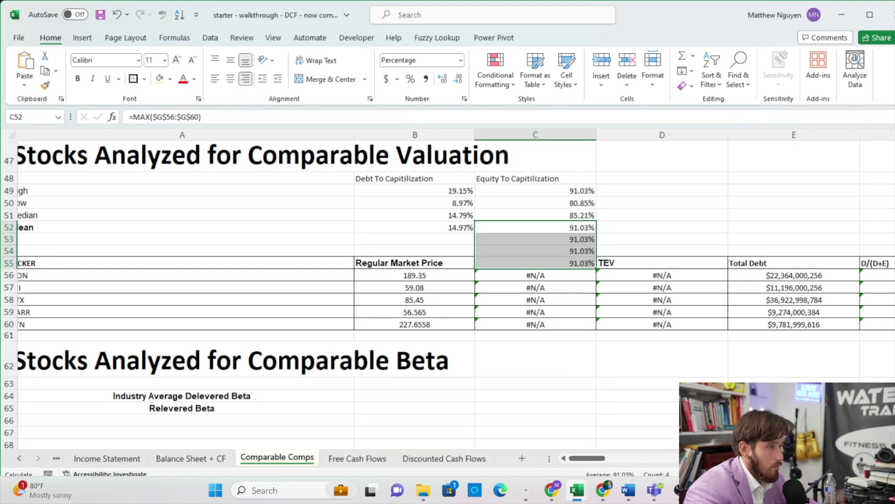
pyautogui.hotkey('ctrl', 'z')
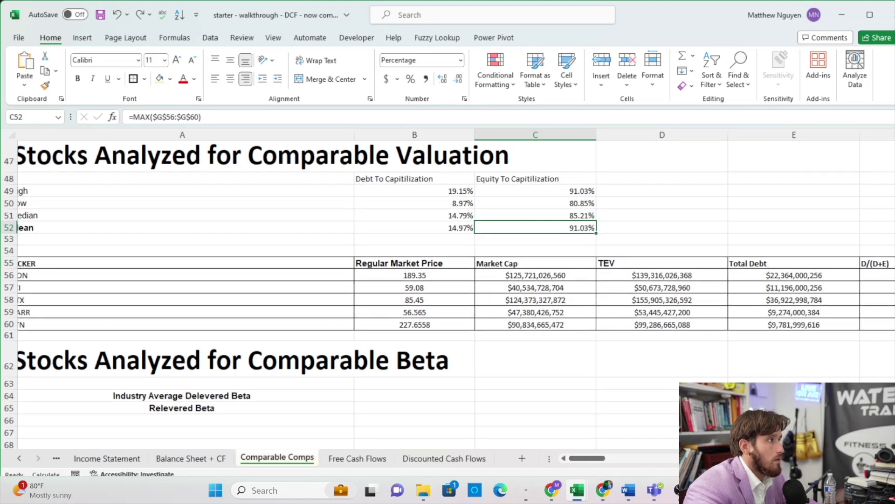
pyautogui.click(145, 117)
pyautogui.press('BackSpace')
pyautogui.press('BackSpace')
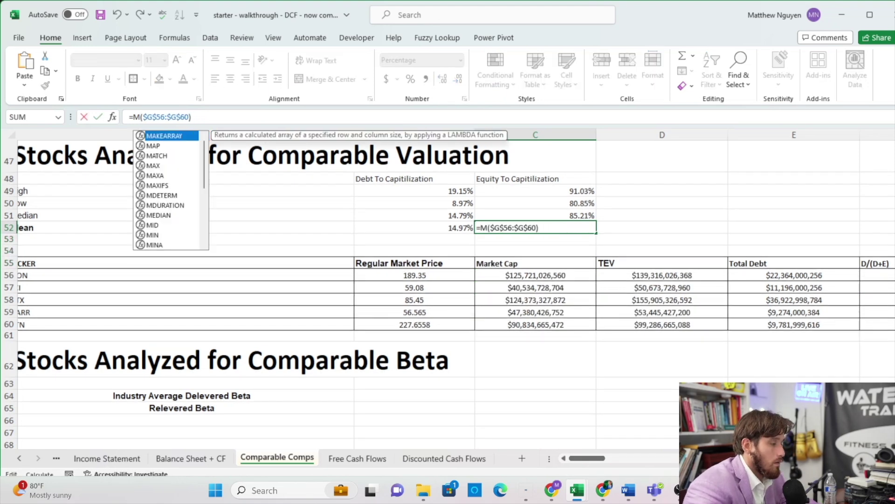
pyautogui.press('BackSpace')
pyautogui.write('AVERAGE')
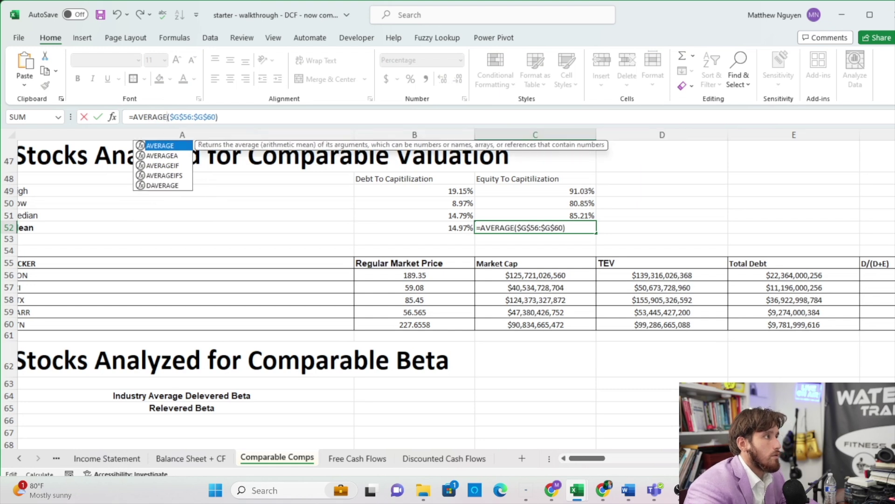
pyautogui.click(535, 215)
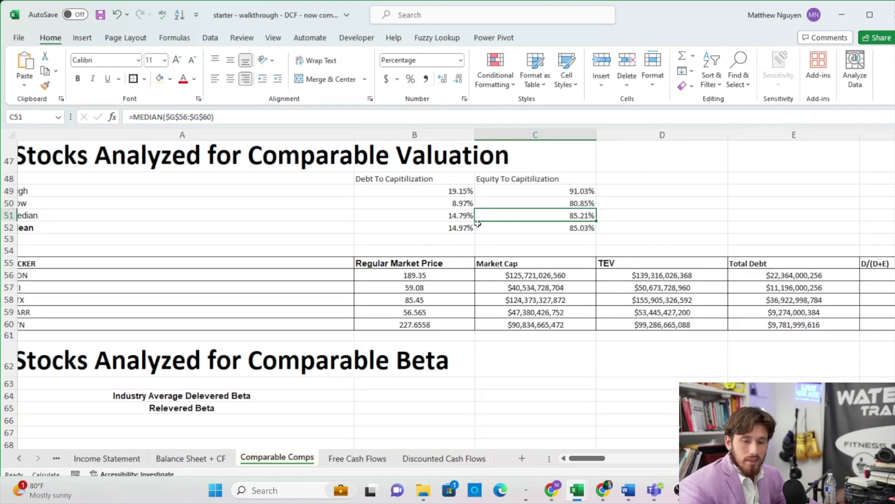
# Examine the unadjusted EV/EBITDA multiple's formula in B21 and JCI's beta in the Comparable Beta table.
pyautogui.scroll(11, 478, 224)
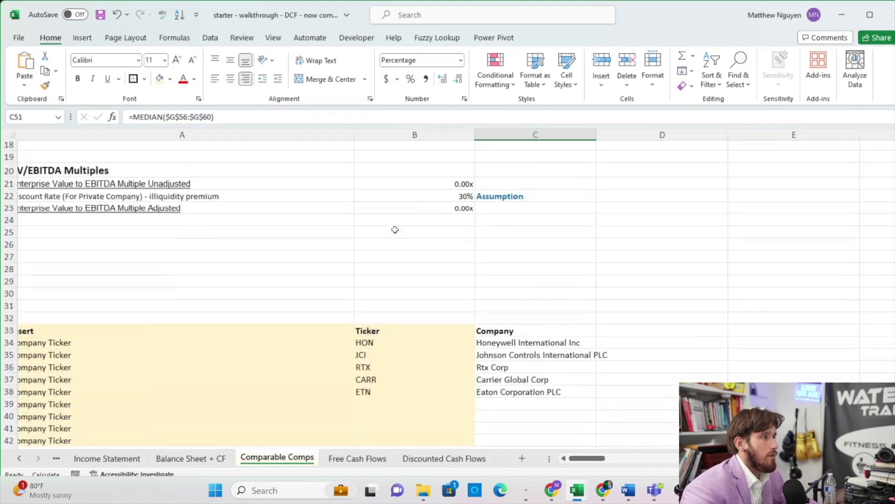
pyautogui.scroll(1, 401, 232)
pyautogui.moveTo(405, 180); pyautogui.dragTo(404, 198)
pyautogui.scroll(-2, 424, 222)
pyautogui.click(423, 222)
pyautogui.scroll(-12, 423, 223)
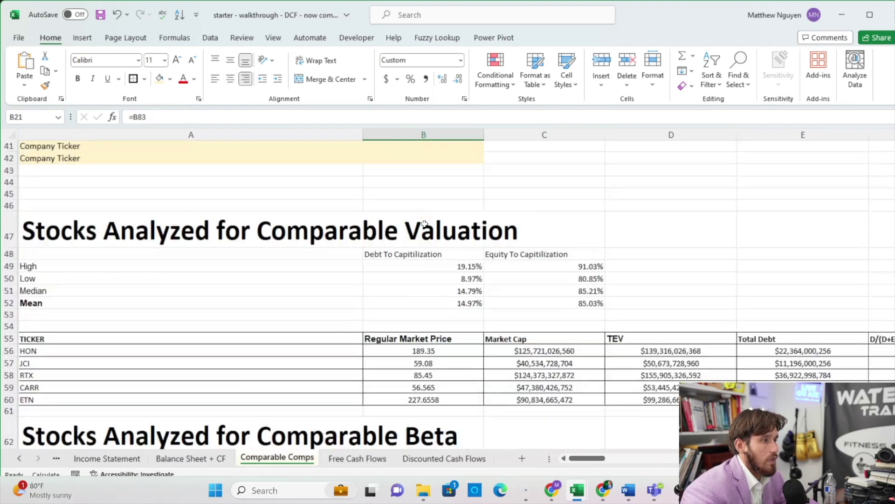
pyautogui.scroll(-3, 424, 224)
pyautogui.click(442, 293)
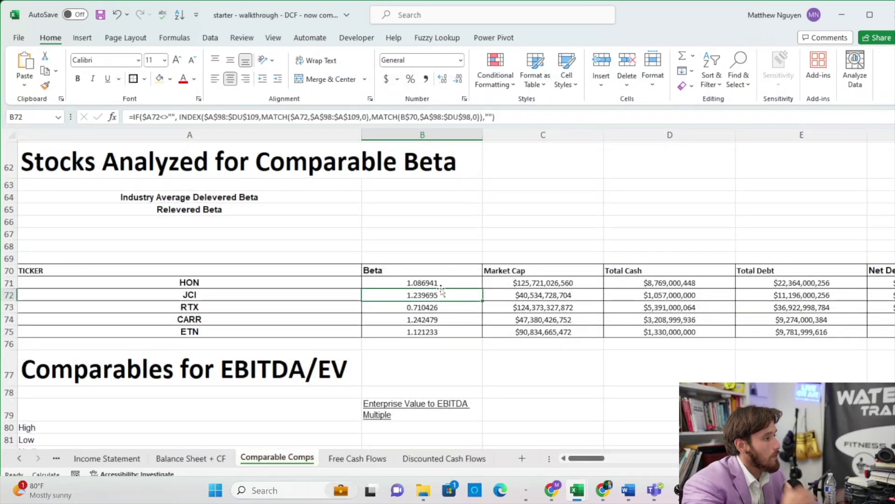
# Enter HON's Delevered Beta formula in H71 as =B71/(1+(1-G71)*(F71/C71)).
pyautogui.hscroll(5, 441, 290)
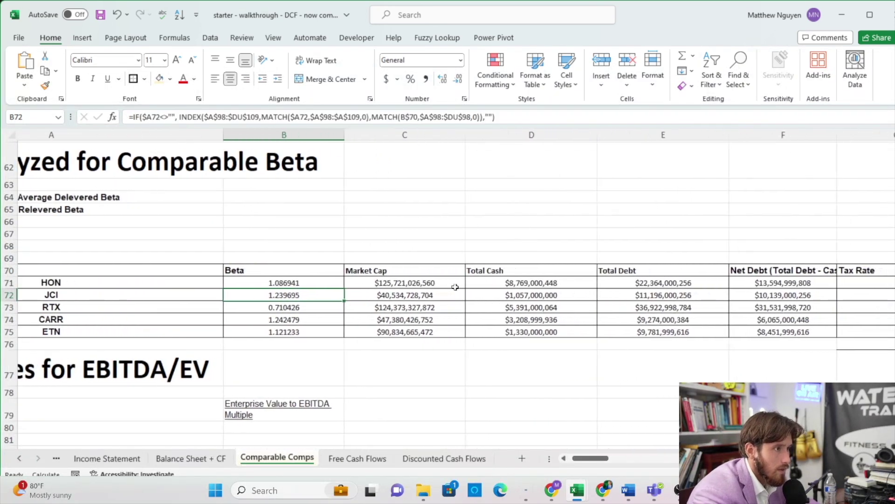
pyautogui.hscroll(1, 455, 287)
pyautogui.hscroll(4, 545, 284)
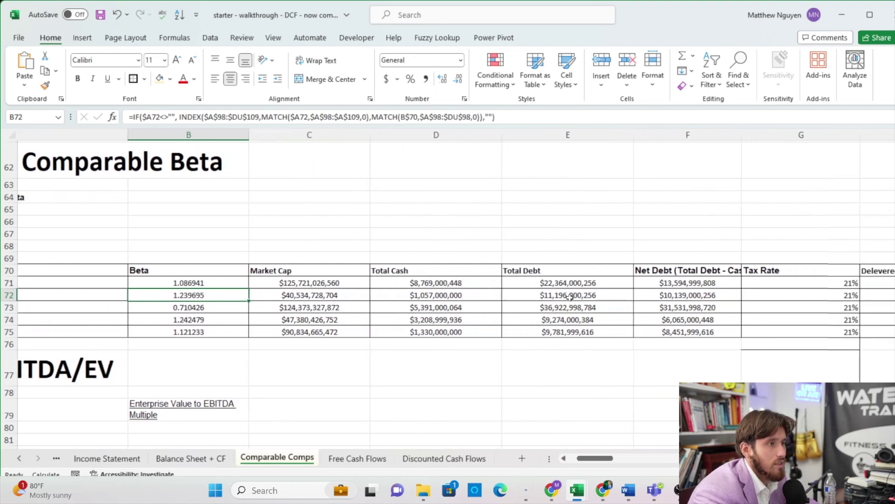
pyautogui.hscroll(1, 648, 287)
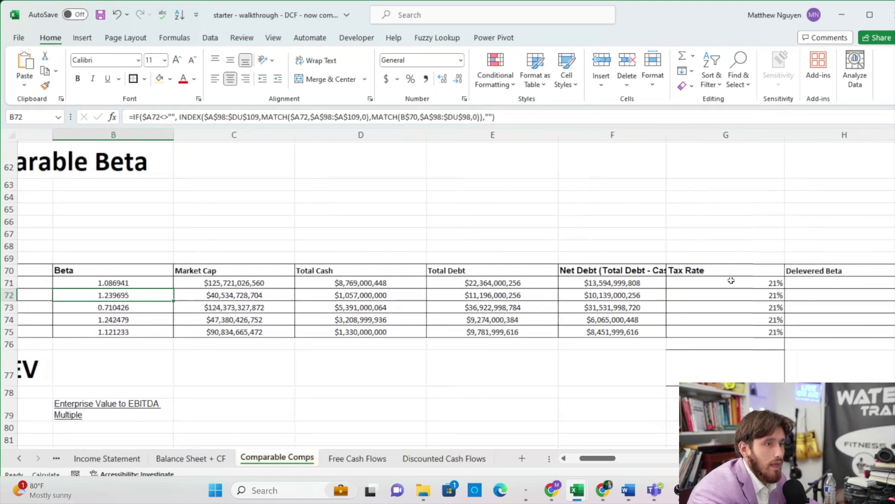
pyautogui.click(789, 283)
pyautogui.hscroll(1, 792, 281)
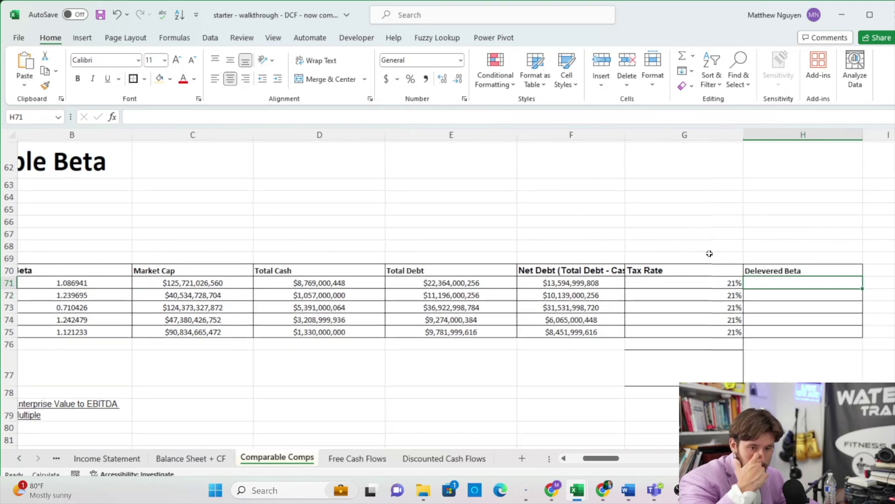
pyautogui.write('=')
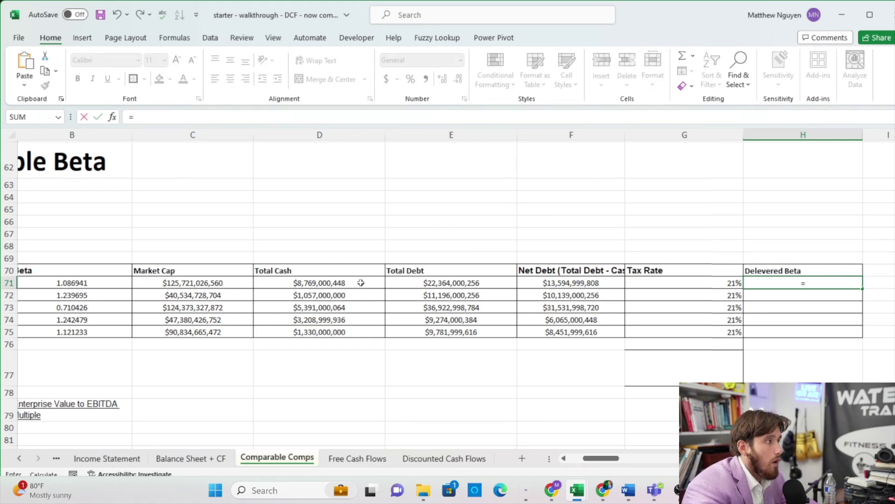
pyautogui.hscroll(-1, 345, 281)
pyautogui.click(117, 280)
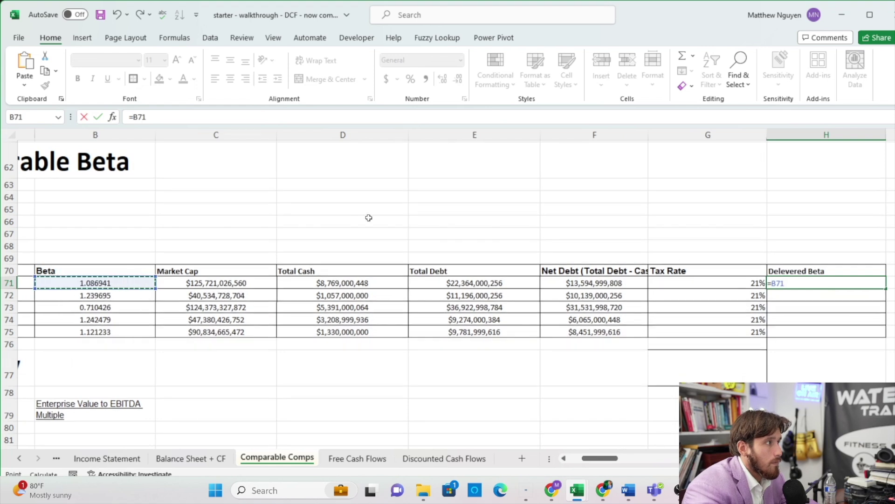
pyautogui.write('/')
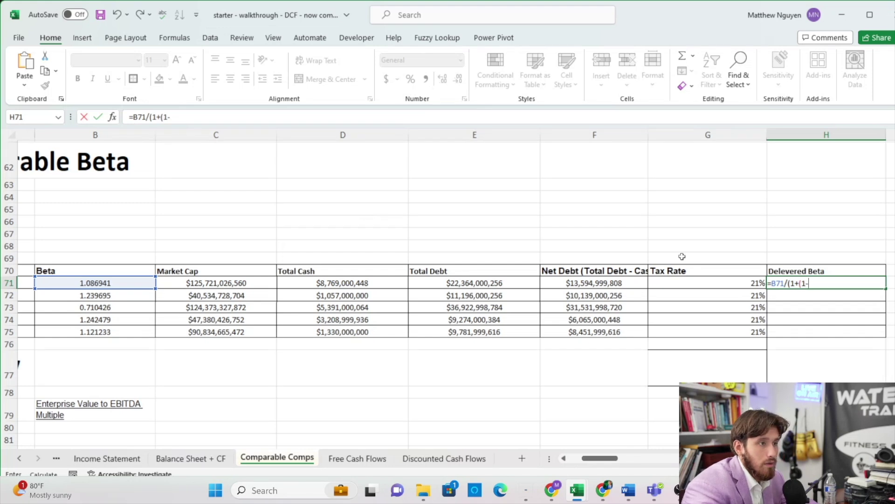
pyautogui.write('(1+(1-')
pyautogui.click(695, 282)
pyautogui.write(')*')
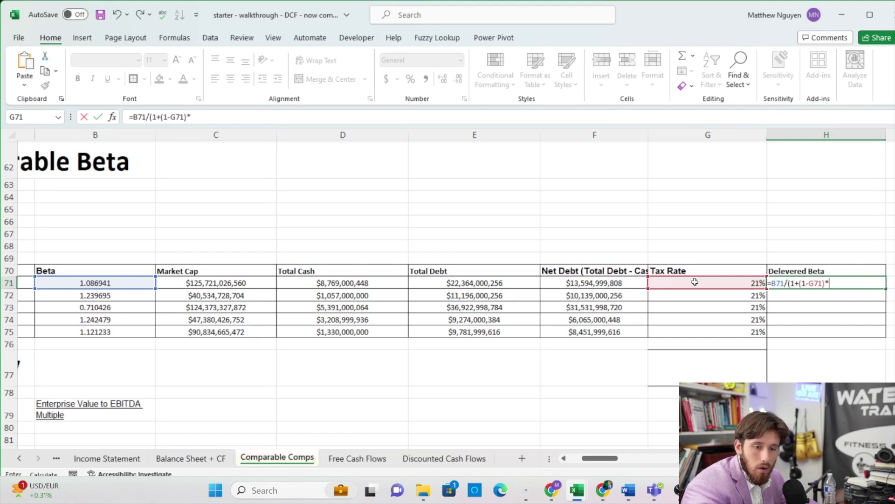
pyautogui.click(617, 281)
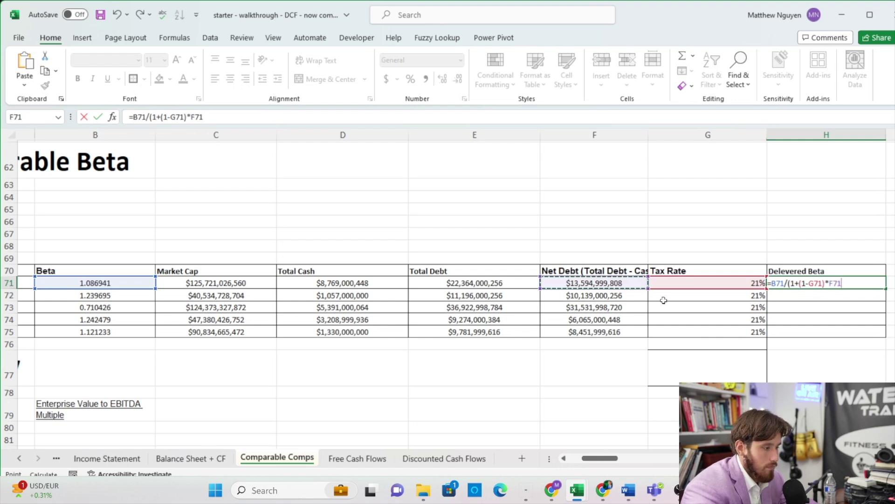
pyautogui.write('/')
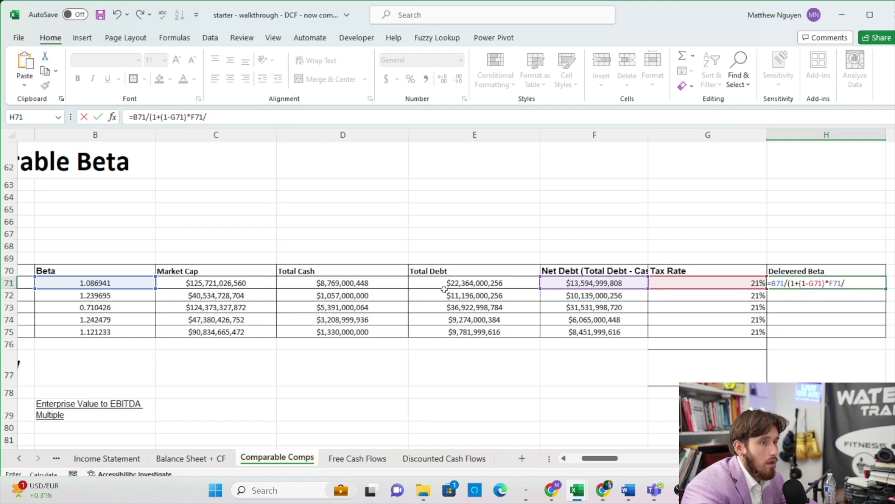
pyautogui.click(266, 282)
pyautogui.press('F2')
pyautogui.press('Left')
pyautogui.press('Left')
pyautogui.press('Left')
pyautogui.press('Left')
pyautogui.press('Left')
pyautogui.press('Left')
pyautogui.press('Left')
pyautogui.write('(')
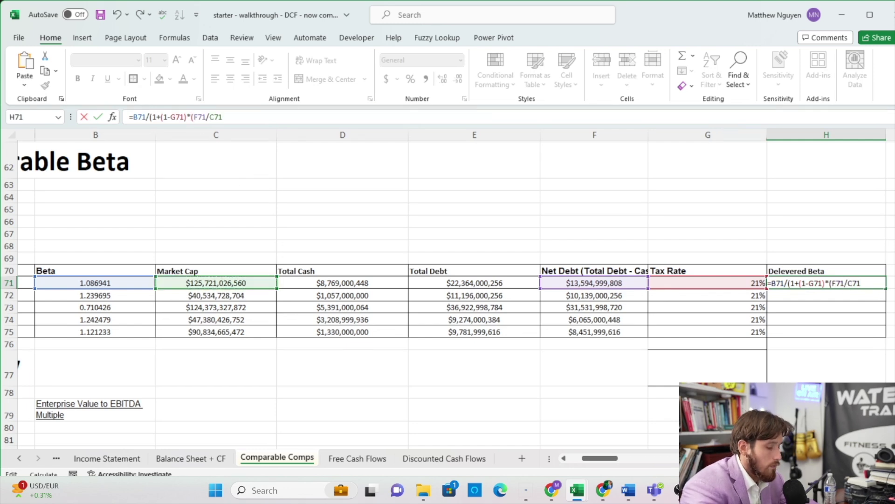
pyautogui.write(')')
pyautogui.press('Return')
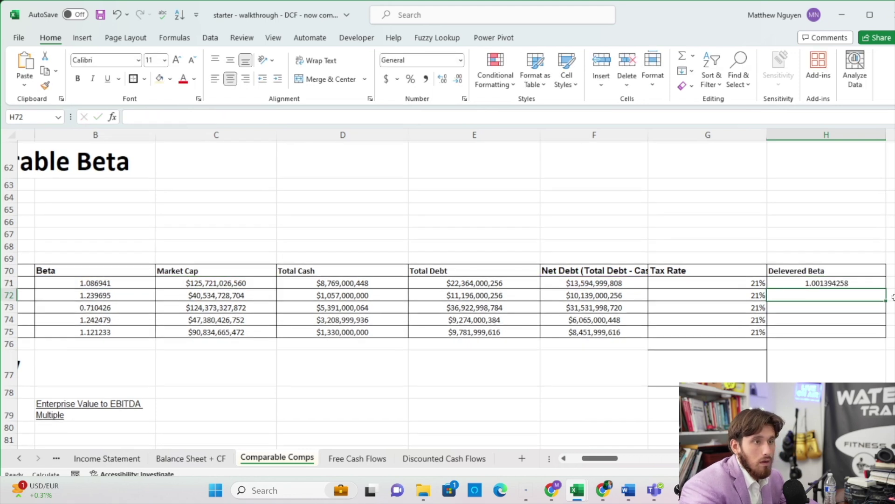
# Fill the Delevered Beta formula down from H71 through the ticker rows and clear the overflow contents in G76:H77.
pyautogui.click(877, 286)
pyautogui.doubleClick(883, 290)
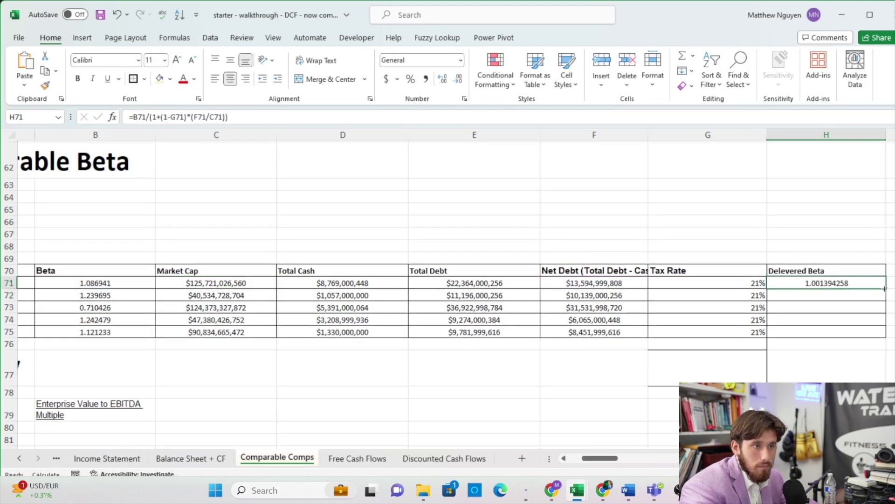
pyautogui.moveTo(856, 342); pyautogui.dragTo(749, 376)
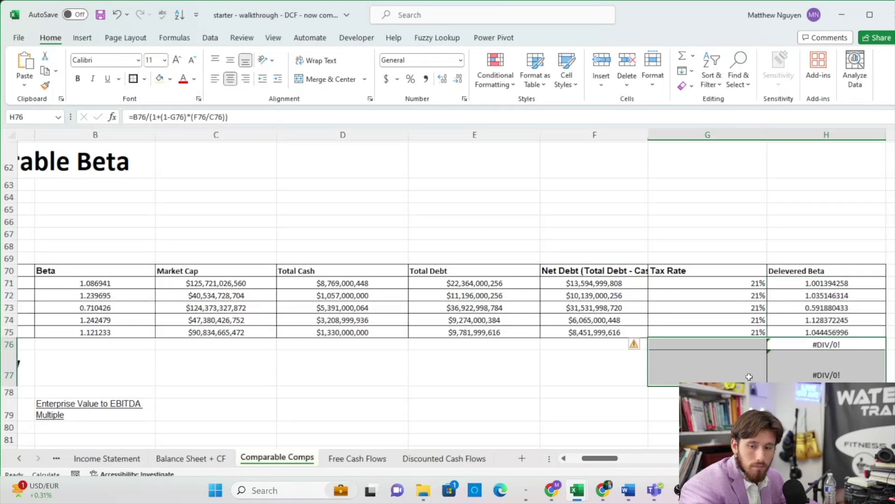
pyautogui.rightClick(749, 377)
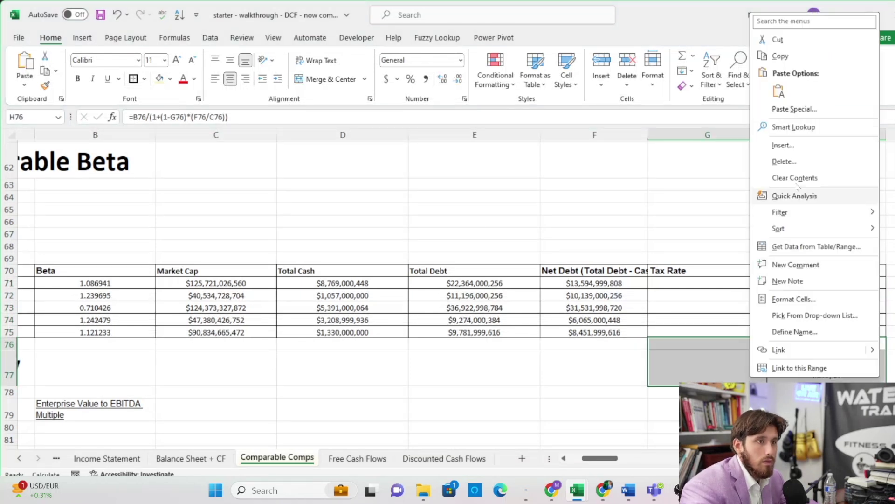
pyautogui.click(795, 178)
# Calculate the Industry Average Delevered Beta in B64 with =AVERAGE(H71:H75).
pyautogui.hscroll(-3, 465, 261)
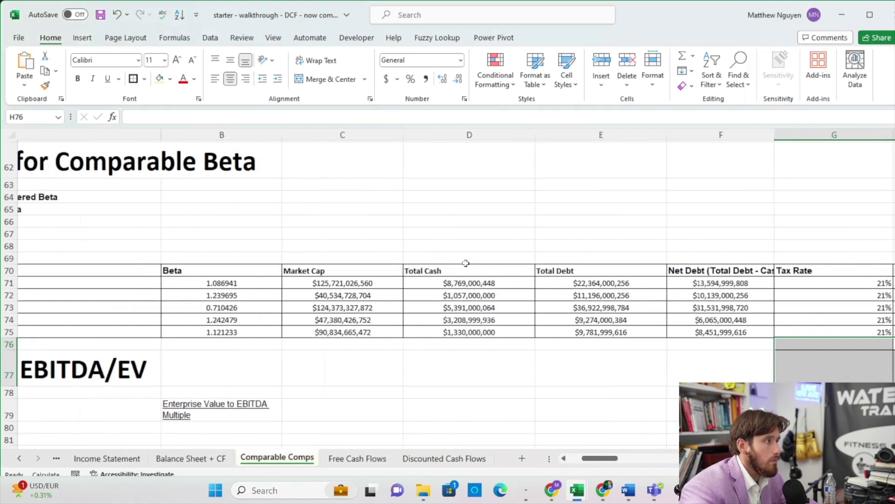
pyautogui.hscroll(-3, 322, 211)
pyautogui.click(365, 199)
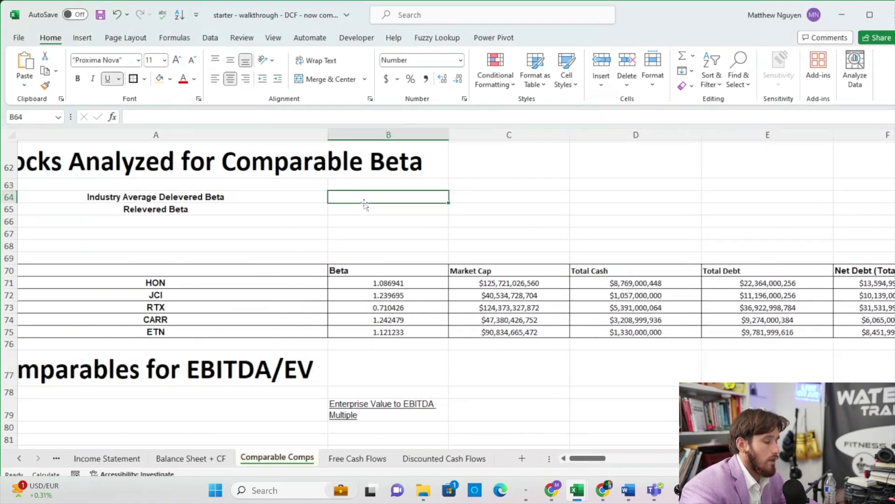
pyautogui.write('=AVERAAGE(')
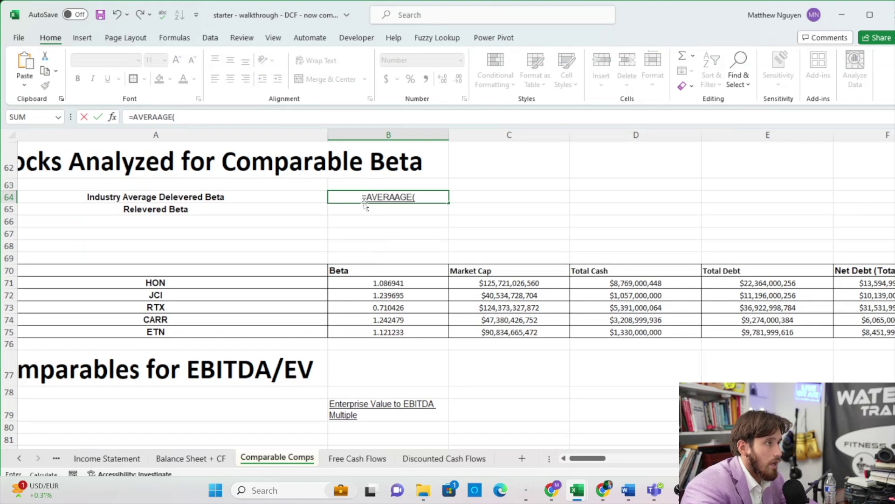
pyautogui.press('BackSpace')
pyautogui.press('BackSpace')
pyautogui.press('BackSpace')
pyautogui.press('BackSpace')
pyautogui.write('GE(')
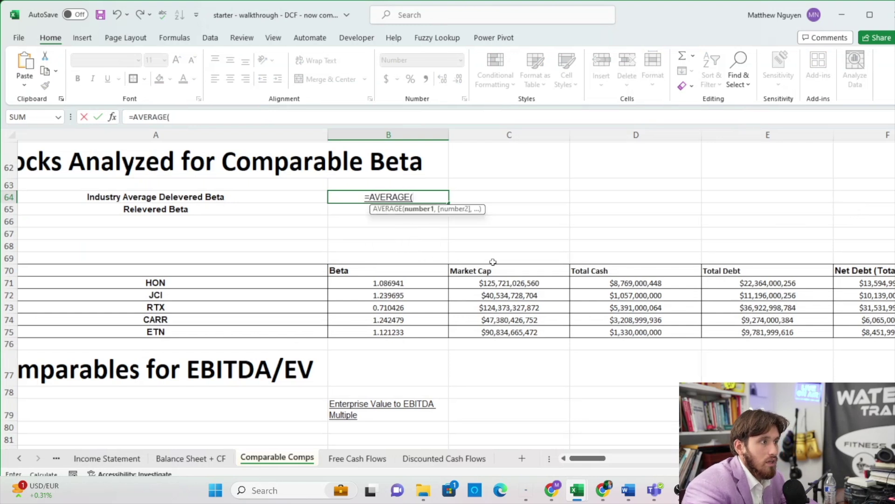
pyautogui.hscroll(5, 493, 262)
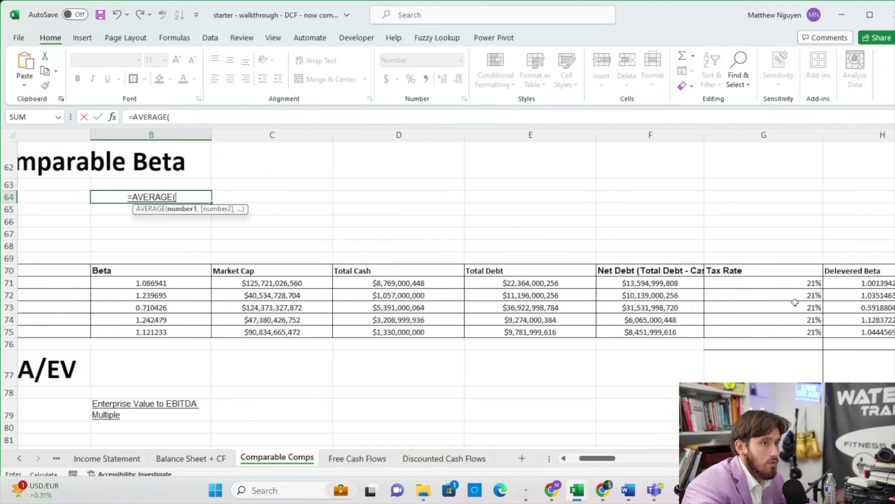
pyautogui.hscroll(2, 796, 303)
pyautogui.moveTo(797, 283); pyautogui.dragTo(789, 330)
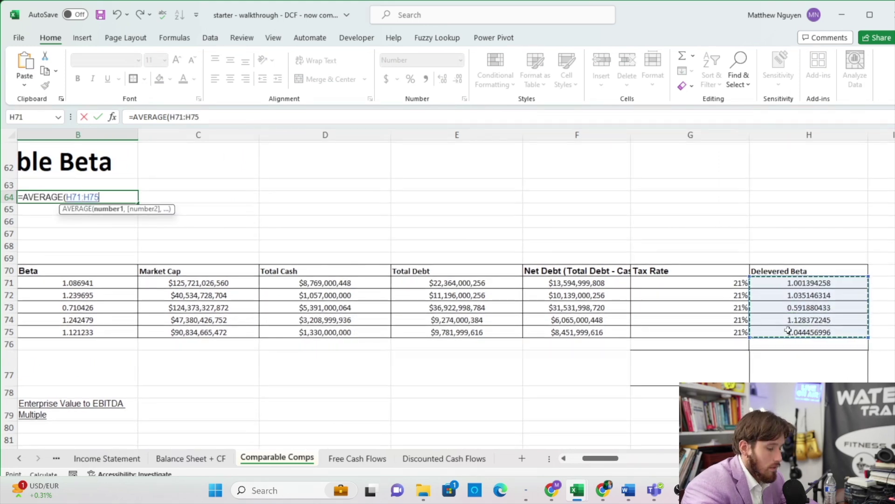
pyautogui.press('Return')
# Enter the Relevered Beta formula in B65 as =B64*((1-B3)*B4), using the corporate tax rate and target debt to equity.
pyautogui.hscroll(-3, 655, 324)
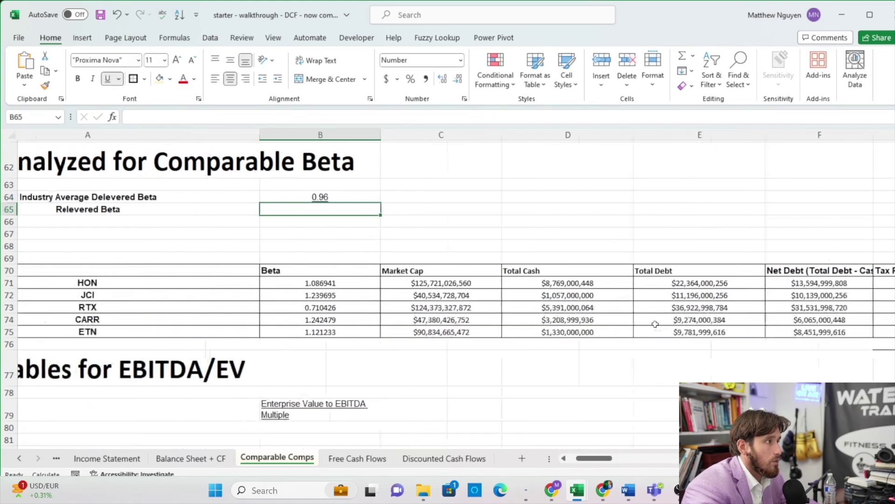
pyautogui.hscroll(-1, 644, 317)
pyautogui.write('=')
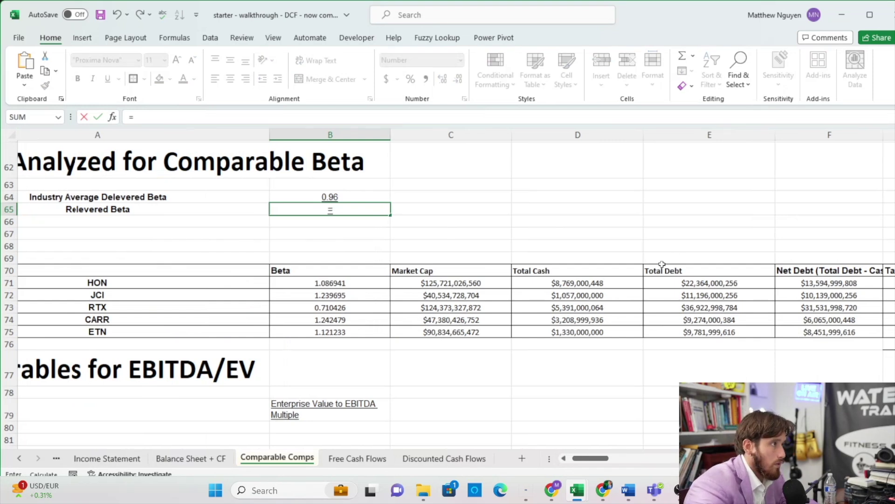
pyautogui.click(359, 198)
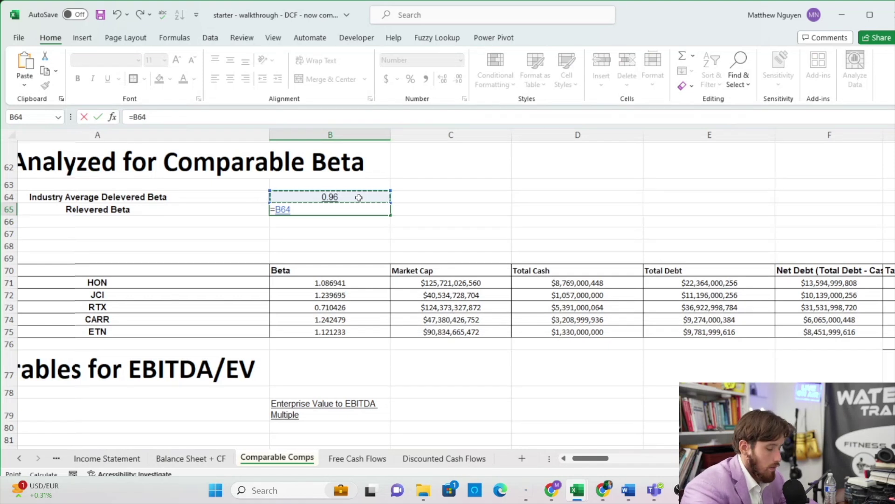
pyautogui.write('*(10')
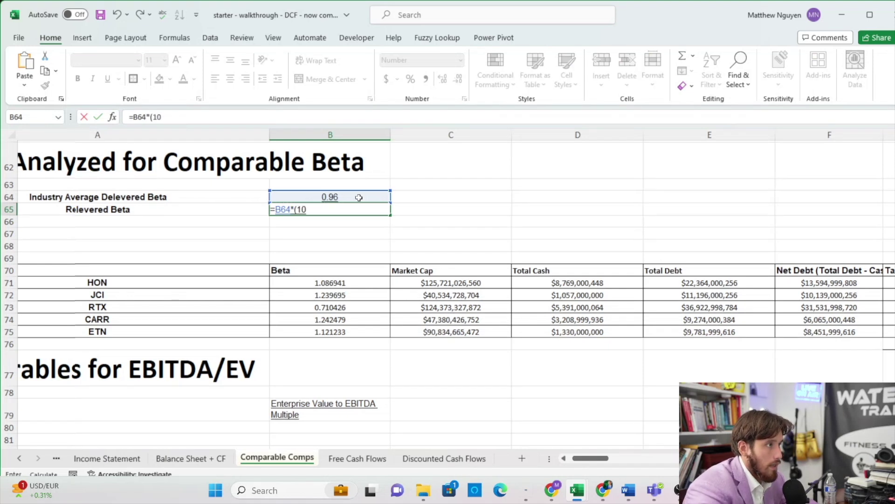
pyautogui.scroll(20, 273, 171)
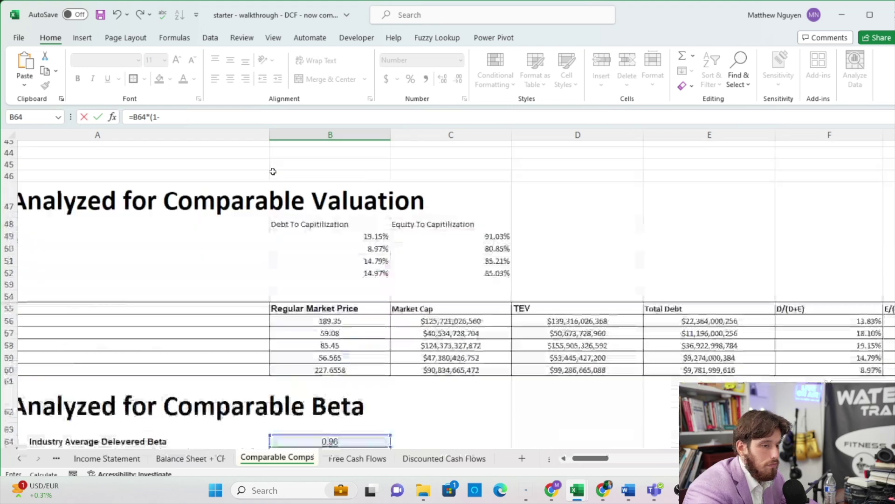
pyautogui.click(323, 193)
pyautogui.scroll(-20, 323, 197)
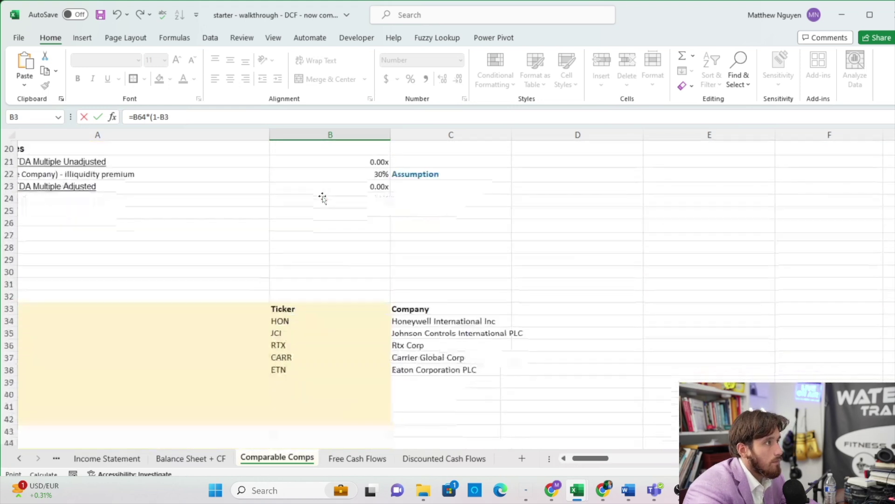
pyautogui.scroll(-6, 323, 196)
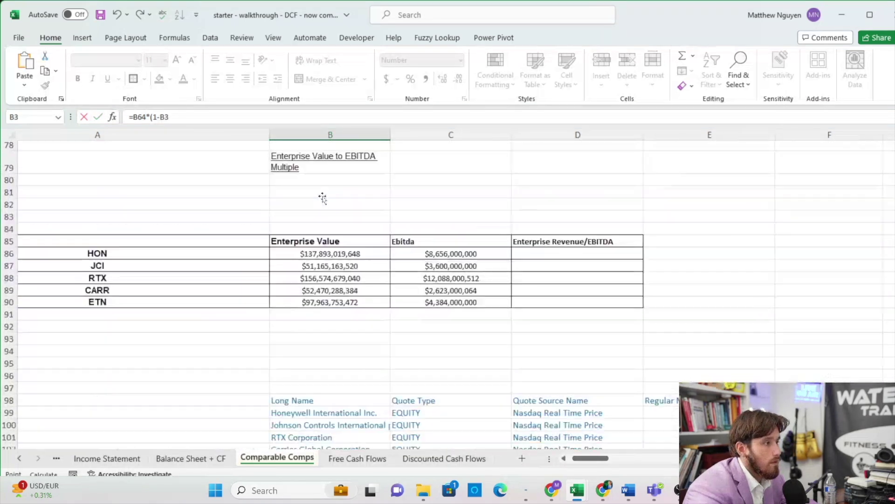
pyautogui.scroll(6, 323, 196)
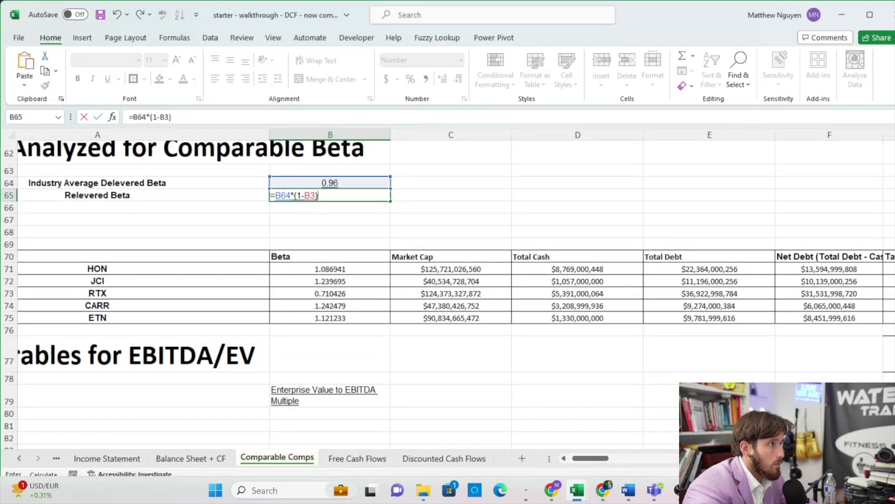
pyautogui.write('&=*=')
pyautogui.scroll(2, 322, 196)
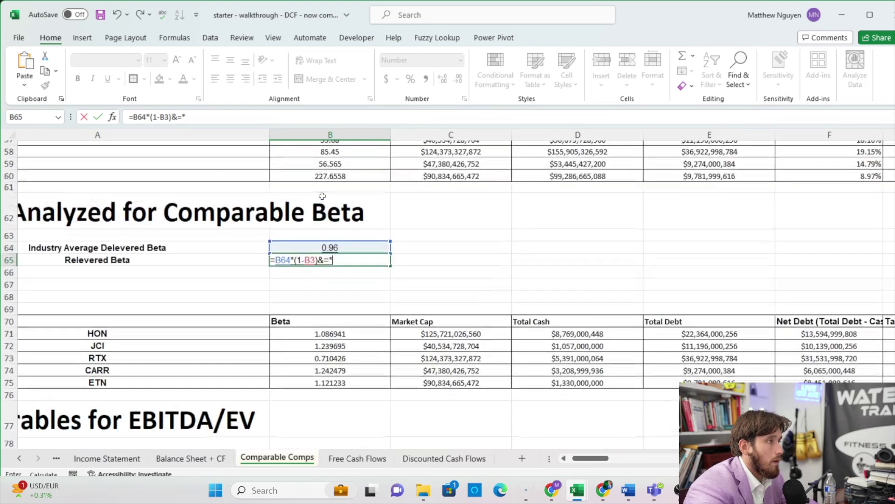
pyautogui.press('BackSpace')
pyautogui.press('BackSpace')
pyautogui.press('BackSpace')
pyautogui.press('BackSpace')
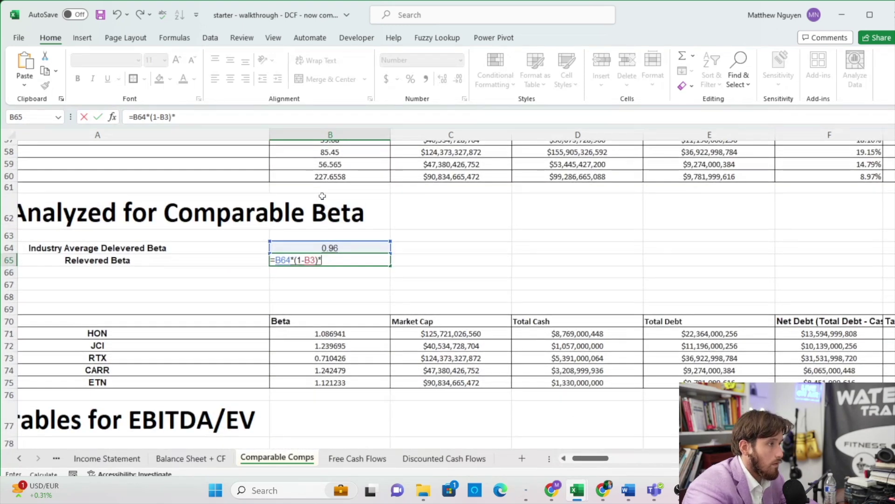
pyautogui.scroll(20, 324, 198)
pyautogui.write('*')
pyautogui.click(339, 206)
pyautogui.hscroll(-2, 340, 206)
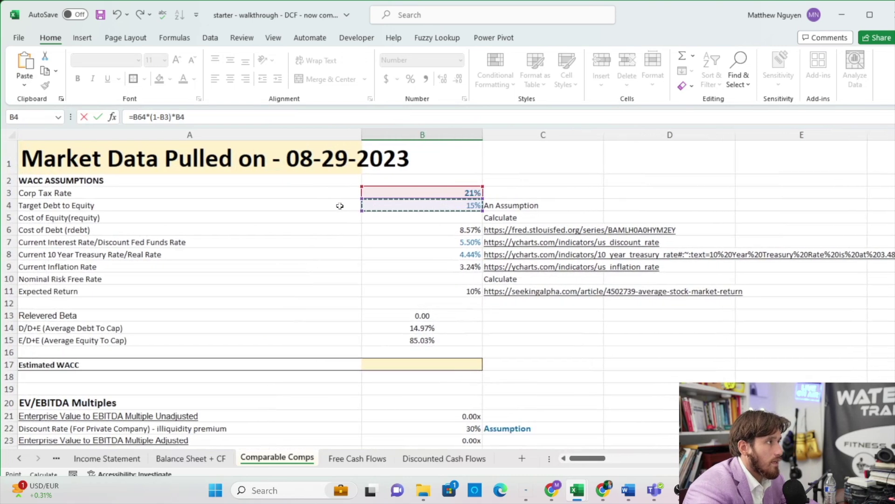
pyautogui.press('Return')
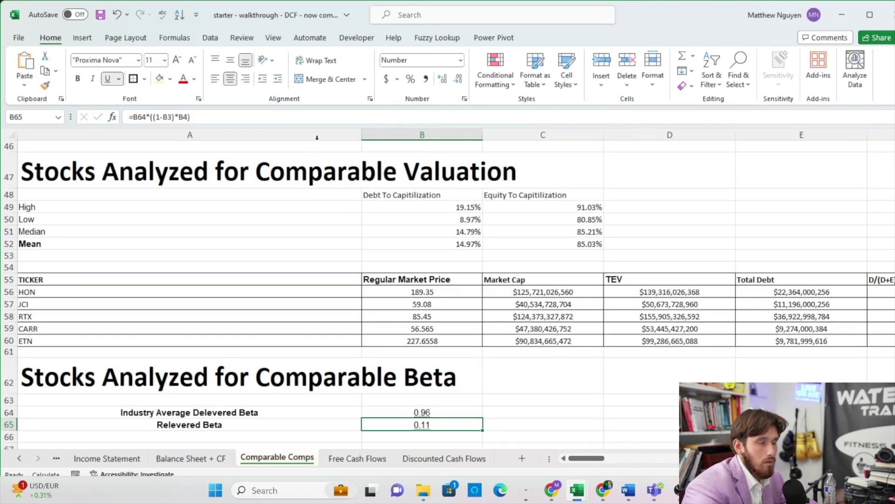
# Correct the Relevered Beta formula in B65 to =B64*(1+(1-B3)*B4).
pyautogui.click(148, 117)
pyautogui.write('1+')
pyautogui.press('Return')
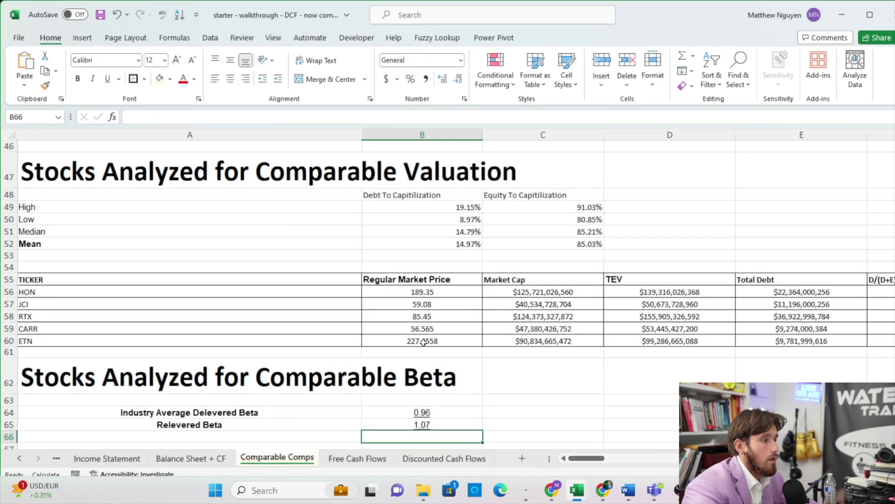
pyautogui.scroll(15, 423, 342)
pyautogui.scroll(-2, 423, 342)
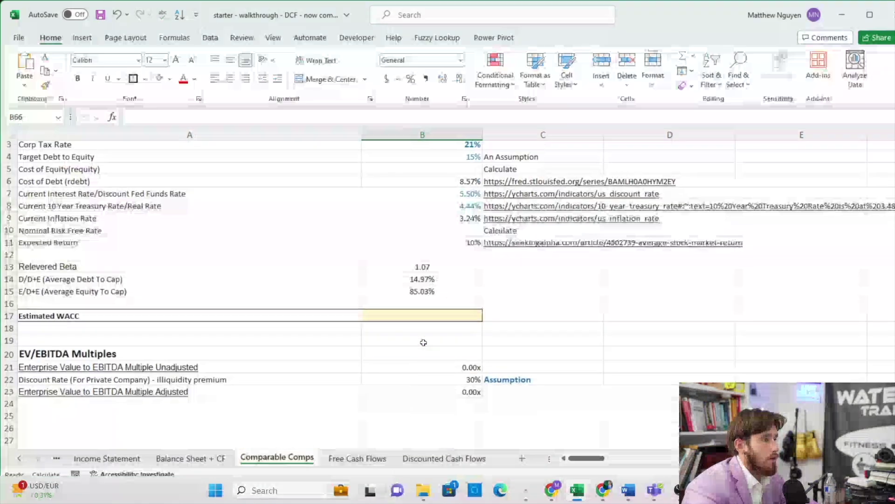
pyautogui.scroll(1, 423, 343)
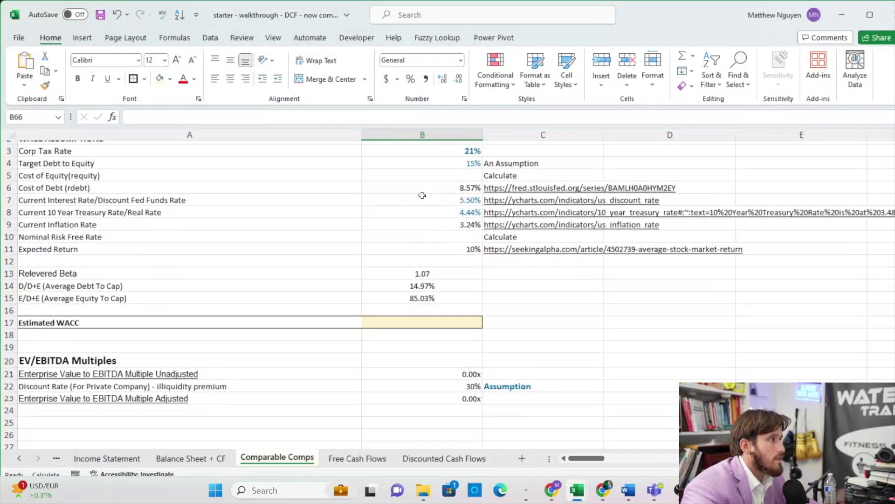
pyautogui.click(428, 178)
pyautogui.write('=')
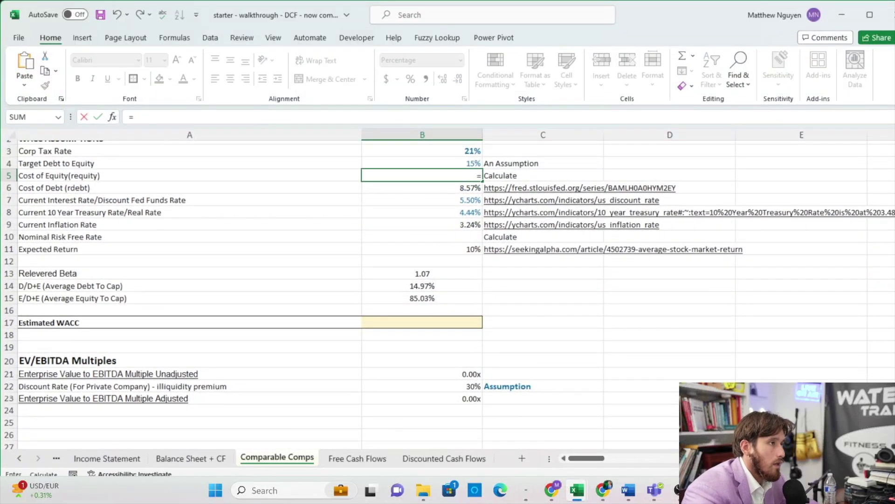
pyautogui.press('Escape')
# Calculate the Nominal Risk Free Rate in B10 with =(1+B8)*(1+B9)-1, using the 10 year Treasury rate and current inflation rate.
pyautogui.press('Right')
pyautogui.press('Down')
pyautogui.press('Down')
pyautogui.press('Down')
pyautogui.press('Down')
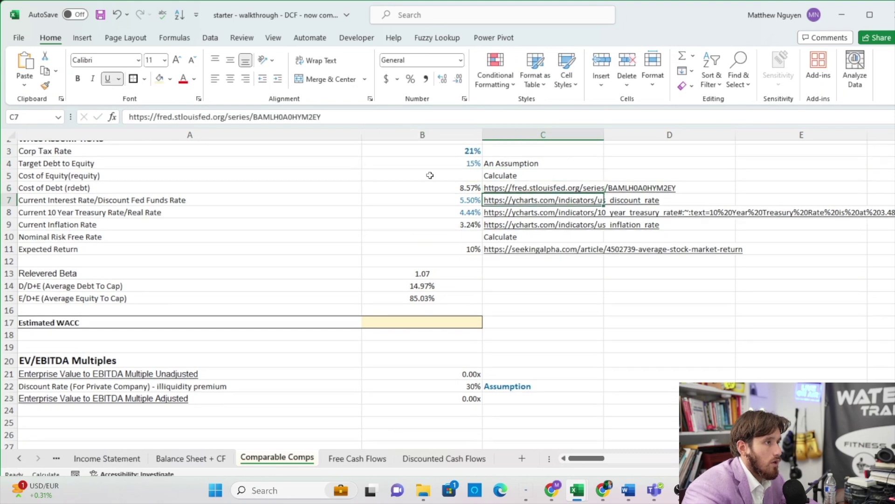
pyautogui.press('Left')
pyautogui.press('Down')
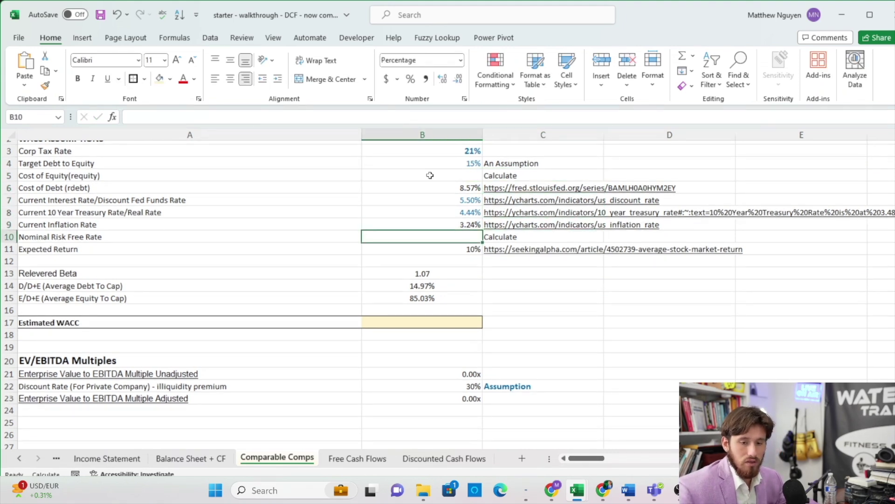
pyautogui.write('=')
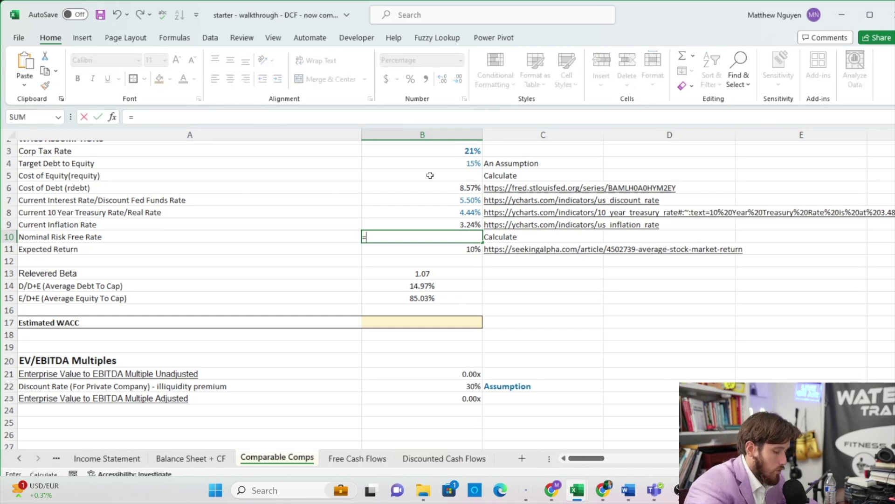
pyautogui.write('(1+')
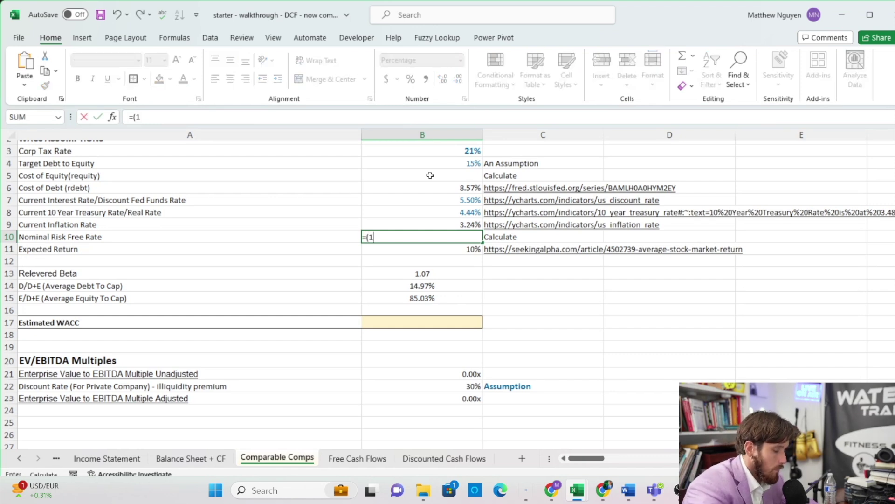
pyautogui.click(428, 211)
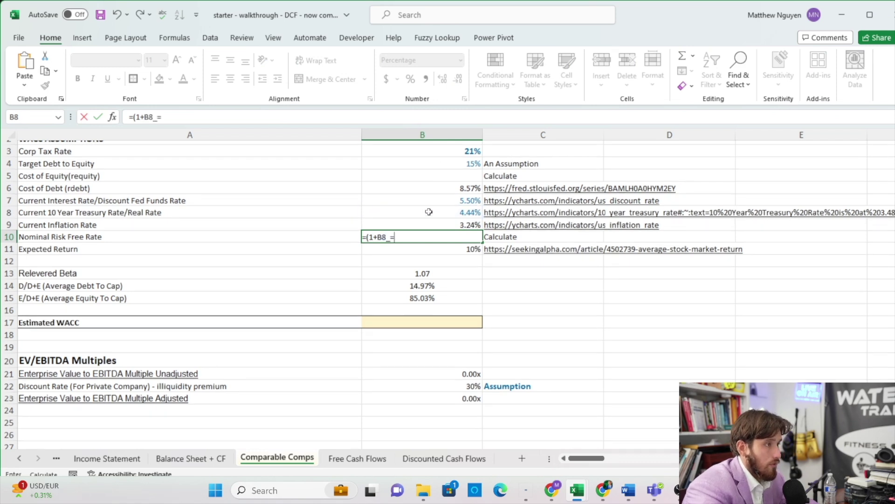
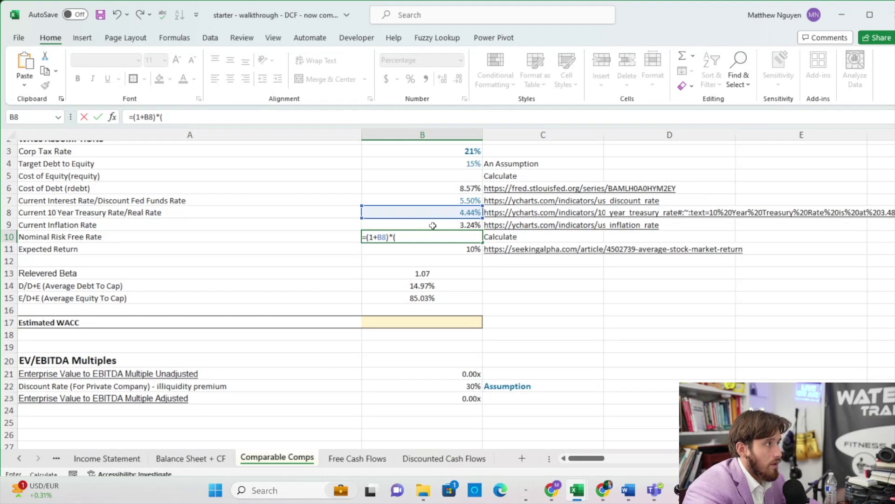
pyautogui.write('1')
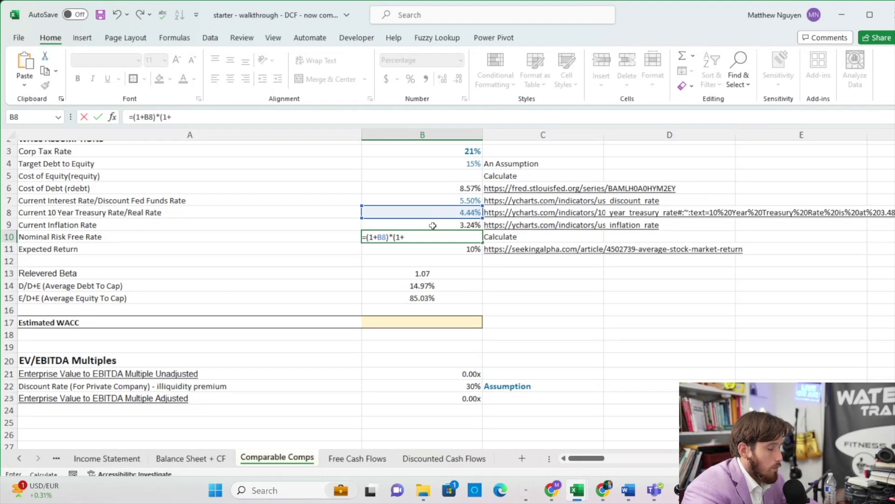
pyautogui.write('+')
pyautogui.click(436, 223)
pyautogui.write(')')
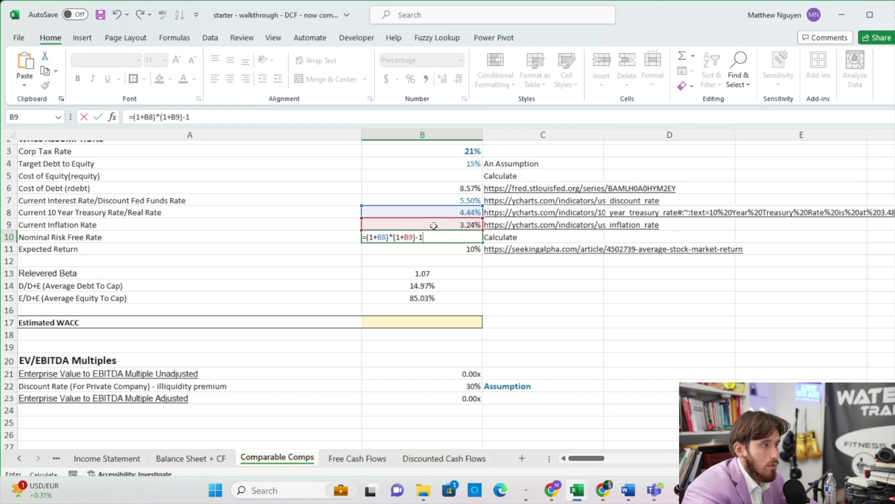
pyautogui.write('-1')
pyautogui.press('Return')
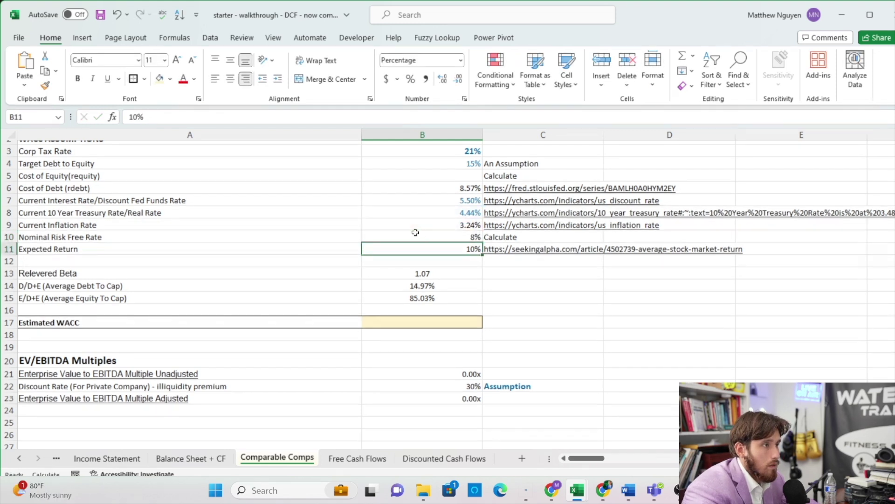
# Open the FRED source link for Cost of Debt in C6, examine the high yield index chart, and close the page.
pyautogui.click(428, 209)
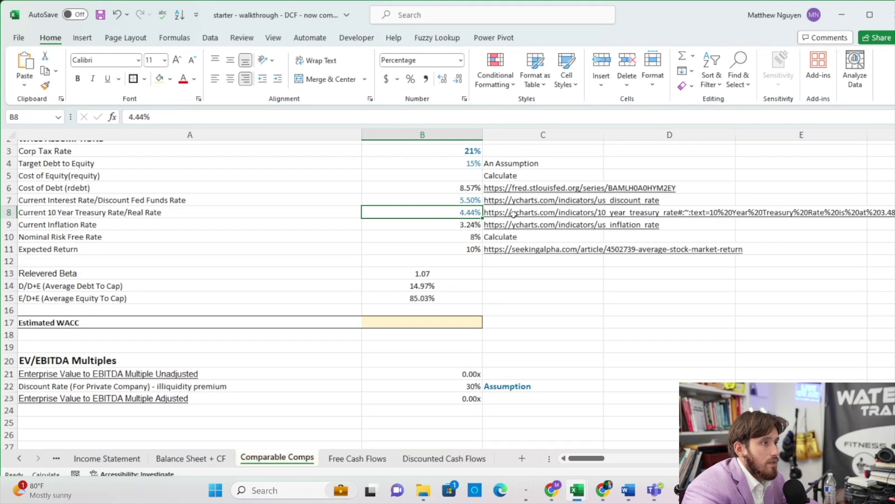
pyautogui.click(446, 189)
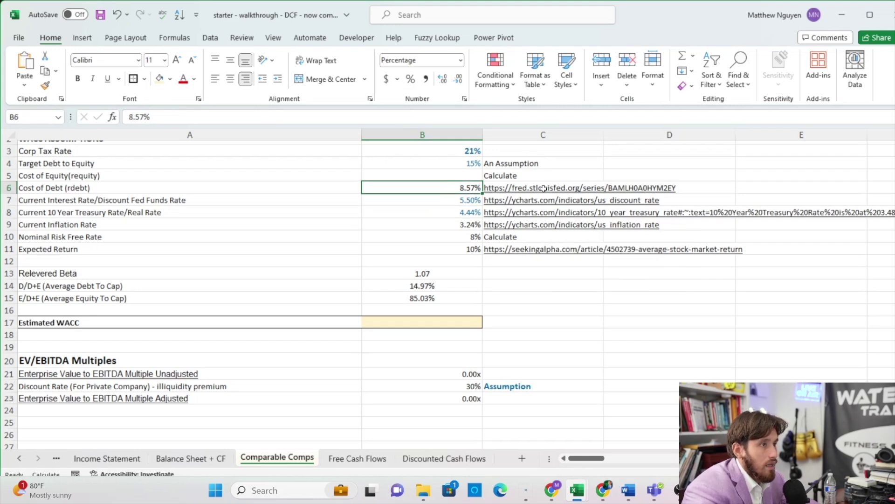
pyautogui.click(544, 189)
pyautogui.click(514, 274)
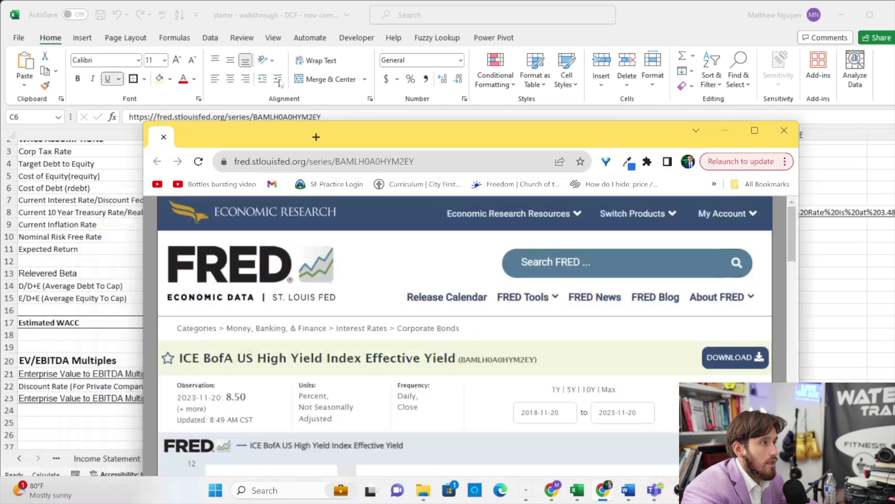
pyautogui.scroll(-5, 205, 233)
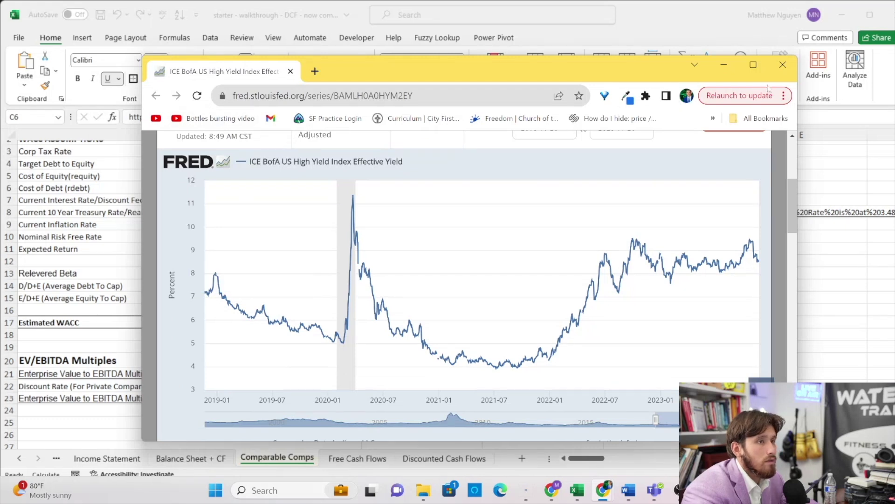
pyautogui.click(783, 65)
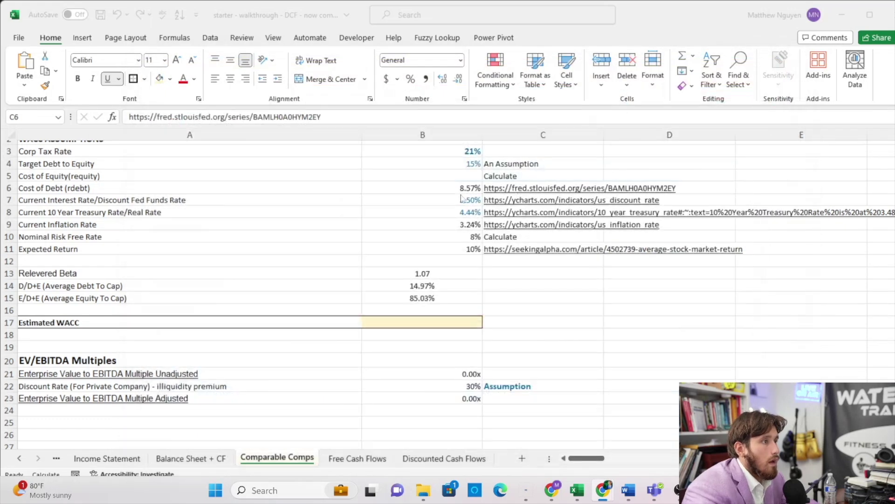
# Review the interest rate, Treasury rate, inflation, risk-free rate and expected return assumptions in B7:B11 alongside their source notes in column C.
pyautogui.click(459, 198)
pyautogui.press('Right')
pyautogui.press('Left')
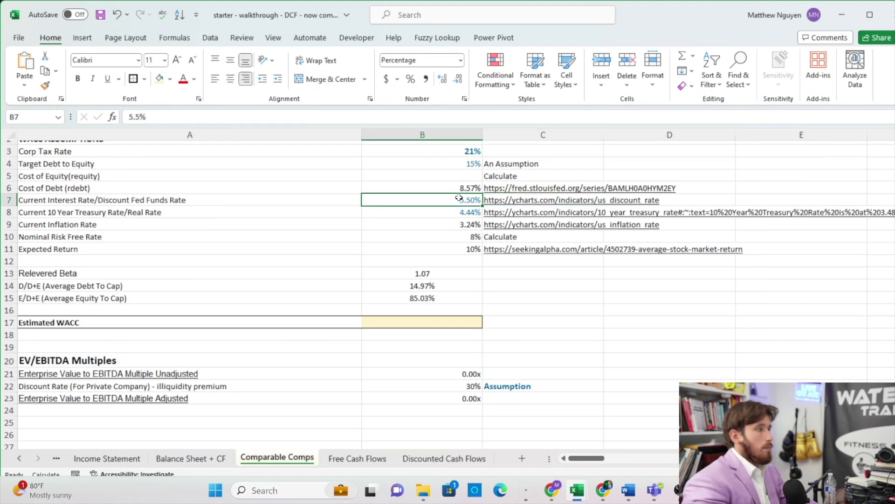
pyautogui.press('Right')
pyautogui.press('Left')
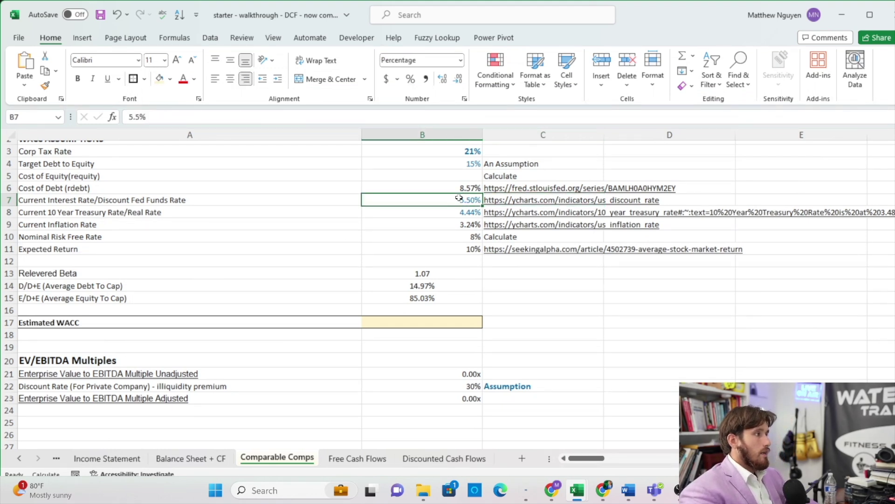
pyautogui.press('Right')
pyautogui.press('Down')
pyautogui.press('Left')
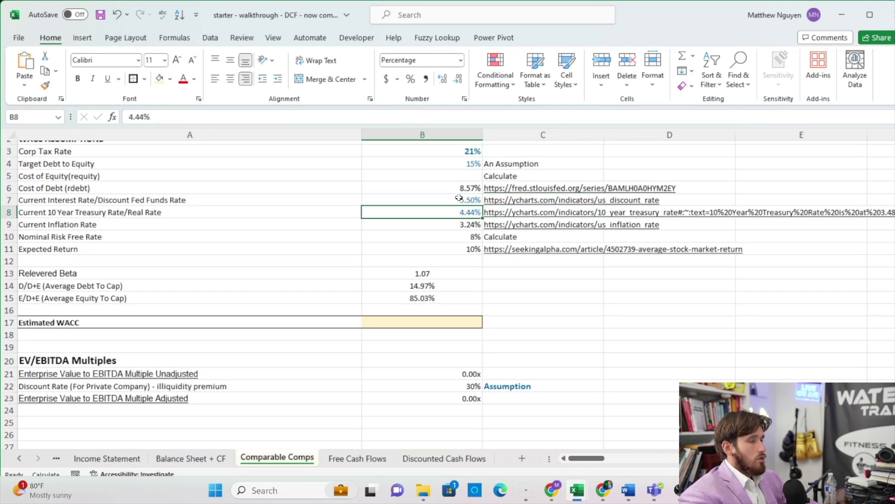
pyautogui.press('Right')
pyautogui.press('Down')
pyautogui.press('Left')
pyautogui.press('Right')
pyautogui.press('Left')
pyautogui.press('Down')
pyautogui.press('Down')
pyautogui.press('Right')
pyautogui.press('Left')
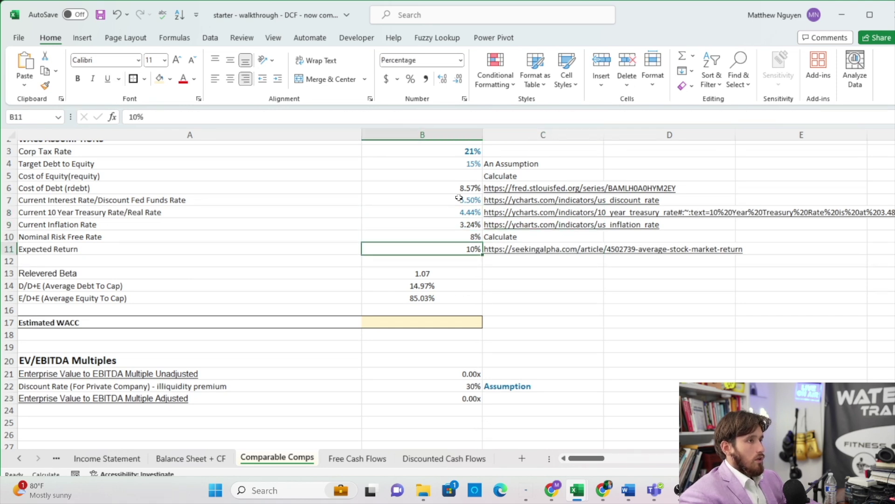
# Enter the Cost of Equity formula in B5 as =B8*(B13*(B11-B8)), accepting the added closing parenthesis.
pyautogui.click(460, 177)
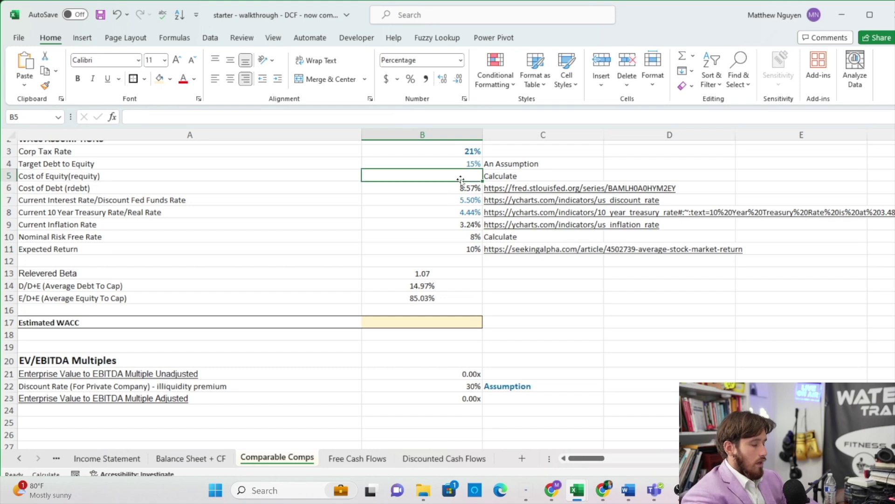
pyautogui.write('=')
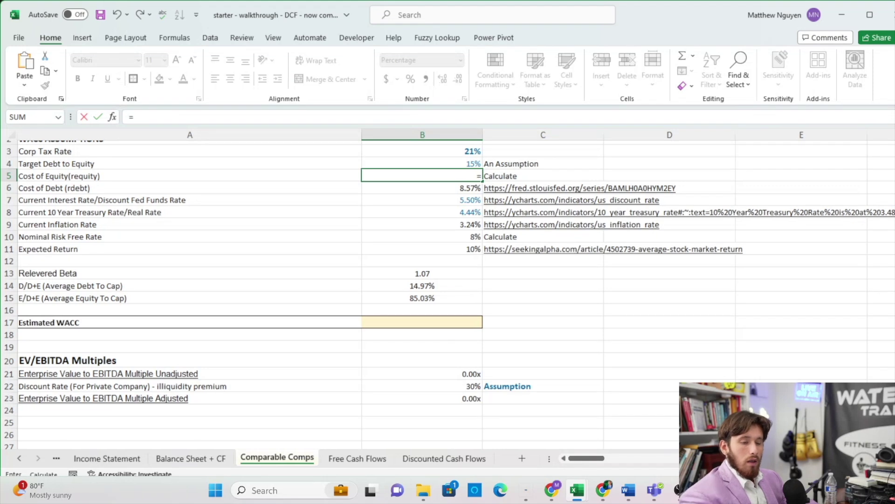
pyautogui.click(417, 214)
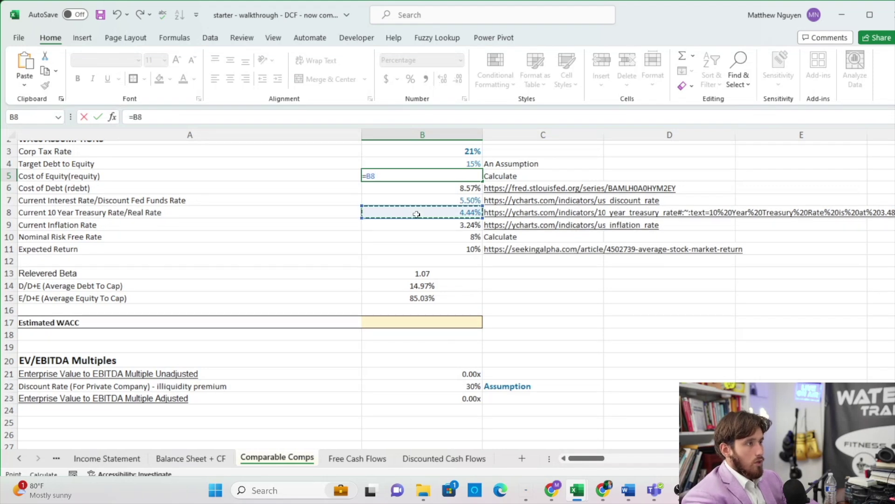
pyautogui.write('*')
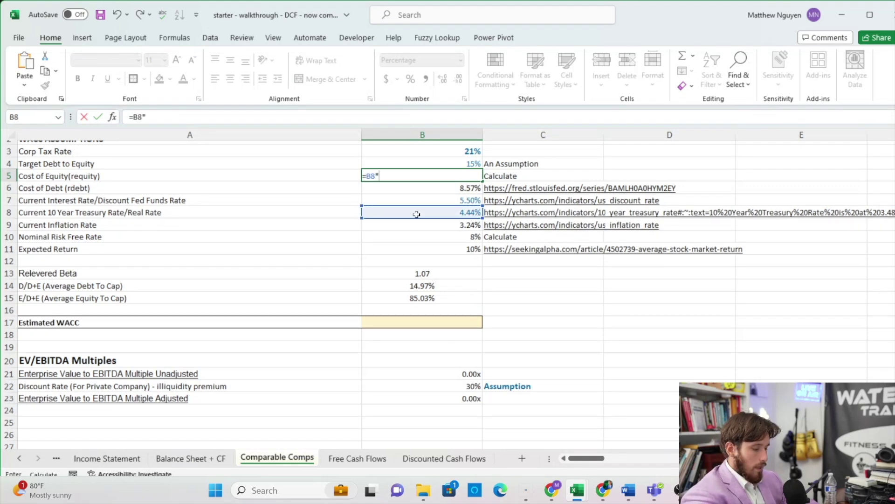
pyautogui.click(442, 273)
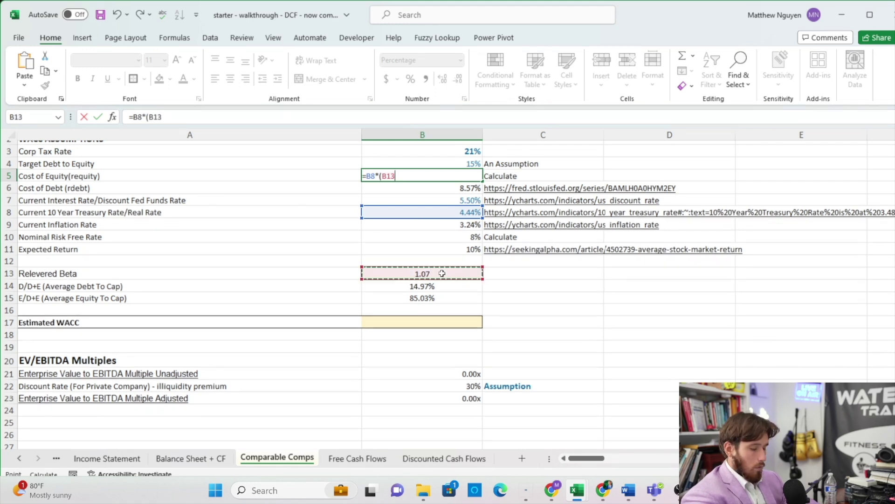
pyautogui.write('*')
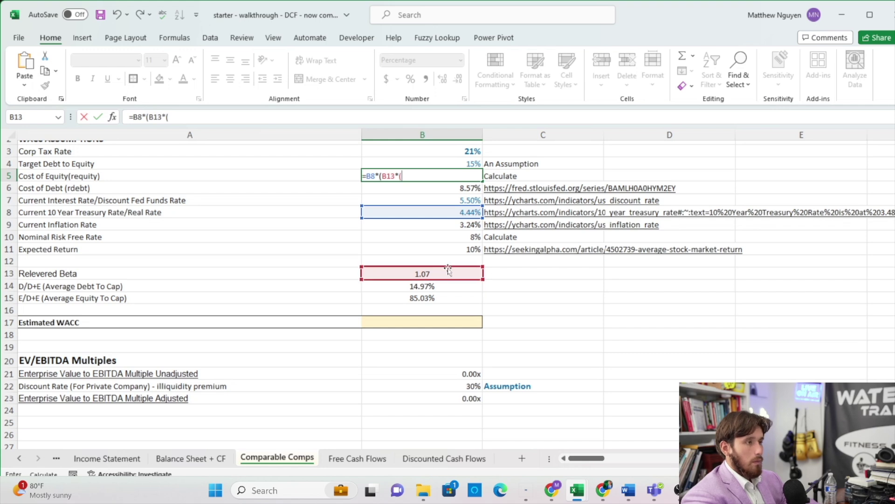
pyautogui.click(424, 247)
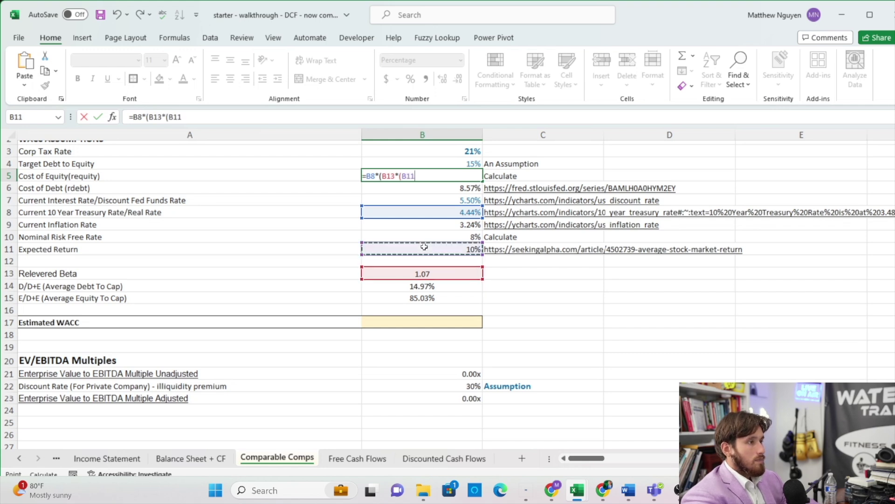
pyautogui.write('-')
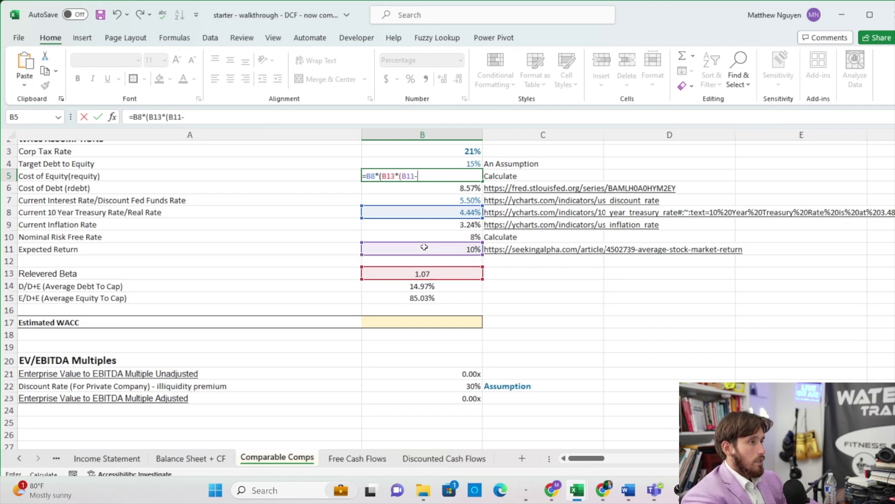
pyautogui.click(439, 211)
pyautogui.write(')')
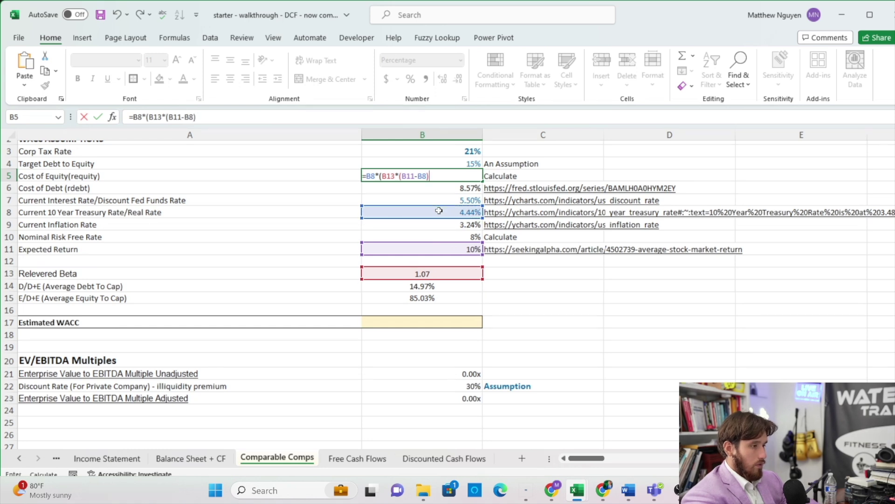
pyautogui.press('Return')
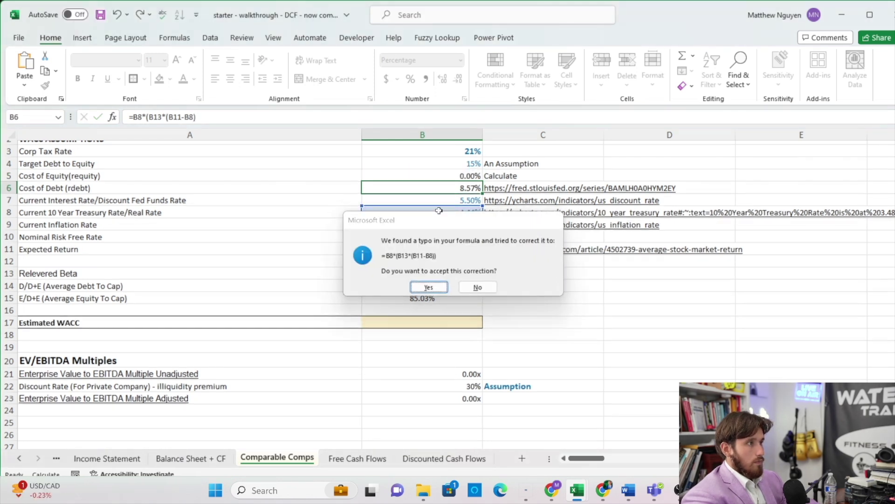
pyautogui.press('Return')
# Correct the Cost of Equity formula in B5 to =B8+(B13*(B11-B8)).
pyautogui.click(455, 177)
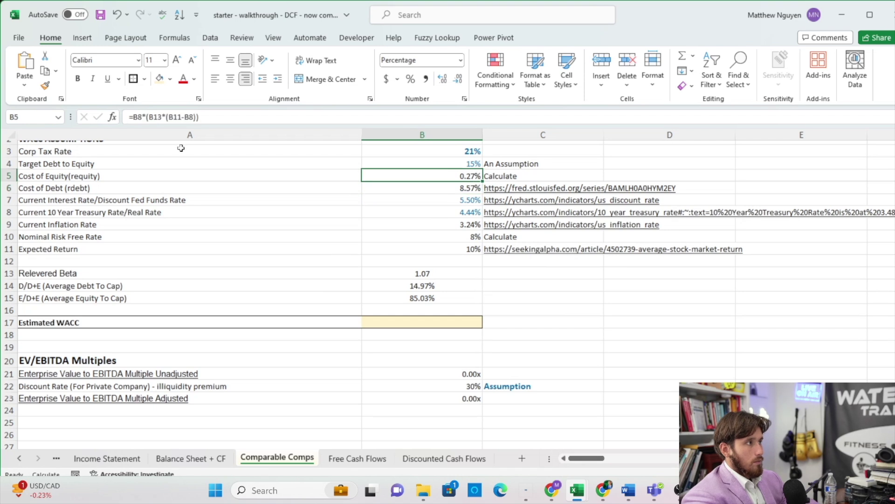
pyautogui.press('F2')
pyautogui.press('BackSpace')
pyautogui.write('+')
pyautogui.press('Return')
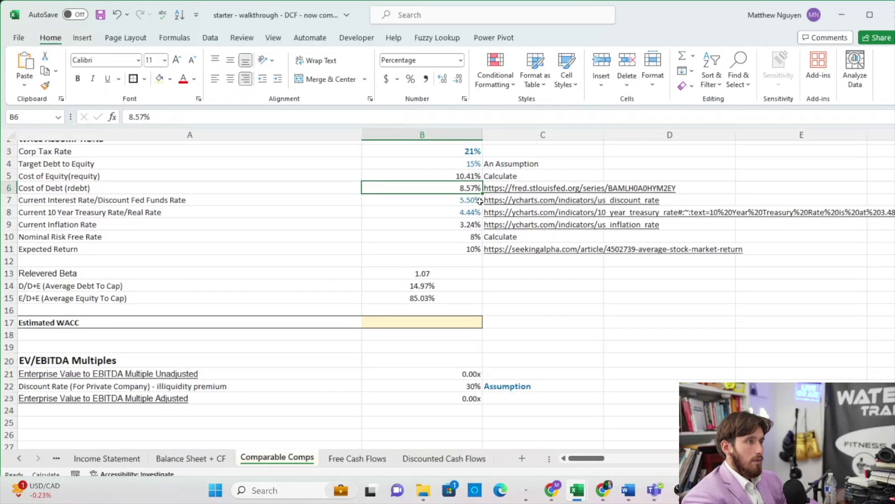
# Begin the Estimated WACC formula in B17 with the after-tax debt component (B6*(1-B3)*B14).
pyautogui.scroll(1, 439, 332)
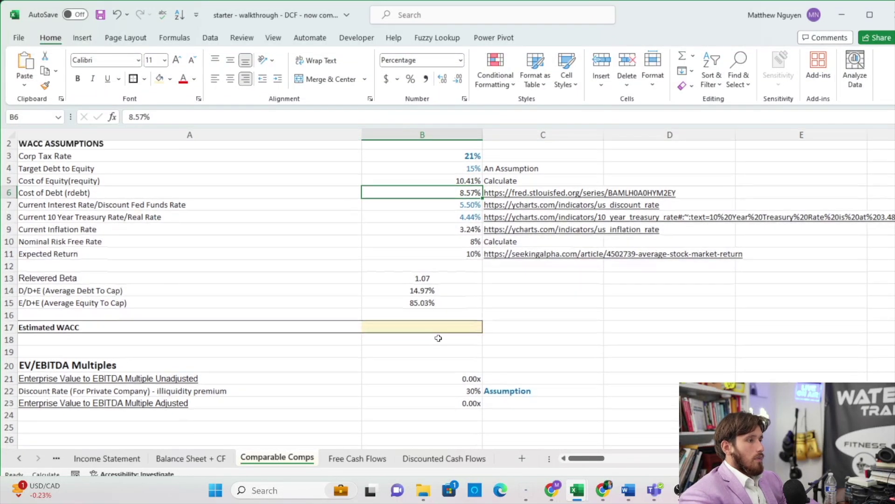
pyautogui.click(439, 332)
pyautogui.write('=')
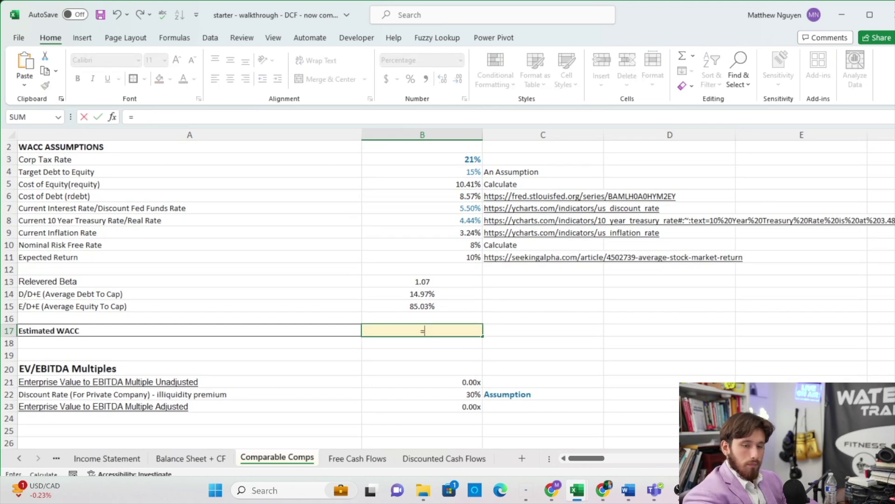
pyautogui.click(428, 198)
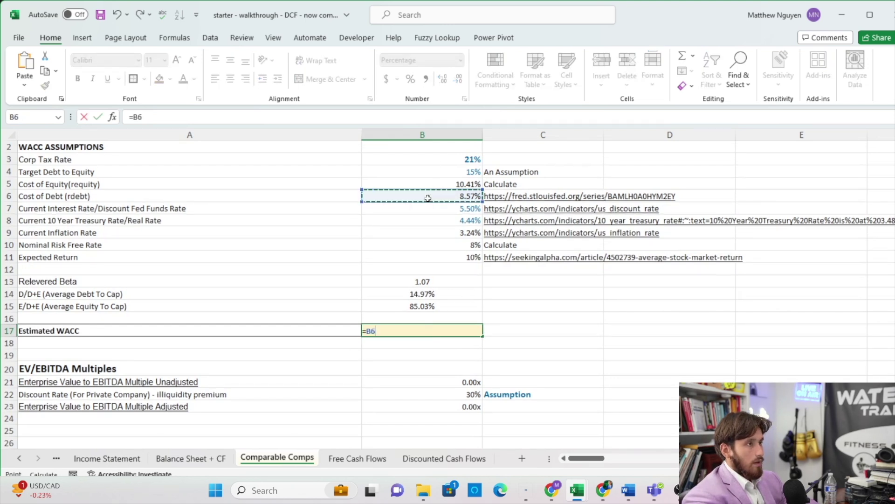
pyautogui.write('*')
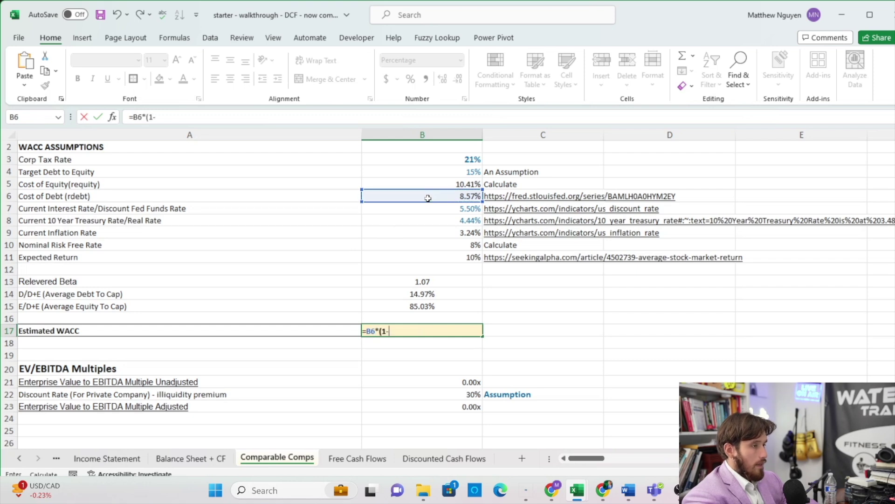
pyautogui.write('(1-')
pyautogui.click(428, 161)
pyautogui.write(')*')
pyautogui.click(439, 294)
pyautogui.write(')')
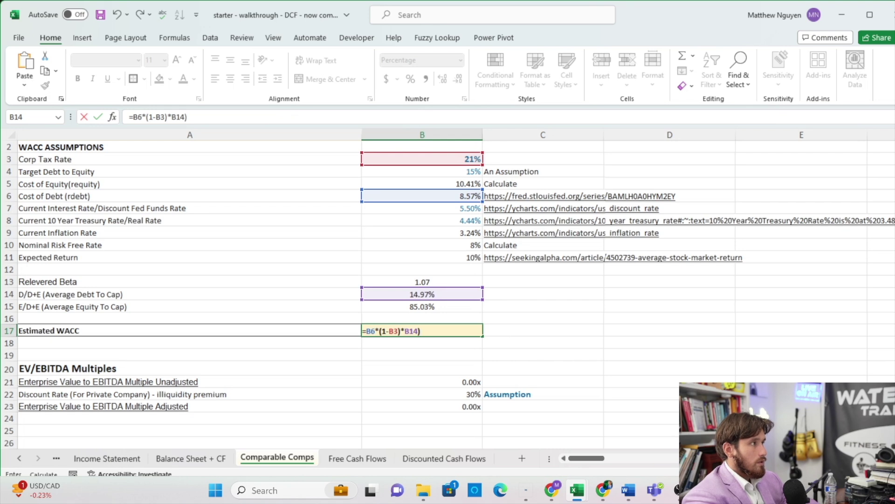
pyautogui.write('(')
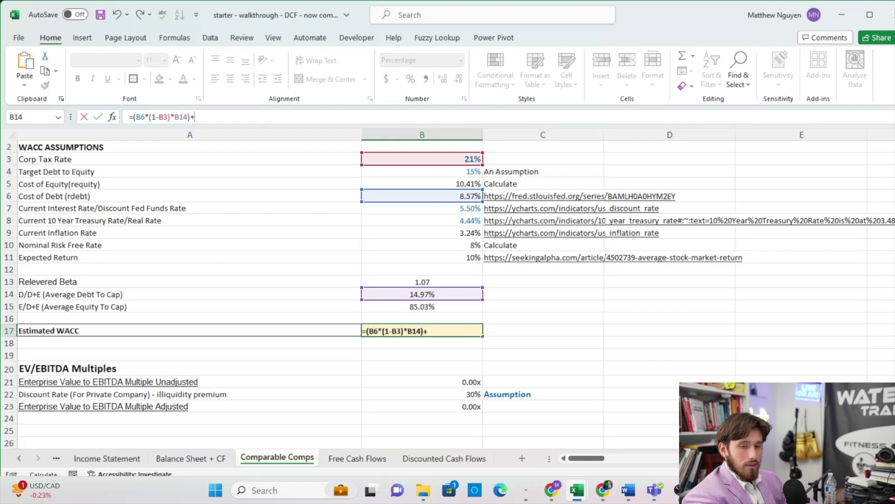
# Complete the Estimated WACC formula in B17 by adding the equity component +(B5*B15), and check the entered formula.
pyautogui.click(397, 184)
pyautogui.write('*')
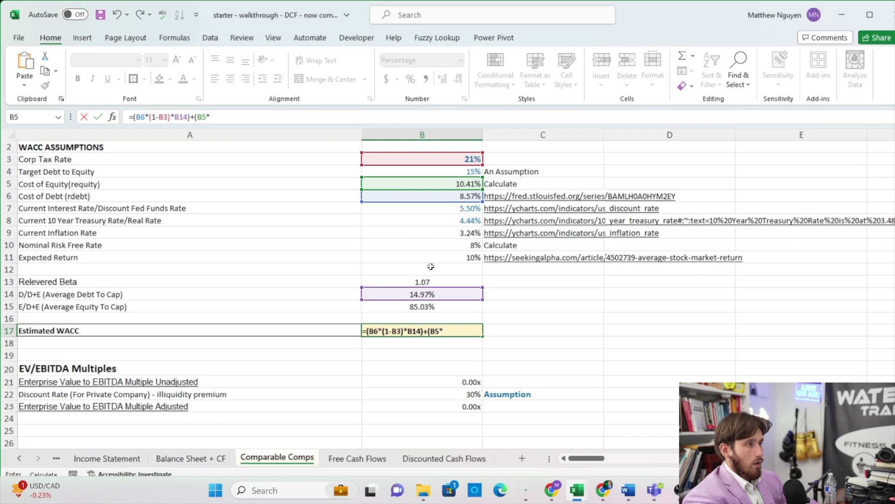
pyautogui.click(434, 306)
pyautogui.write(')')
pyautogui.press('Return')
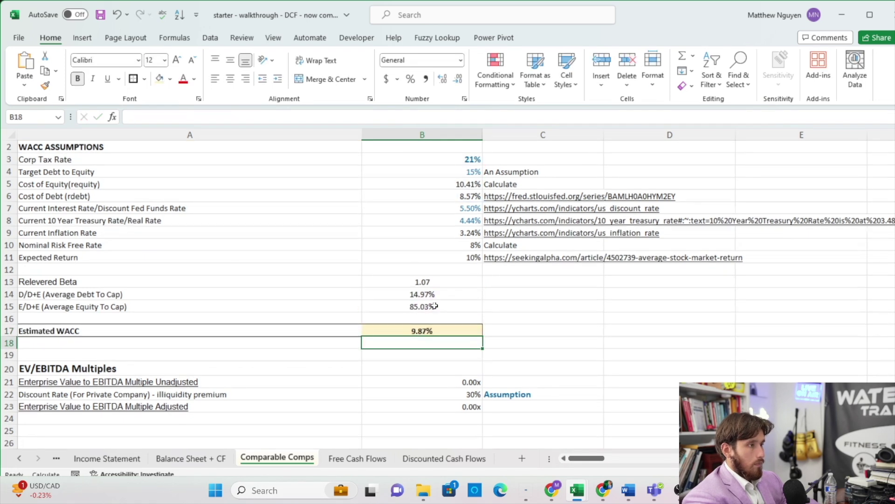
pyautogui.click(432, 330)
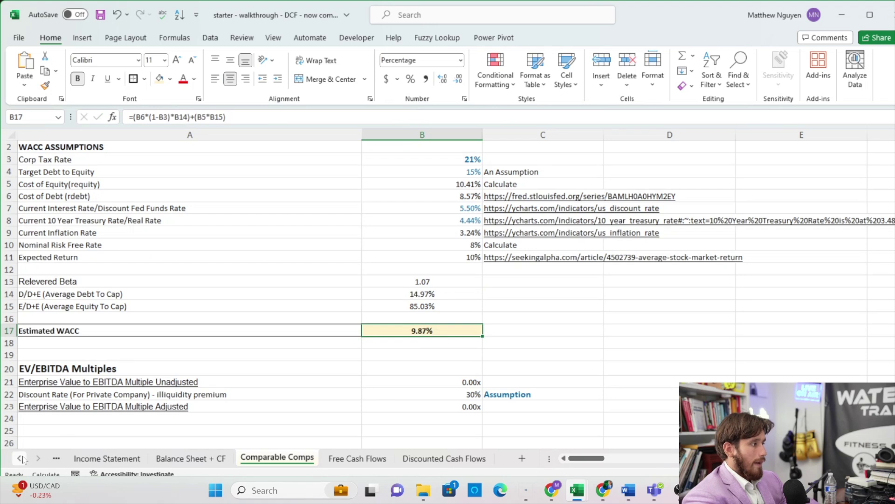
# Check on the Assumptions sheet how WACC in C3 and EBITDA Multiple in C4 link to Comparable Comps.
pyautogui.click(20, 458)
pyautogui.click(96, 457)
pyautogui.click(246, 172)
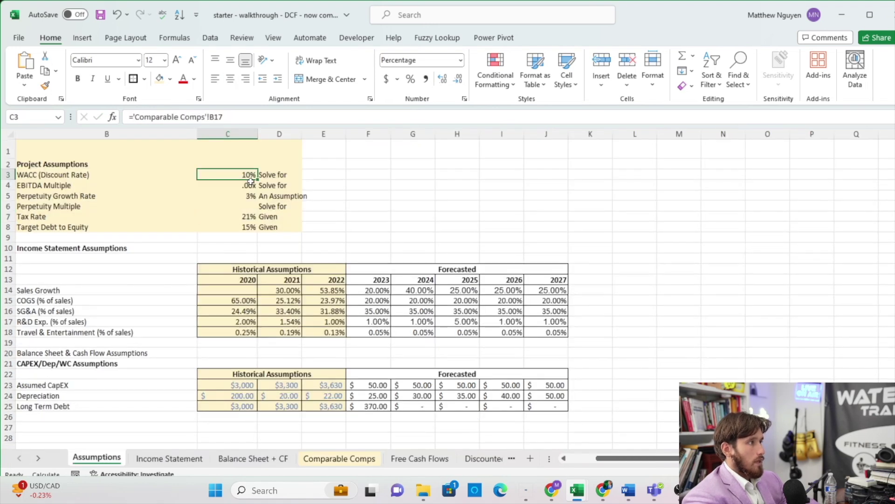
pyautogui.click(252, 185)
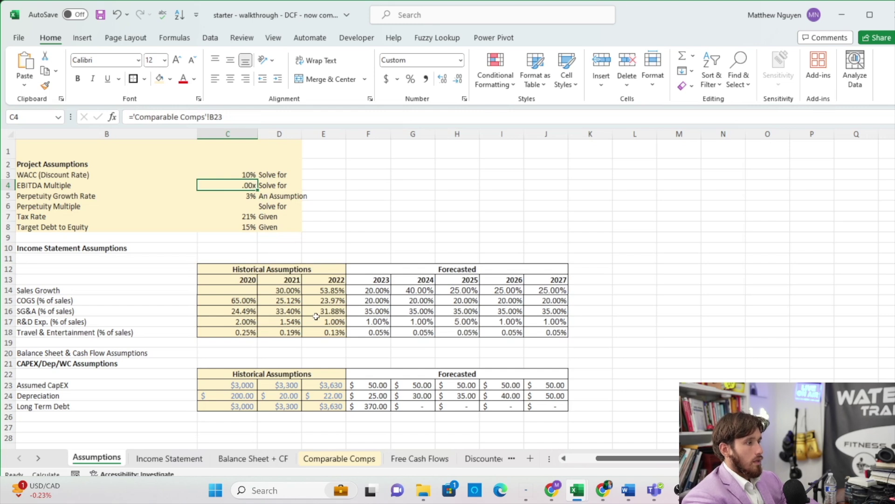
# On Comparable Comps, calculate HON's enterprise value to EBITDA multiple in D86 as =B86/C86 and fill it down to D90.
pyautogui.click(377, 459)
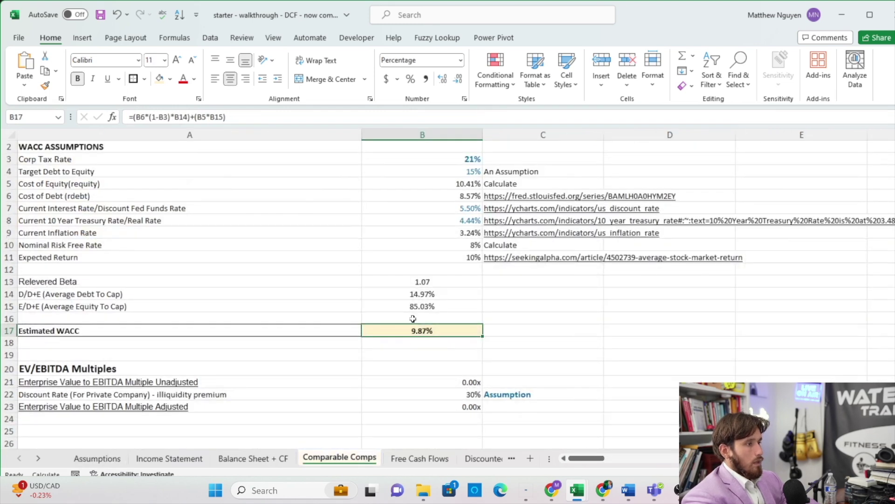
pyautogui.scroll(-20, 413, 319)
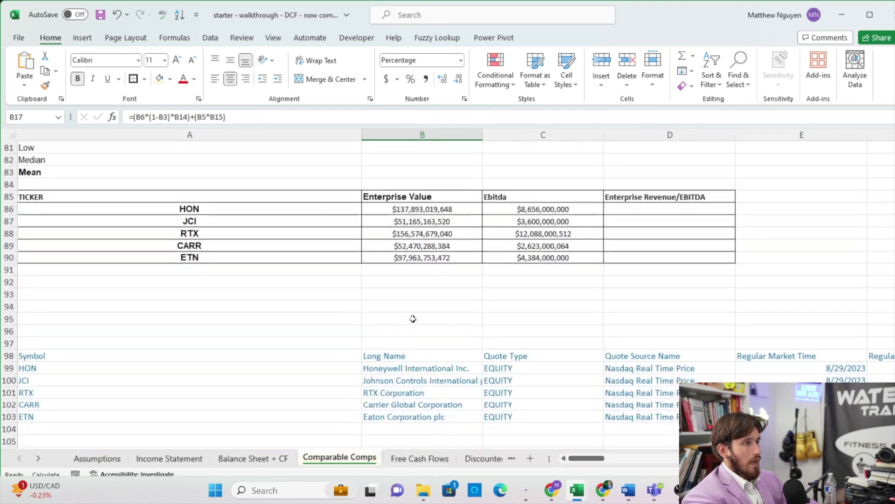
pyautogui.click(413, 318)
pyautogui.scroll(2, 465, 234)
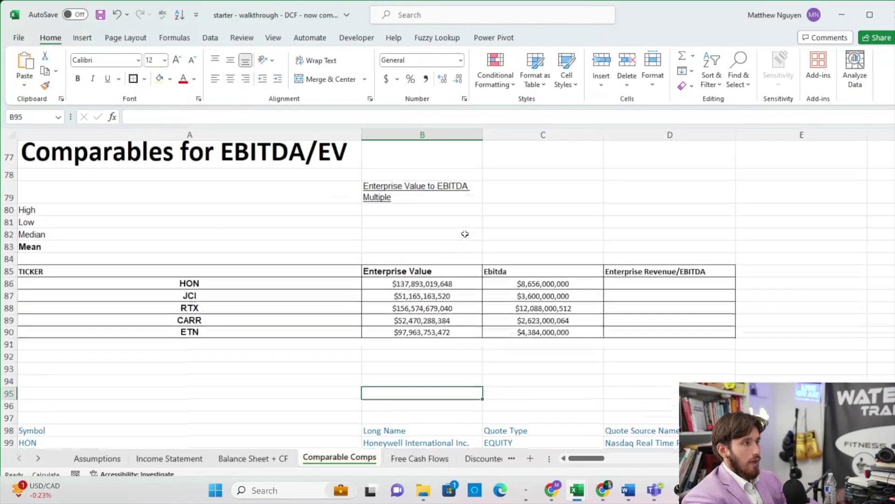
pyautogui.click(607, 287)
pyautogui.write('=')
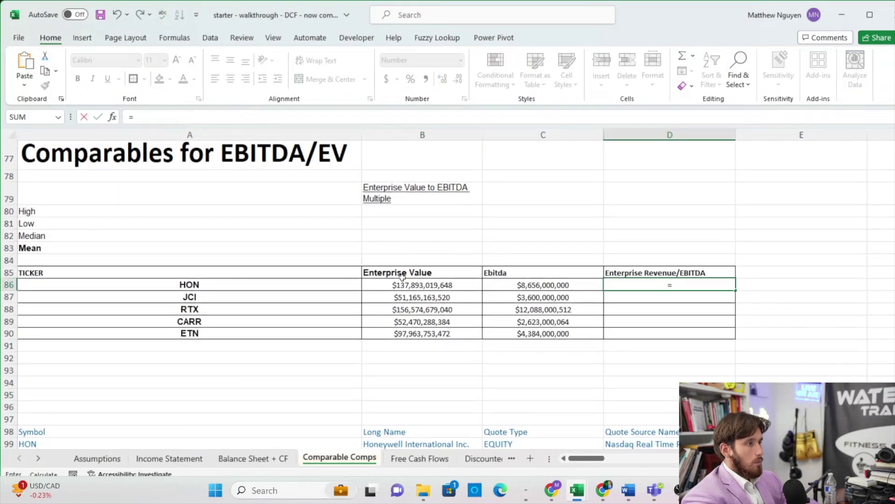
pyautogui.click(410, 289)
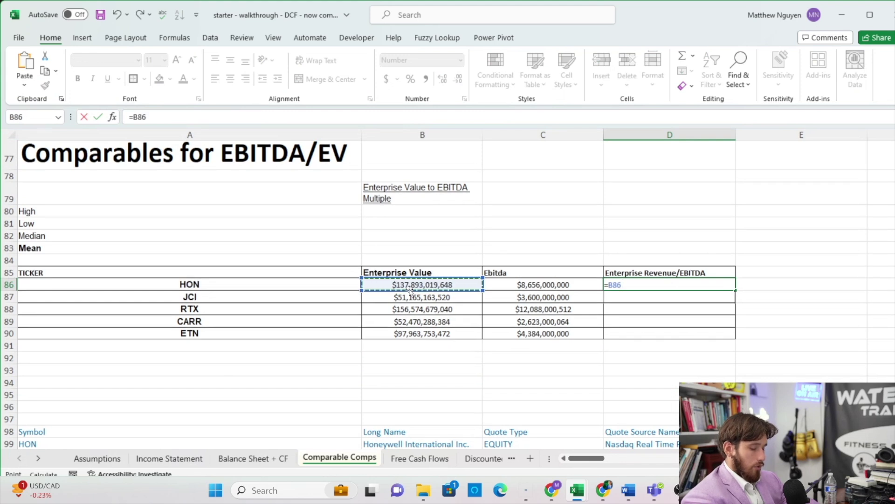
pyautogui.write('/')
pyautogui.click(530, 286)
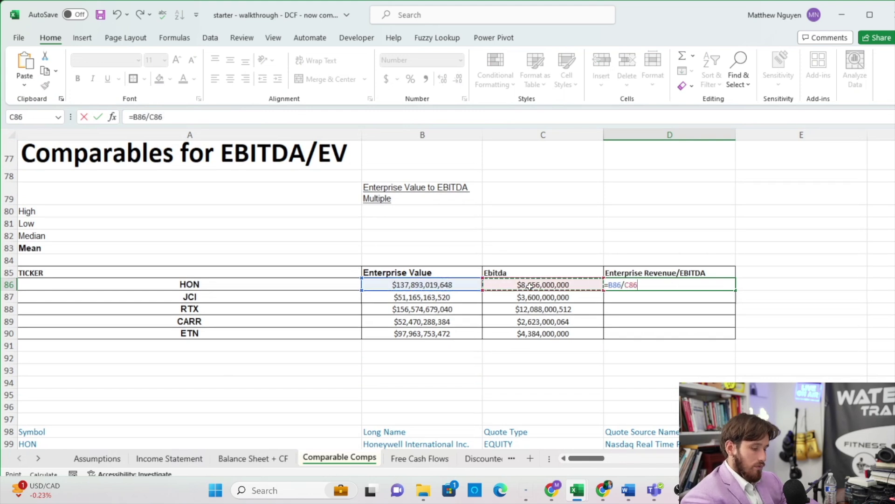
pyautogui.hotkey('ctrl', 'Return')
pyautogui.moveTo(736, 289); pyautogui.dragTo(736, 336)
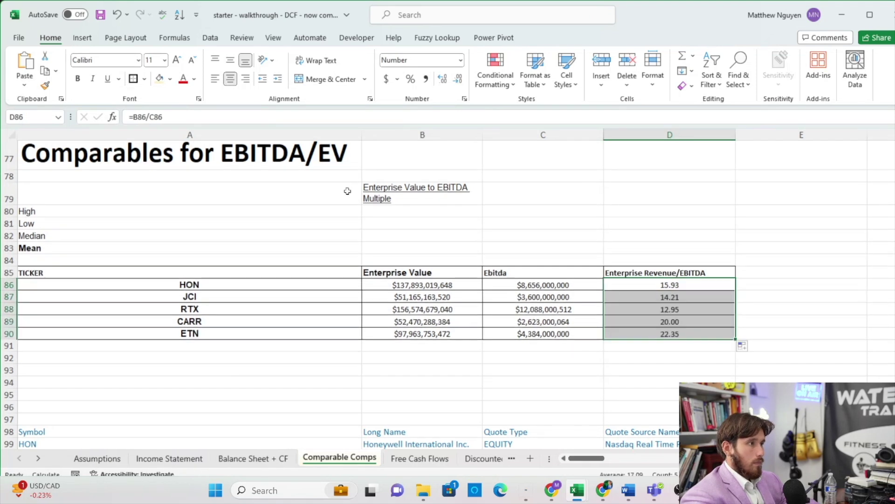
# Enter =MAX(D86:D90) in B80 for the High Enterprise Value to EBITDA multiple.
pyautogui.click(402, 212)
pyautogui.write('=MAX(')
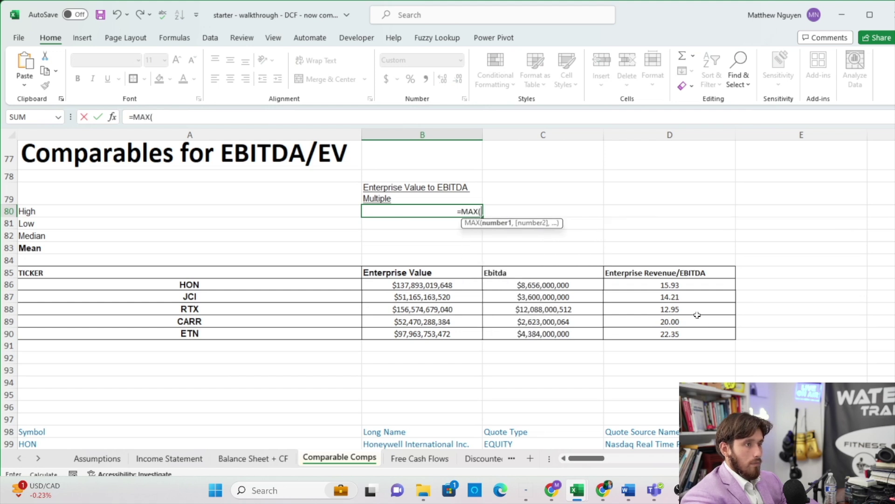
pyautogui.moveTo(684, 283); pyautogui.dragTo(674, 328)
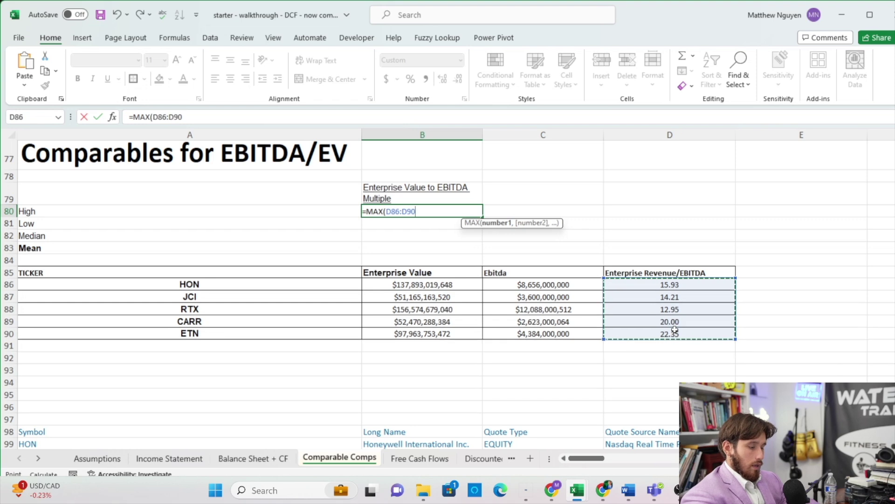
pyautogui.write(')')
pyautogui.press('Return')
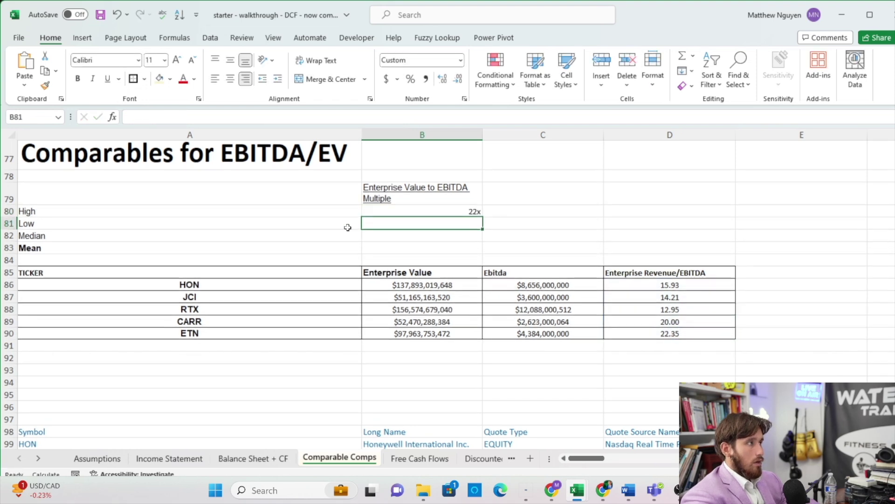
# Make the range in B80's formula absolute as $D$86:$D$90 and fill the formula down to B83.
pyautogui.click(379, 203)
pyautogui.click(379, 211)
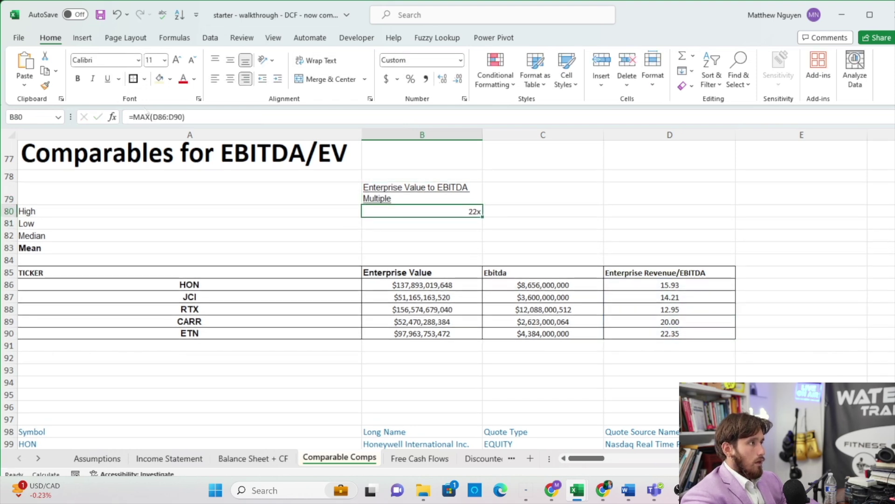
pyautogui.moveTo(151, 117); pyautogui.dragTo(174, 117)
pyautogui.press('F4')
pyautogui.hotkey('ctrl', 'Return')
pyautogui.moveTo(482, 216); pyautogui.dragTo(480, 250)
# Change the Low multiple's function in B81 to MIN over $D$86:$D$90.
pyautogui.click(422, 224)
pyautogui.doubleClick(422, 224)
pyautogui.write('IN')
pyautogui.press('Return')
# Change the Median multiple's formula in B82 to =MEDIAN($D$86:$D$90).
pyautogui.click(202, 117)
pyautogui.write('MEDIAN')
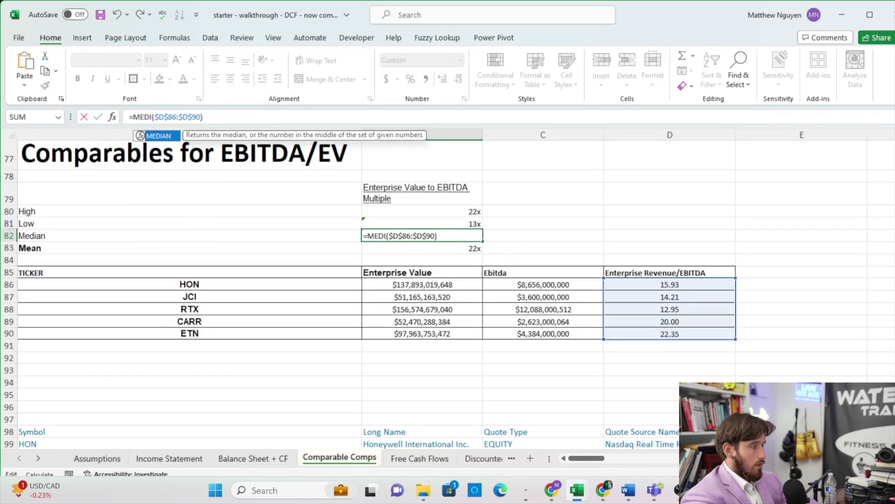
pyautogui.hotkey('ctrl', 'Return')
pyautogui.doubleClick(425, 239)
pyautogui.press('Return')
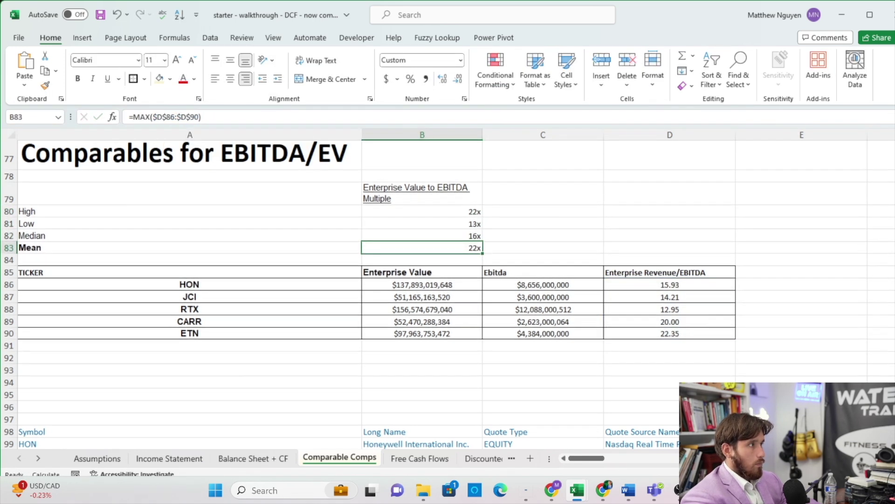
# Change the Mean multiple's formula in B83 to =AVERAGE($D$86:$D$90).
pyautogui.doubleClick(374, 248)
pyautogui.doubleClick(375, 248)
pyautogui.write('AVERAG')
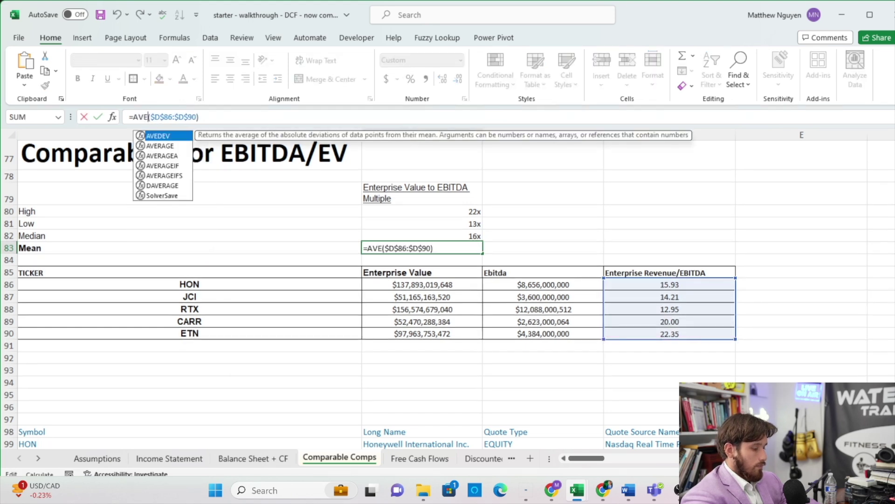
pyautogui.write('E')
pyautogui.hotkey('shift', 'Return')
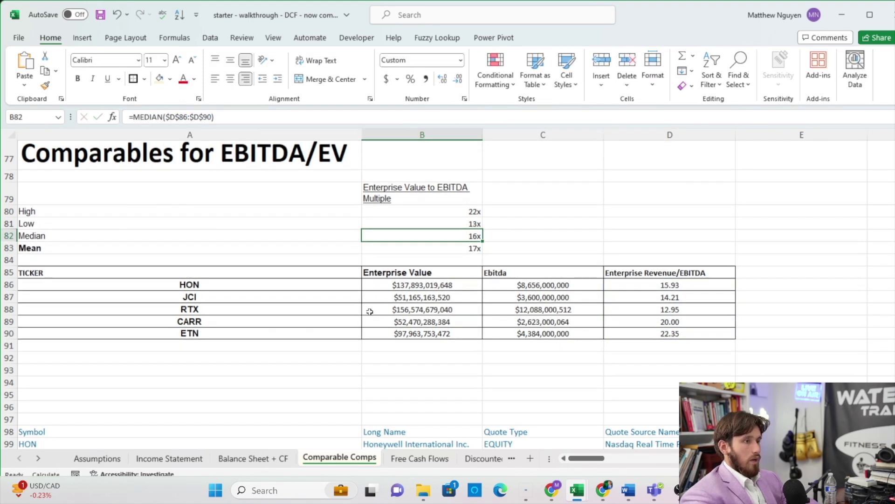
# Review the EV/EBITDA Multiples section in rows 21 to 23, including the illiquidity discount assumption and B21's link to the mean.
pyautogui.scroll(20, 369, 311)
pyautogui.scroll(-1, 373, 298)
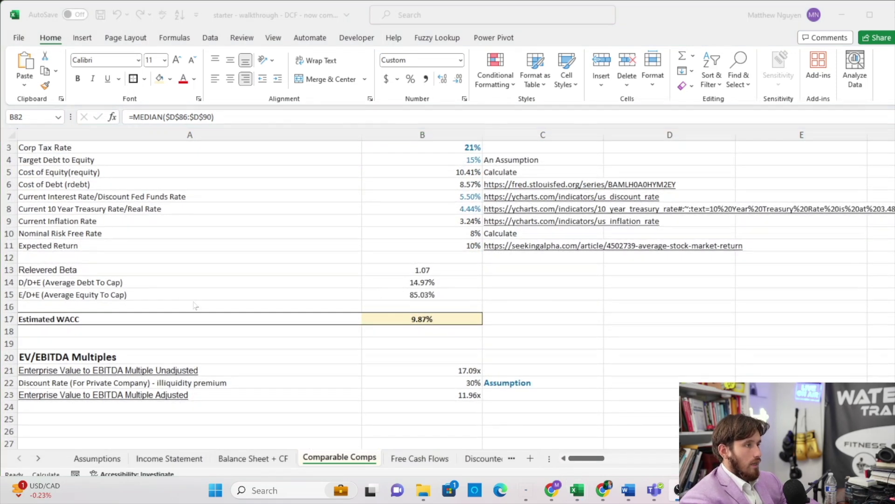
pyautogui.click(211, 379)
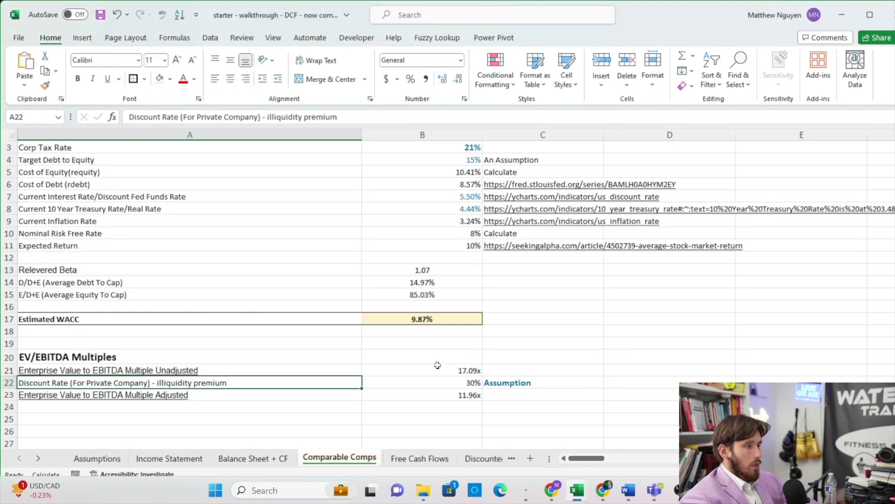
pyautogui.click(490, 380)
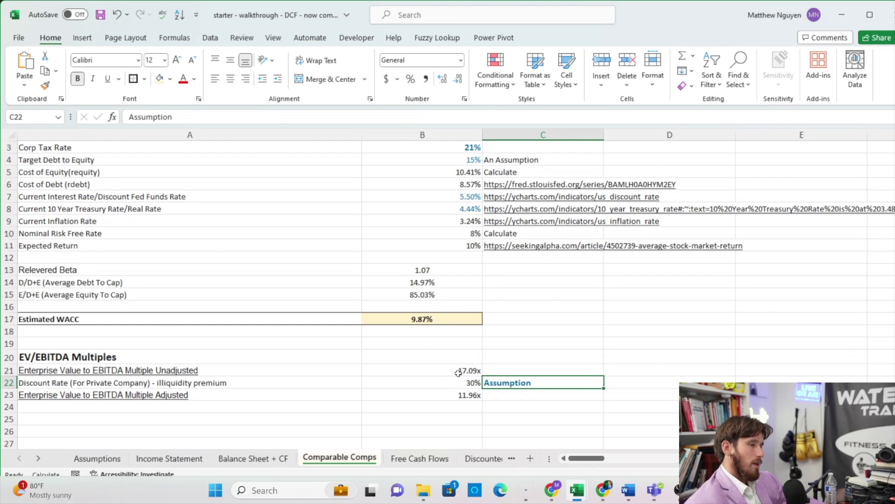
pyautogui.click(458, 372)
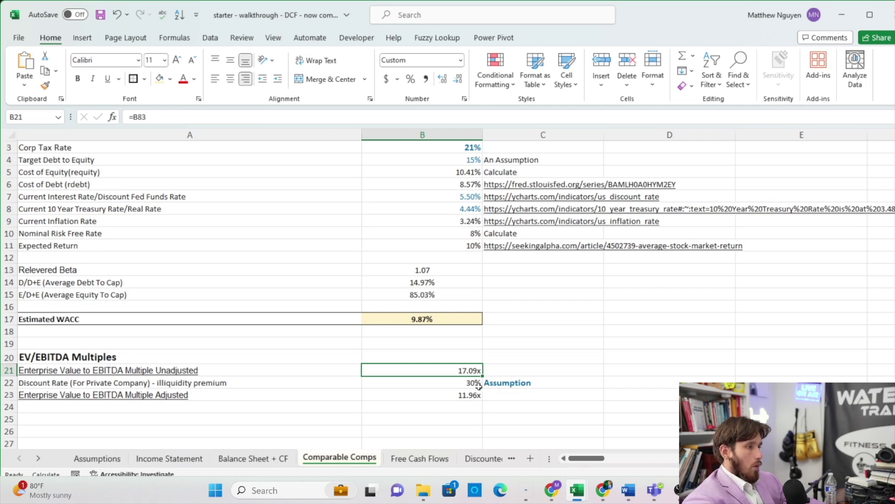
# Inspect the custom number format of the EBITDA Multiple in Assumptions C4, close the format settings, and select Perpetuity Multiple cell C6.
pyautogui.click(97, 458)
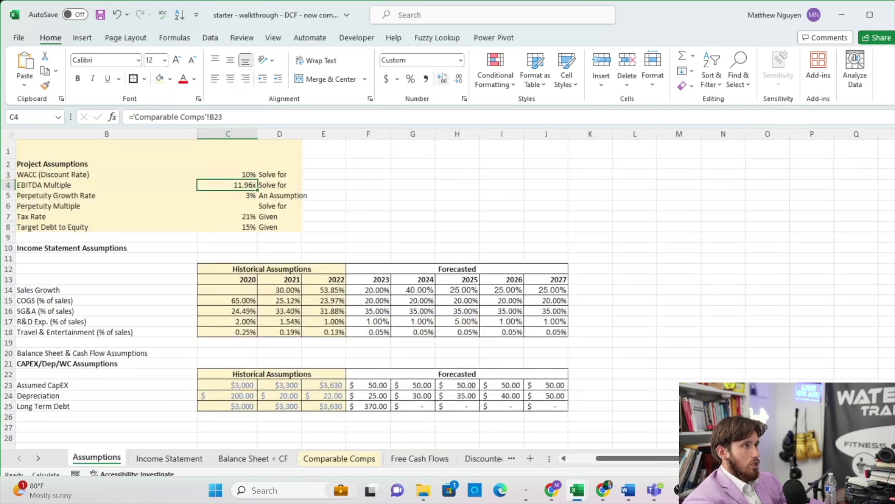
pyautogui.click(461, 61)
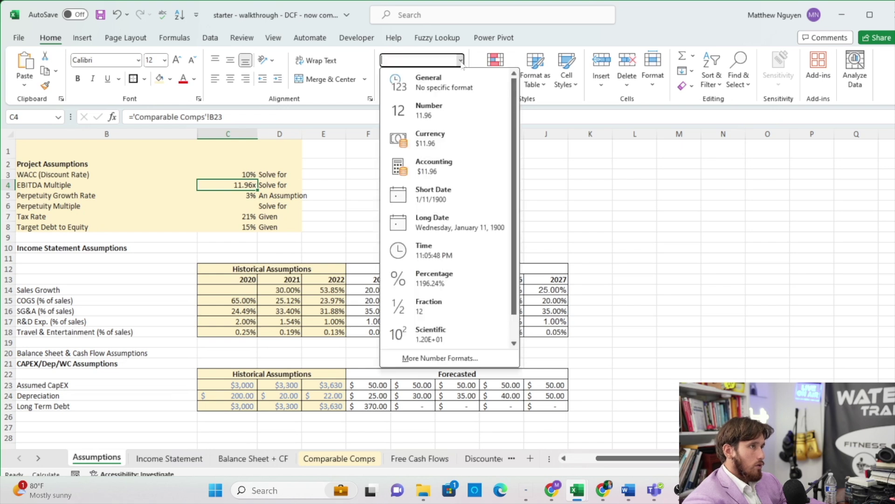
pyautogui.click(449, 358)
pyautogui.moveTo(502, 279); pyautogui.dragTo(478, 279)
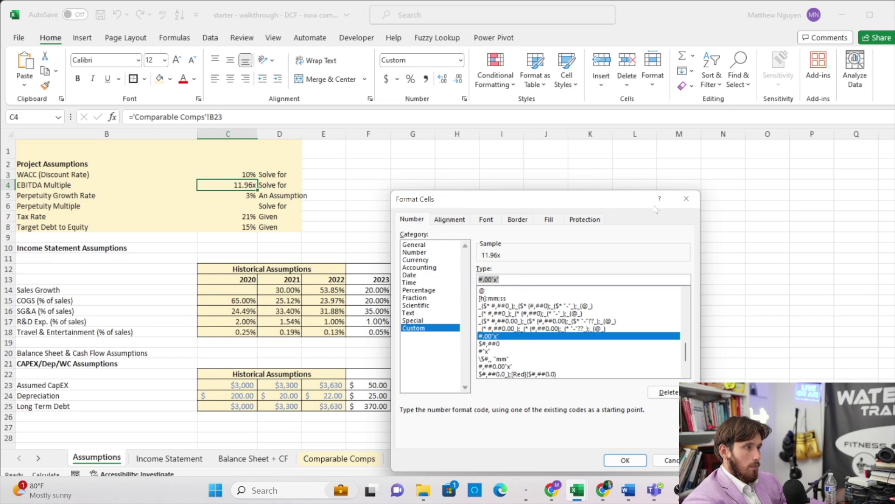
pyautogui.click(688, 204)
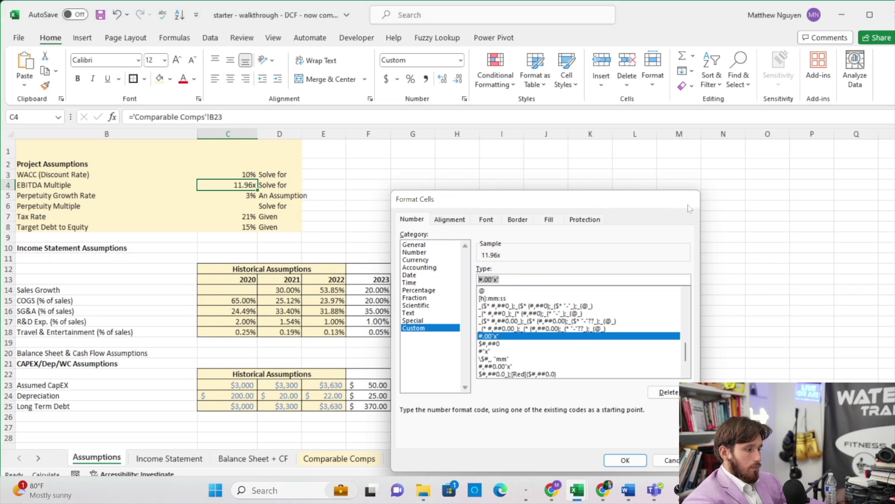
pyautogui.click(243, 204)
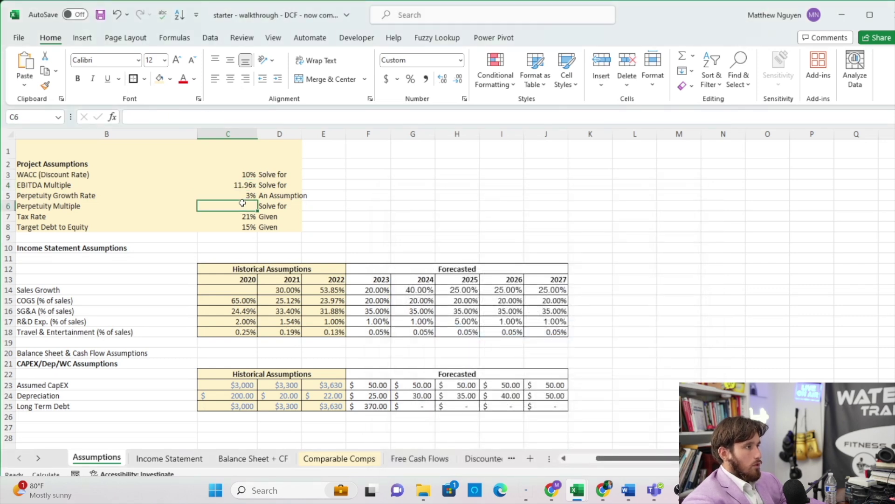
# Calculate the Perpetuity Multiple in Assumptions C6 with the formula =(1+C5)/(C3-C5).
pyautogui.write('=')
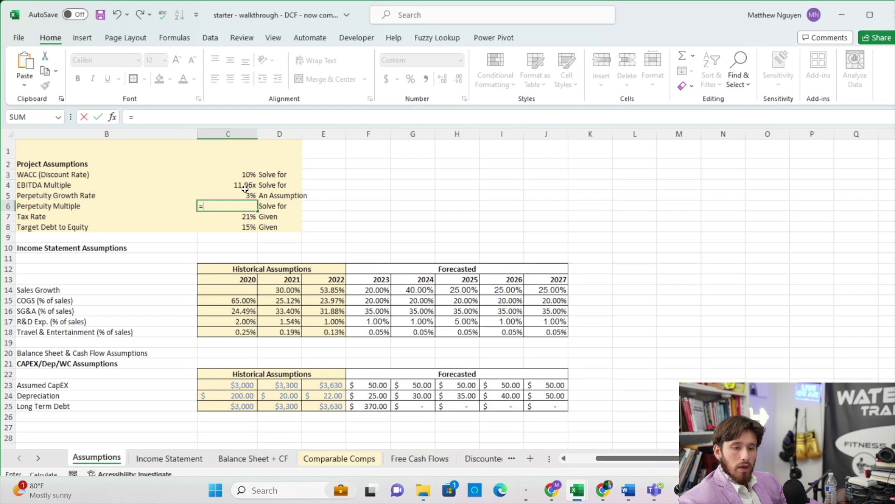
pyautogui.write('(')
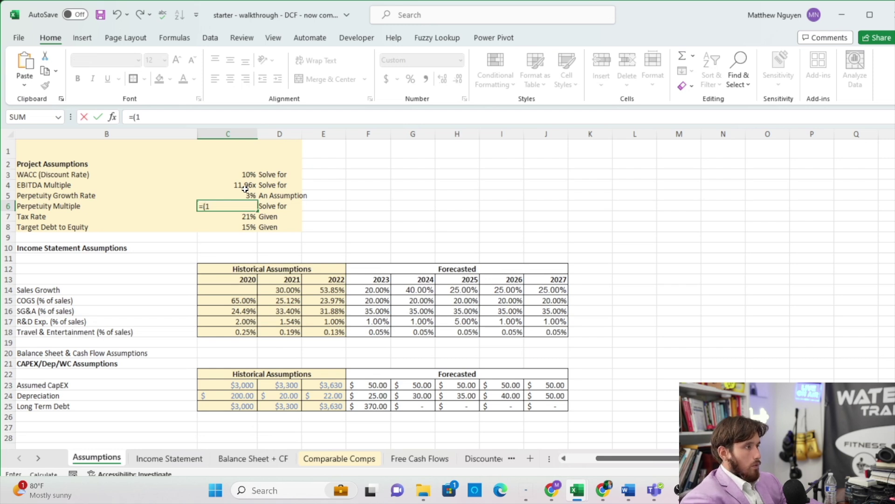
pyautogui.write('1+')
pyautogui.click(245, 195)
pyautogui.write(')')
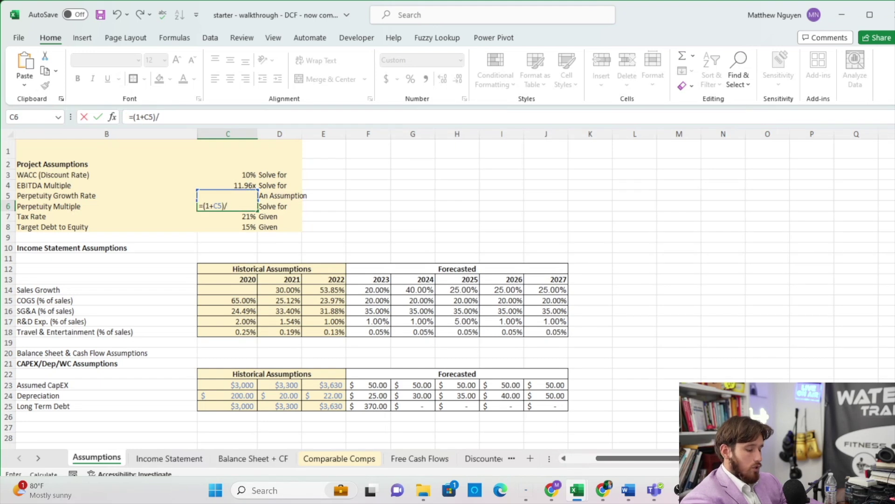
pyautogui.write('/')
pyautogui.click(245, 173)
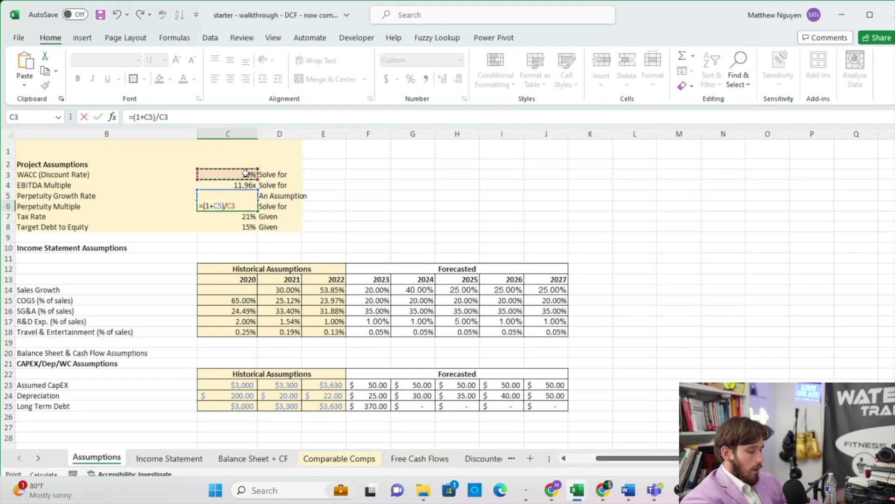
pyautogui.press('BackSpace')
pyautogui.press('BackSpace')
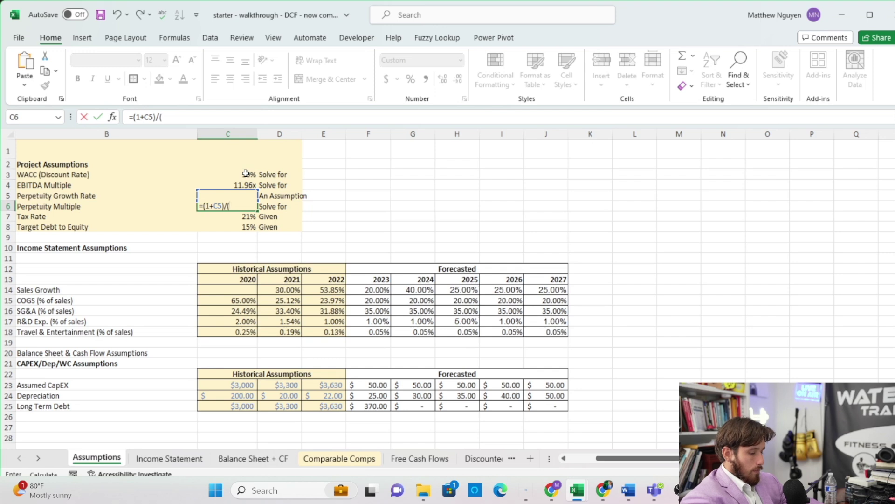
pyautogui.write('(c3-c5')
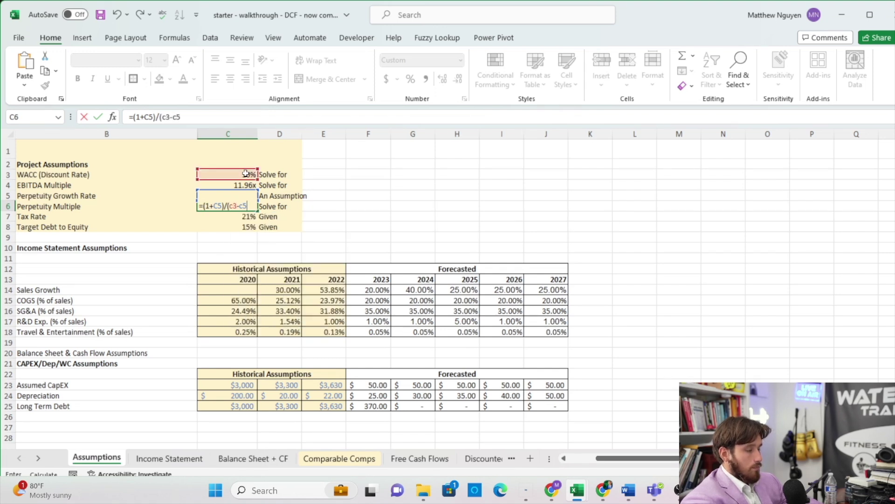
pyautogui.press('Return')
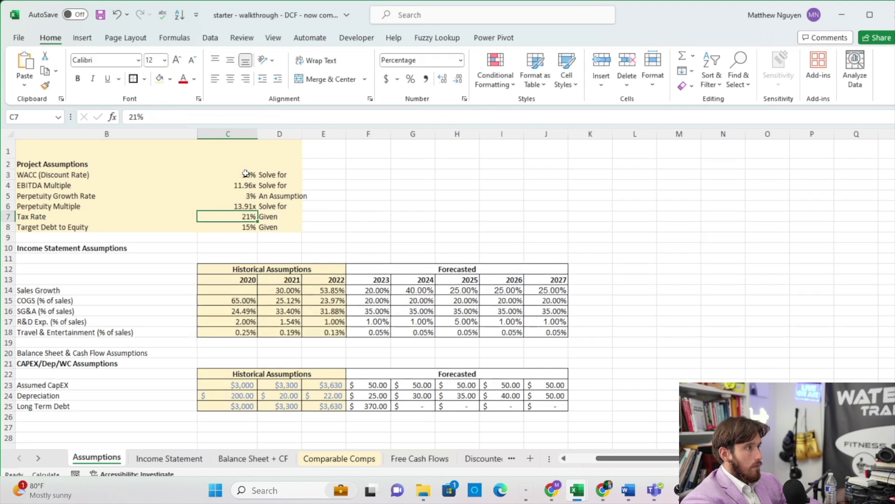
pyautogui.click(244, 205)
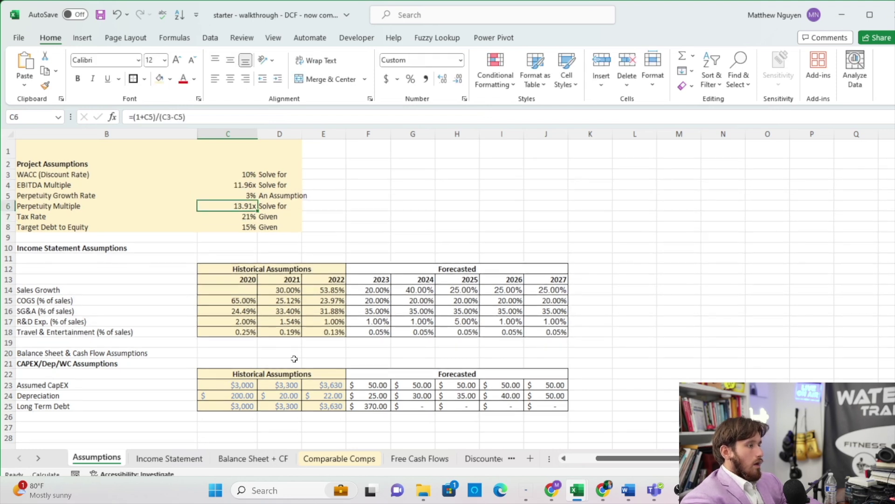
# On the Discounted Cash Flows sheet, begin a PV formula in Discounted Value cell C7 using the absolute WACC reference Assumptions!$C$3 as the rate.
pyautogui.click(480, 458)
pyautogui.scroll(1, 261, 187)
pyautogui.click(251, 220)
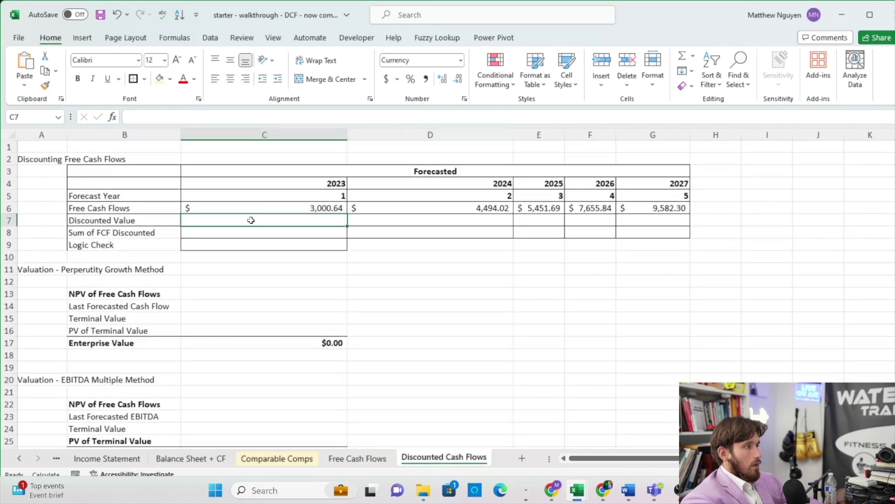
pyautogui.write('=')
pyautogui.press('capslock')
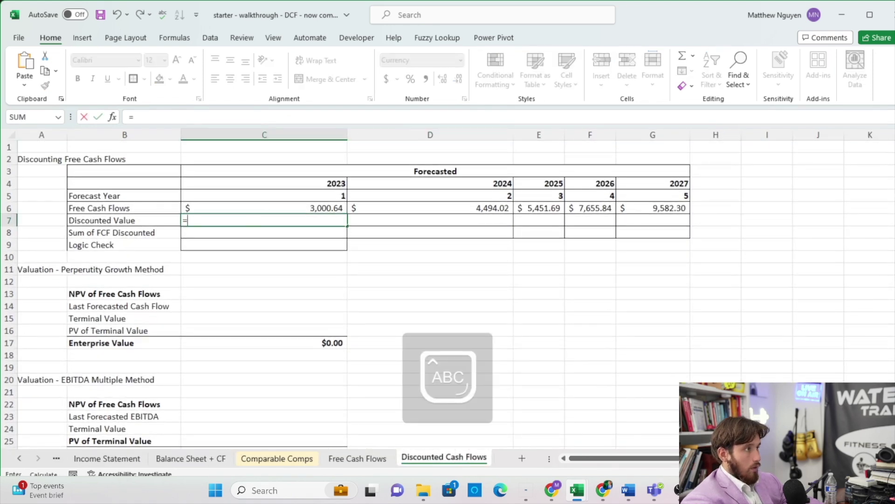
pyautogui.press('capslock')
pyautogui.write('pv')
pyautogui.press('Tab')
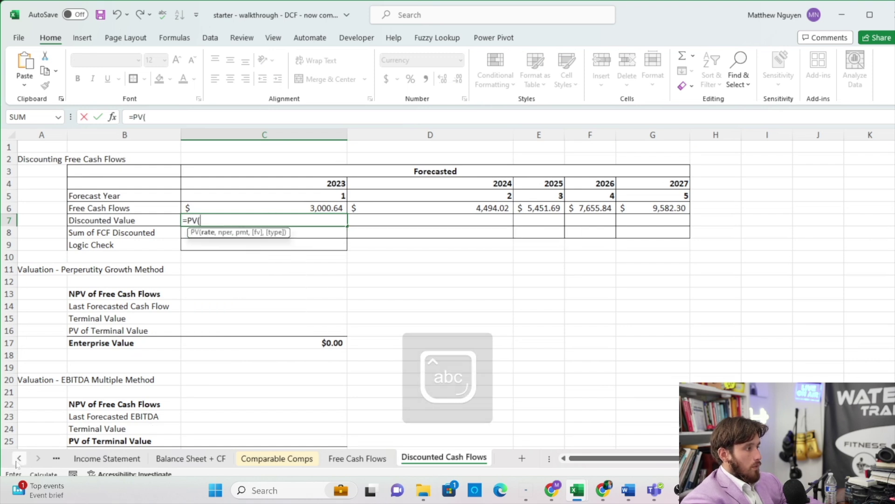
pyautogui.click(56, 458)
pyautogui.click(109, 462)
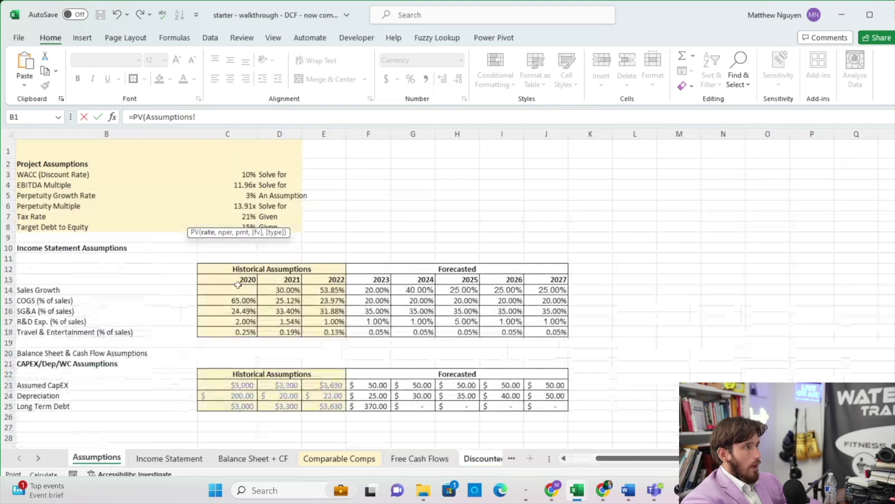
pyautogui.click(248, 177)
pyautogui.moveTo(206, 116); pyautogui.dragTo(142, 117)
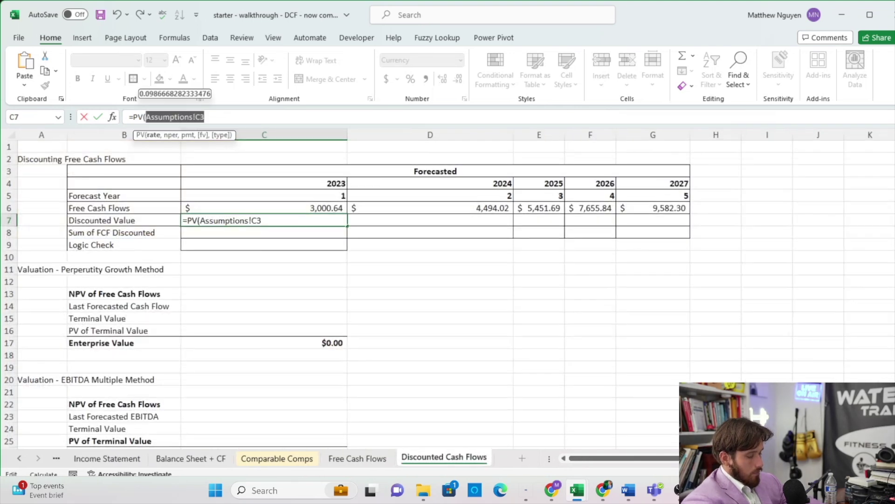
pyautogui.press('F4')
pyautogui.press('Right')
pyautogui.write(',')
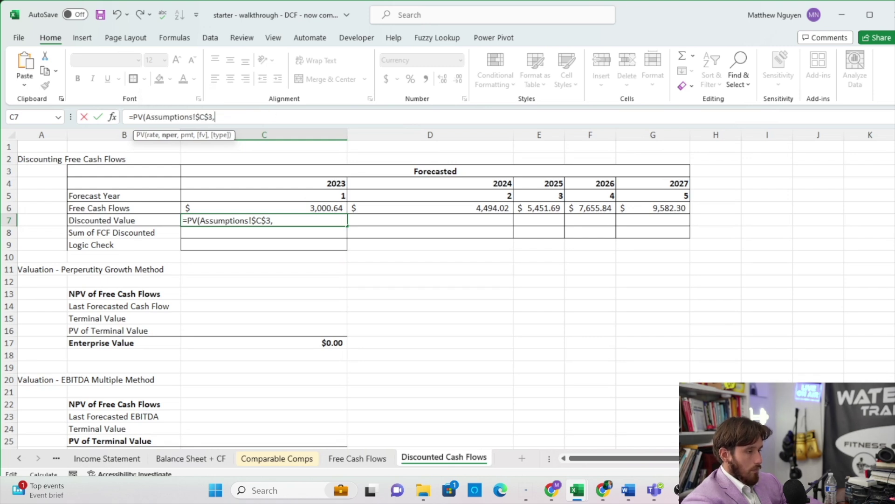
# Complete C7's PV formula with C5 as the periods, no payment and negative C6 as the future value, and fill it across to G7.
pyautogui.click(426, 456)
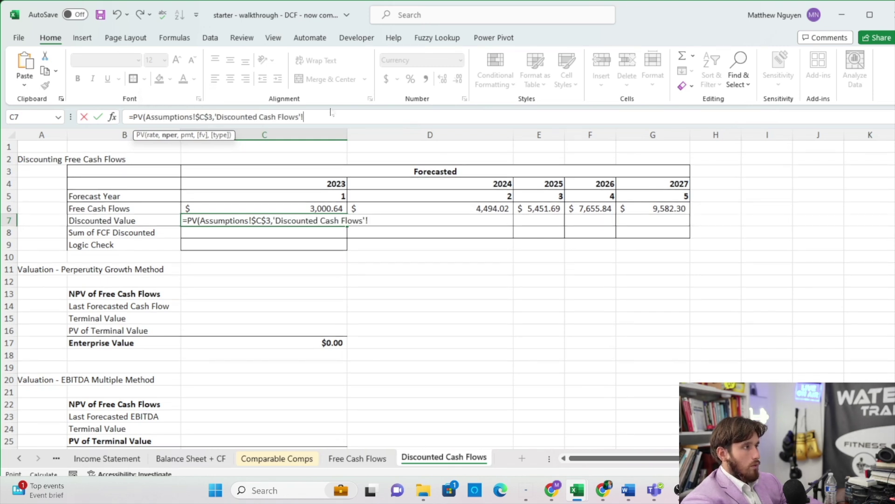
pyautogui.click(328, 193)
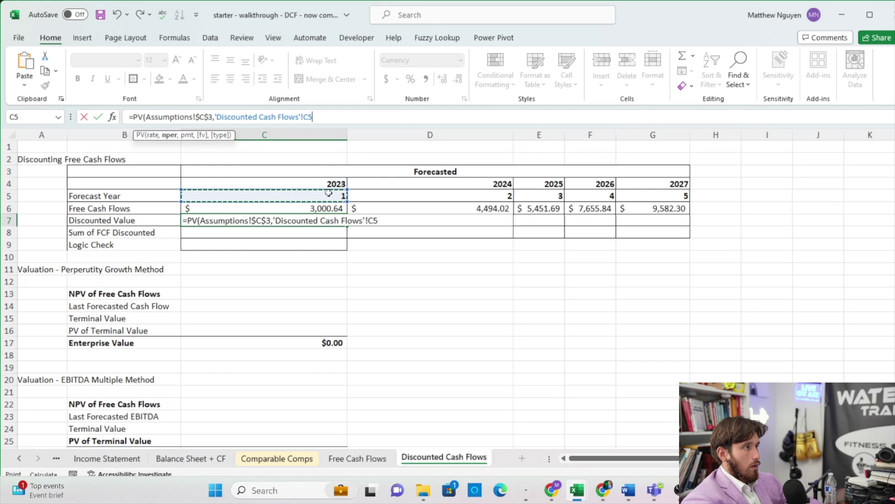
pyautogui.write(',,')
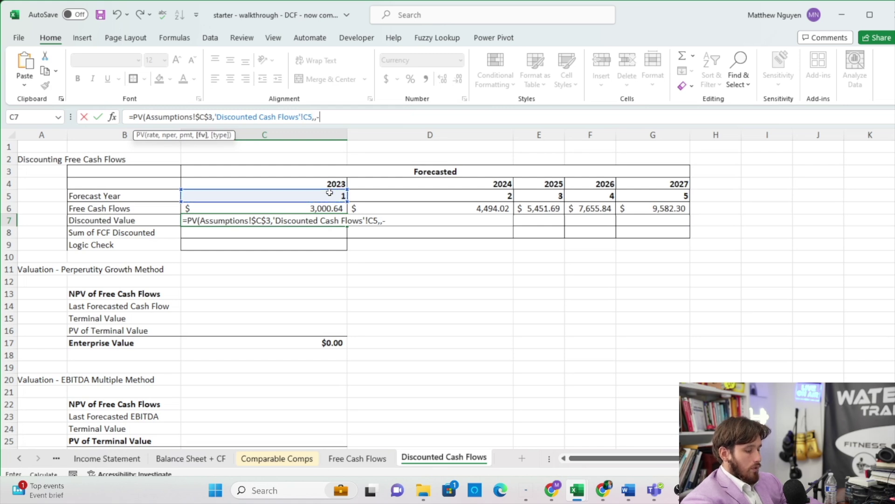
pyautogui.write('-')
pyautogui.click(329, 206)
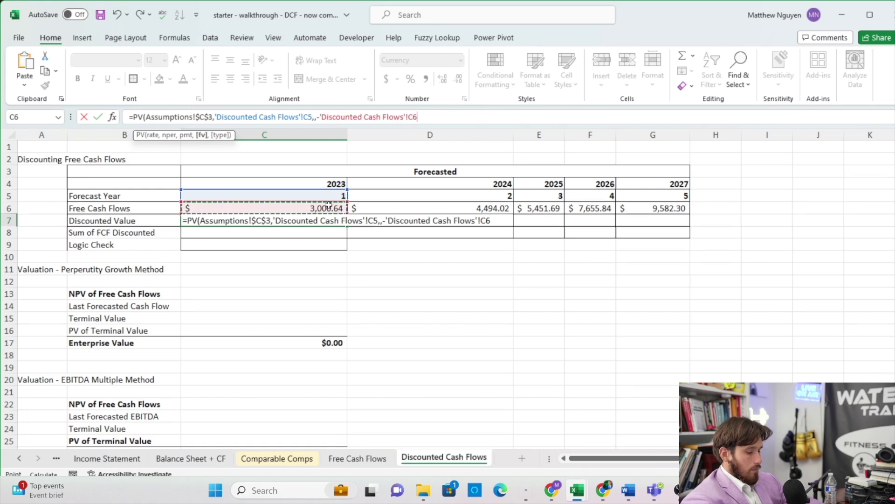
pyautogui.press('Return')
pyautogui.click(338, 221)
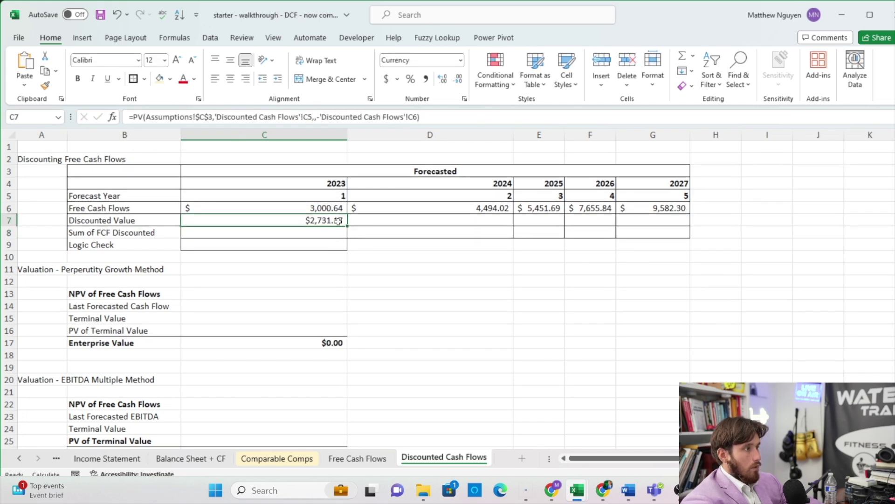
pyautogui.moveTo(348, 225); pyautogui.dragTo(685, 227)
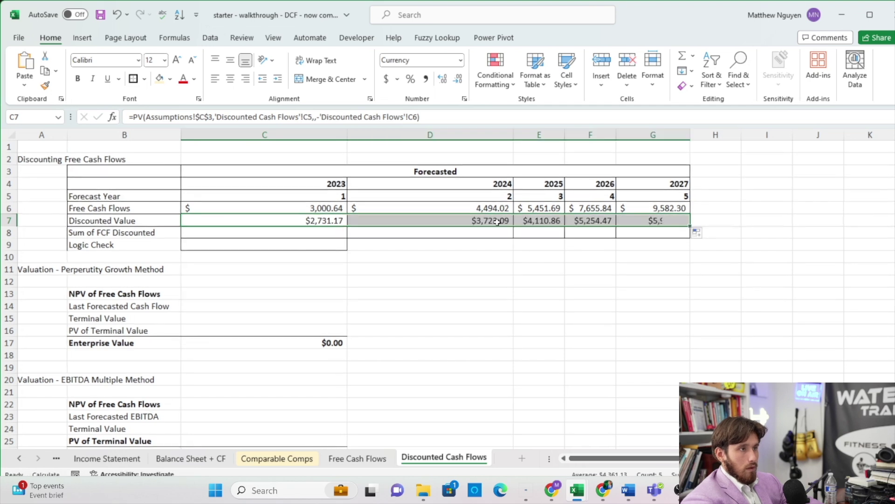
# Total the discounted values in Sum of FCF Discounted cell C8 with =SUM(C7:G7).
pyautogui.click(337, 233)
pyautogui.write('=SUM(')
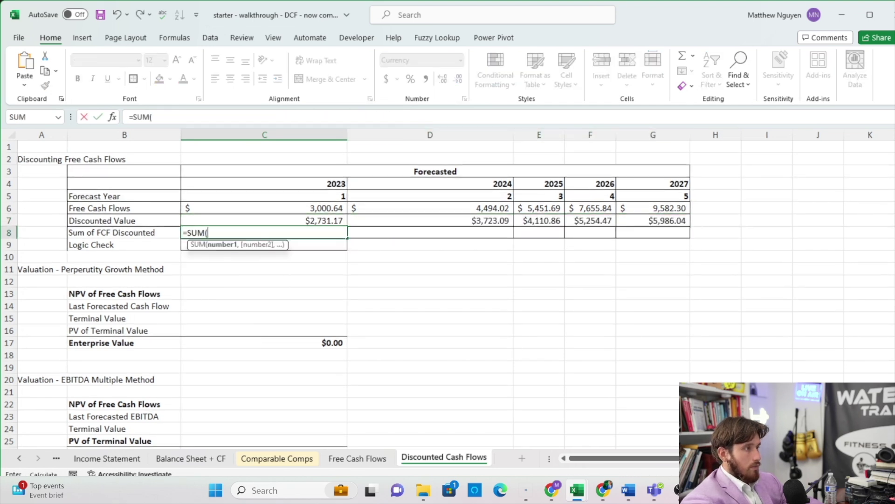
pyautogui.moveTo(334, 216); pyautogui.dragTo(667, 223)
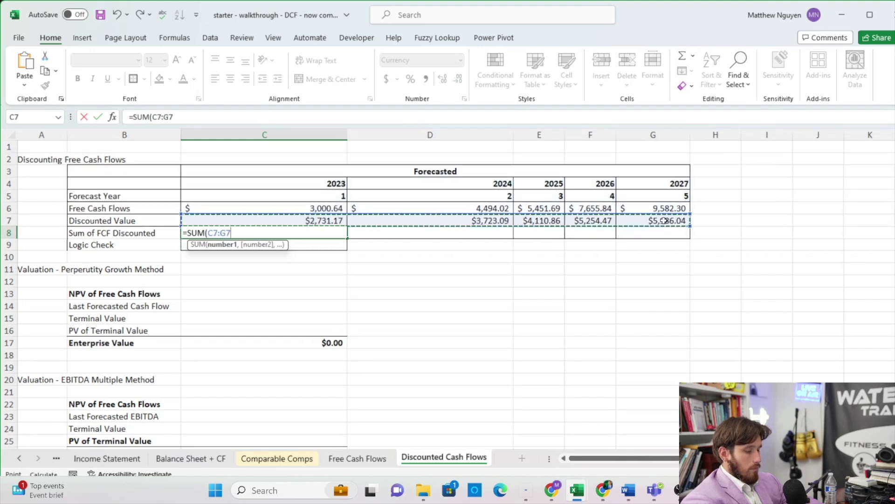
pyautogui.press('Return')
# Enter an NPV formula in Logic Check cell C9 with rate Assumptions!C3 and free cash flows C6:G6, and dismiss the Lenovo Vantage notification.
pyautogui.write('=')
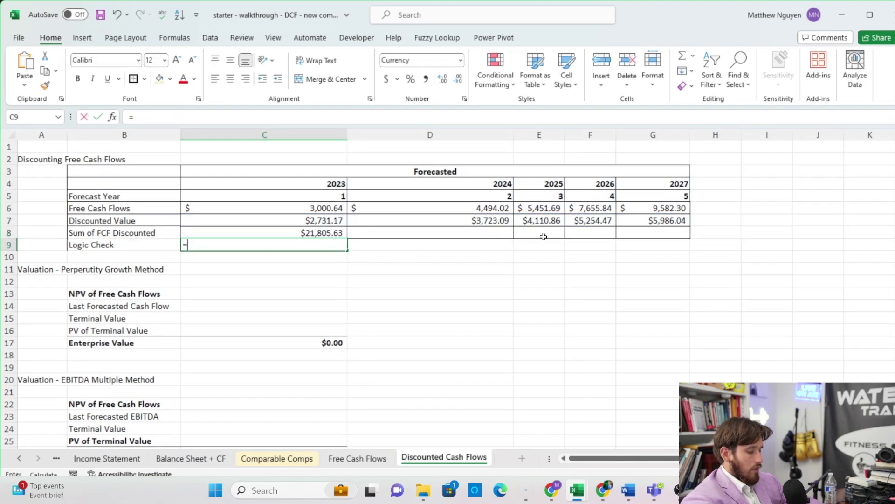
pyautogui.write('NPV(')
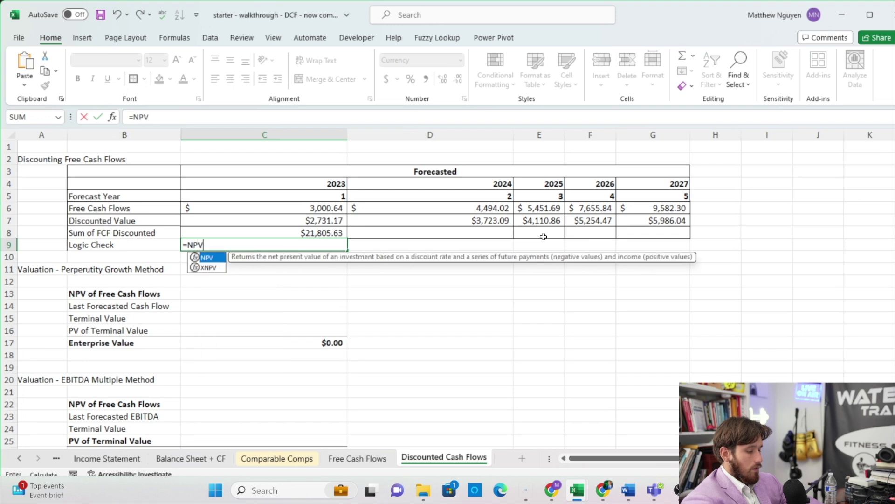
pyautogui.click(19, 458)
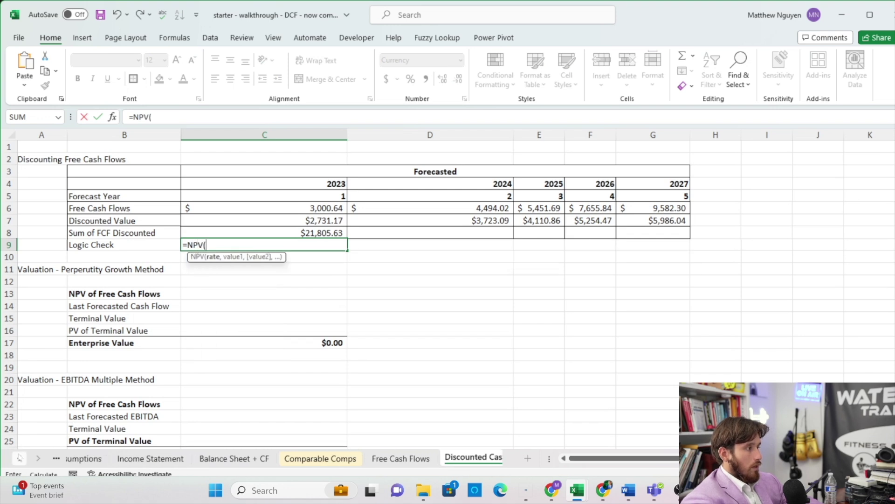
pyautogui.click(96, 457)
pyautogui.click(248, 176)
pyautogui.write(',')
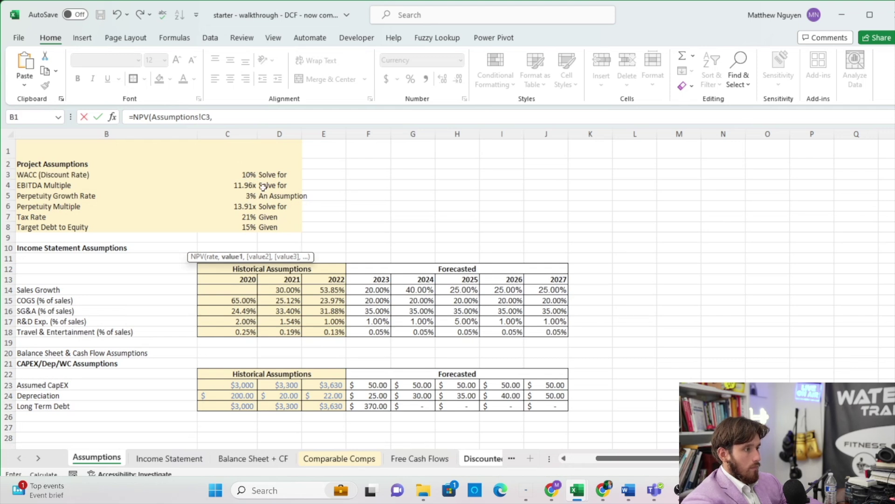
pyautogui.click(469, 457)
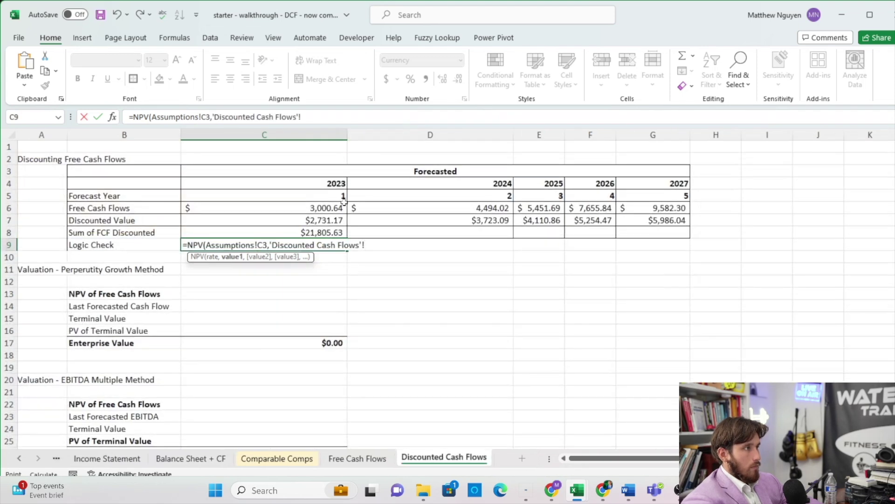
pyautogui.moveTo(322, 212); pyautogui.dragTo(643, 206)
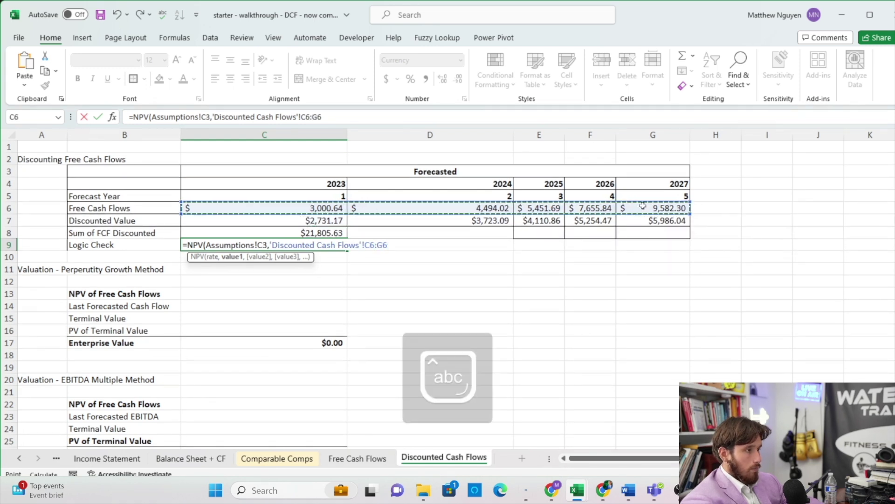
pyautogui.write(')')
pyautogui.press('Return')
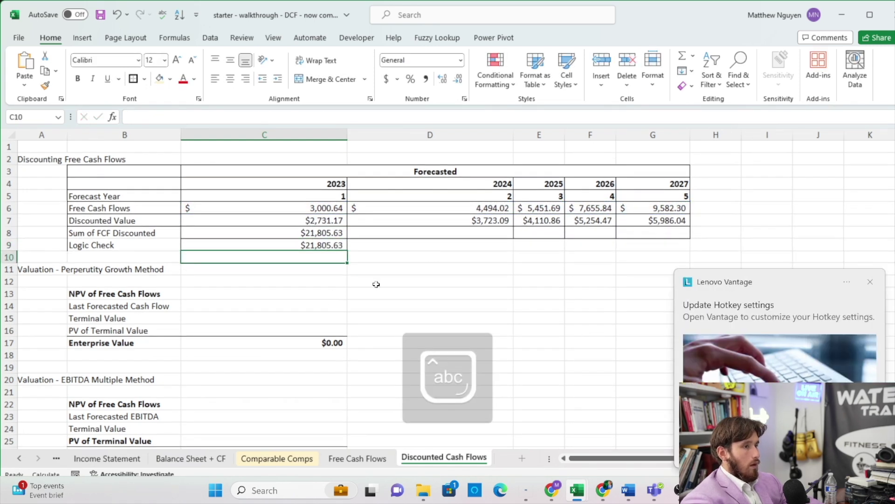
pyautogui.click(872, 284)
# In the perpetuity growth valuation, link NPV of Free Cash Flows C13 to C8 and Last Forecasted Cash Flow C14 to G6.
pyautogui.click(223, 293)
pyautogui.write('=')
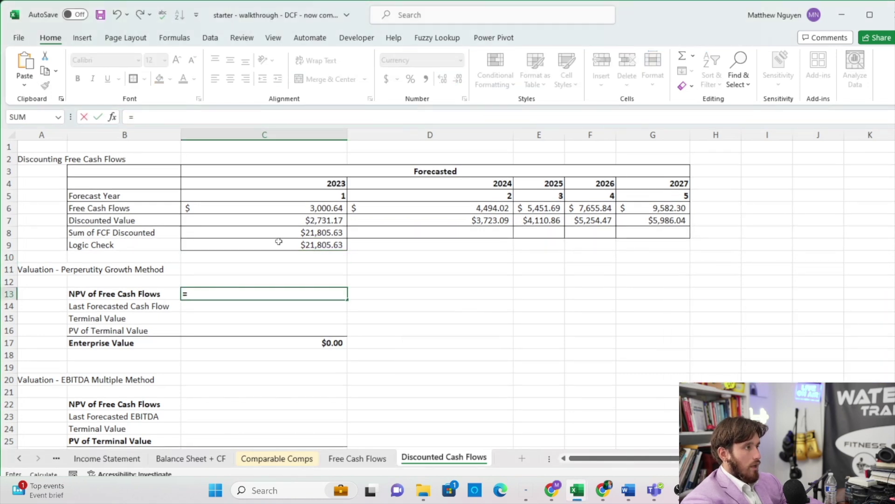
pyautogui.click(283, 232)
pyautogui.press('Return')
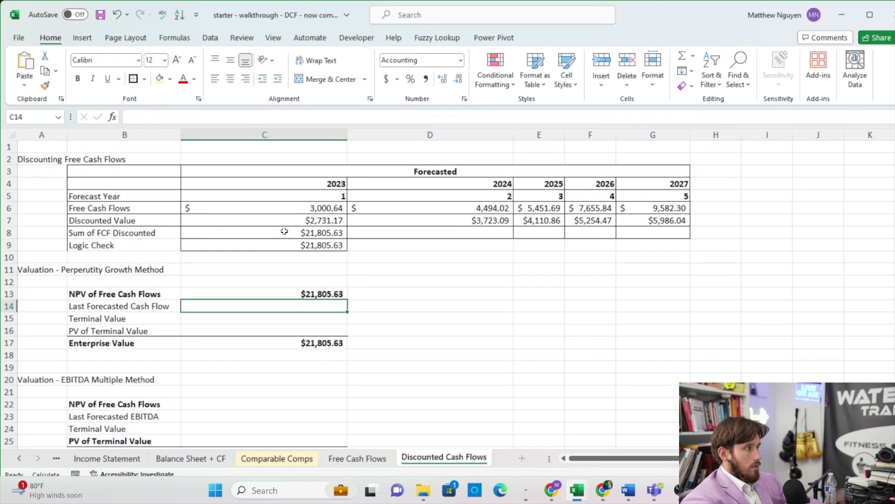
pyautogui.write('=')
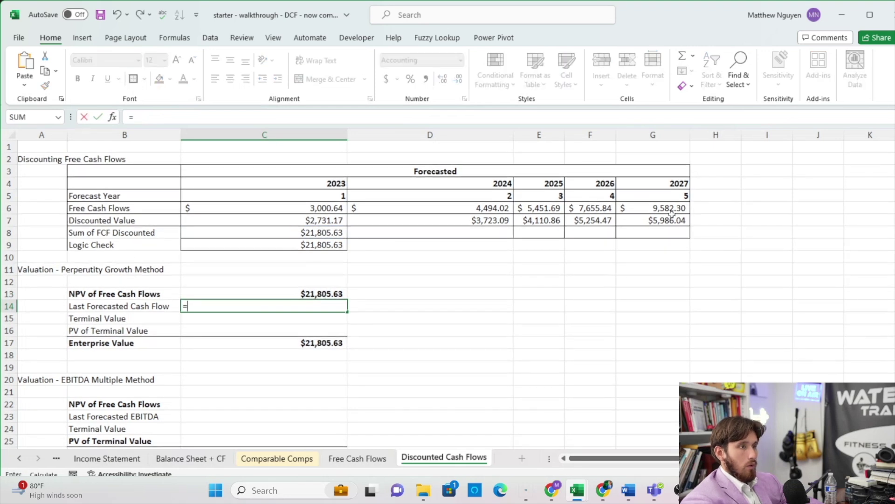
pyautogui.click(667, 209)
pyautogui.press('Return')
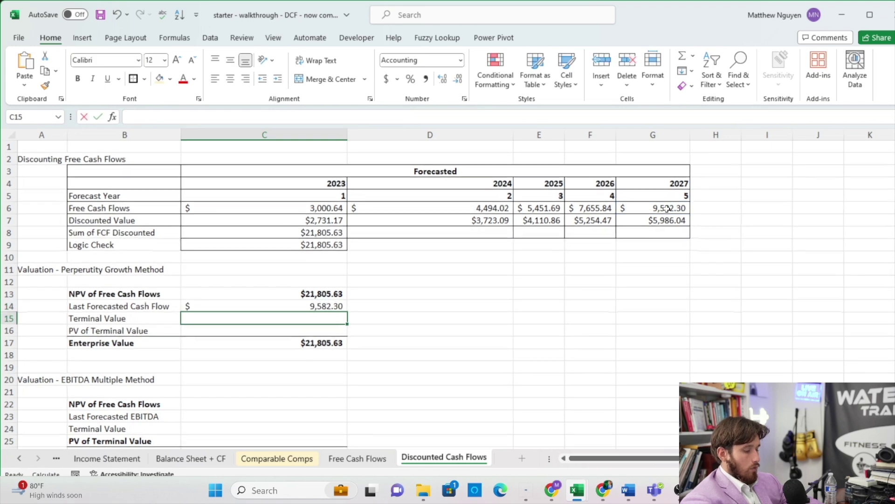
# Calculate the perpetuity method's Terminal Value in C15 as Last Forecasted Cash Flow C14 times the Perpetuity Multiple in Assumptions!C6.
pyautogui.write('=')
pyautogui.click(338, 305)
pyautogui.write('&')
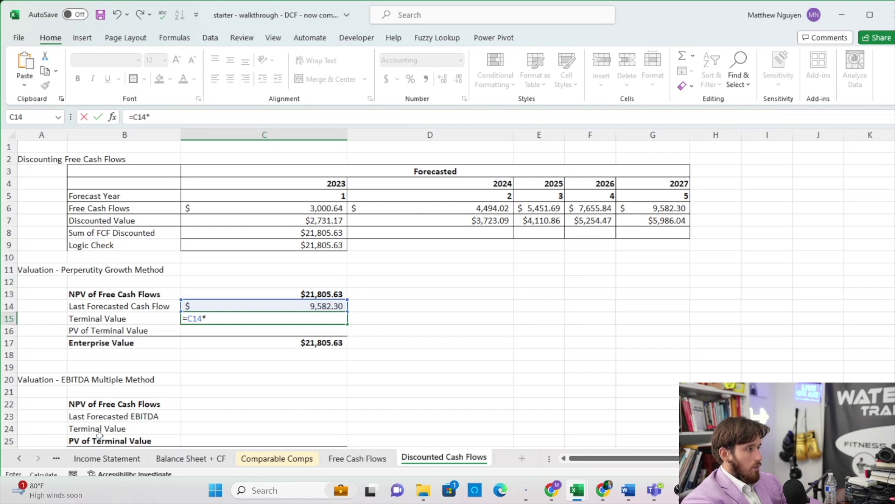
pyautogui.click(19, 458)
pyautogui.click(97, 458)
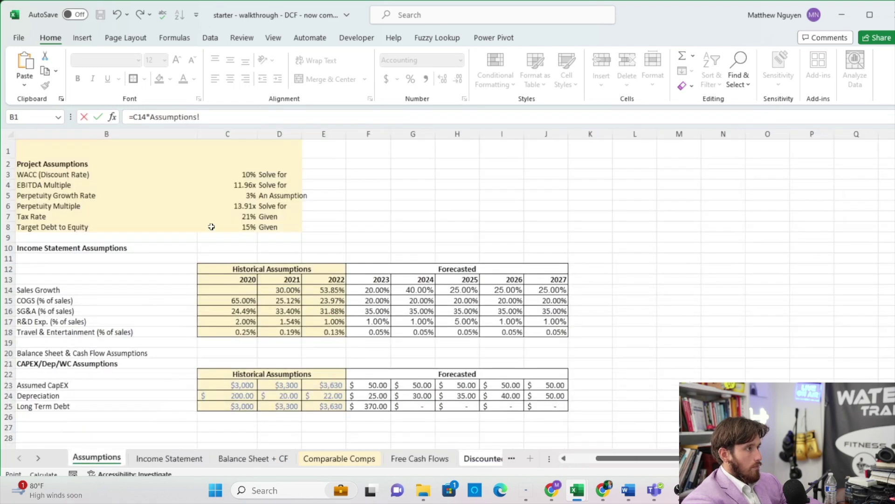
pyautogui.click(231, 206)
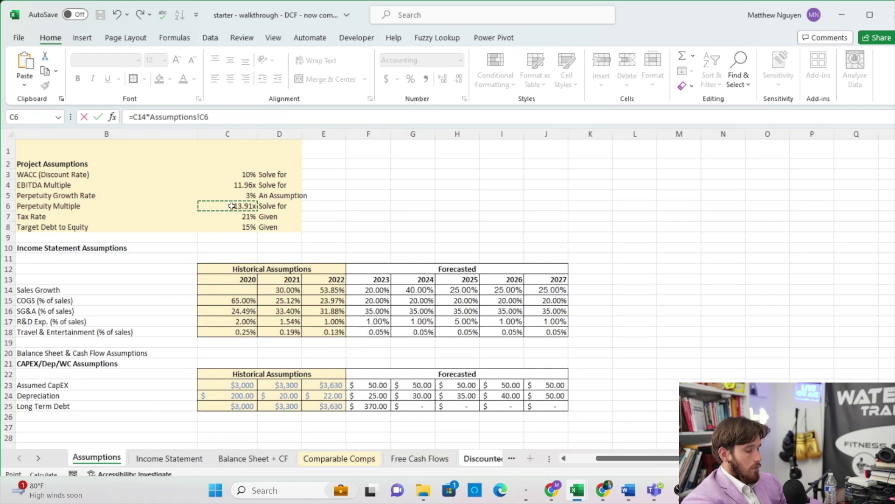
pyautogui.press('Return')
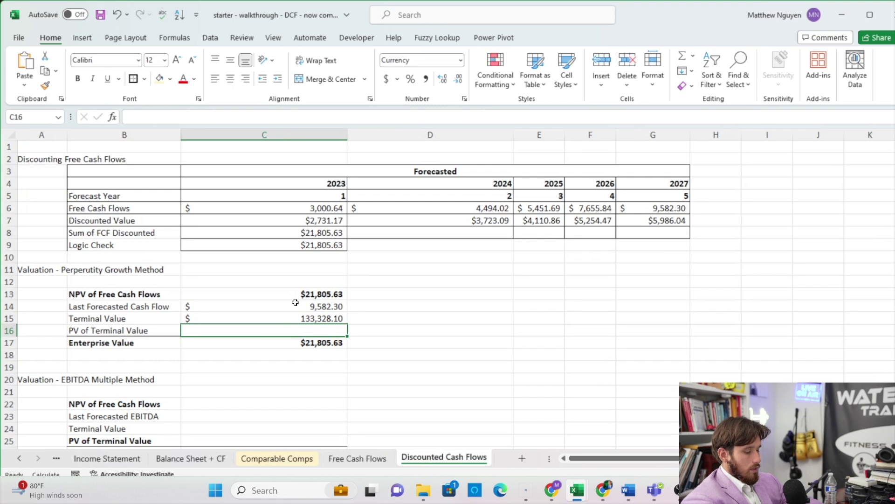
# Enter a PV formula in PV of Terminal Value C16 with rate Assumptions!C3, periods G5, no payment and negative C15 as future value.
pyautogui.write('=PV(')
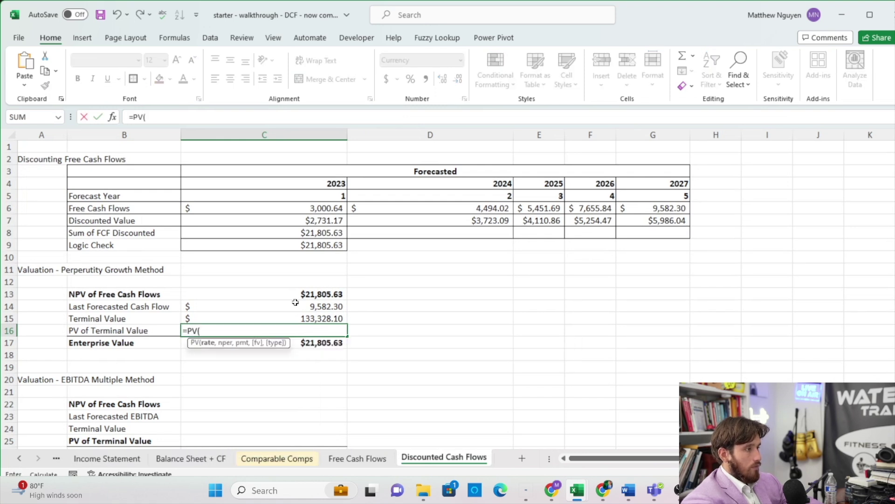
pyautogui.click(19, 458)
pyautogui.click(92, 458)
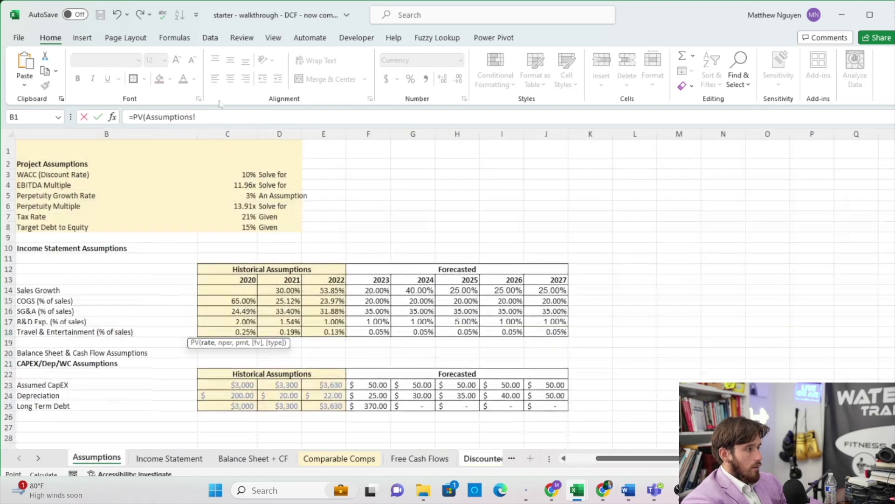
pyautogui.click(237, 177)
pyautogui.write(',')
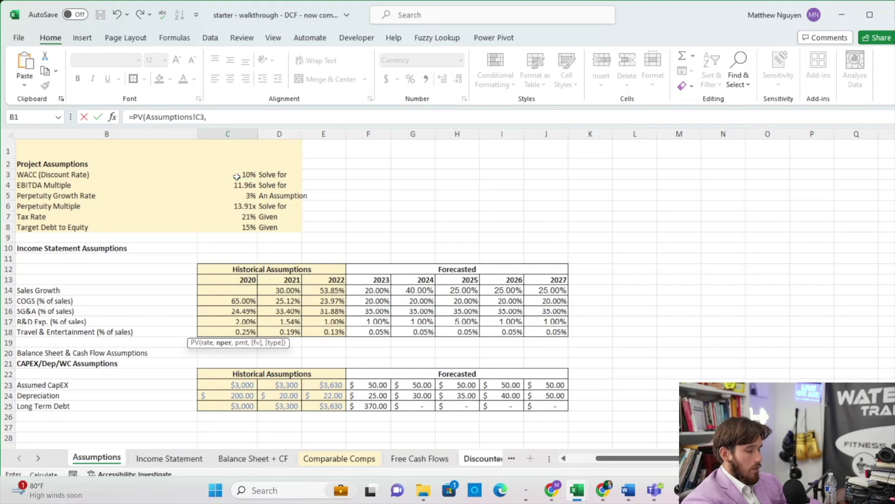
pyautogui.click(491, 467)
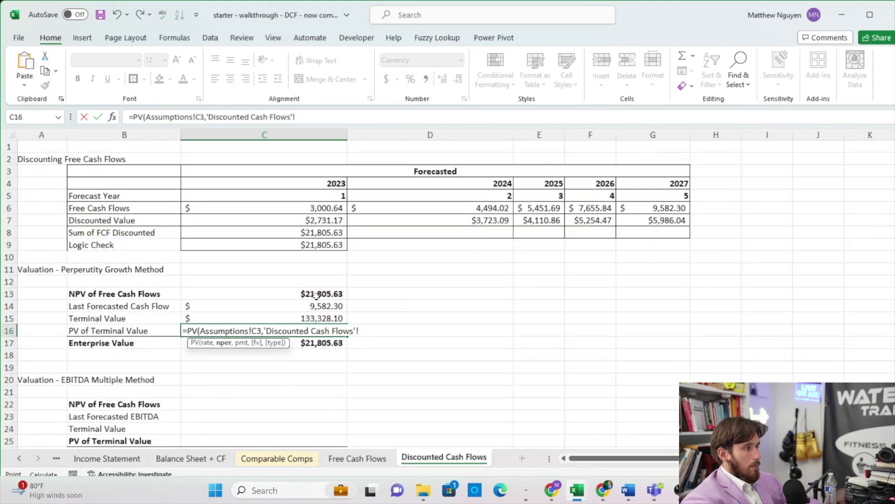
pyautogui.click(667, 191)
pyautogui.write(',,-')
pyautogui.click(311, 318)
pyautogui.write(')')
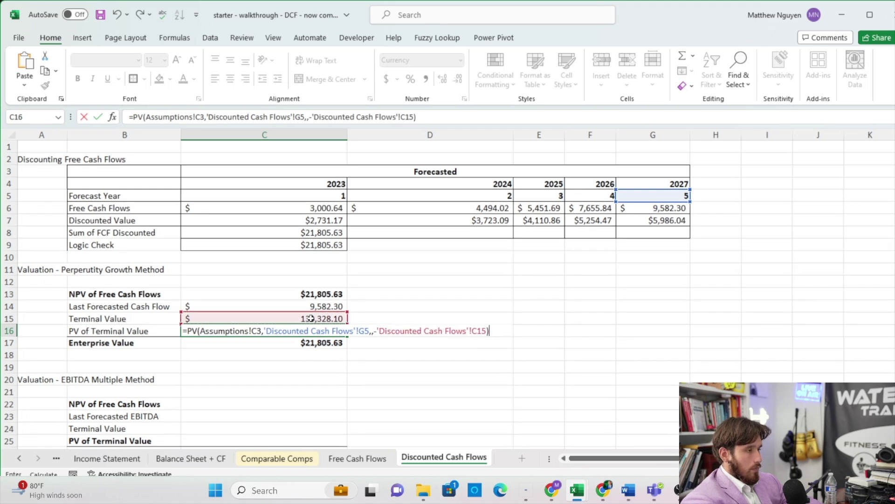
pyautogui.press('Return')
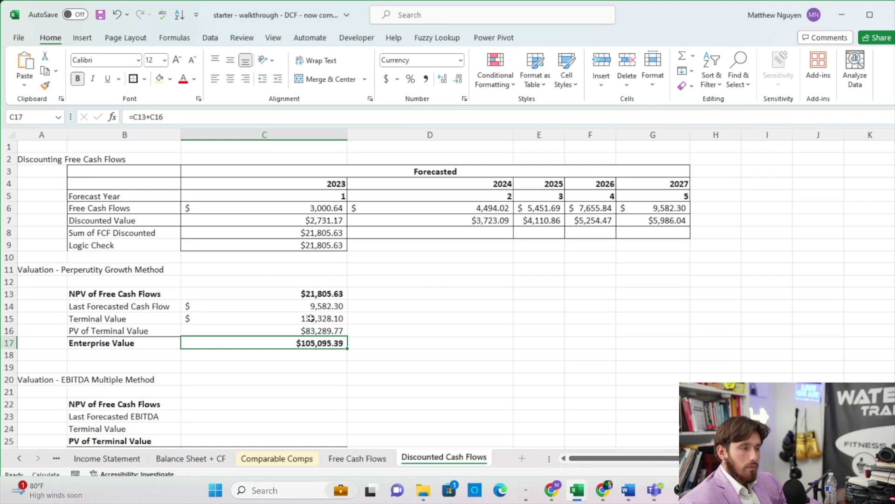
# In the EBITDA multiple valuation, link NPV of Free Cash Flows C22 to C8 and Last Forecasted EBITDA C23 to 'Income Statement'!I15.
pyautogui.scroll(-1, 264, 369)
pyautogui.click(261, 392)
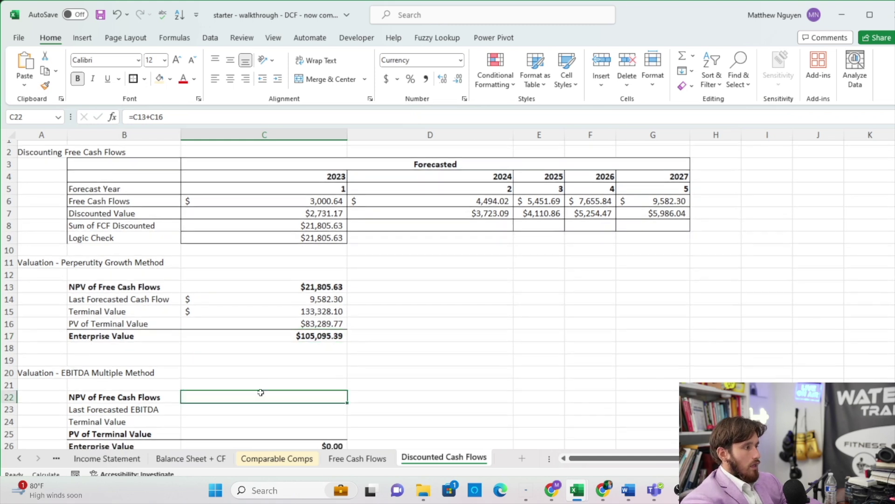
pyautogui.write('=')
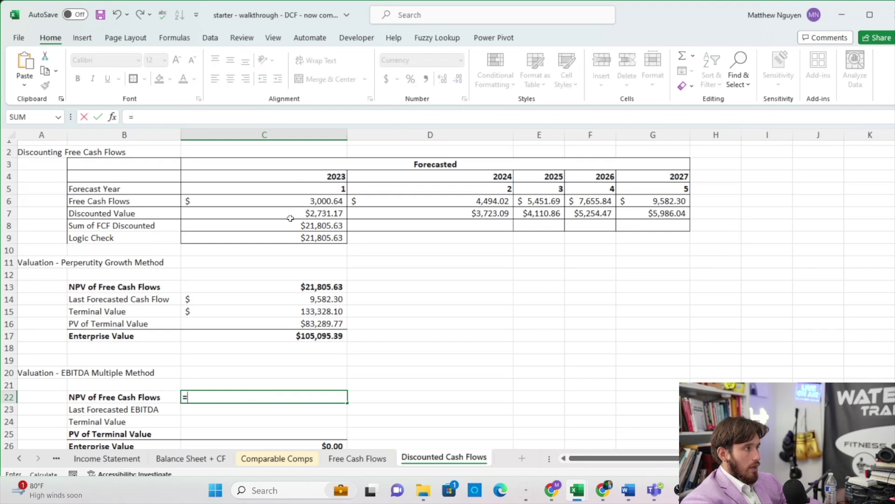
pyautogui.click(287, 224)
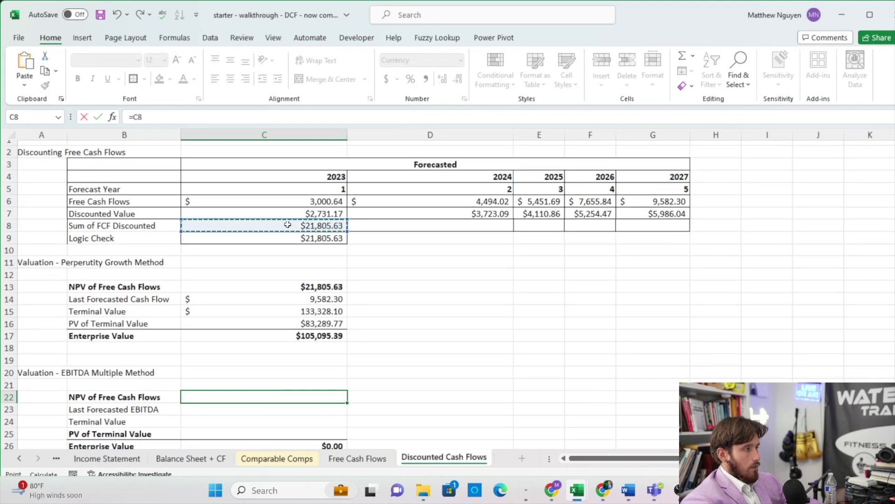
pyautogui.press('Return')
pyautogui.write('=')
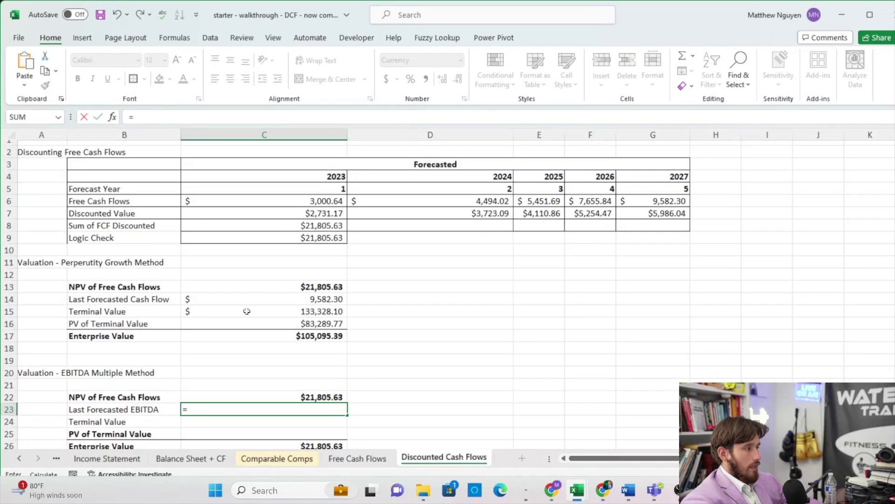
pyautogui.click(131, 455)
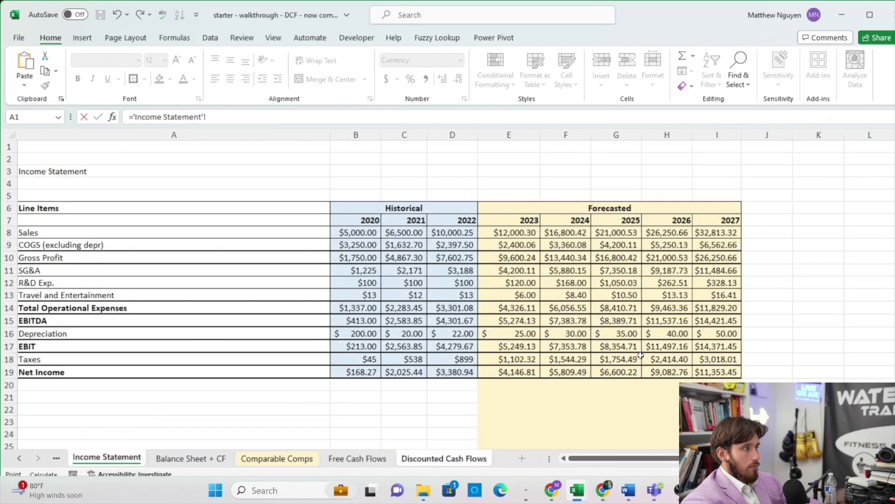
pyautogui.click(722, 325)
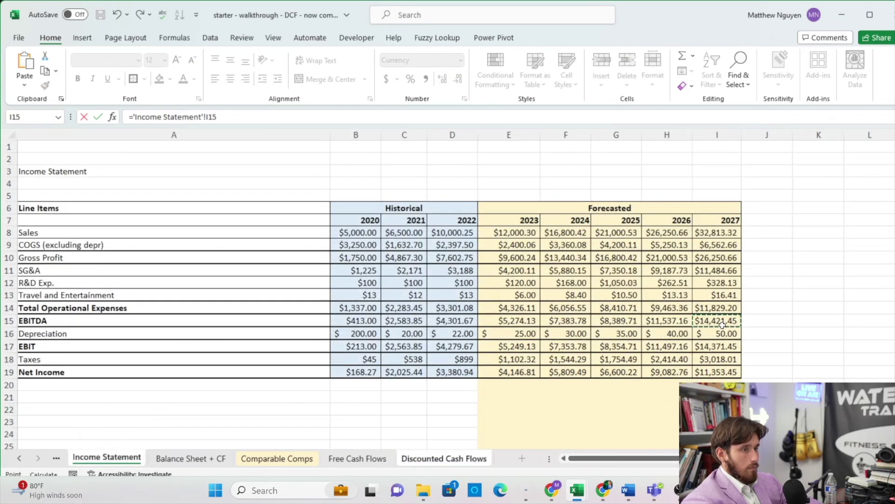
pyautogui.press('Return')
# Calculate the EBITDA method's Terminal Value in C24 as C23 times the EBITDA Multiple in Assumptions!C4.
pyautogui.write('=')
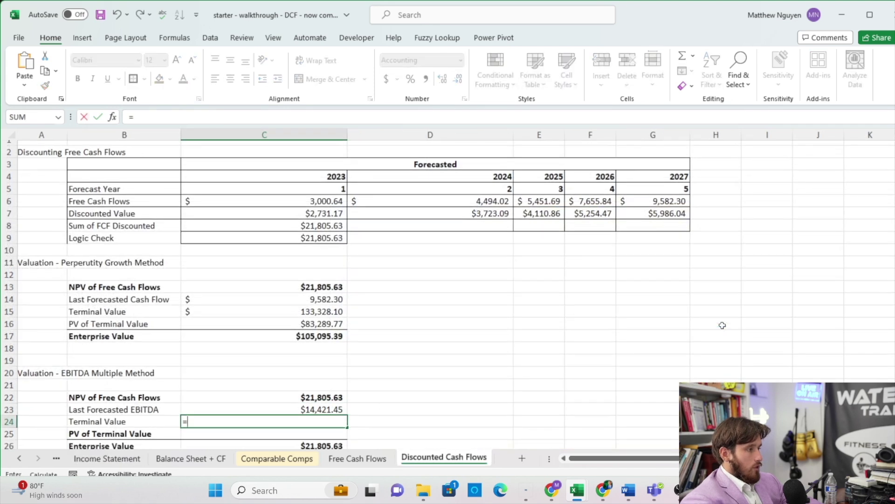
pyautogui.click(284, 411)
pyautogui.write('*')
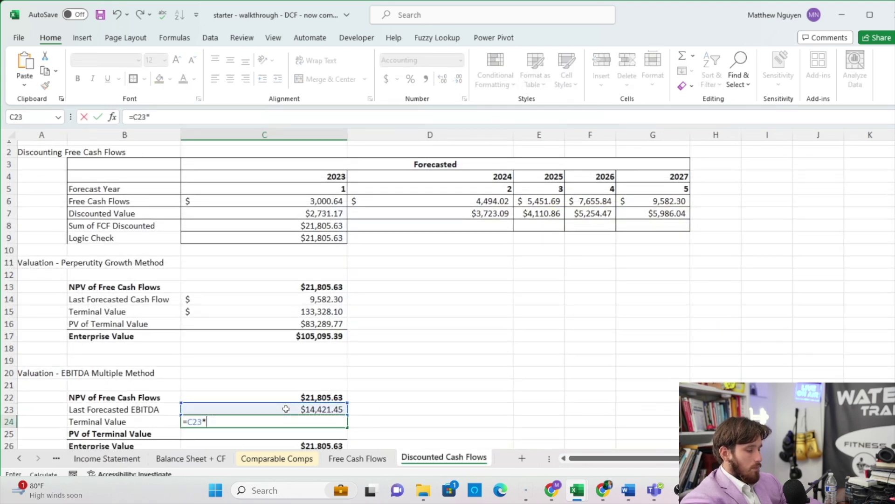
pyautogui.click(19, 458)
pyautogui.click(81, 458)
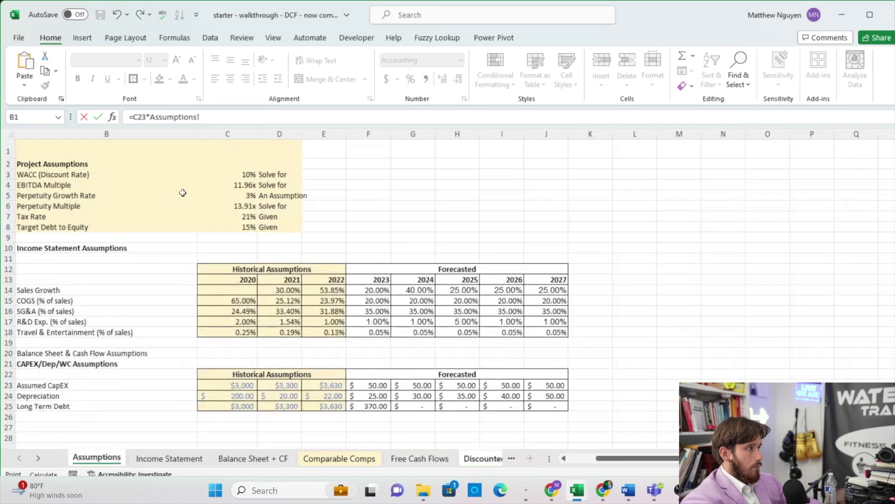
pyautogui.click(248, 186)
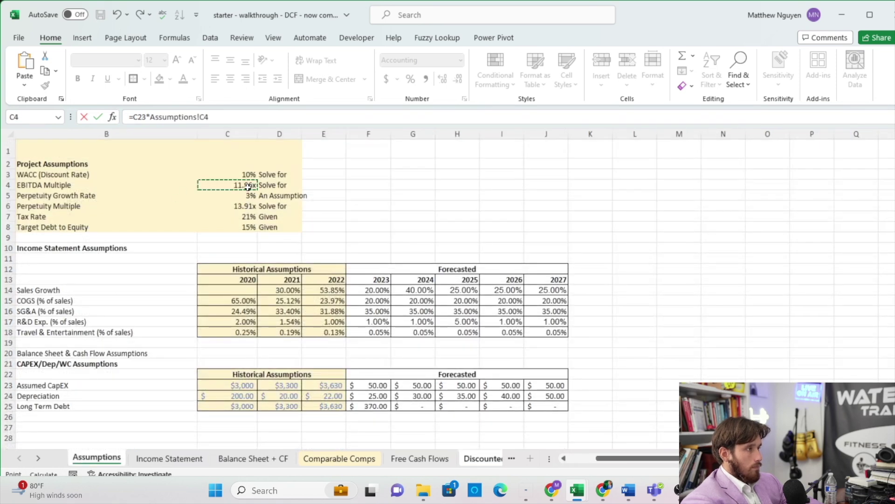
pyautogui.press('Return')
# Copy the PV formula text from C16 unchanged into the EBITDA method's PV of Terminal Value cell C25.
pyautogui.scroll(-1, 248, 187)
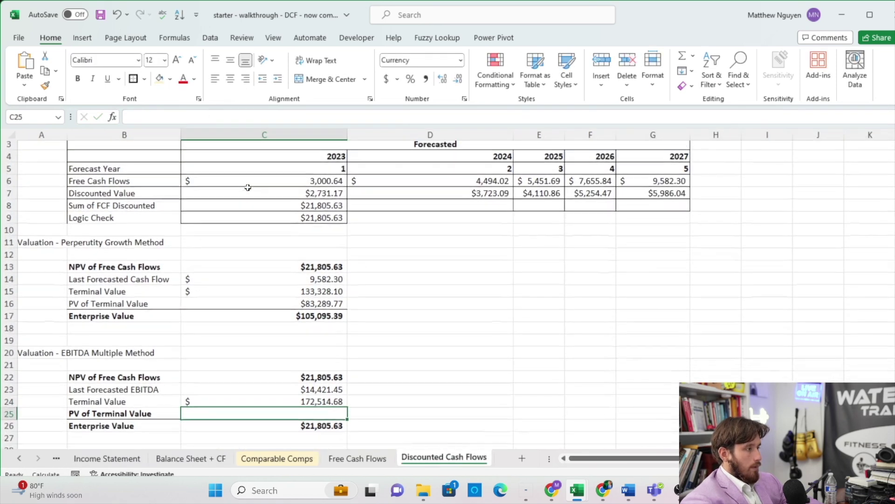
pyautogui.write('=')
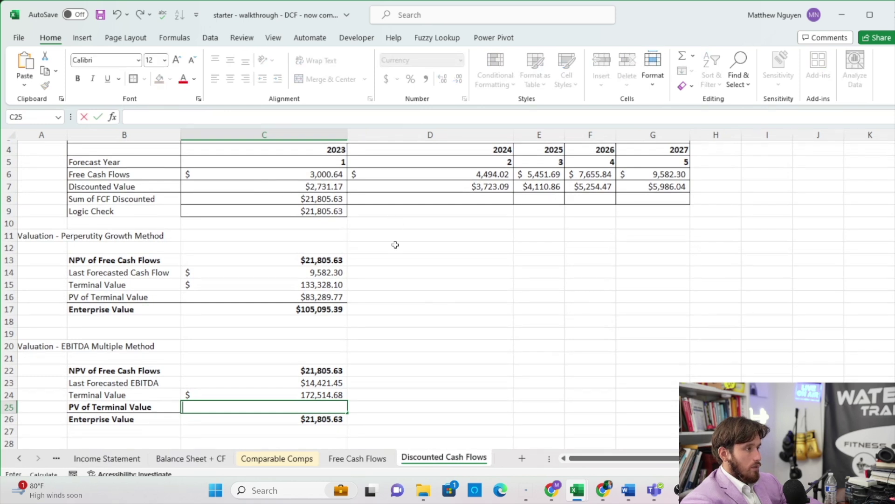
pyautogui.press('Escape')
pyautogui.click(332, 294)
pyautogui.press('F2')
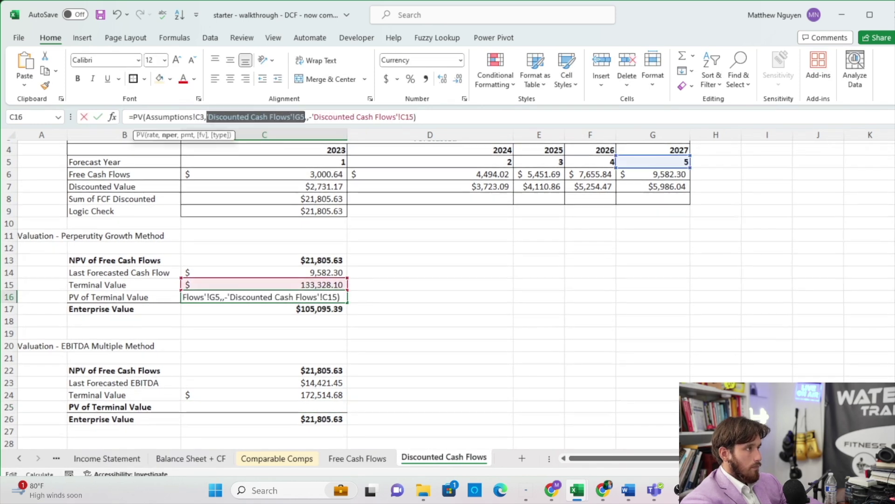
pyautogui.hotkey('shift', 'Home')
pyautogui.hotkey('ctrl', 'c')
pyautogui.press('Escape')
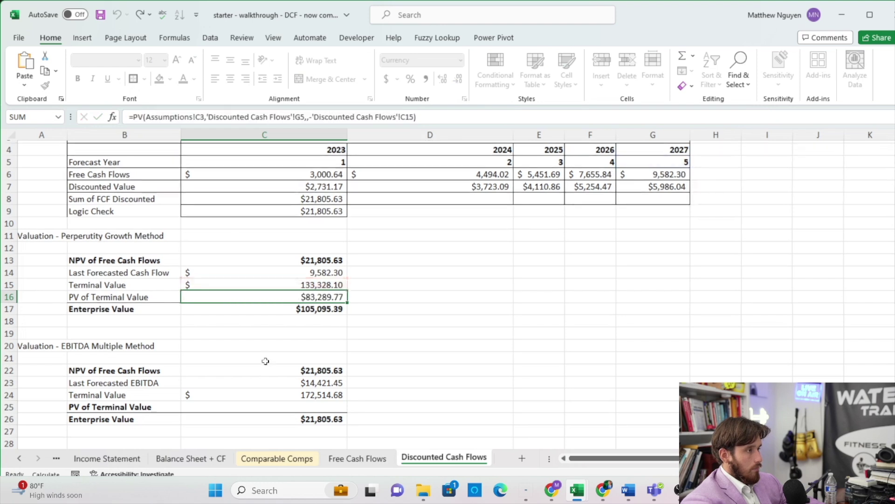
pyautogui.click(282, 412)
pyautogui.write('=')
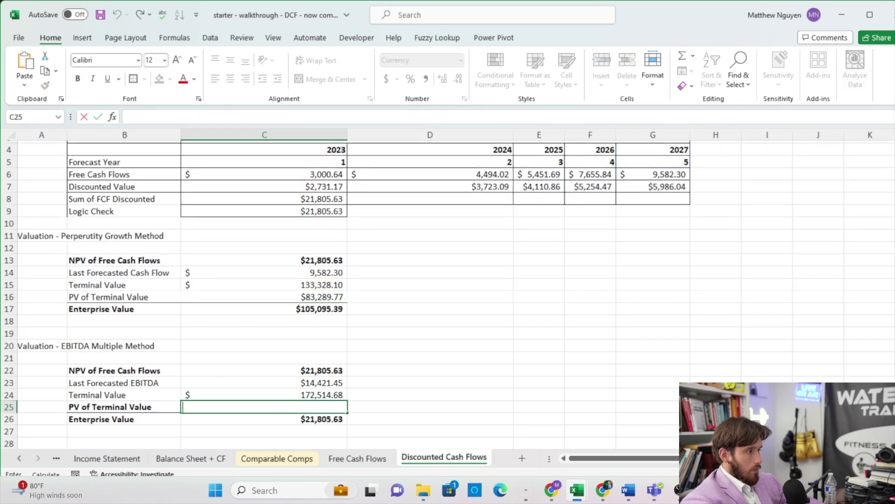
pyautogui.hotkey('ctrl', 'v')
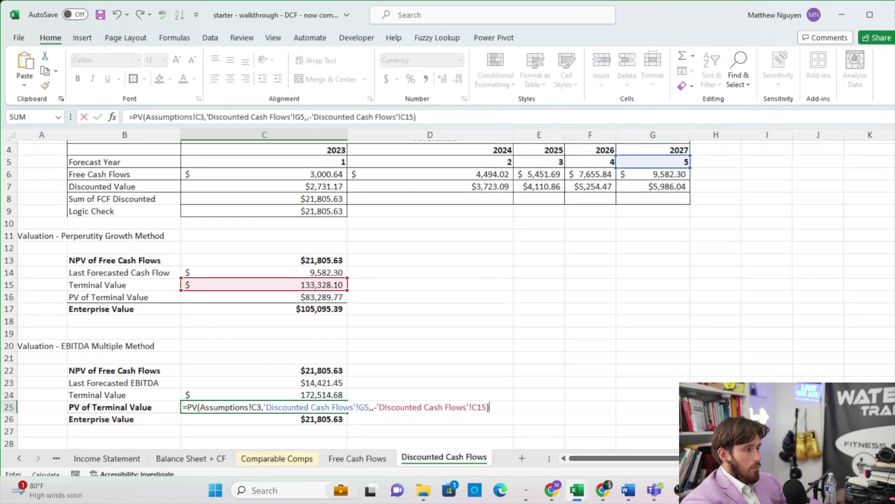
# Replace the future value in C25's PV formula with negative Terminal Value C24.
pyautogui.moveTo(369, 407); pyautogui.dragTo(283, 407)
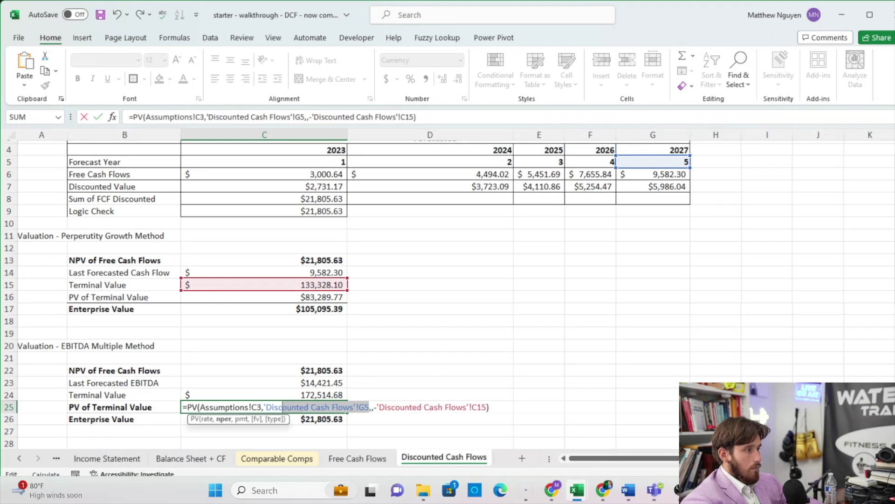
pyautogui.moveTo(376, 407); pyautogui.dragTo(487, 407)
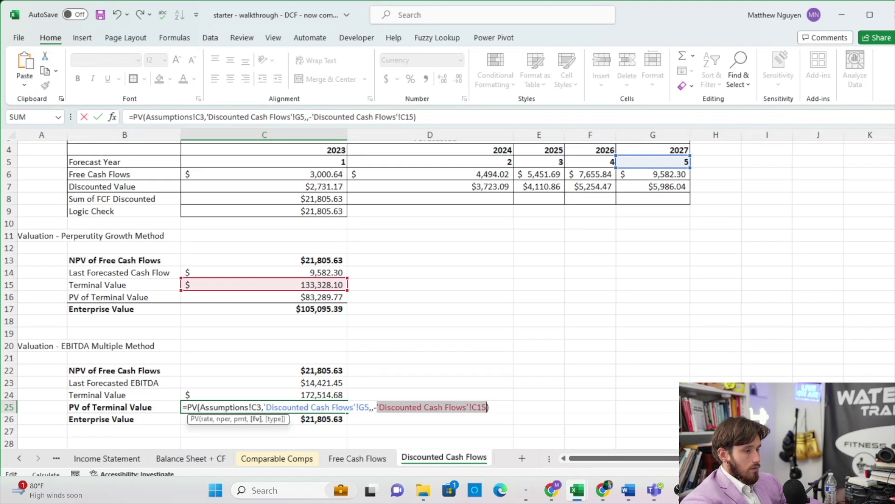
pyautogui.press('Delete')
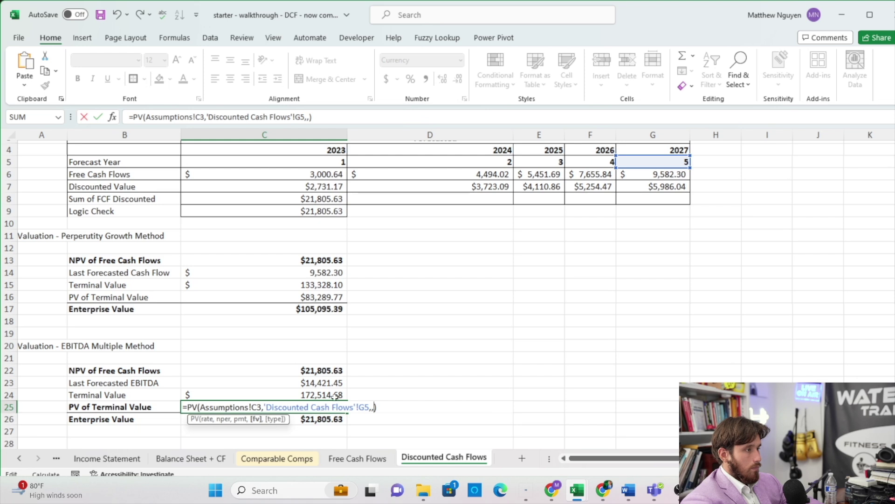
pyautogui.click(335, 395)
pyautogui.press('Return')
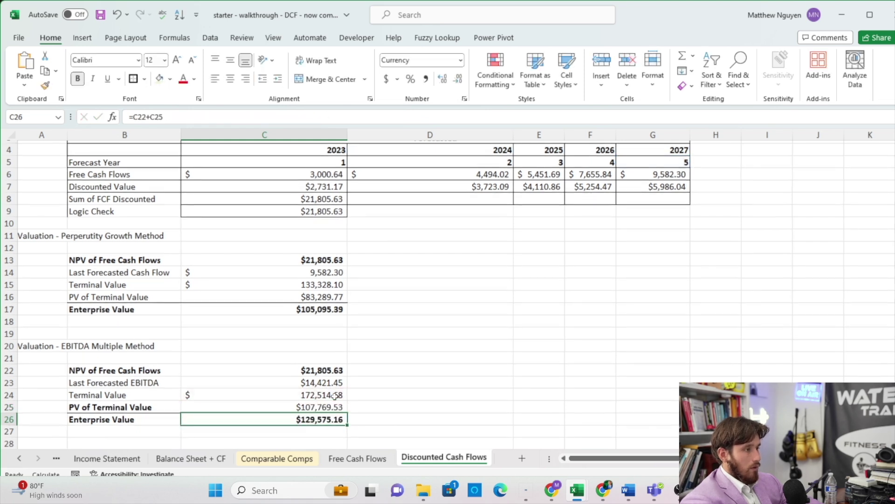
# Review the Average Valuation formula in C30 and the two Enterprise Value cells C26 and C17 that feed it.
pyautogui.scroll(-1, 256, 376)
pyautogui.scroll(-1, 255, 376)
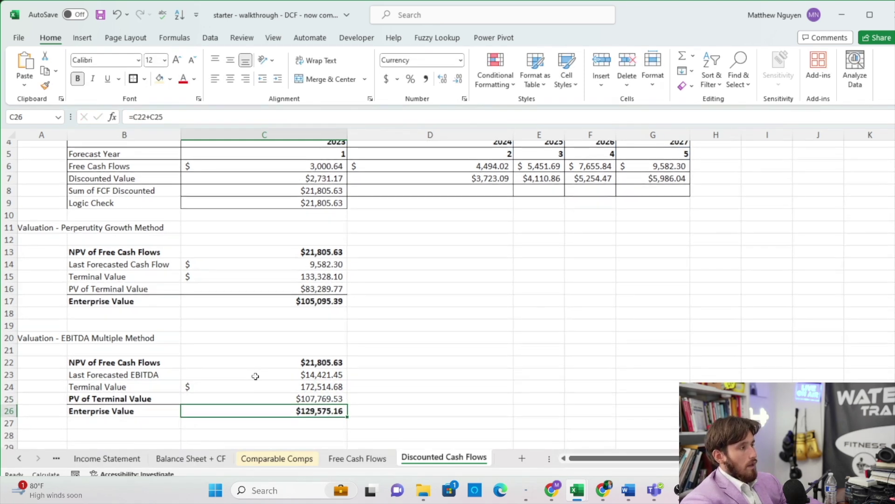
pyautogui.click(127, 229)
pyautogui.scroll(-3, 200, 289)
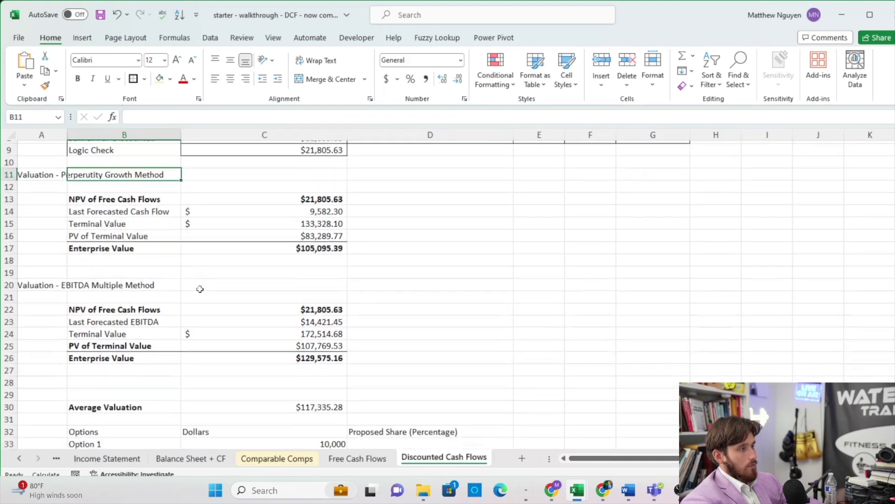
pyautogui.click(272, 376)
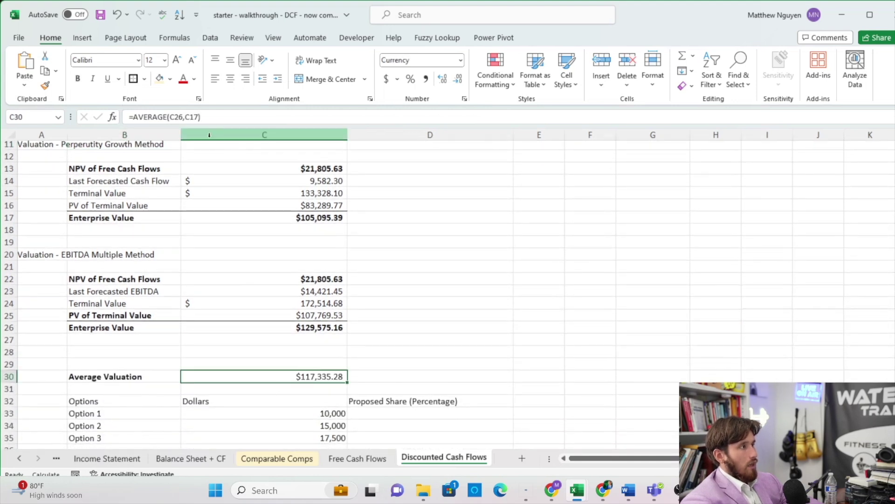
pyautogui.scroll(1, 241, 353)
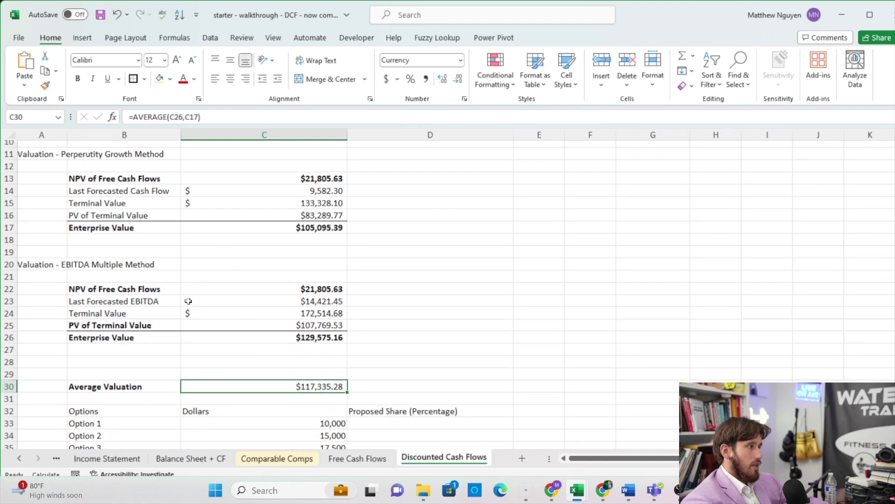
pyautogui.click(288, 335)
pyautogui.click(297, 223)
pyautogui.scroll(-1, 322, 382)
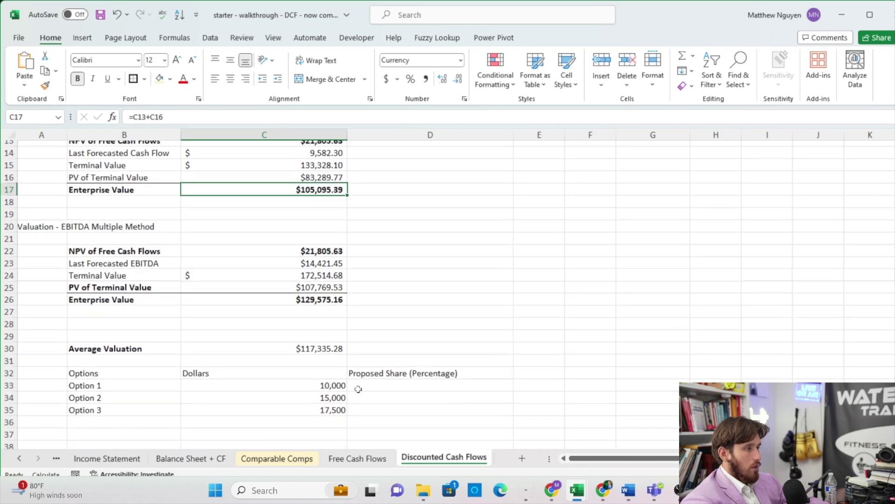
# Calculate Option 1's Proposed Share in D33 as C33 divided by a fixed reference to Average Valuation C30, and fill it down to D35.
pyautogui.click(358, 388)
pyautogui.write('=')
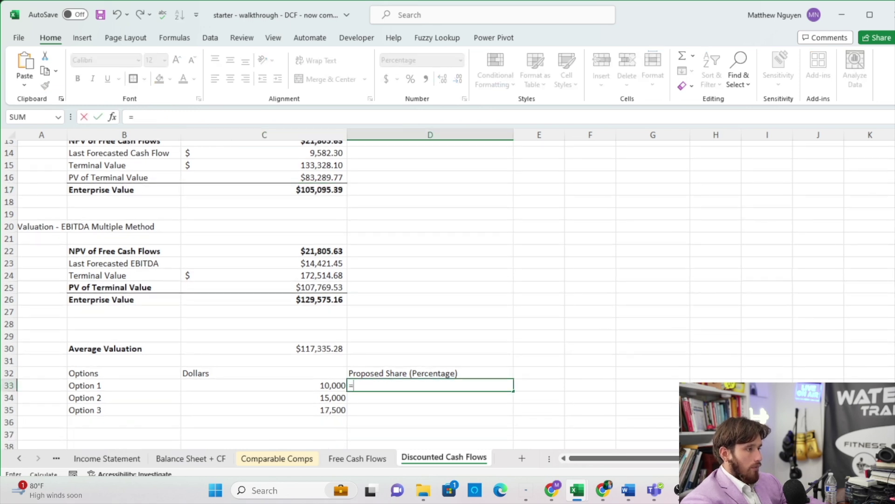
pyautogui.click(340, 385)
pyautogui.write('/')
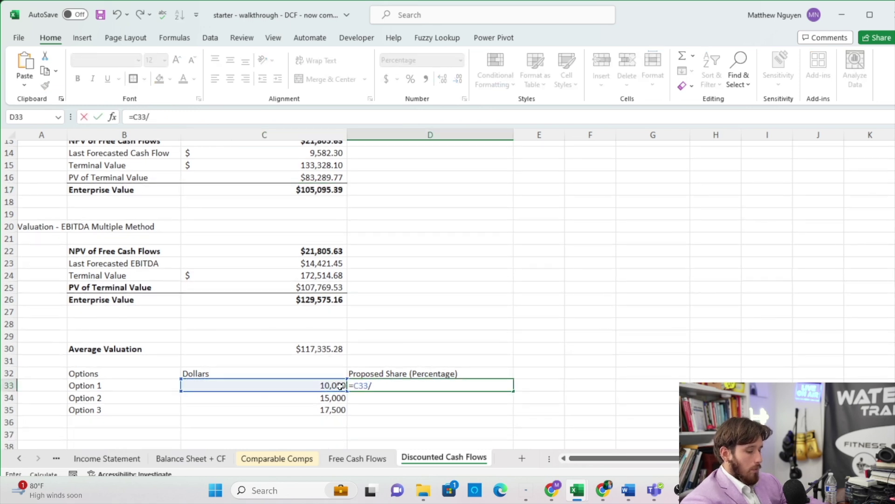
pyautogui.click(339, 349)
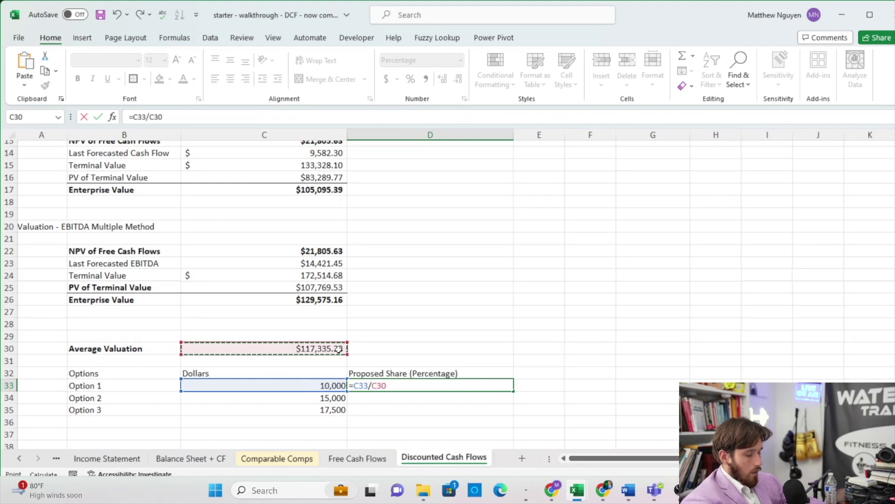
pyautogui.press('Return')
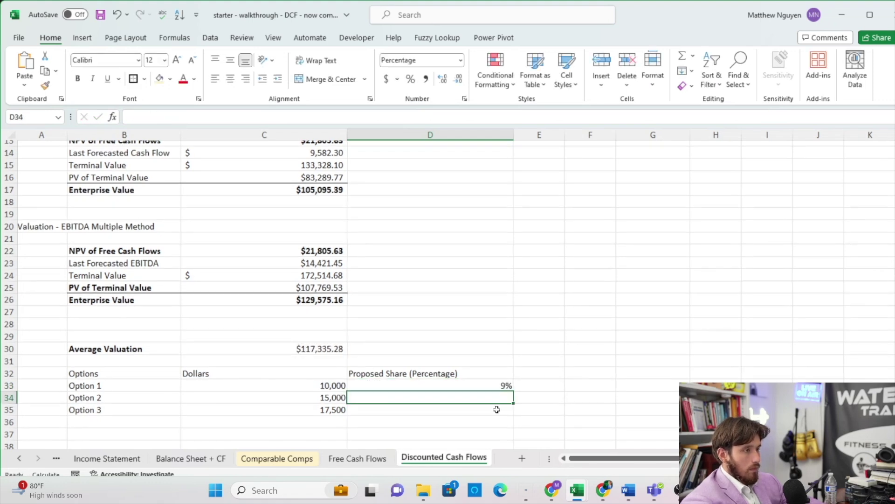
pyautogui.click(511, 386)
pyautogui.moveTo(512, 390); pyautogui.dragTo(511, 413)
# Review the investment options' dollars and proposed shares against the Average Valuation in C30 and the two valuation methods above it.
pyautogui.click(319, 384)
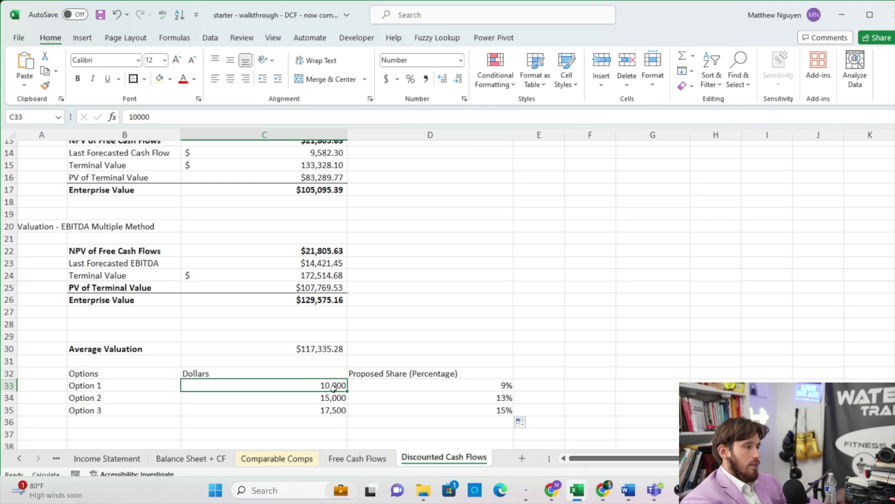
pyautogui.click(420, 385)
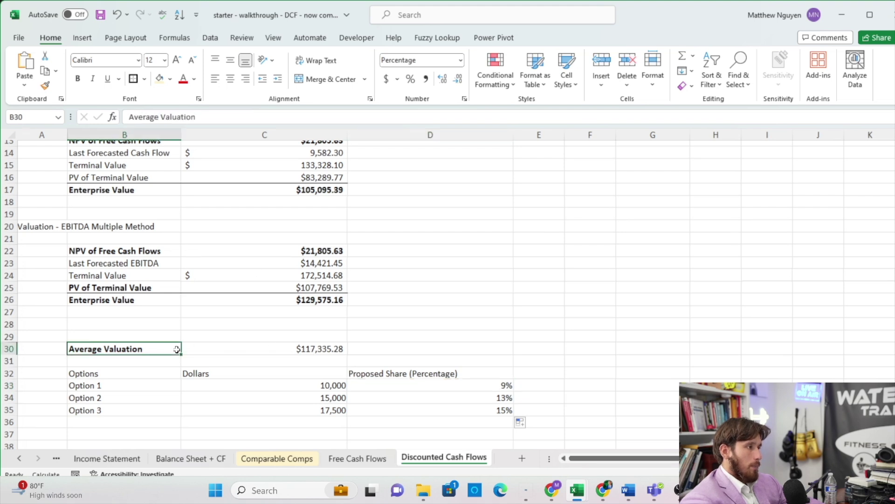
pyautogui.moveTo(176, 349); pyautogui.dragTo(224, 354)
pyautogui.click(249, 347)
pyautogui.scroll(1, 272, 314)
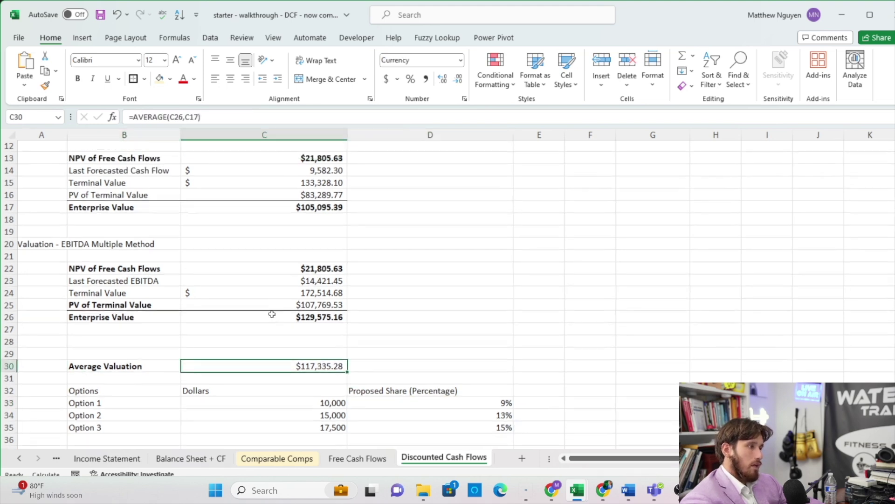
pyautogui.scroll(2, 350, 356)
pyautogui.scroll(2, 352, 355)
pyautogui.scroll(-2, 351, 356)
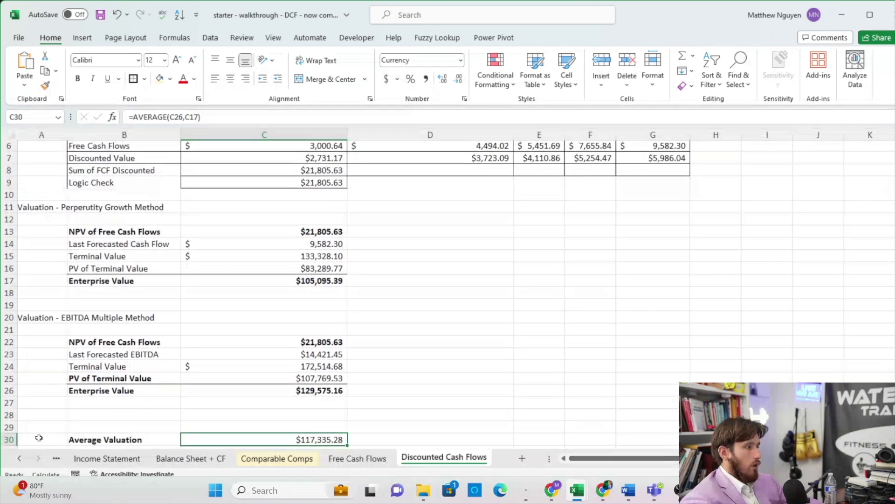
# Review the Income Statement, Balance Sheet + CF, Free Cash Flows, Comparable Comps and Assumptions sheets that feed the valuation.
pyautogui.click(19, 458)
pyautogui.click(168, 458)
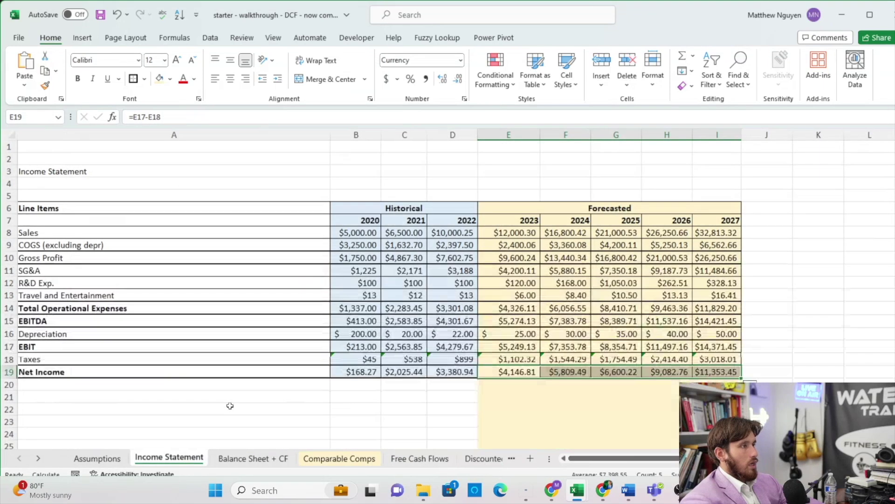
pyautogui.click(252, 458)
pyautogui.scroll(2, 252, 262)
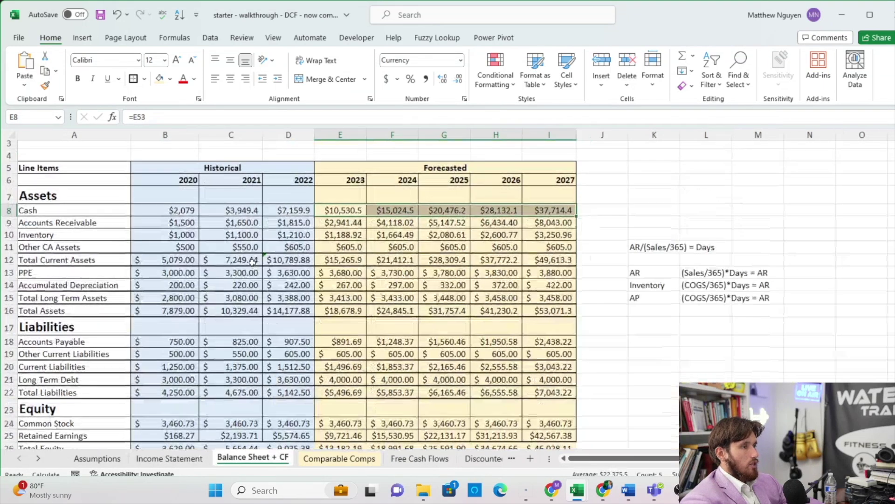
pyautogui.scroll(-7, 252, 263)
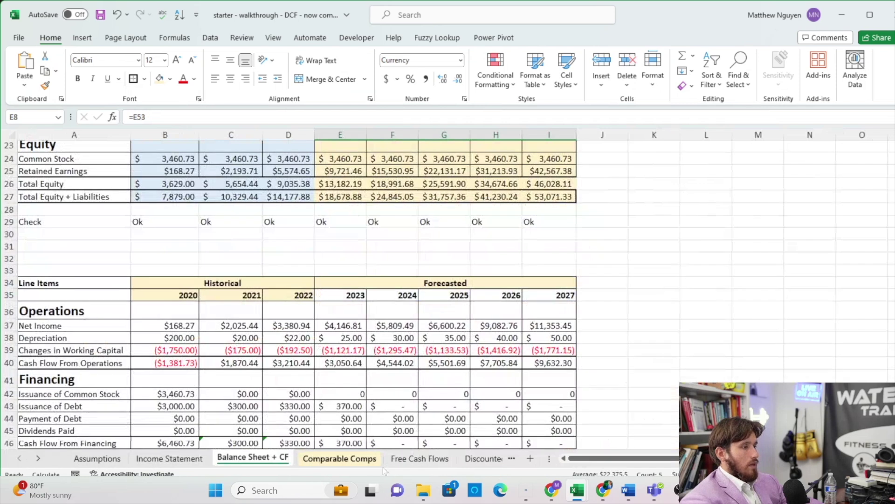
pyautogui.click(419, 458)
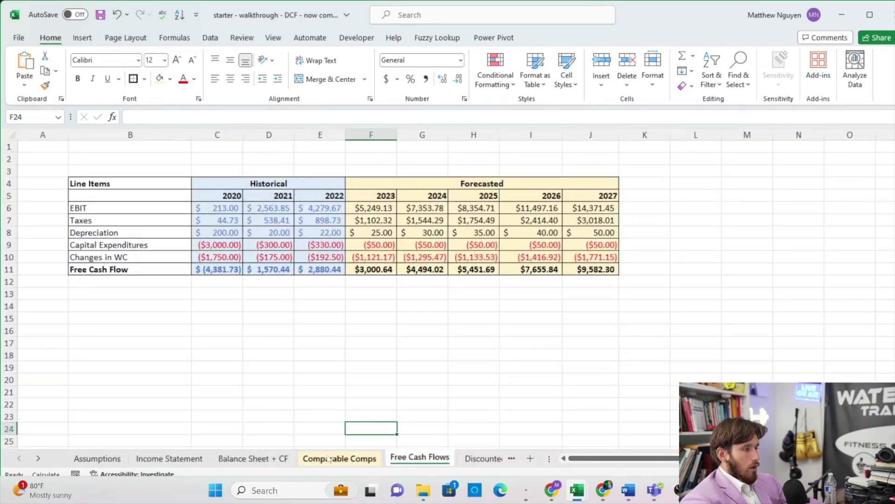
pyautogui.click(329, 459)
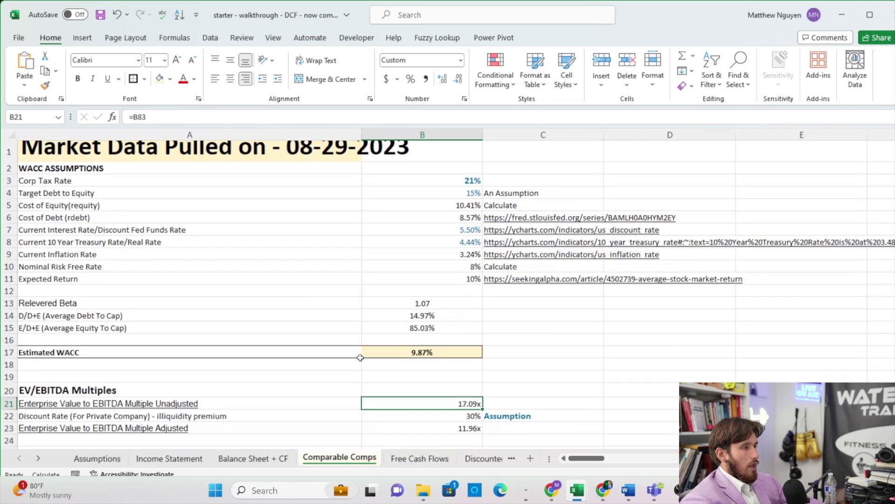
pyautogui.click(97, 458)
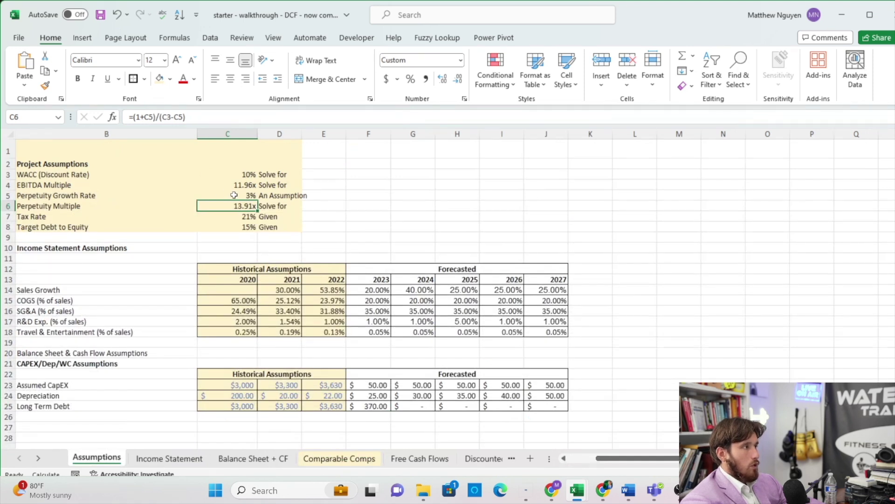
# Examine the Comparable Comps sheet's company tickers, capitalization statistics, comparable betas and EBITDA/EV comparables.
pyautogui.click(340, 459)
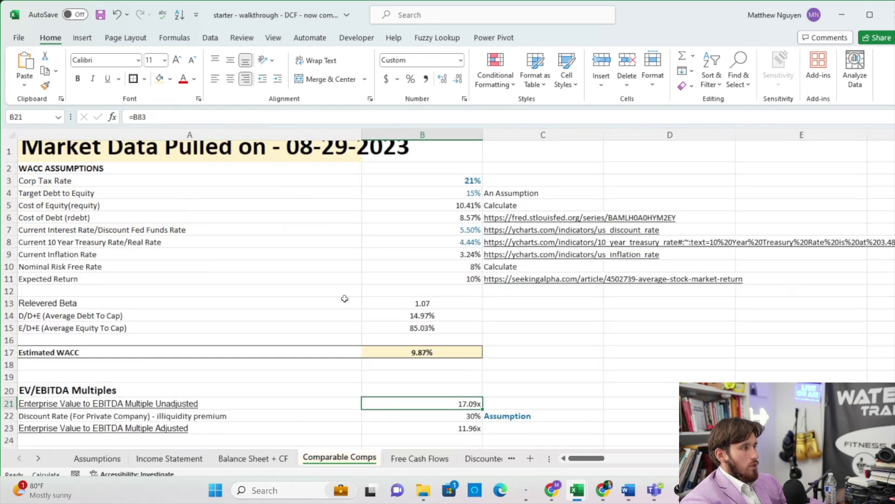
pyautogui.scroll(-4, 345, 299)
pyautogui.scroll(-3, 345, 298)
pyautogui.moveTo(370, 297); pyautogui.dragTo(385, 331)
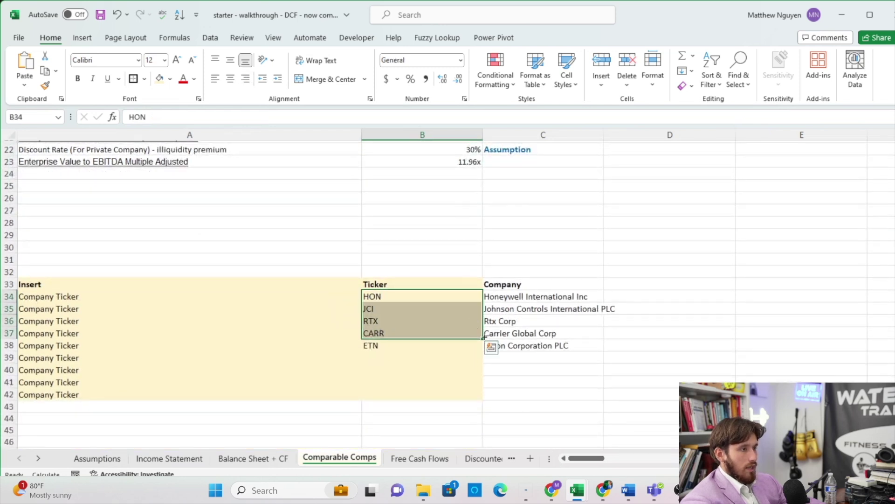
pyautogui.scroll(-2, 518, 333)
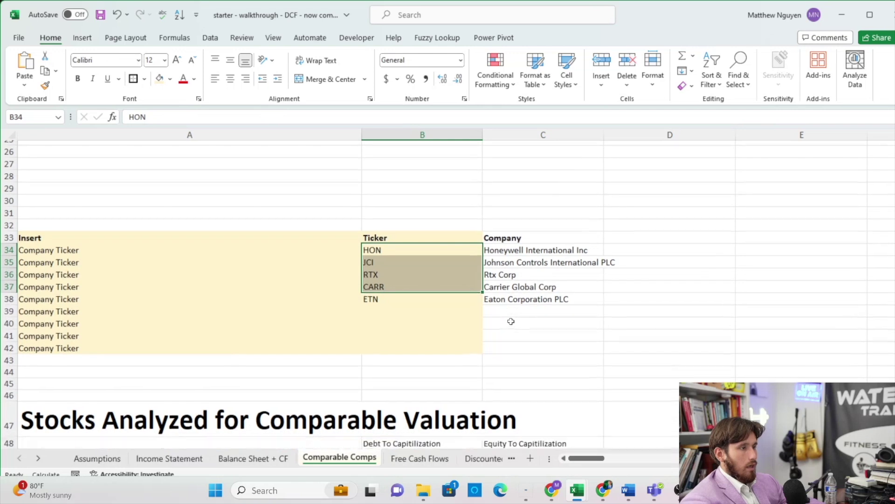
pyautogui.scroll(-4, 511, 322)
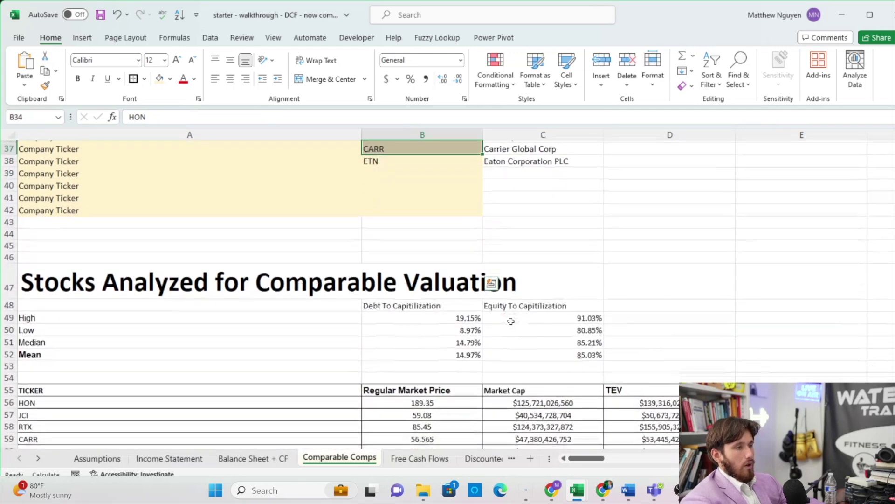
pyautogui.scroll(-7, 511, 322)
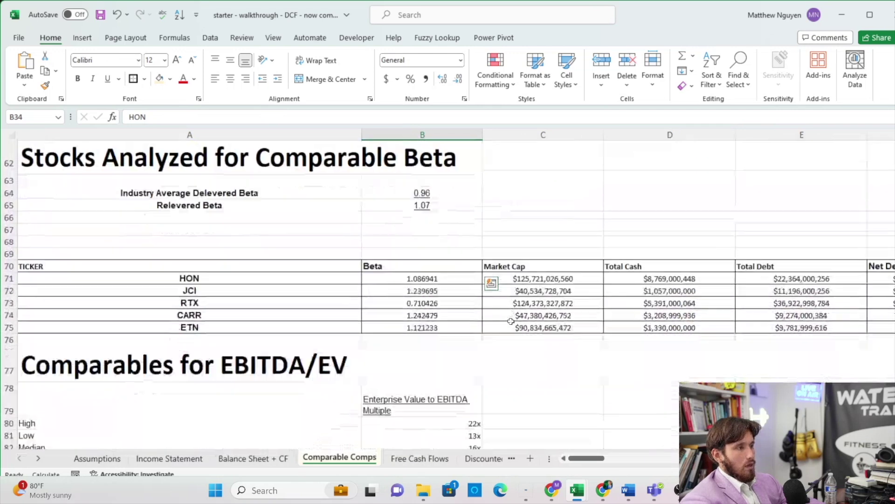
pyautogui.scroll(-3, 511, 321)
pyautogui.scroll(3, 511, 321)
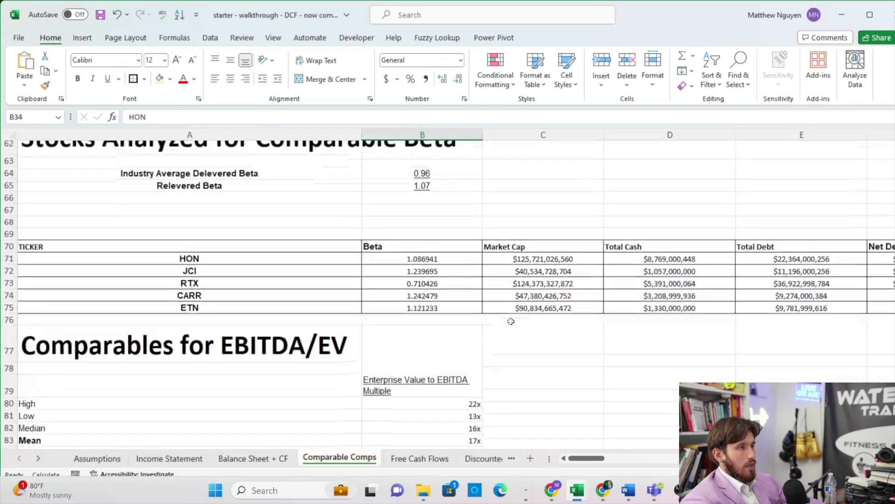
pyautogui.scroll(-4, 511, 321)
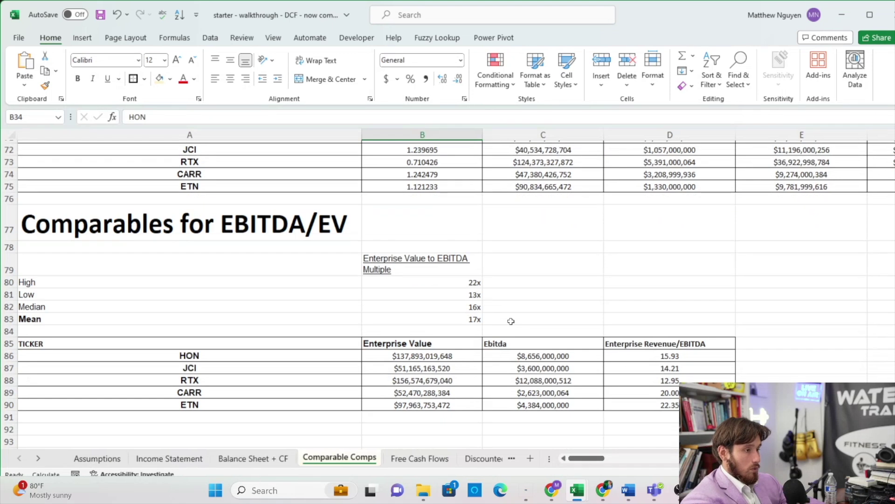
# Inspect the Estimated WACC formula in B17 and the unadjusted Enterprise Value to EBITDA Multiple in B21 on Comparable Comps.
pyautogui.scroll(16, 511, 321)
pyautogui.scroll(8, 511, 321)
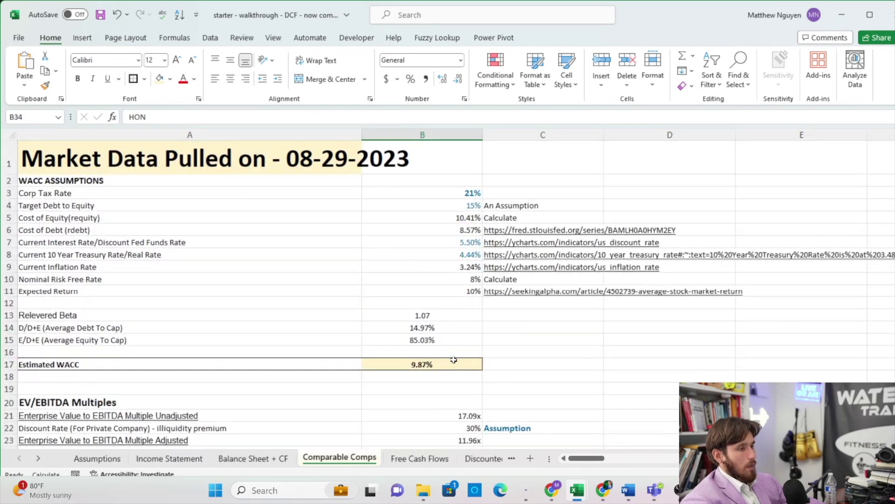
pyautogui.click(468, 361)
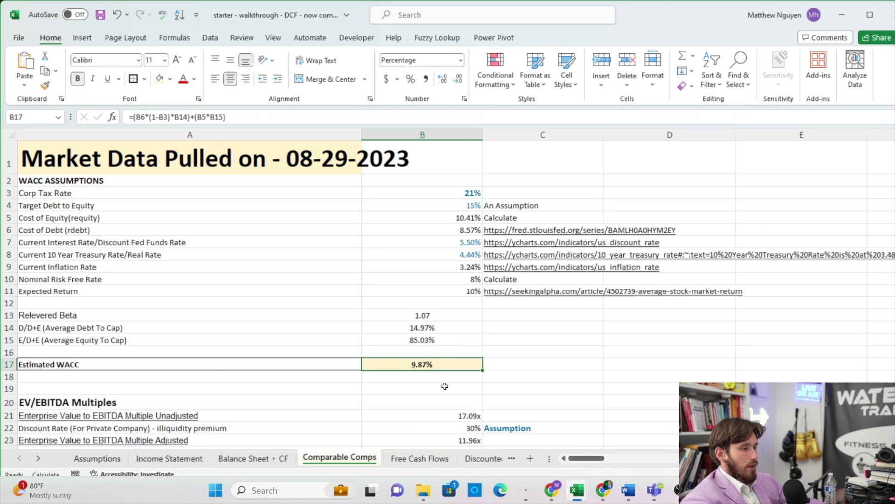
pyautogui.scroll(-1, 444, 387)
pyautogui.click(456, 385)
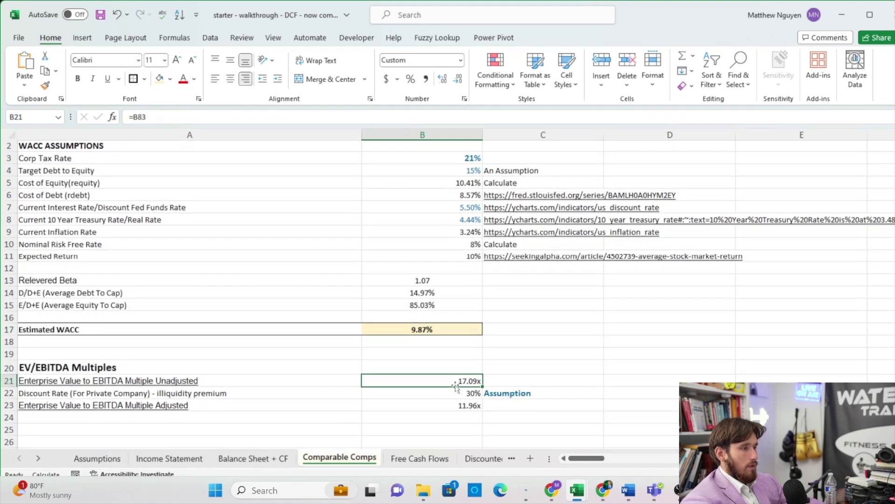